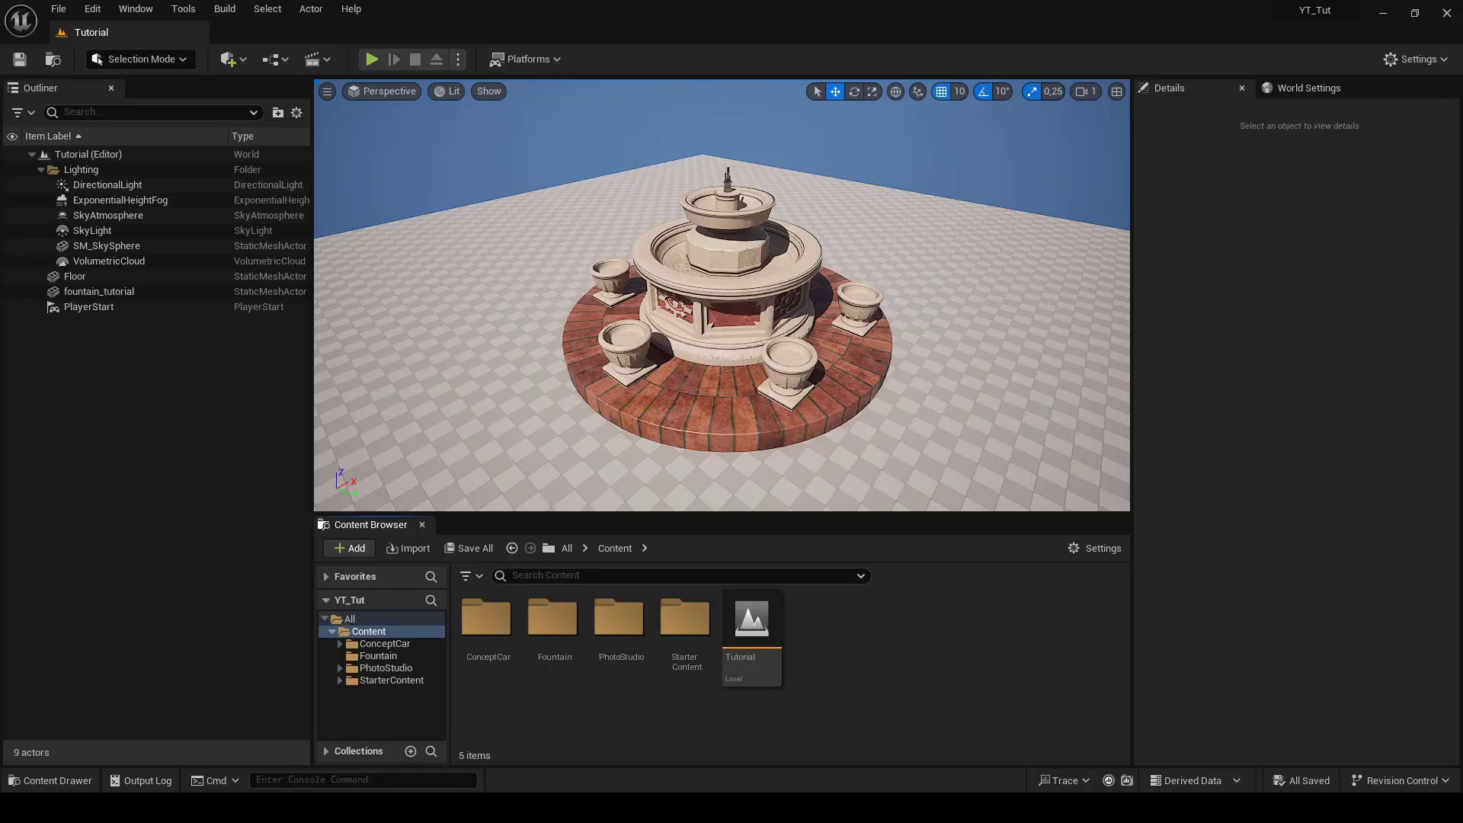
# Create a Niagara system in the Fountain folder from the Fountain emitter template and name it fountain_NS
pyautogui.doubleClick(563, 628)
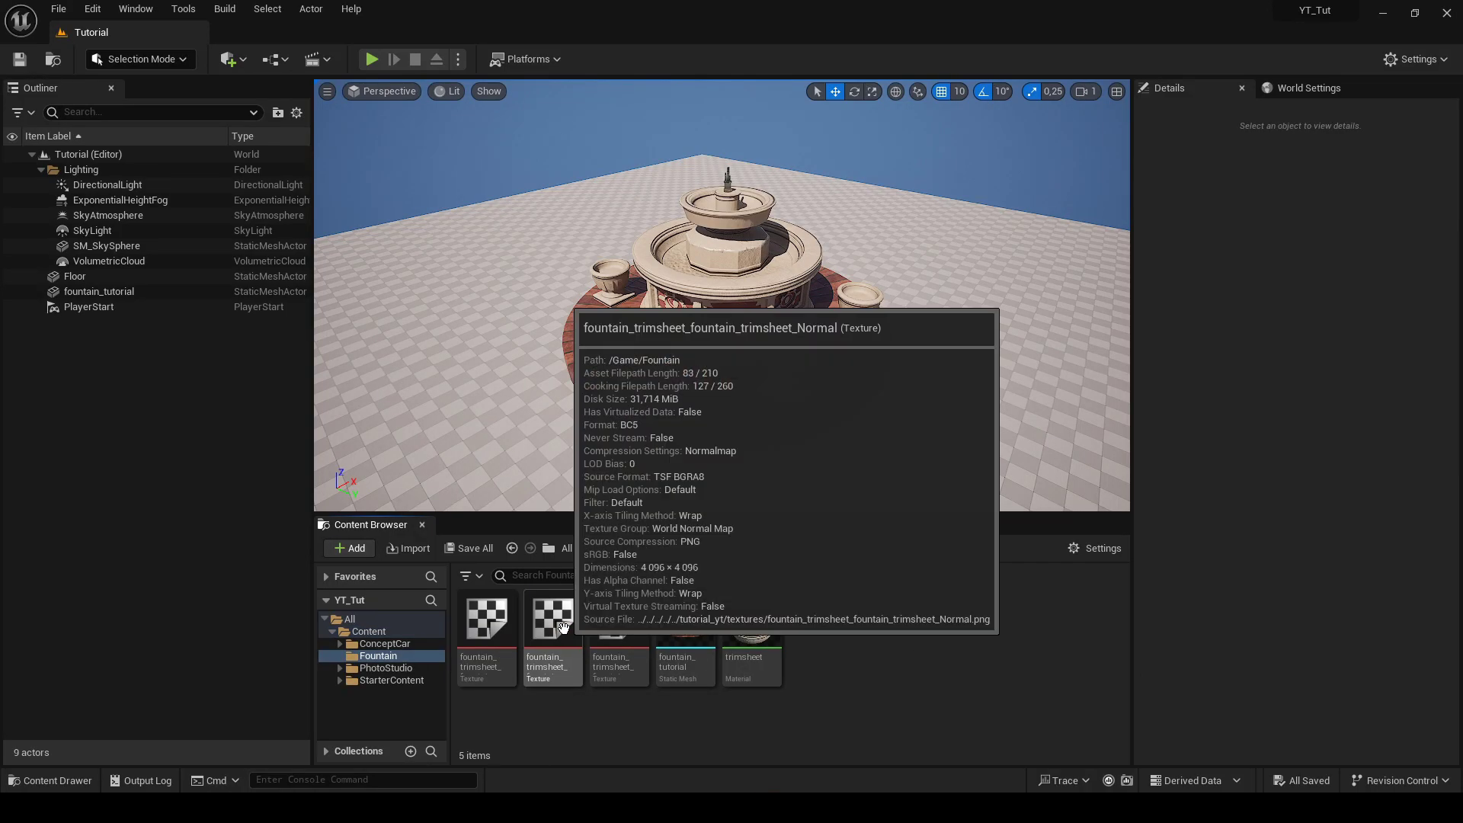
pyautogui.rightClick(862, 652)
pyautogui.click(931, 260)
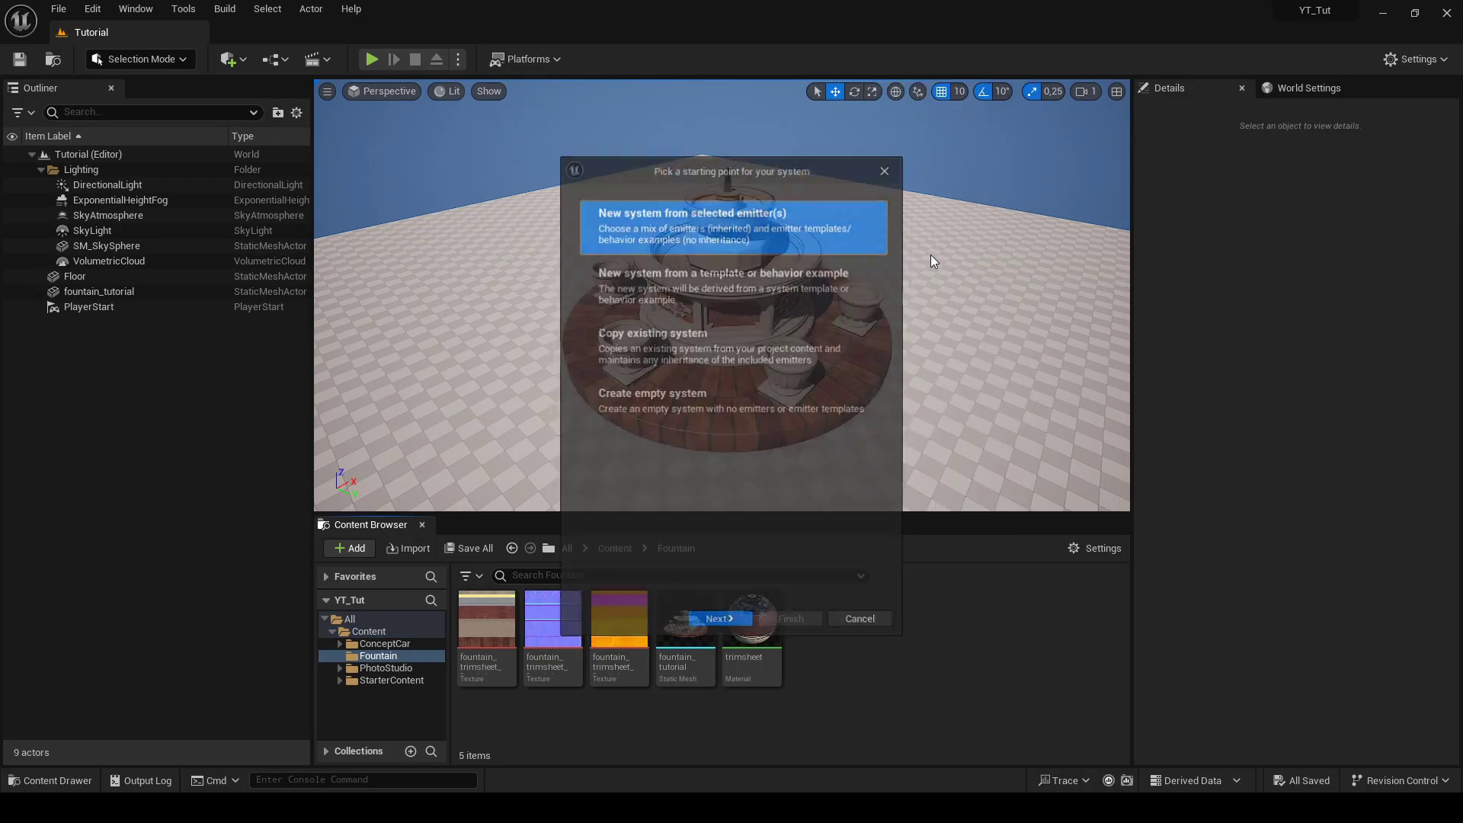
pyautogui.click(720, 622)
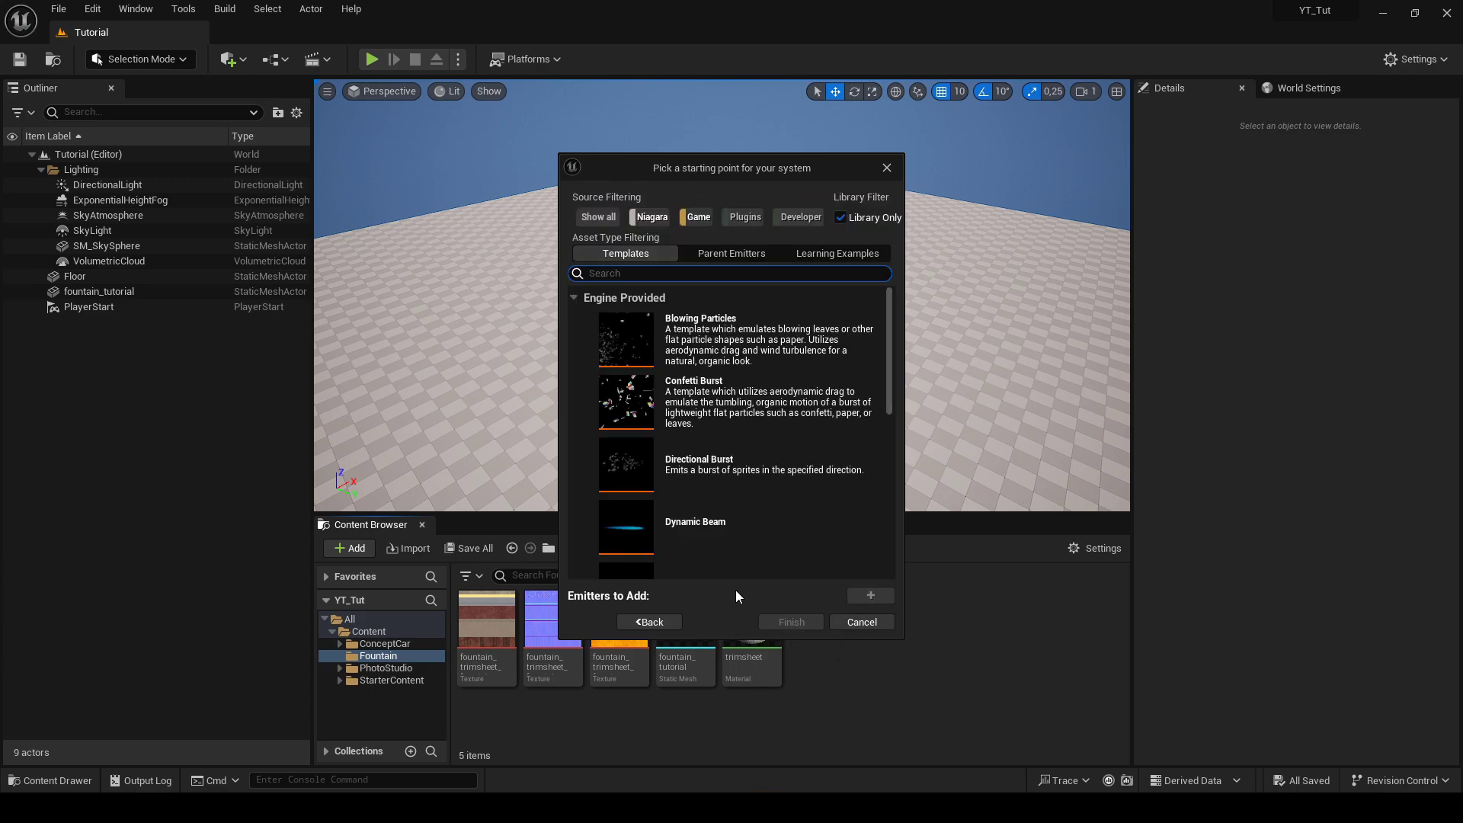
pyautogui.scroll(-2, 717, 454)
pyautogui.scroll(-1, 716, 461)
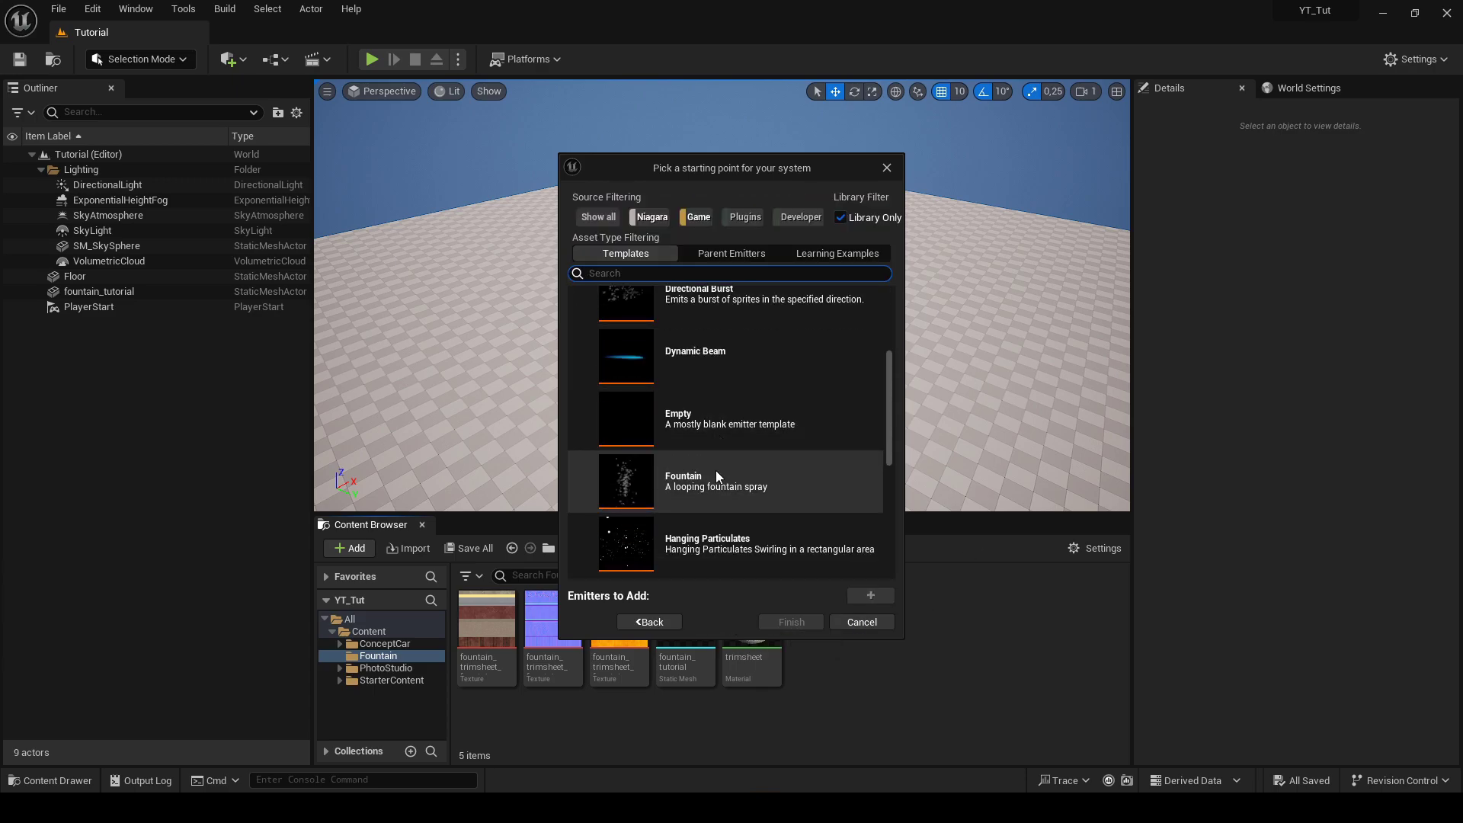
pyautogui.click(714, 480)
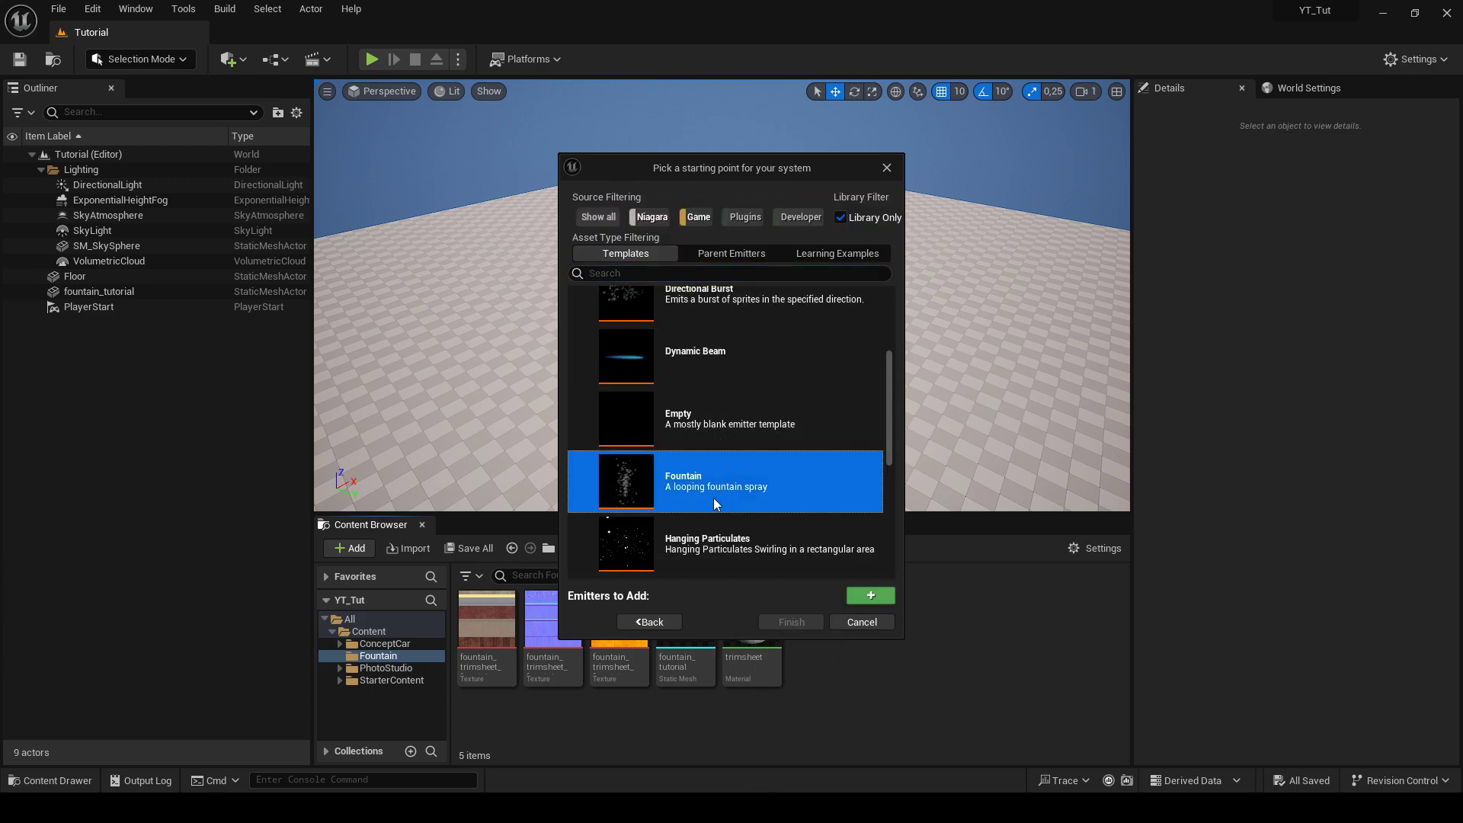
pyautogui.click(858, 596)
pyautogui.click(792, 623)
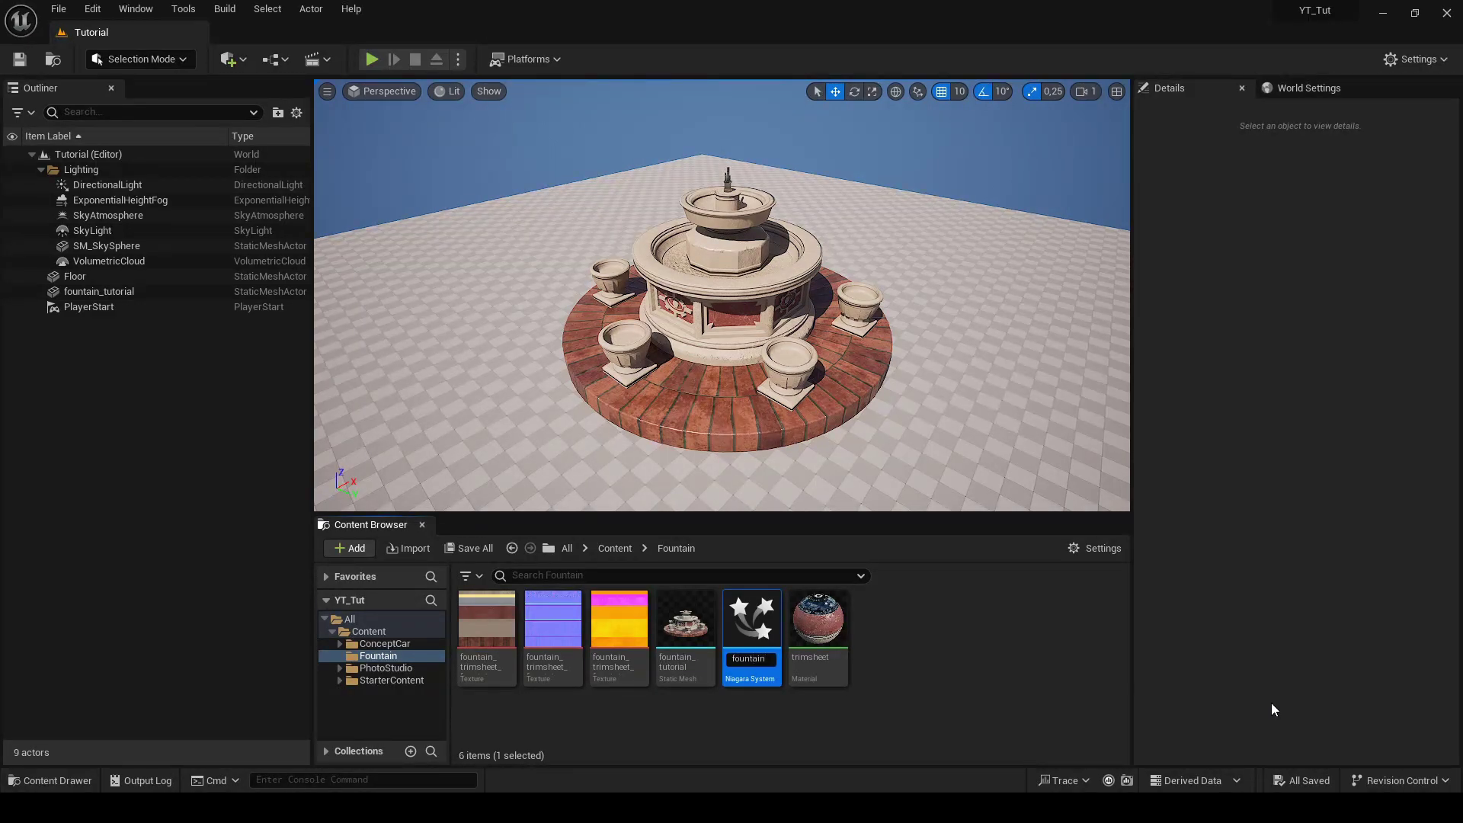
pyautogui.write('fountain_NS')
pyautogui.press('Return')
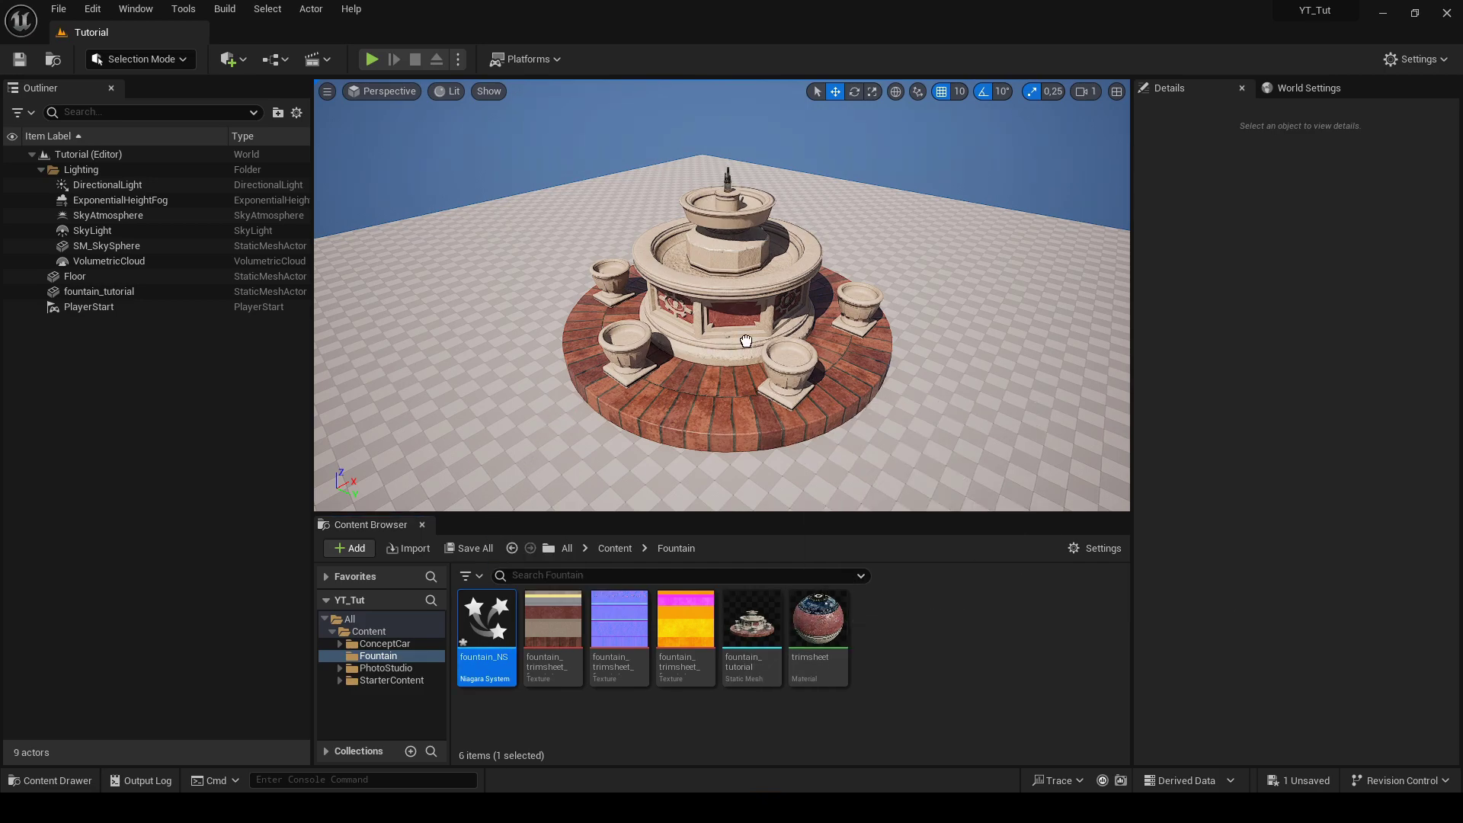
# Place fountain_NS in the level and move it over the fountain's centre, to about X -30, Y 50, Z 1070
pyautogui.moveTo(746, 340); pyautogui.dragTo(743, 338)
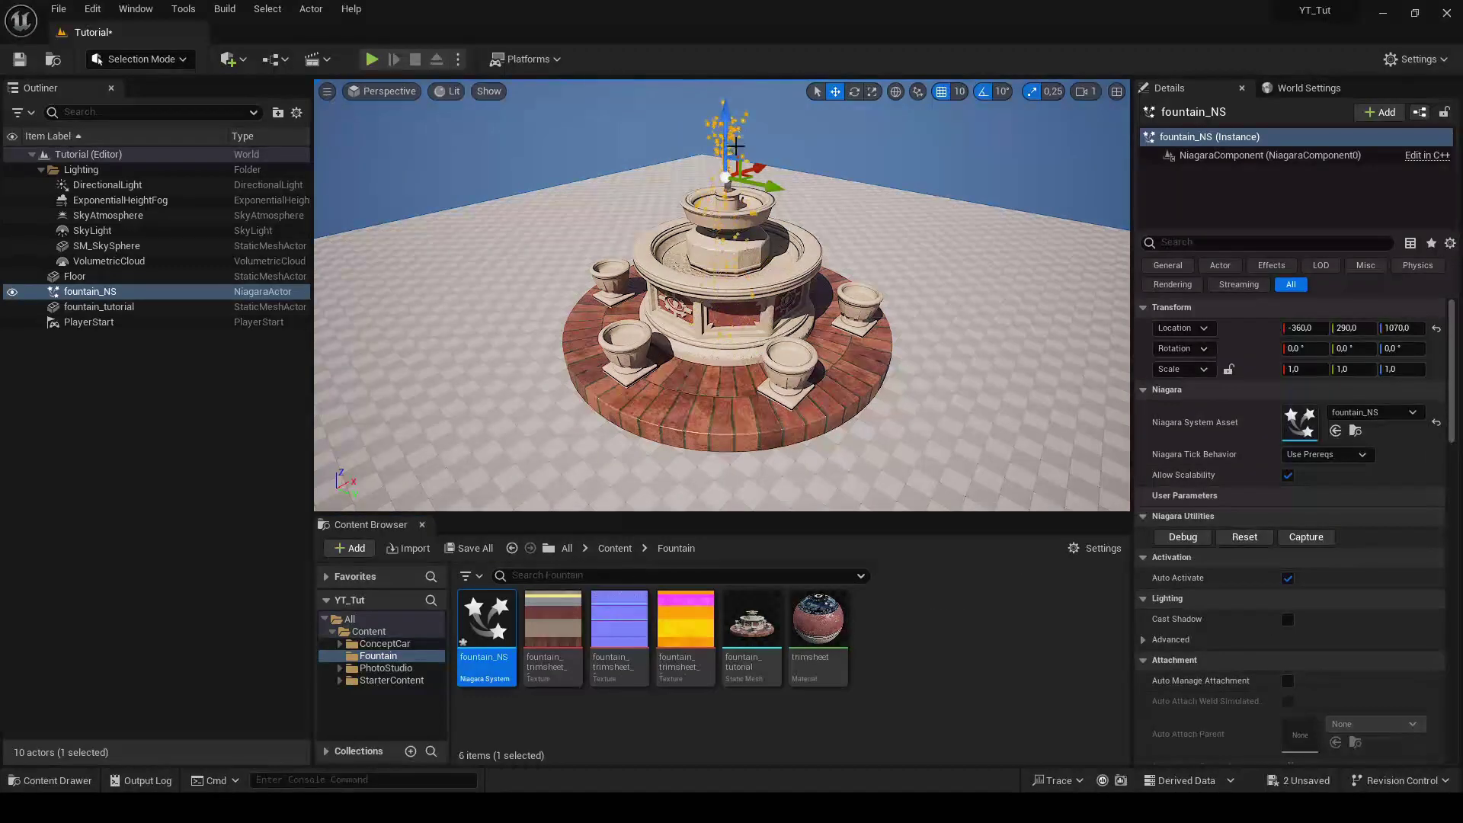
pyautogui.moveTo(809, 325)
pyautogui.mouseDown(button='right')
pyautogui.moveTo(808, 206)
pyautogui.moveTo(809, 325)
pyautogui.mouseUp(button='right')
pyautogui.press('w')
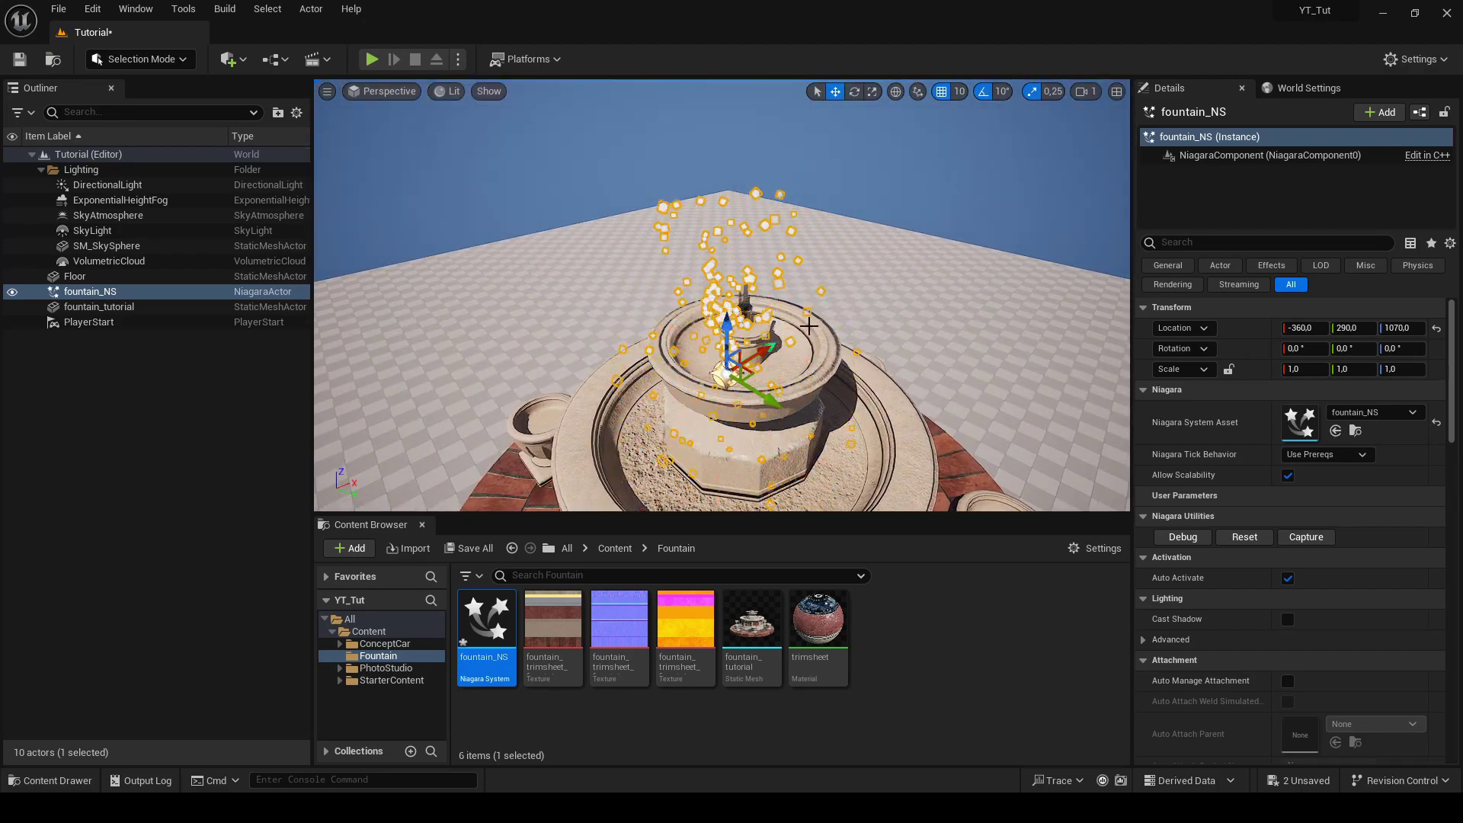
pyautogui.moveTo(743, 373); pyautogui.dragTo(769, 269)
# Switch the viewport to the Top view
pyautogui.click(401, 96)
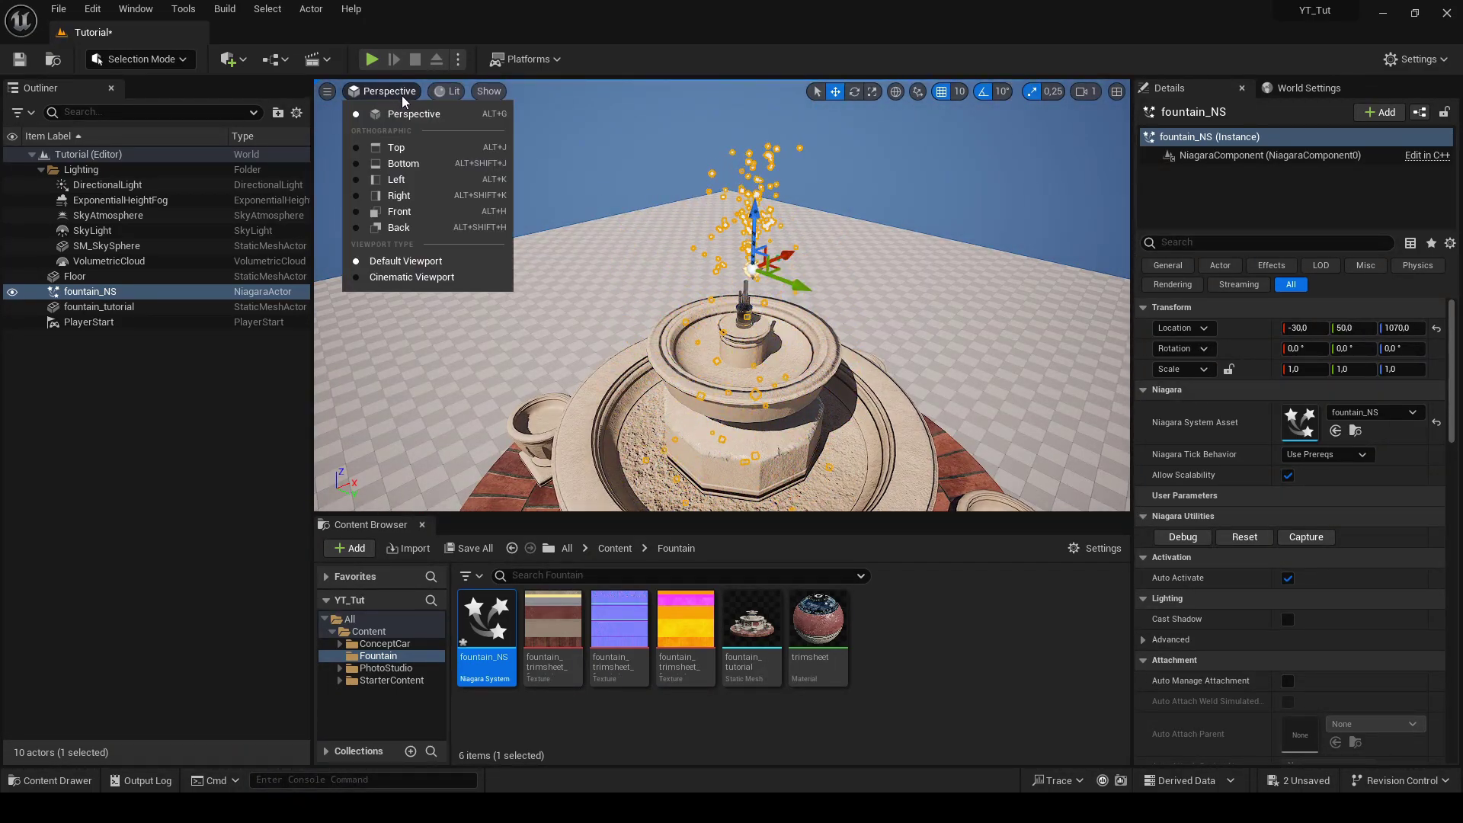
pyautogui.click(411, 146)
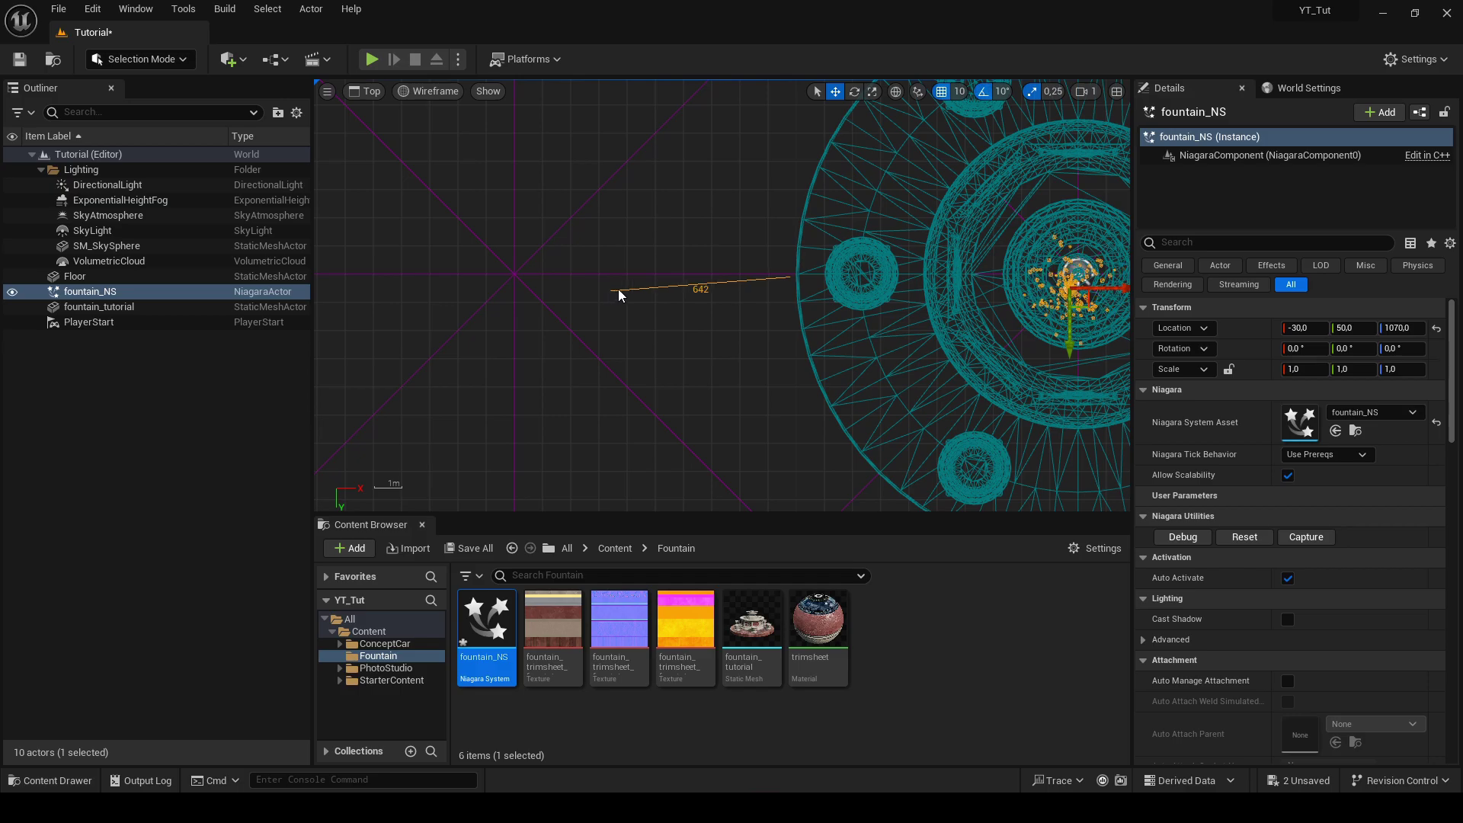
pyautogui.moveTo(721, 281); pyautogui.dragTo(625, 307)
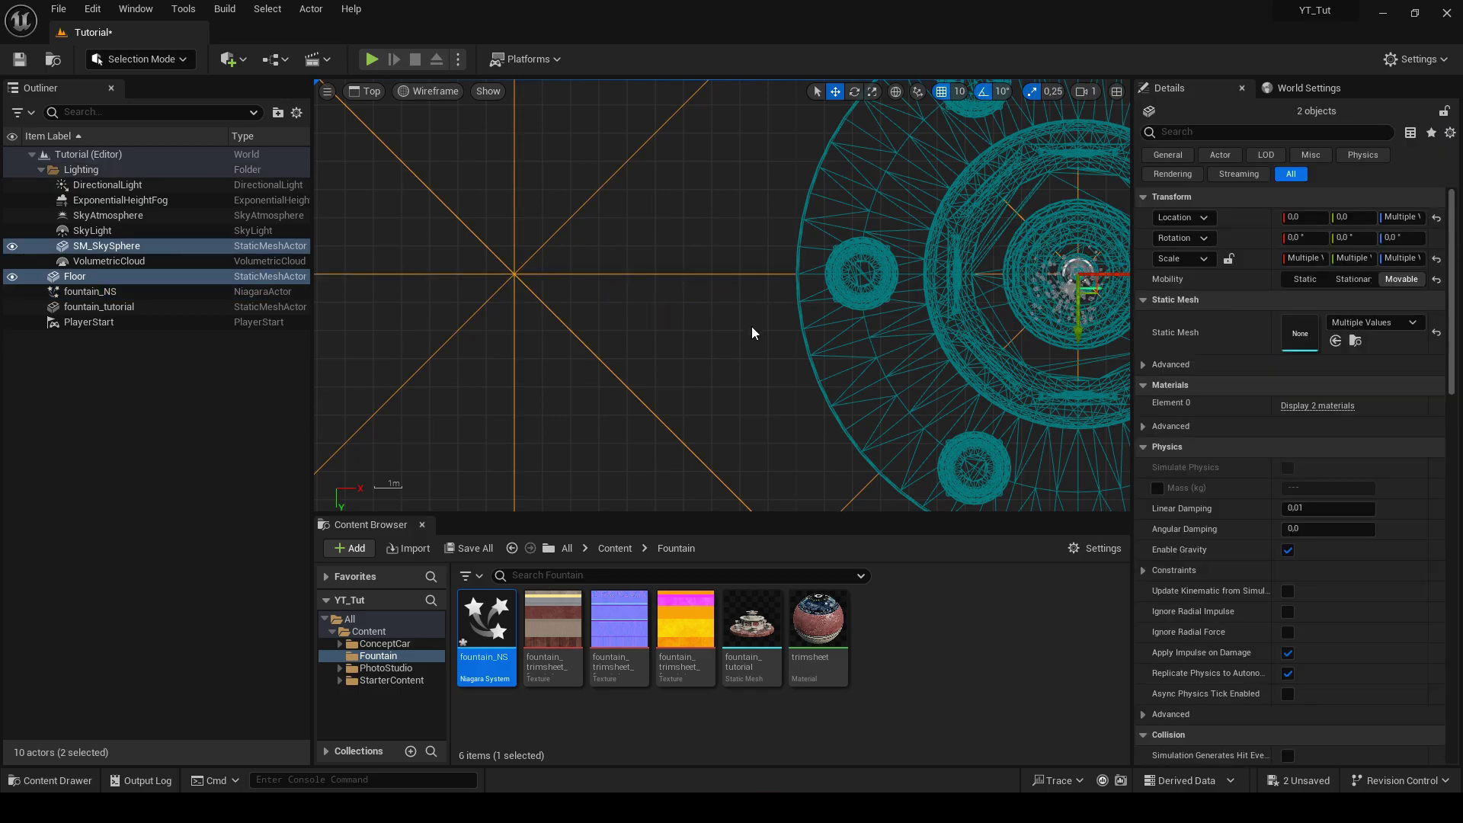
pyautogui.press('f')
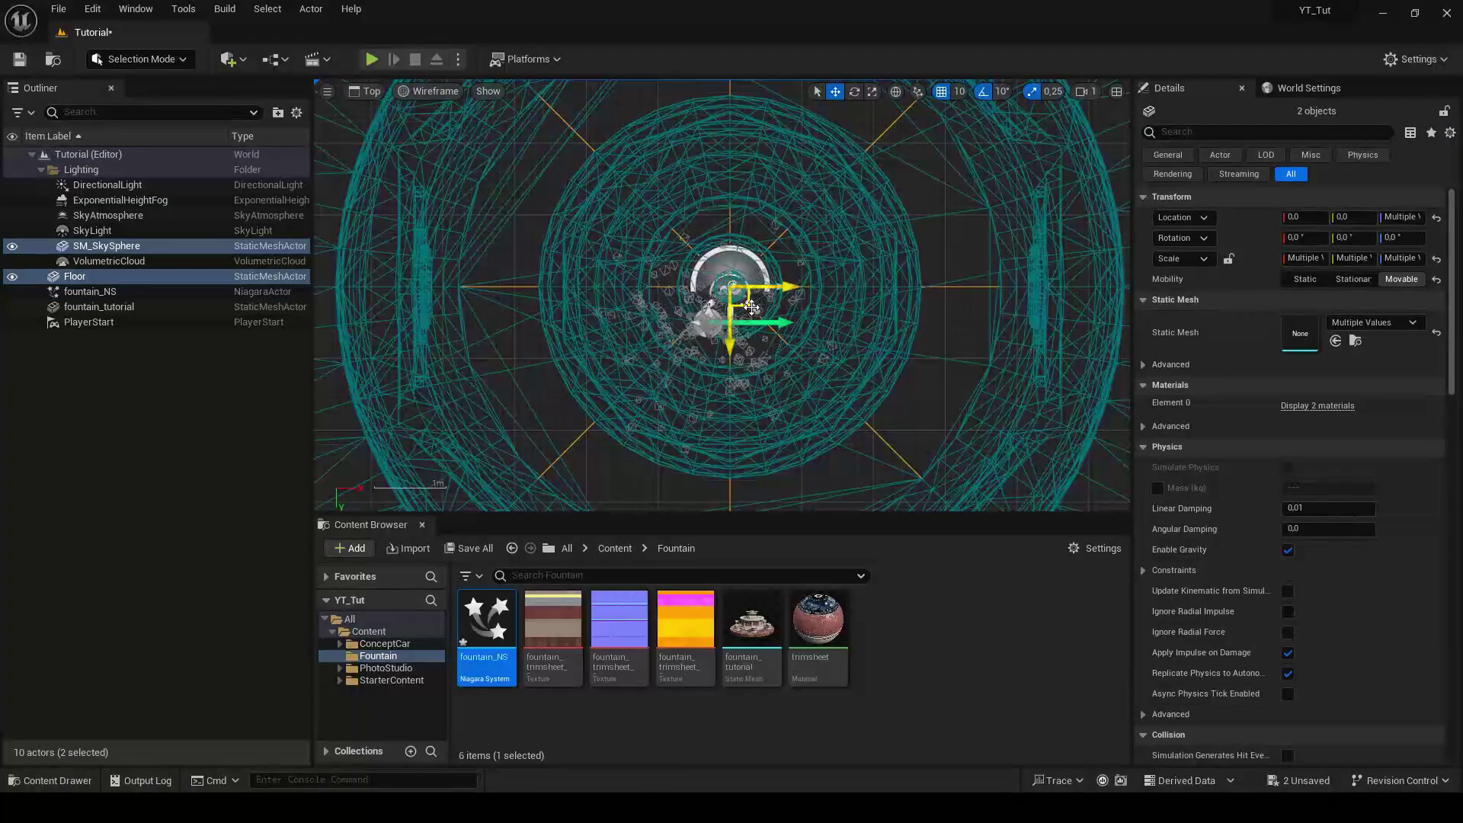
pyautogui.moveTo(751, 307); pyautogui.dragTo(866, 327)
pyautogui.hotkey('ctrl', 'z')
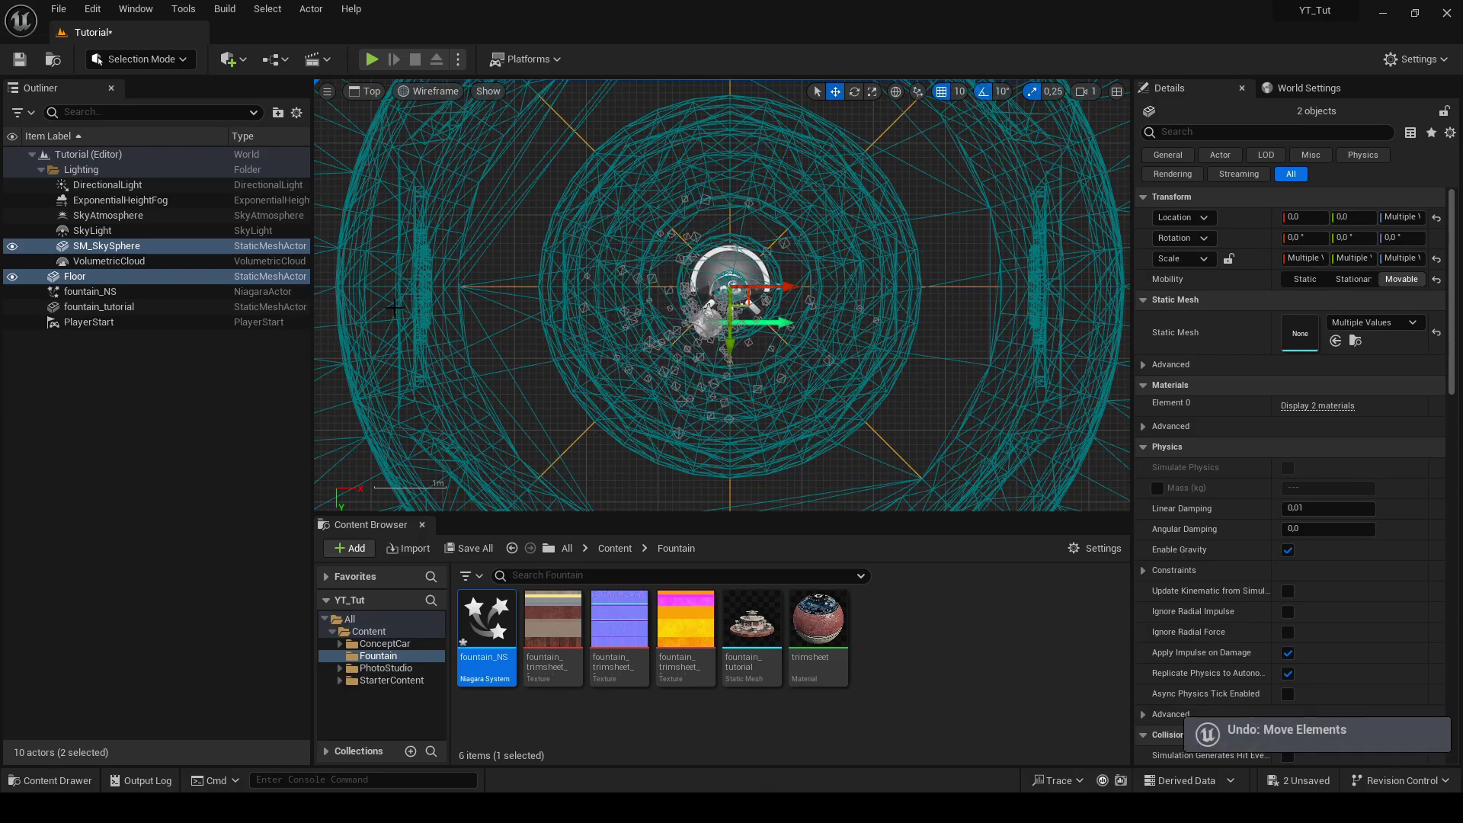
# Undo the accidental marquee selection and move fountain_NS to the fountain's centre at X 0, Y 10
pyautogui.click(750, 306)
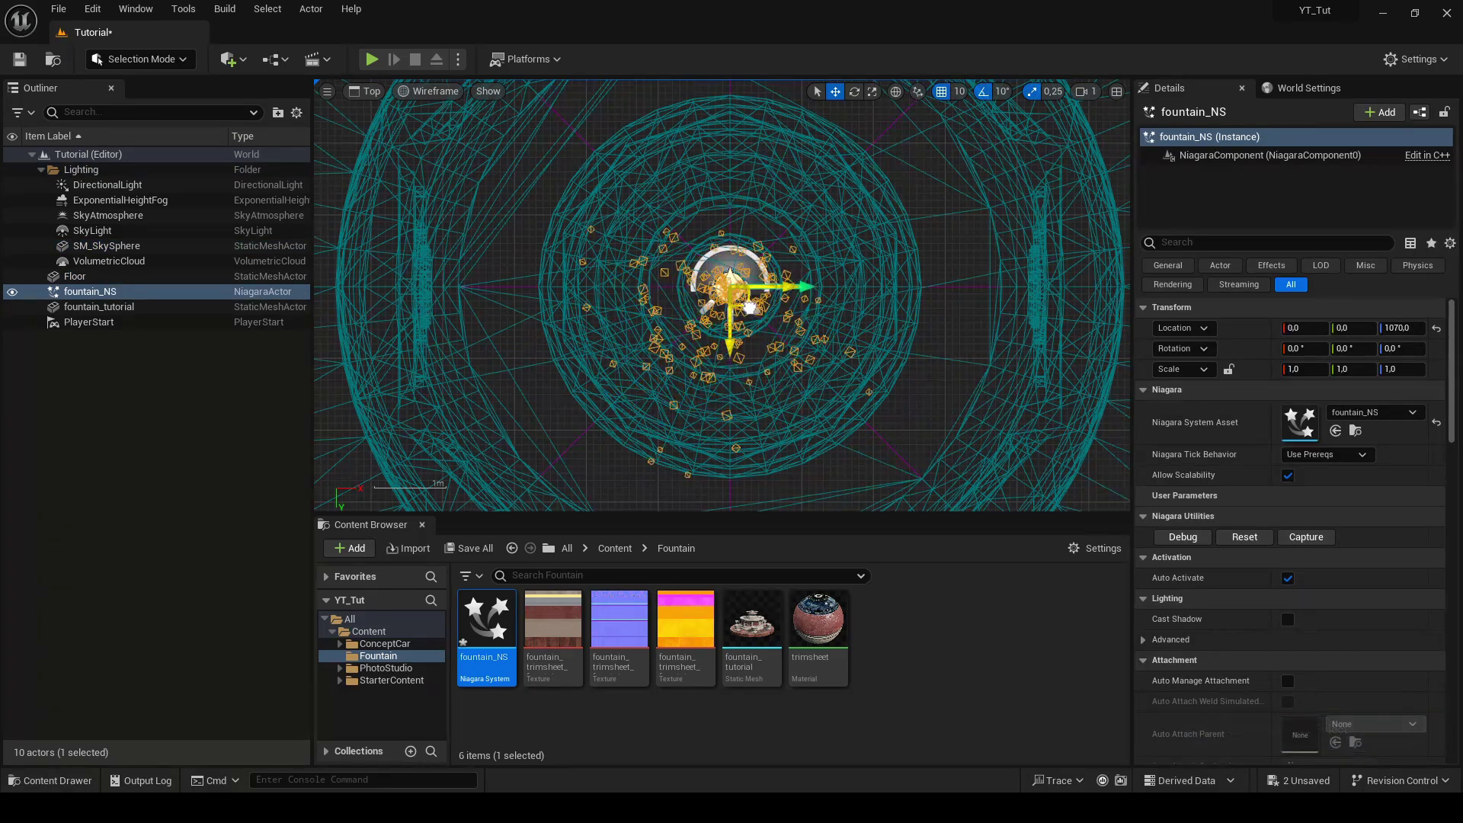
pyautogui.hotkey('ctrl', 'z')
pyautogui.hotkey('ctrl', 'z')
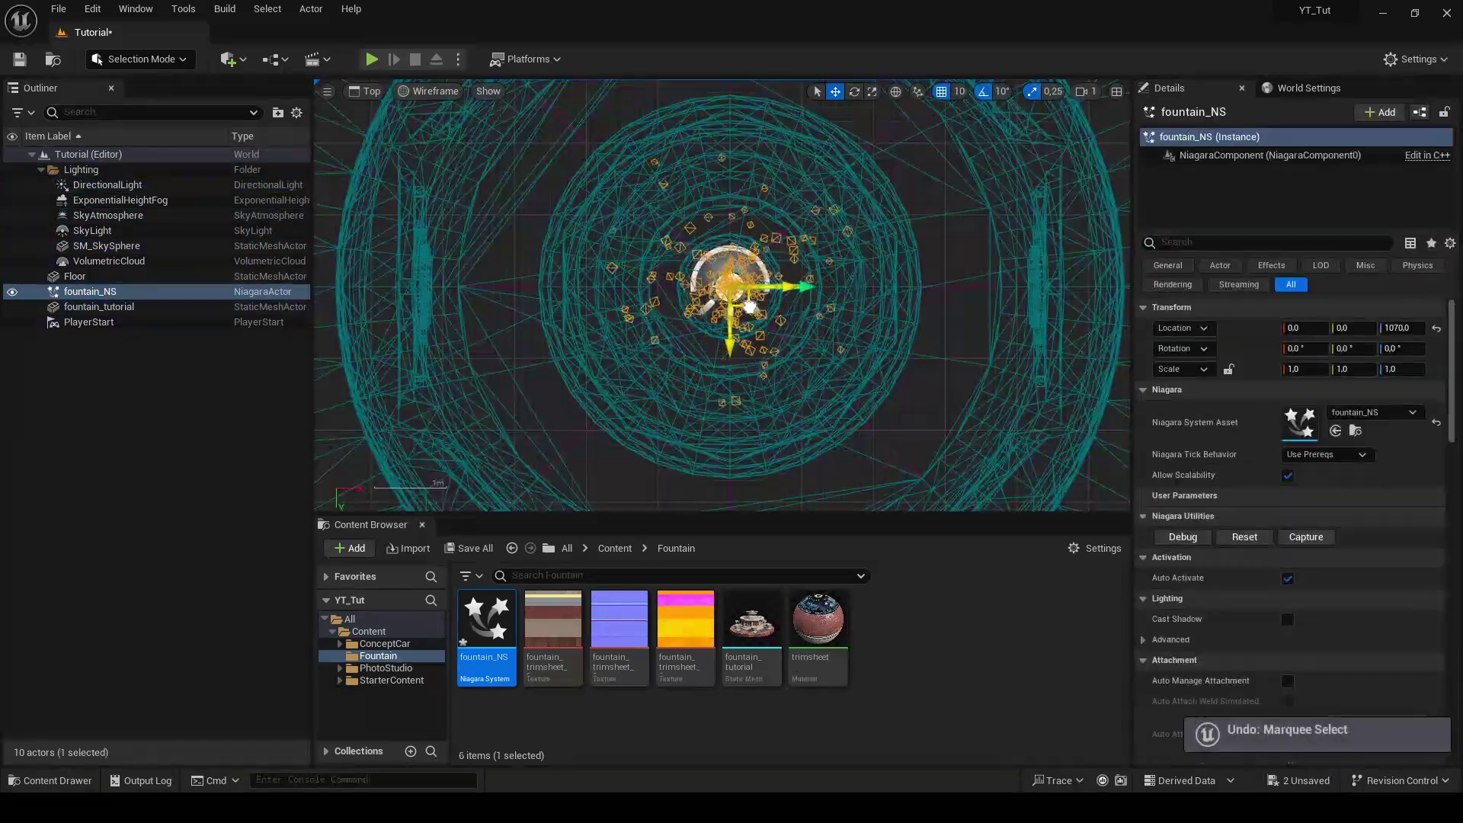
pyautogui.moveTo(750, 307); pyautogui.dragTo(751, 314)
pyautogui.scroll(-2, 810, 304)
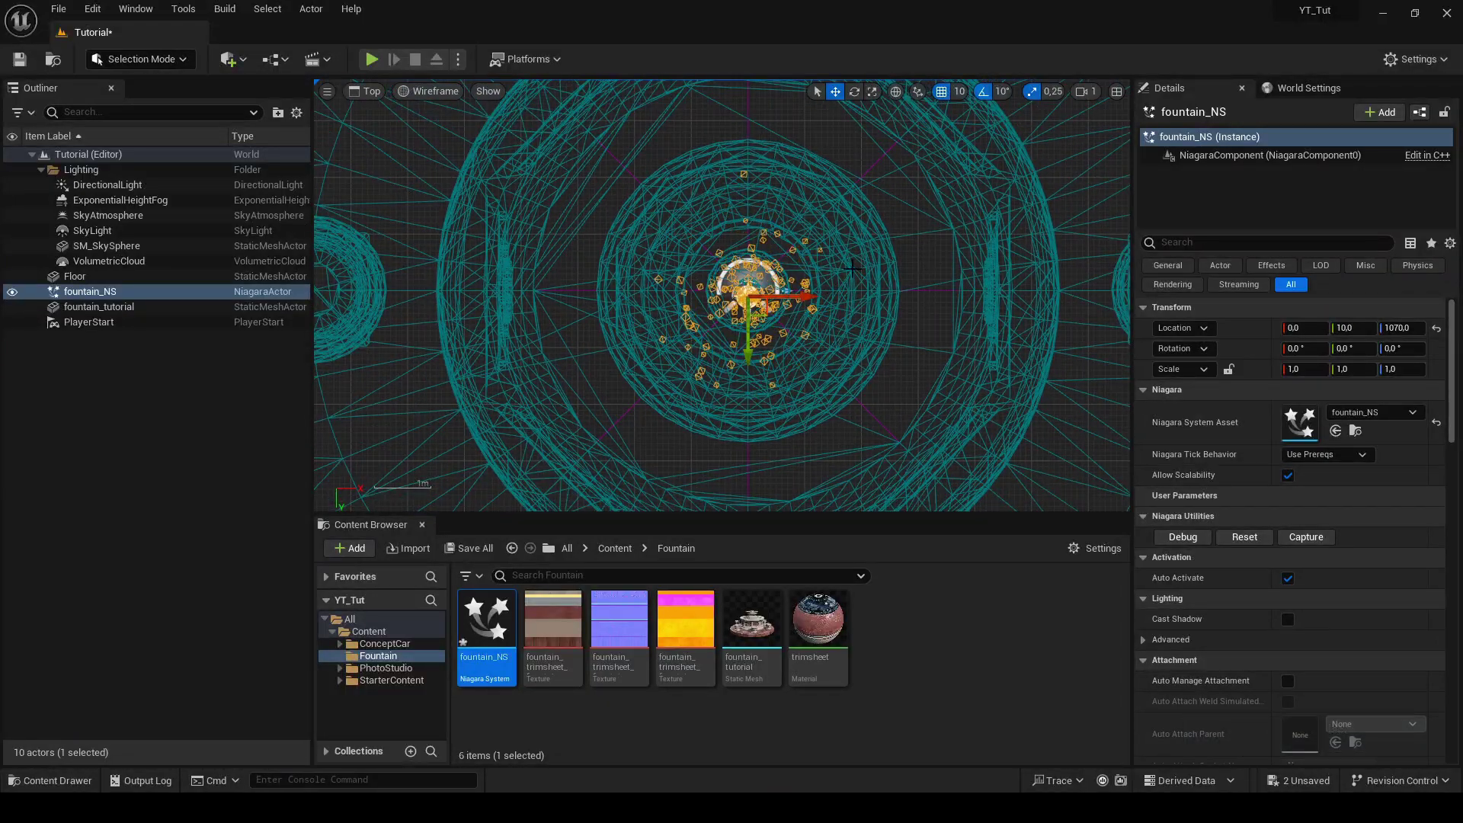
pyautogui.scroll(1, 853, 268)
# Turn off grid, rotation and scale snapping and fine-position fountain_NS at about X 1.03, Y 8.97
pyautogui.click(983, 91)
pyautogui.click(1032, 91)
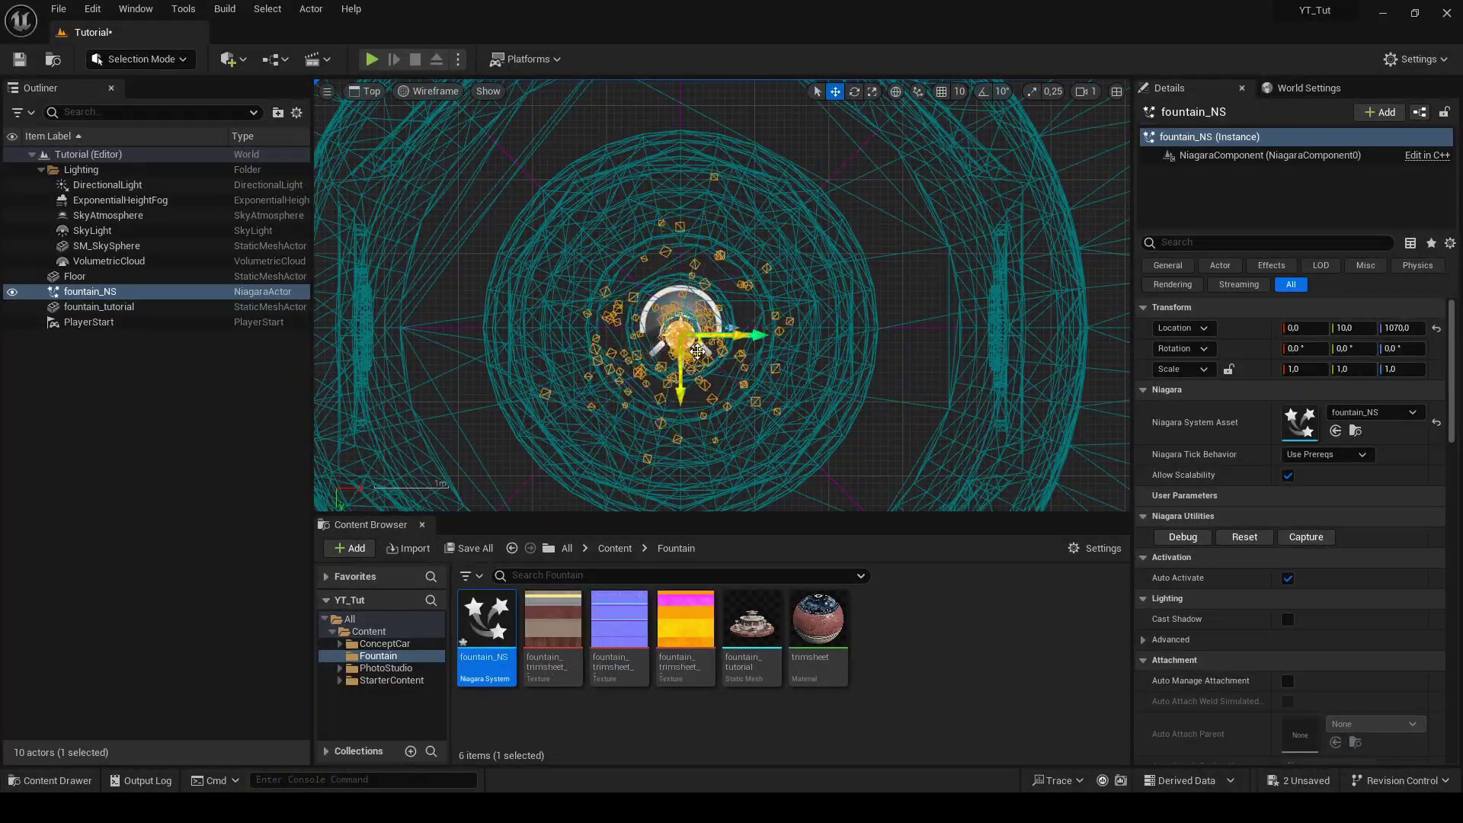
pyautogui.moveTo(697, 351); pyautogui.dragTo(698, 351)
pyautogui.scroll(-6, 804, 333)
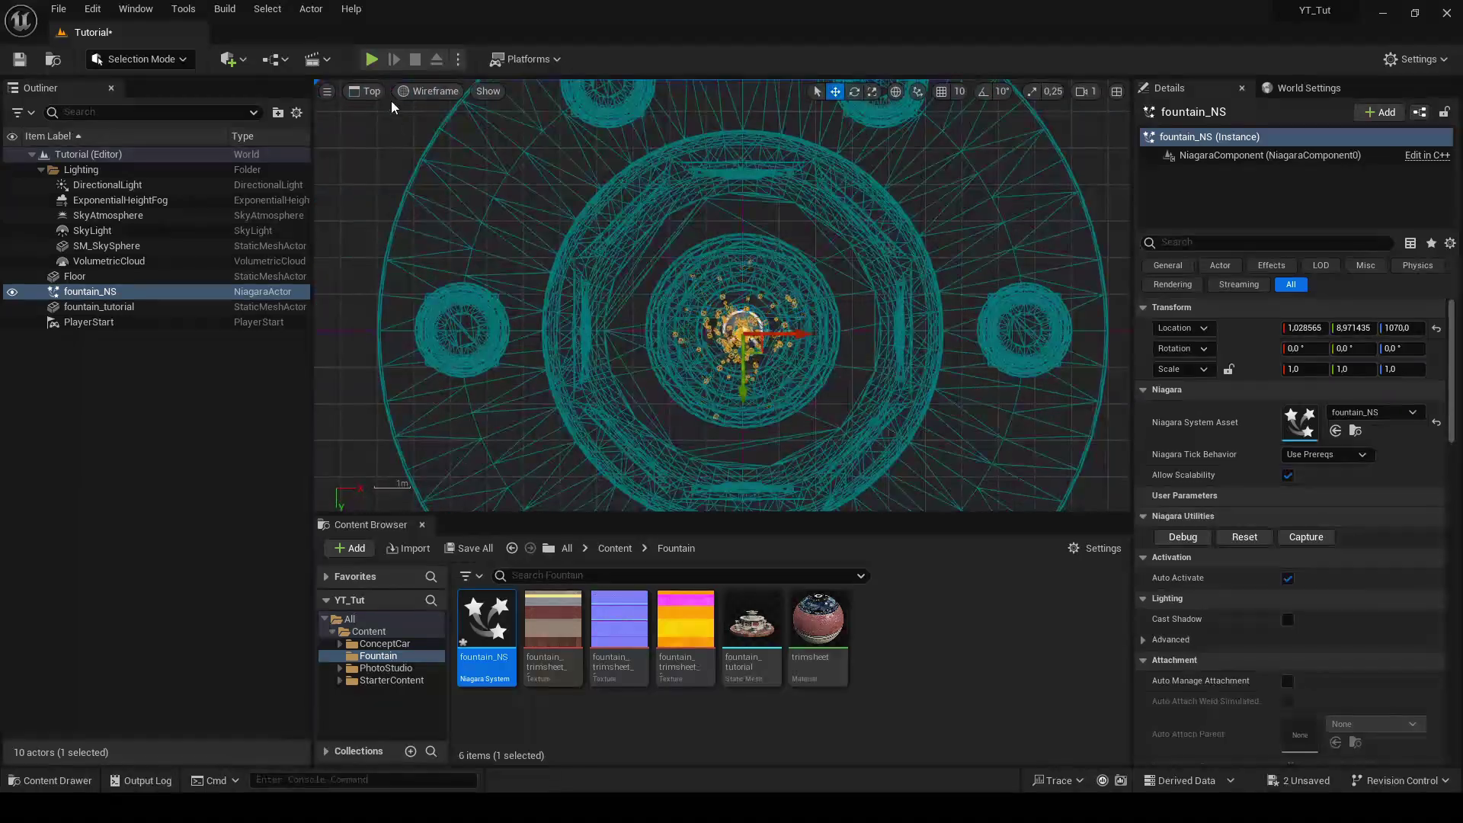
# Return to the Perspective view and lower fountain_NS onto the nozzle tip, to about Y 4.2, Z 980.5
pyautogui.click(374, 92)
pyautogui.click(381, 121)
pyautogui.scroll(4, 930, 379)
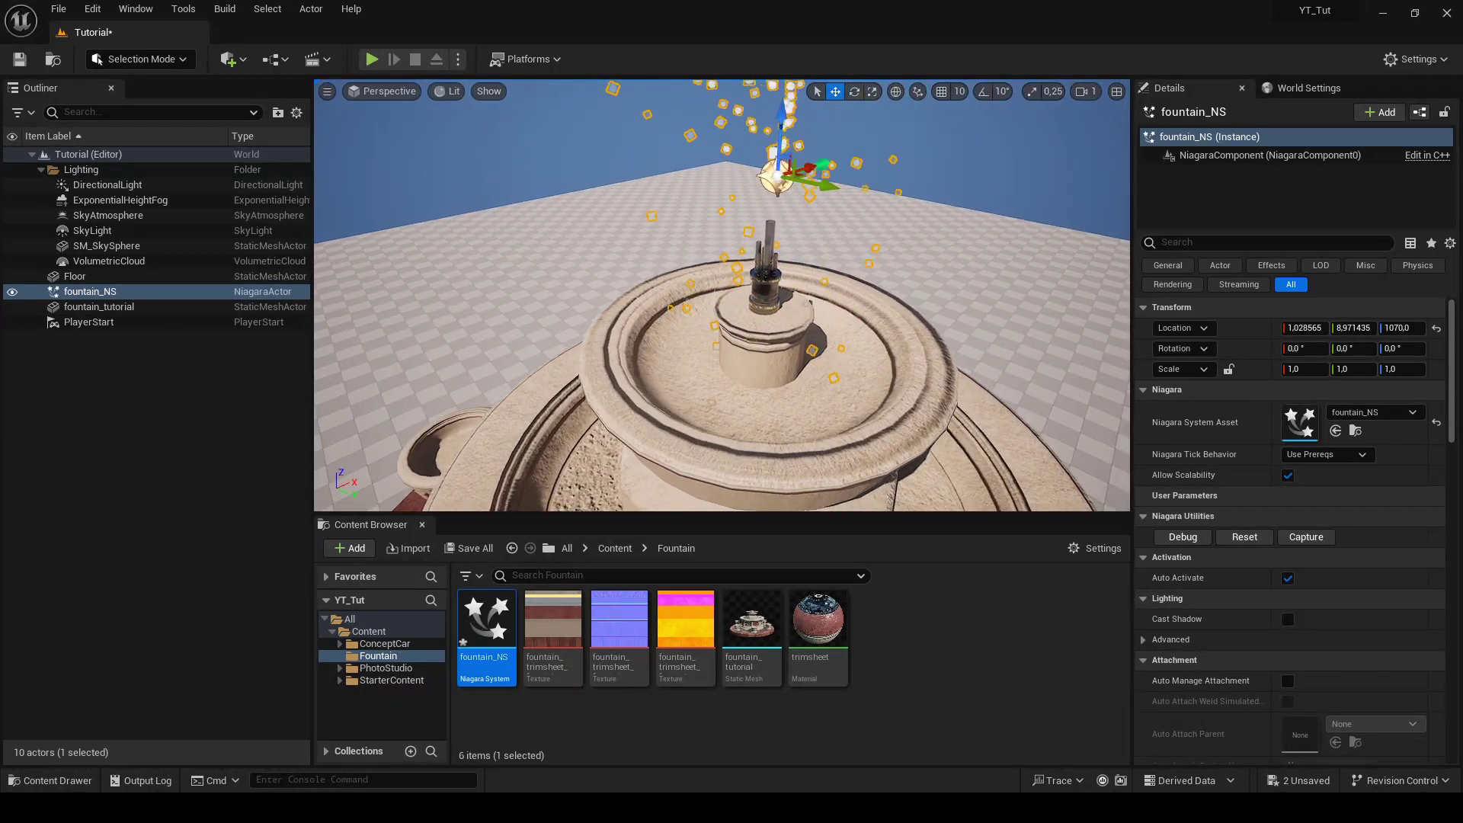
pyautogui.moveTo(930, 379); pyautogui.dragTo(715, 189, button='right')
pyautogui.scroll(-2, 714, 189)
pyautogui.moveTo(728, 220); pyautogui.dragTo(721, 263)
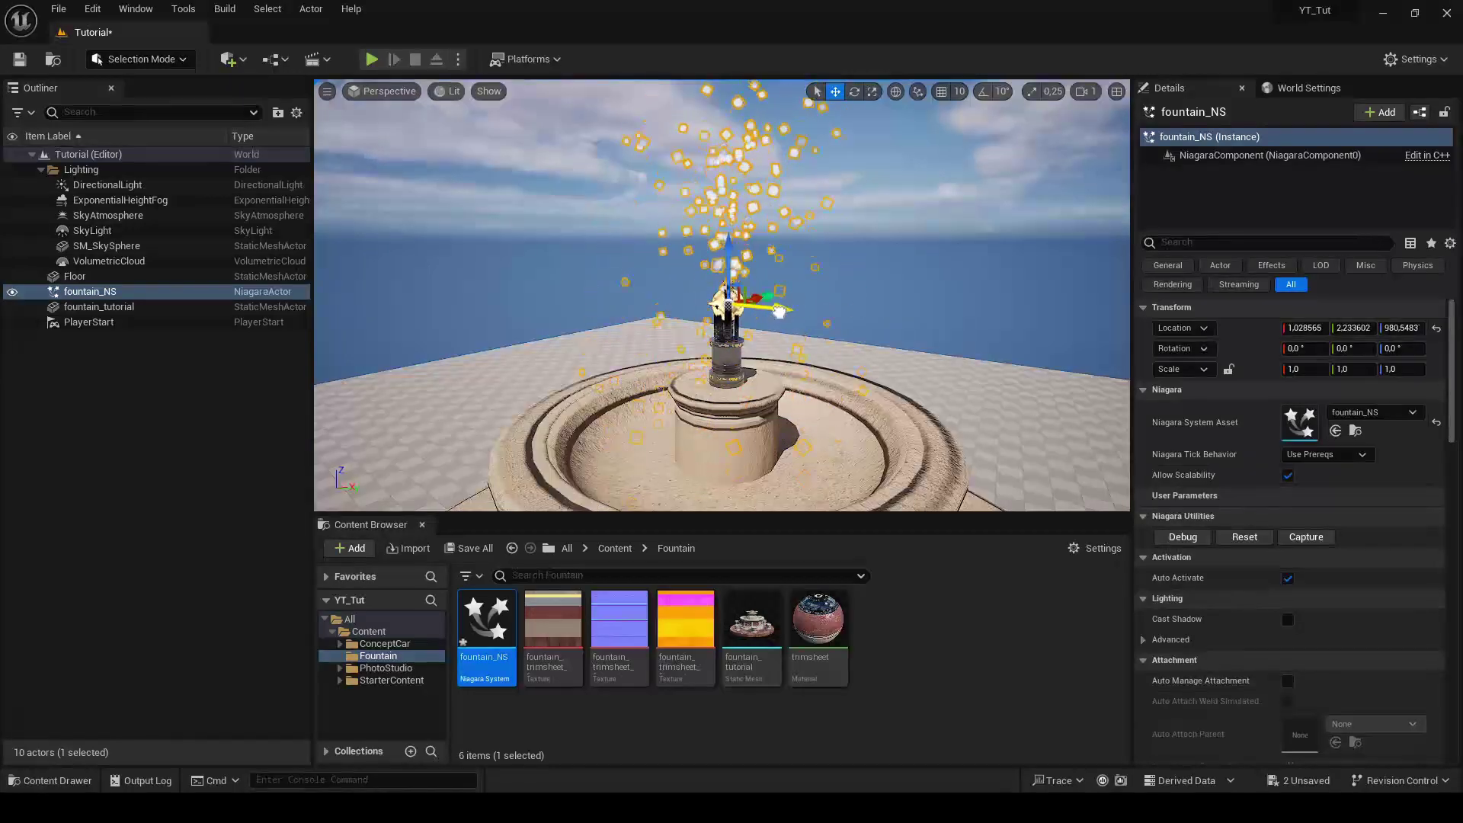
pyautogui.moveTo(782, 311); pyautogui.dragTo(609, 311, button='right')
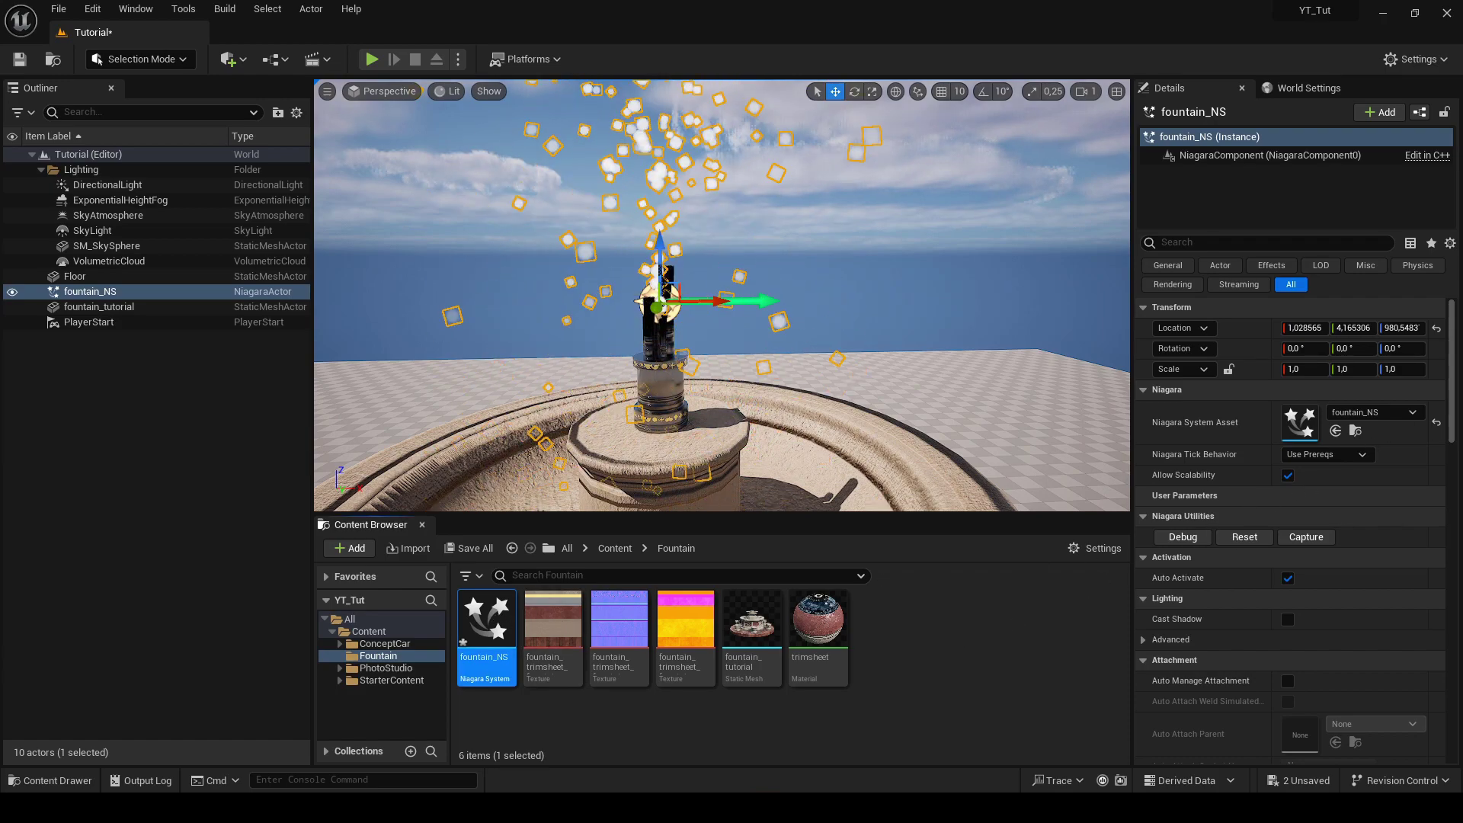
# Open fountain_NS in the Niagara editor and resize its window so the Fountain emitter stack is fully in view
pyautogui.doubleClick(487, 625)
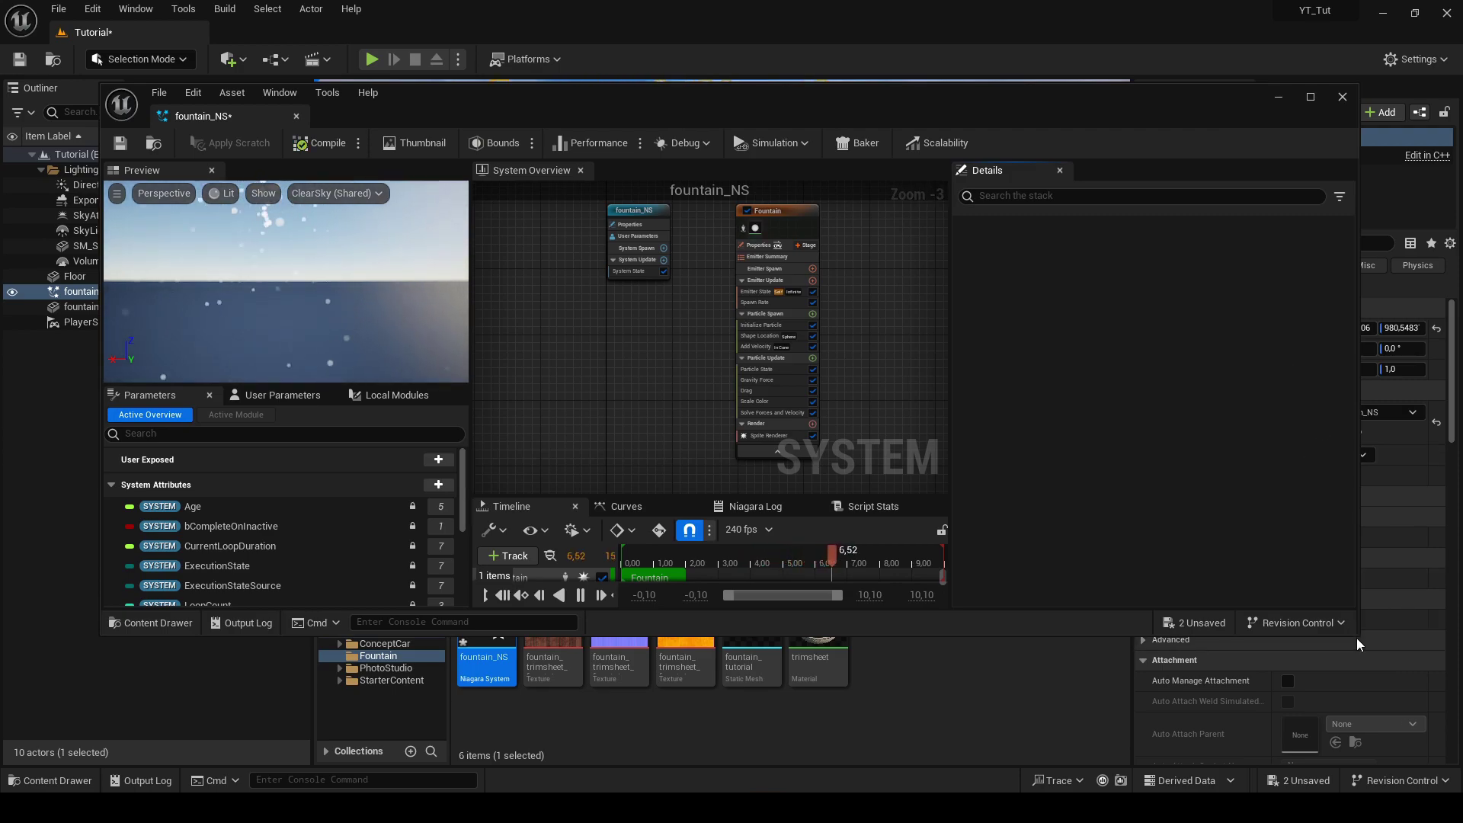
pyautogui.moveTo(1355, 639); pyautogui.dragTo(1435, 753)
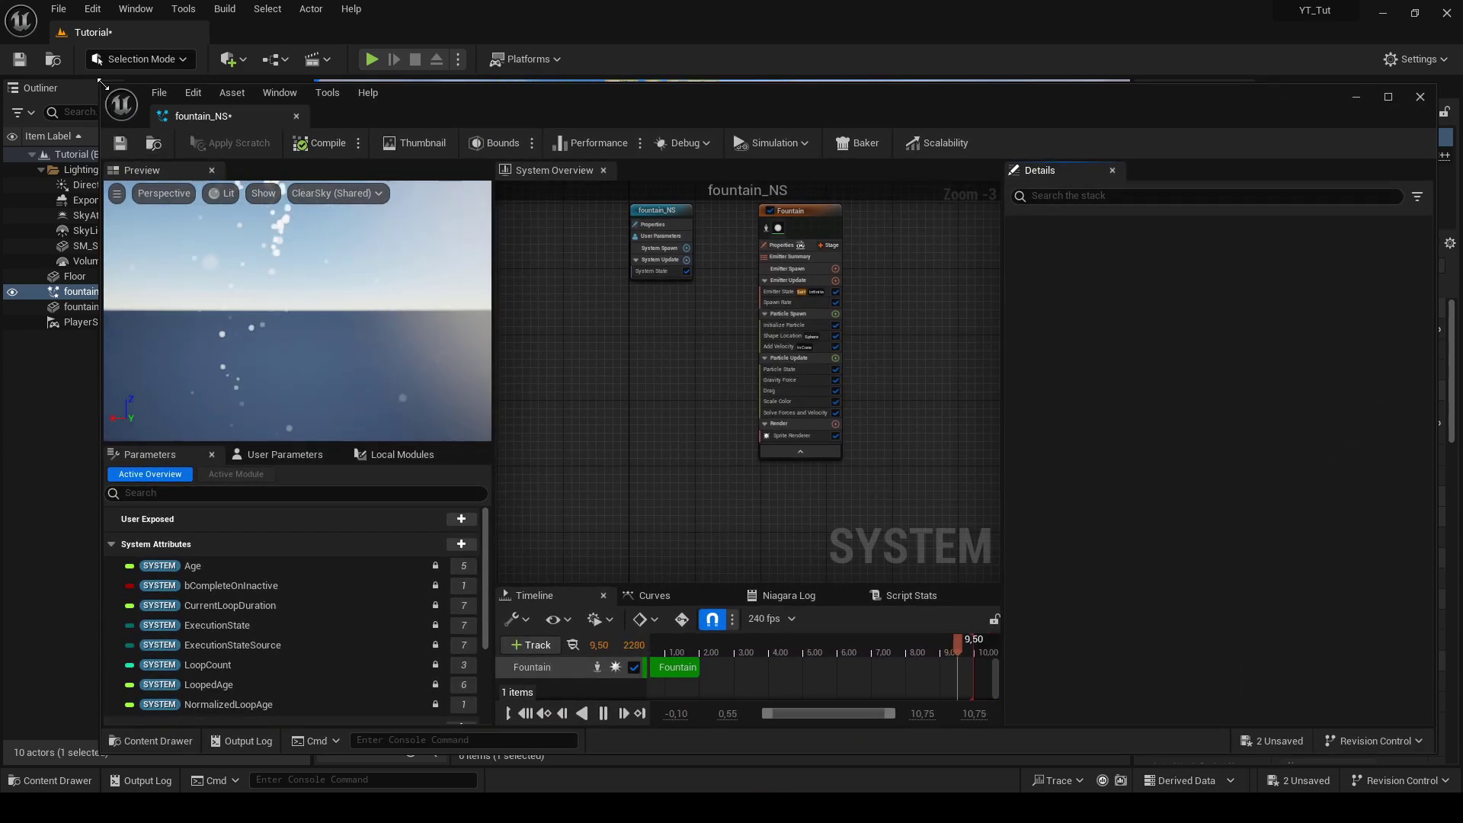
pyautogui.moveTo(102, 83); pyautogui.dragTo(347, 64)
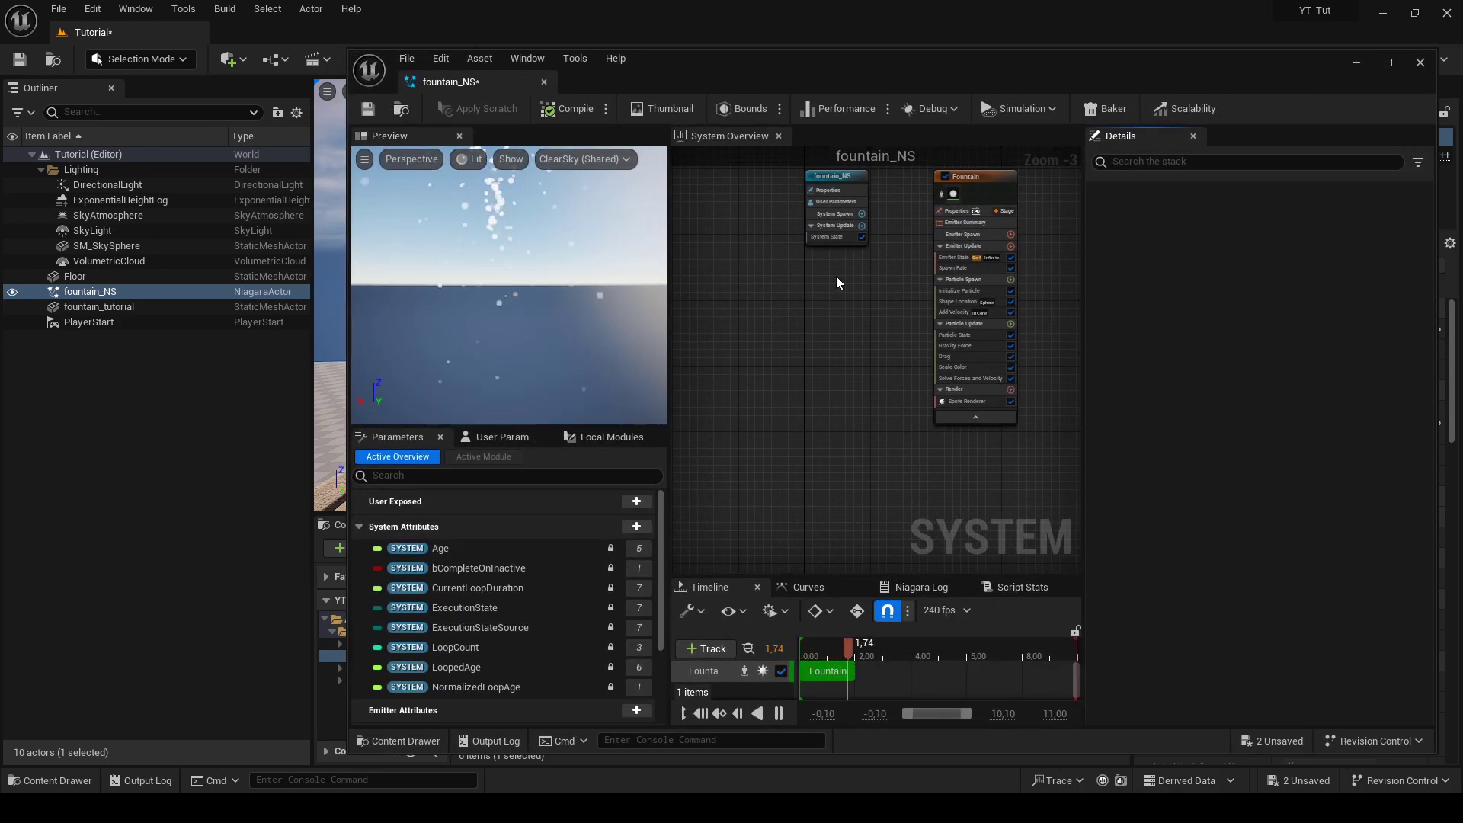
pyautogui.moveTo(857, 315); pyautogui.dragTo(843, 364, button='right')
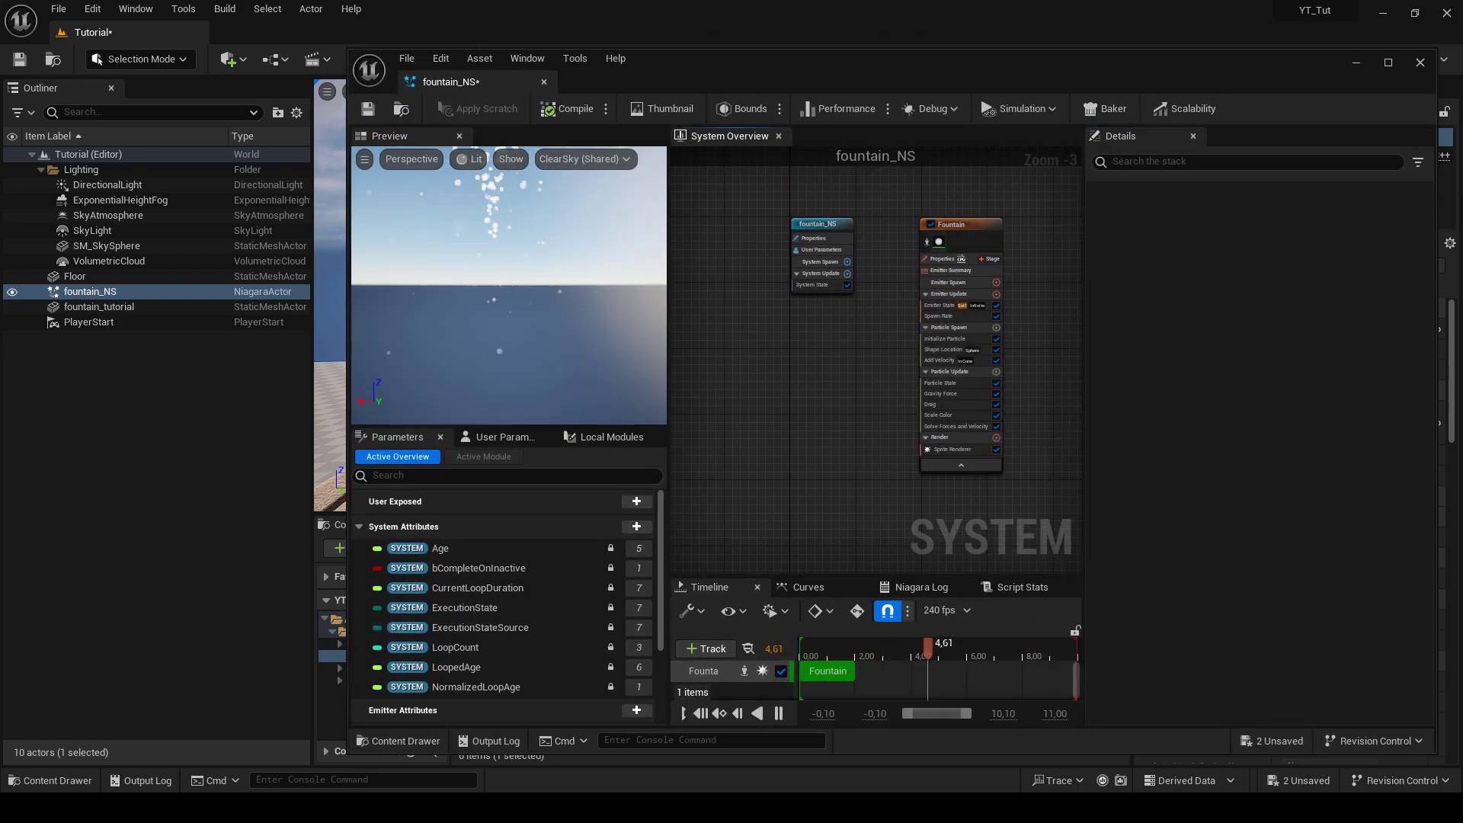
# Search the Sprite Renderer's material choices for "spla", clear the search and close the list without choosing a material
pyautogui.click(954, 448)
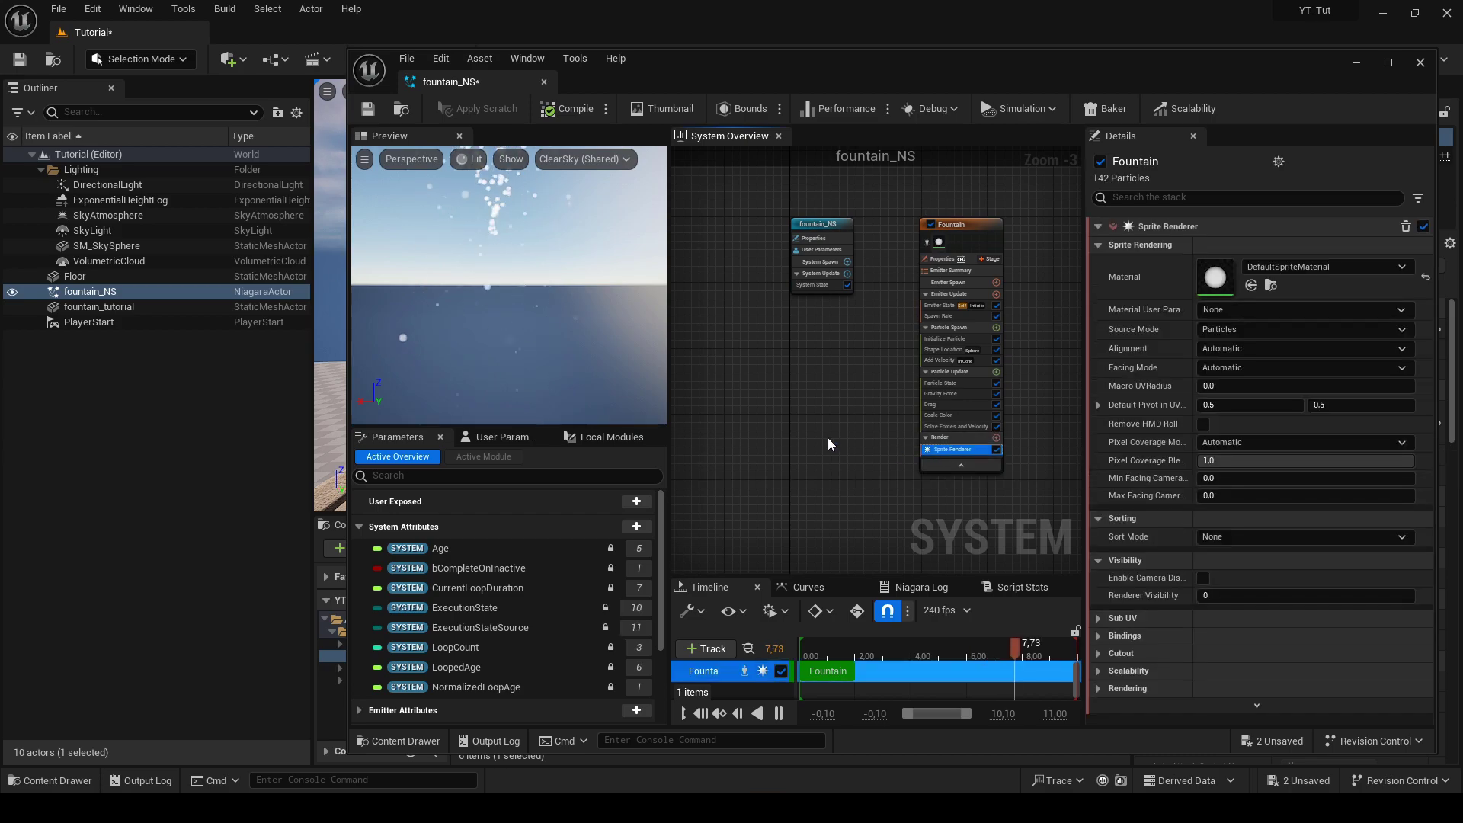
pyautogui.click(1315, 267)
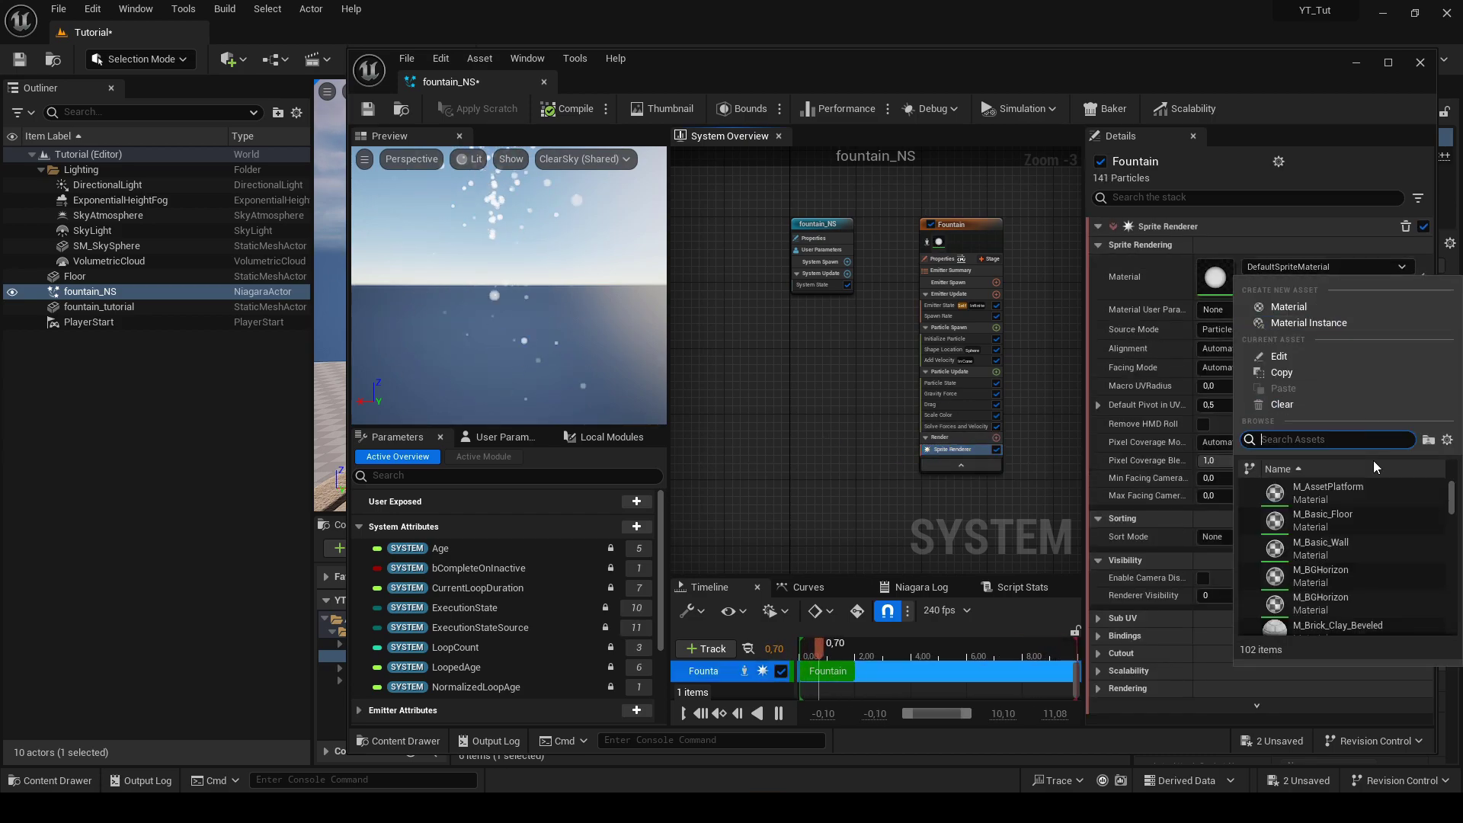
pyautogui.write('spla')
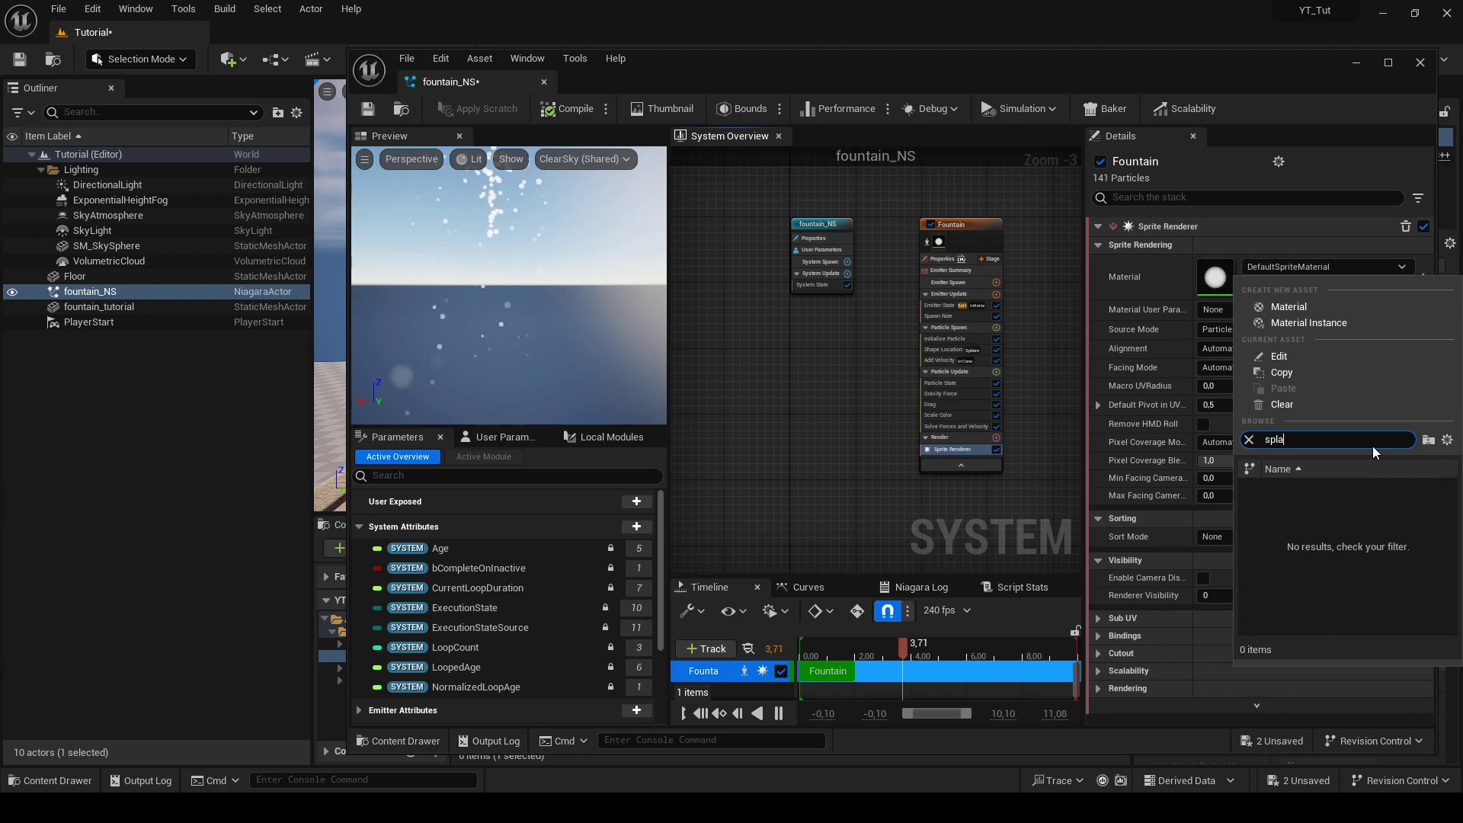
pyautogui.press('BackSpace')
pyautogui.press('BackSpace')
pyautogui.press('BackSpace')
pyautogui.press('BackSpace')
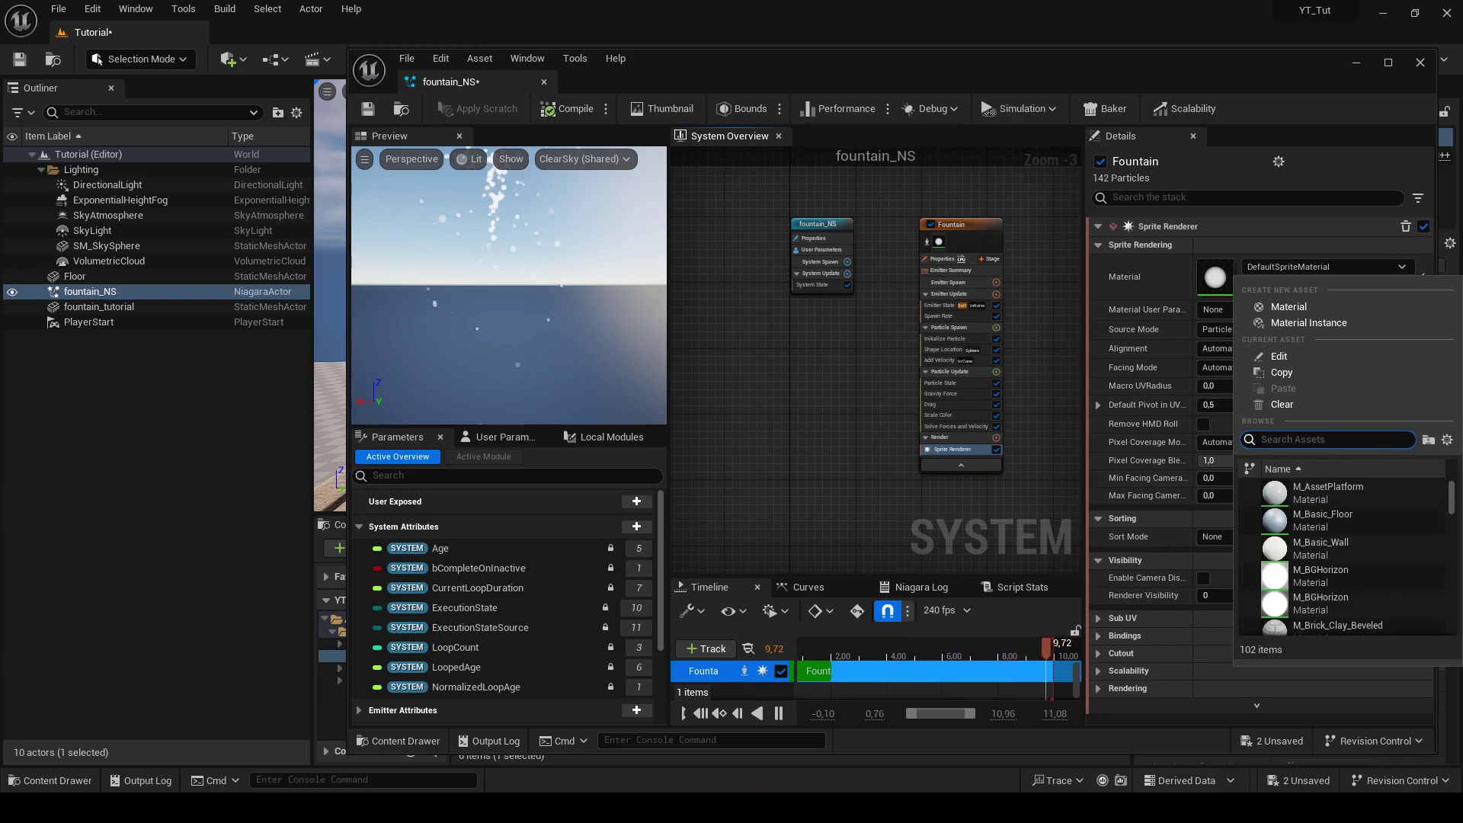
pyautogui.press('Escape')
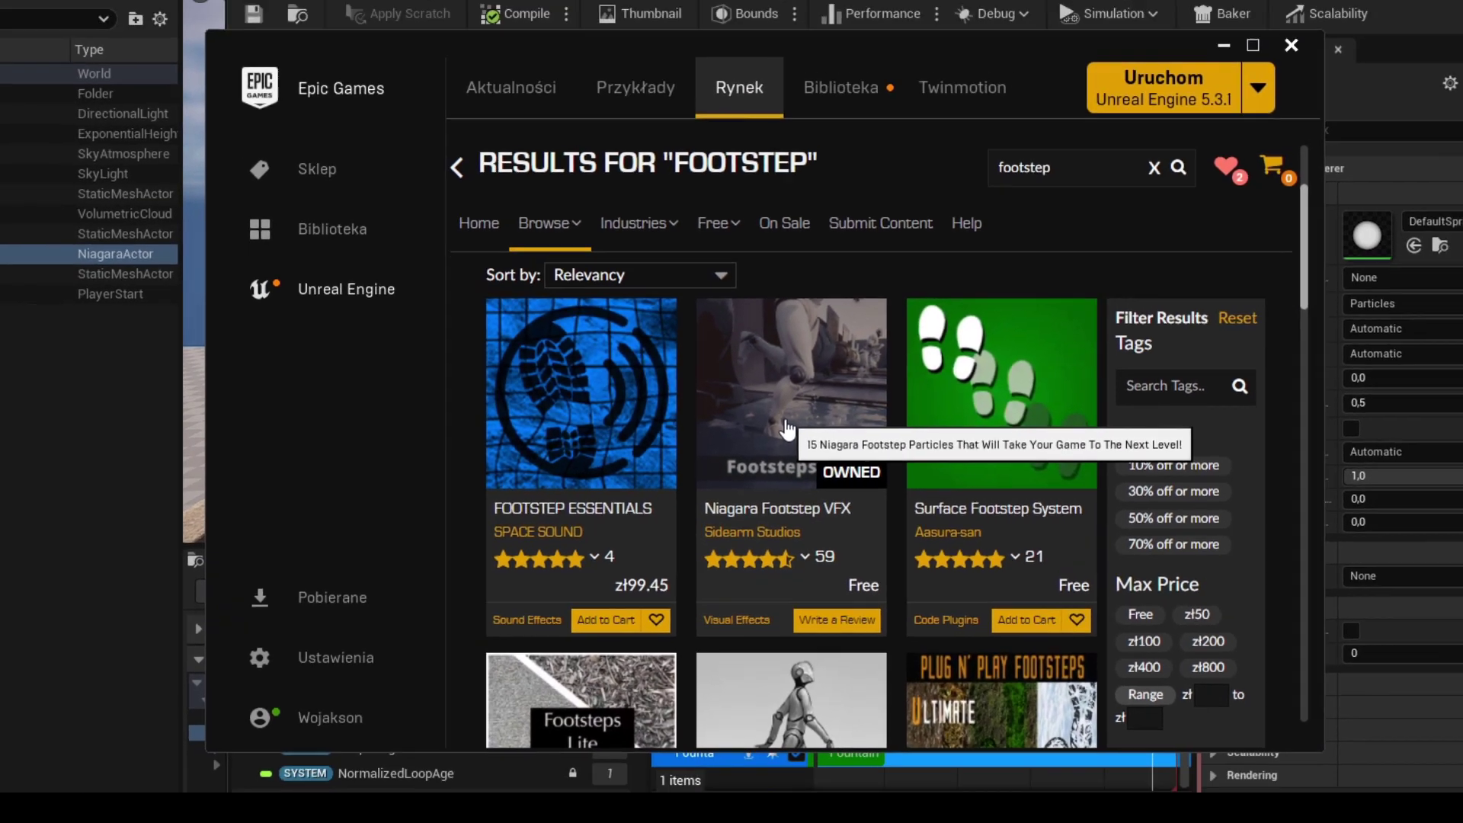
# In the Epic Games Launcher, open the Niagara Footstep VFX listing and add the pack to the YT_Tut project
pyautogui.click(816, 438)
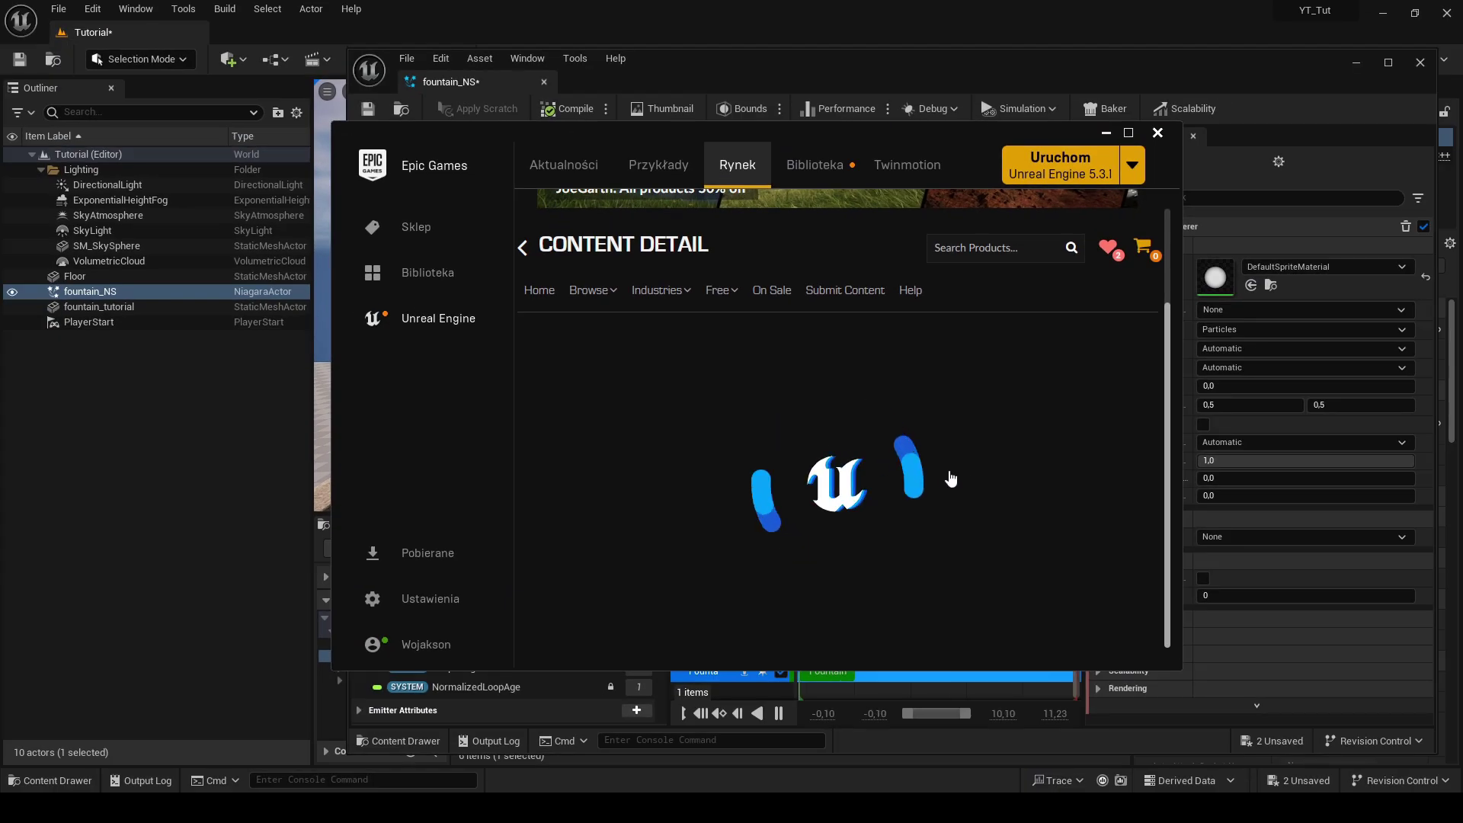
pyautogui.scroll(-5, 1003, 492)
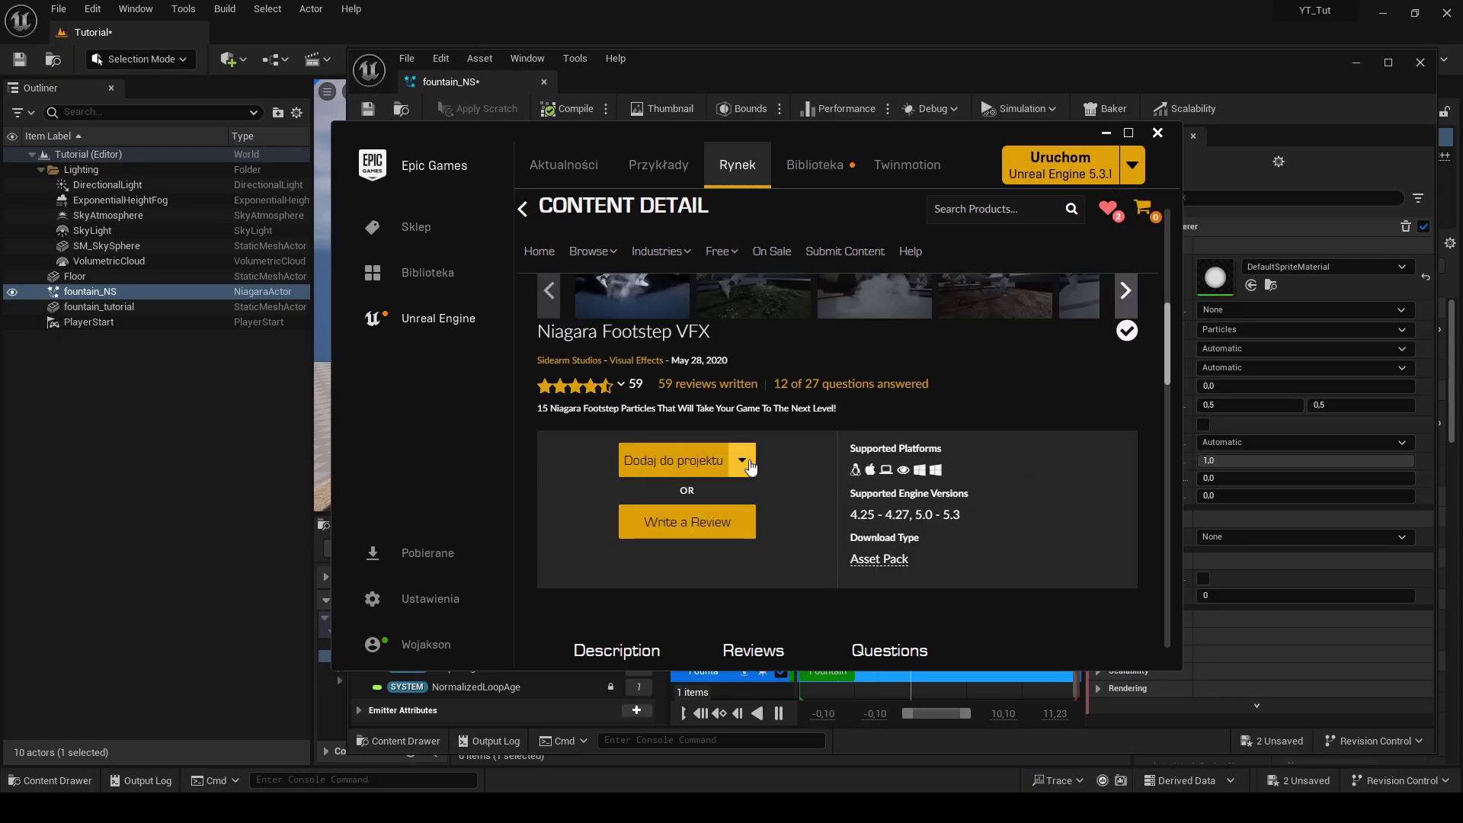
pyautogui.click(742, 461)
pyautogui.click(712, 461)
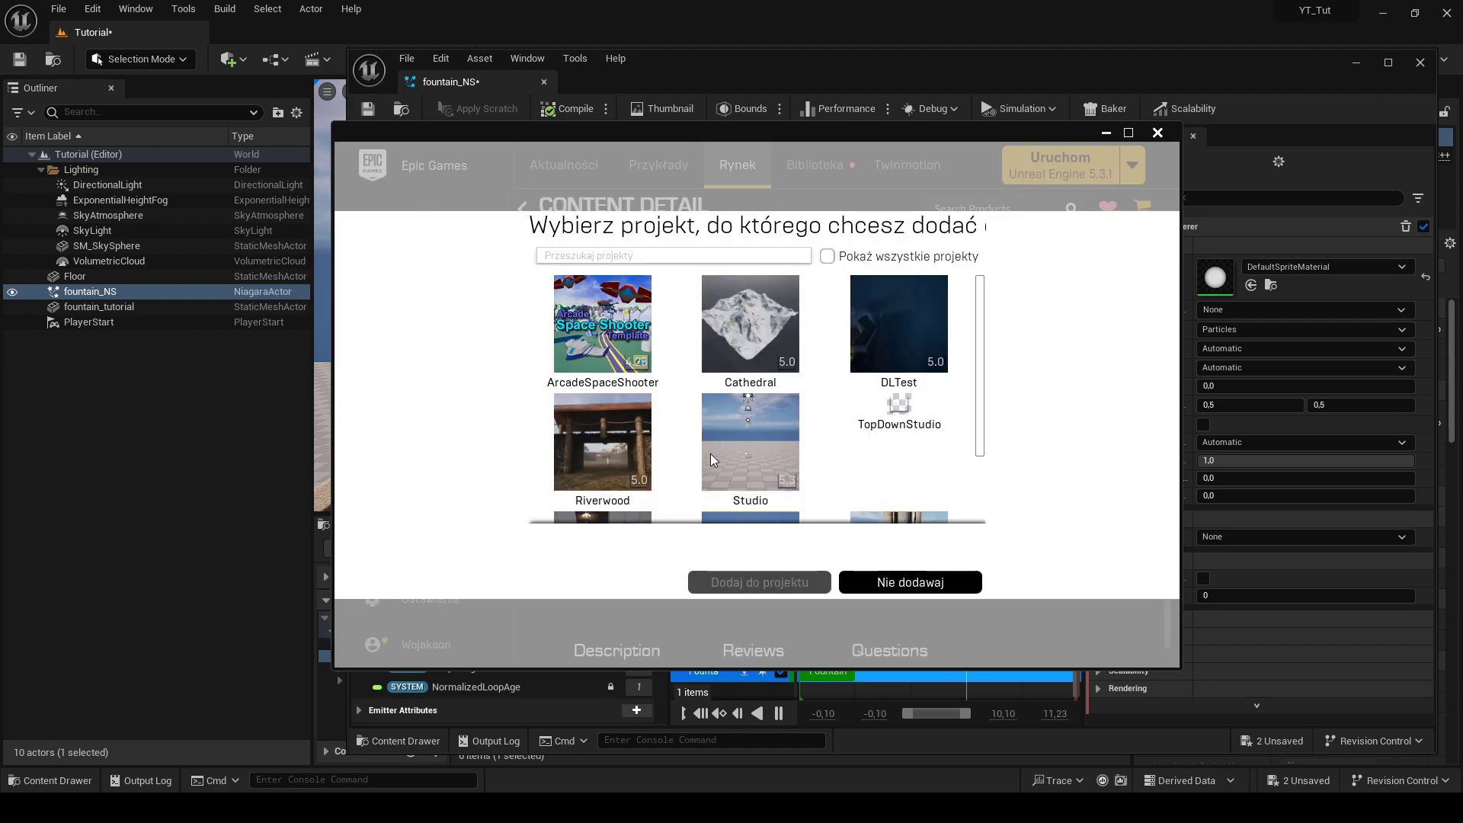
pyautogui.scroll(-3, 710, 456)
pyautogui.click(711, 457)
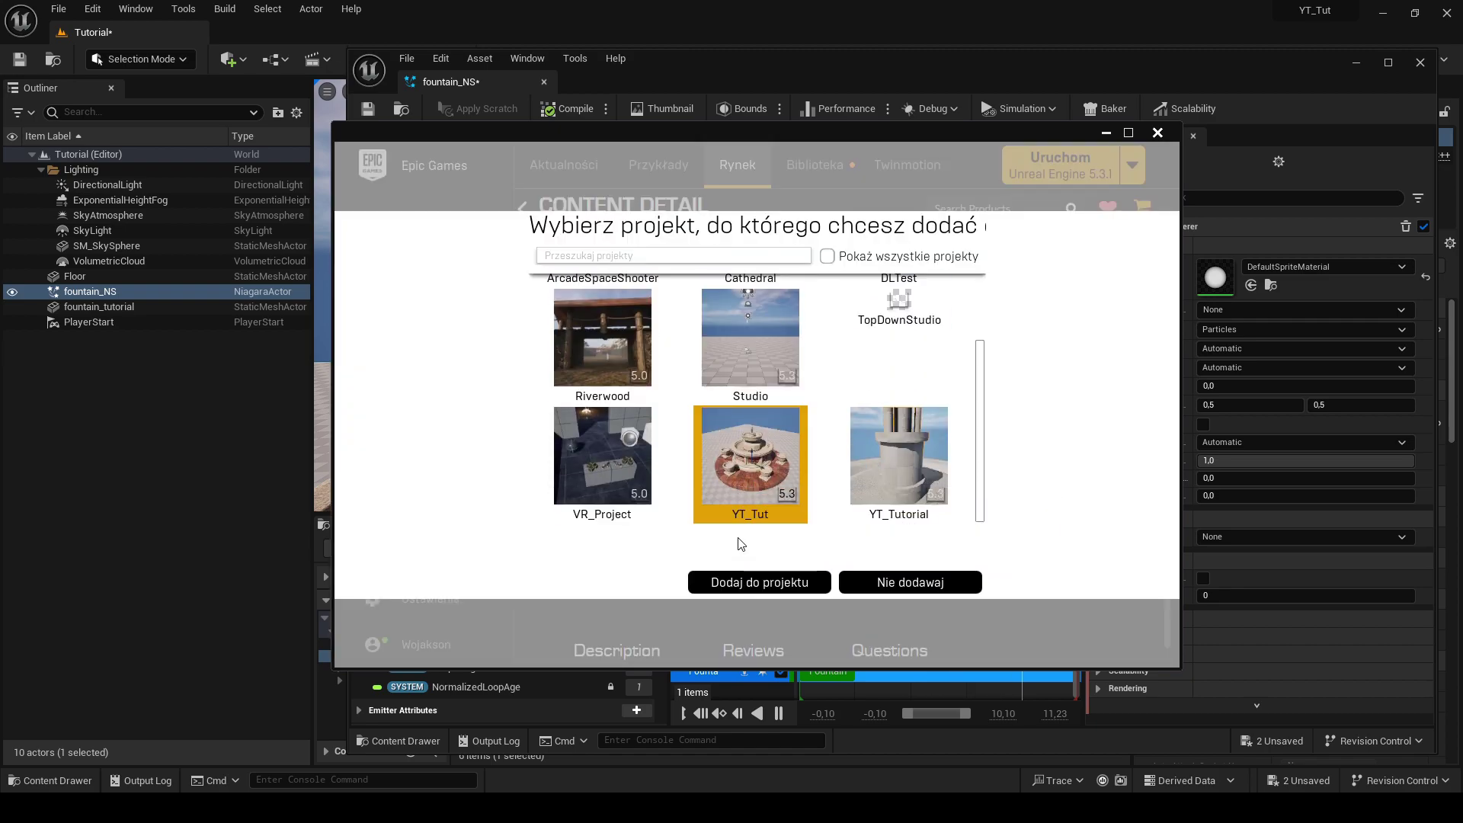
pyautogui.click(746, 579)
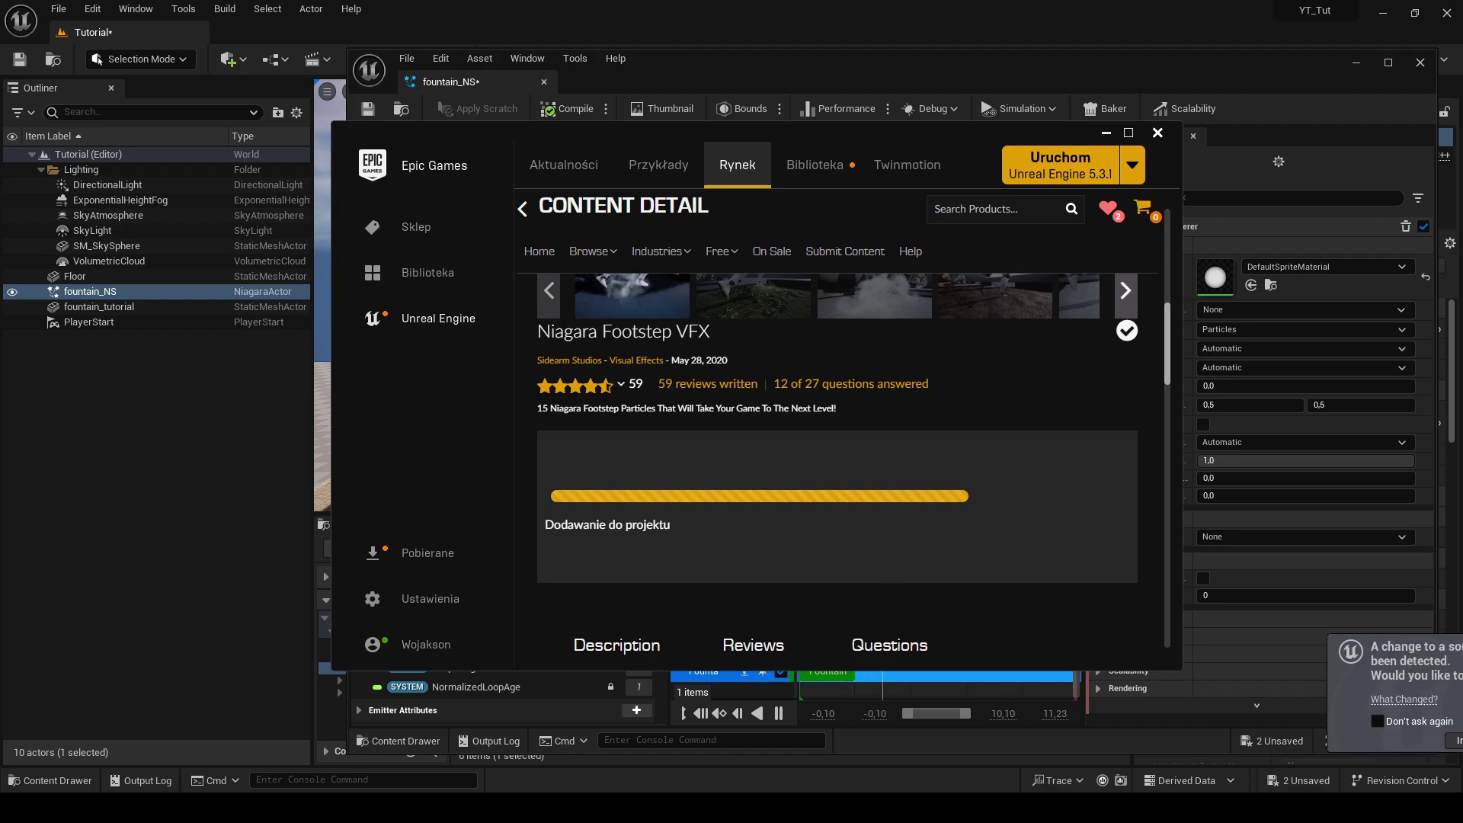
# Switch back to Unreal Engine, import the detected source content changes and reposition the Niagara editor window to show its details
pyautogui.click(1105, 134)
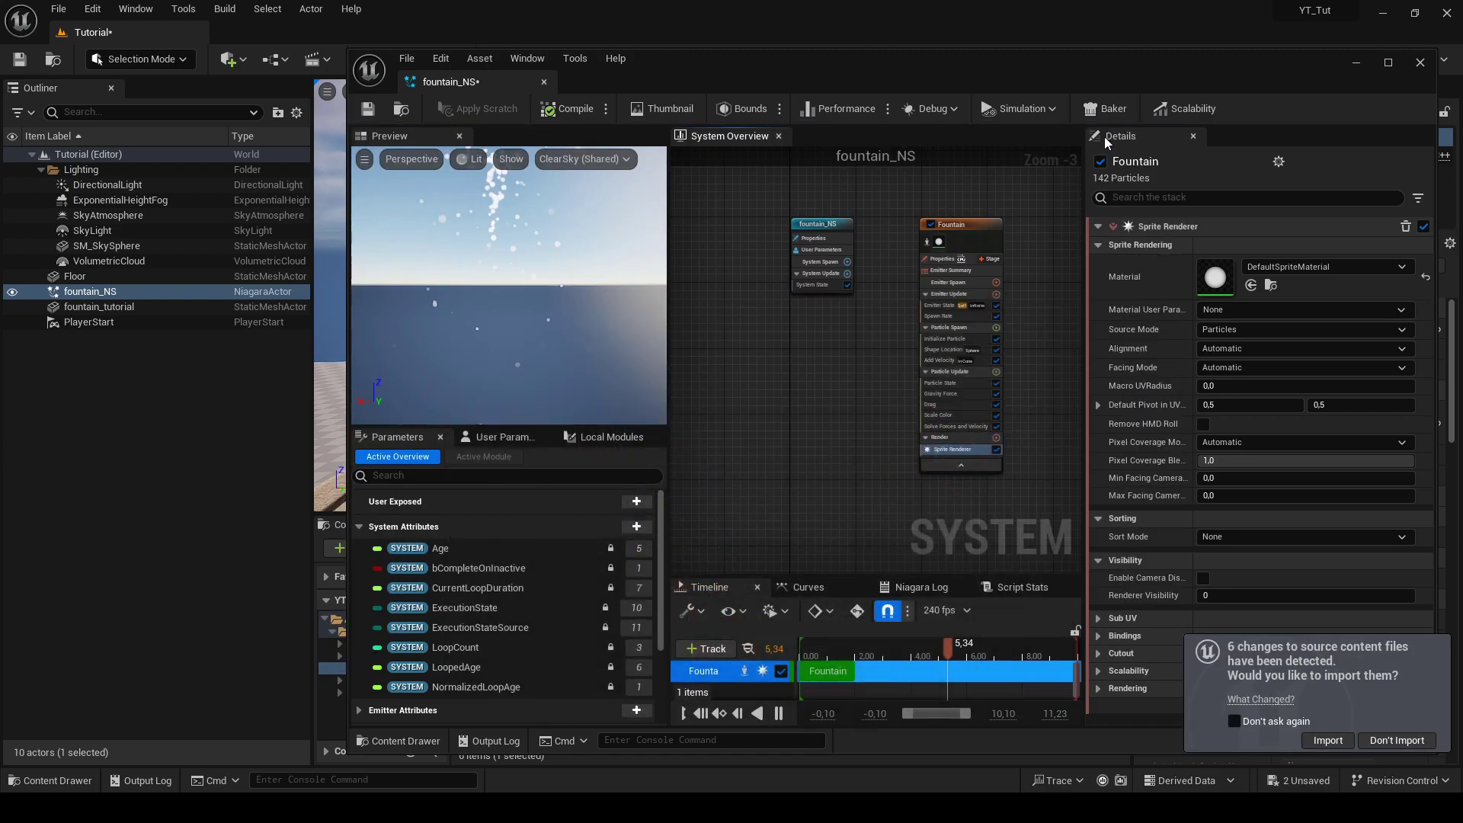
pyautogui.click(1329, 741)
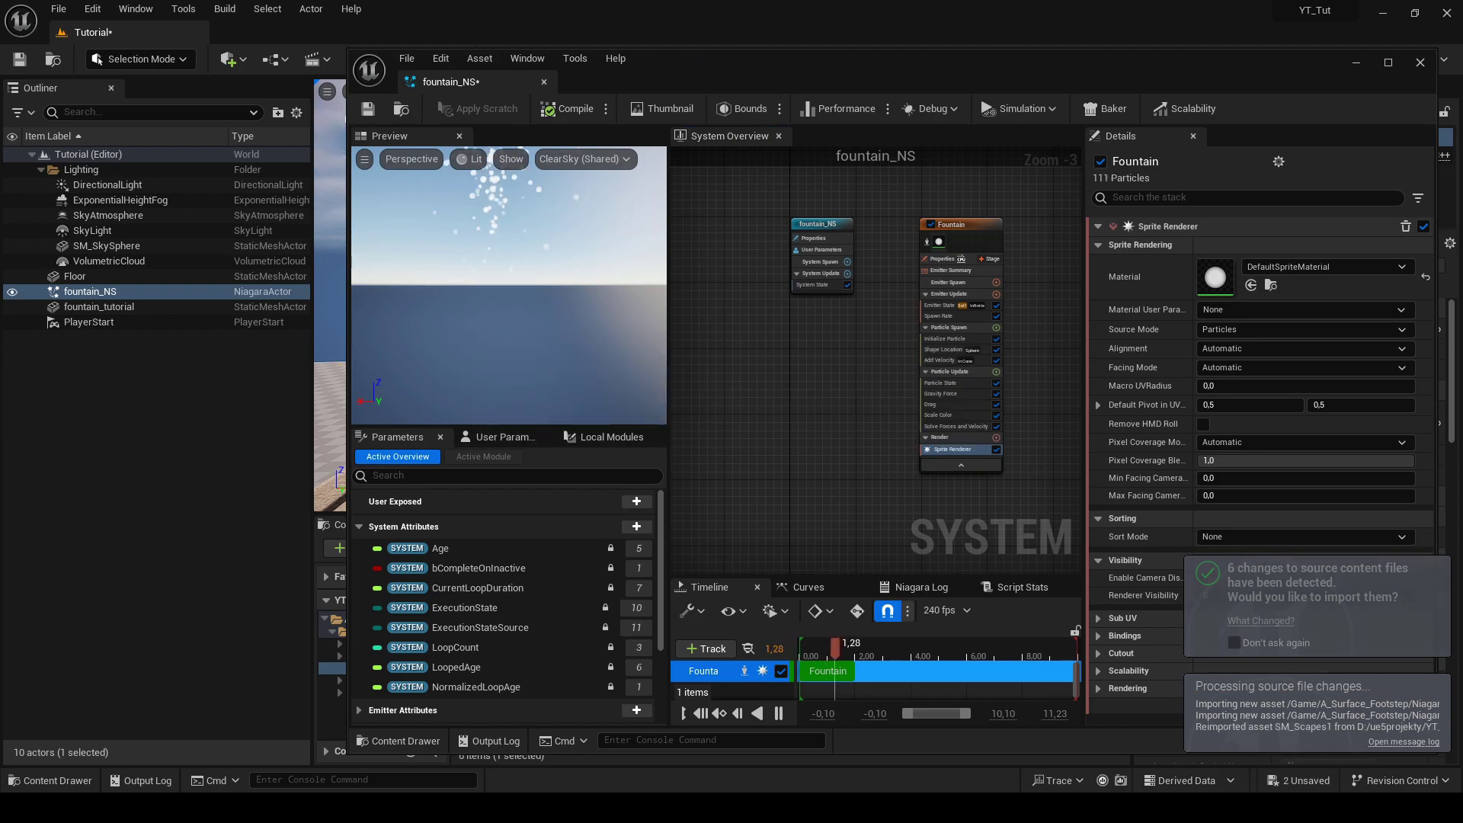
pyautogui.moveTo(859, 62); pyautogui.dragTo(1210, 63)
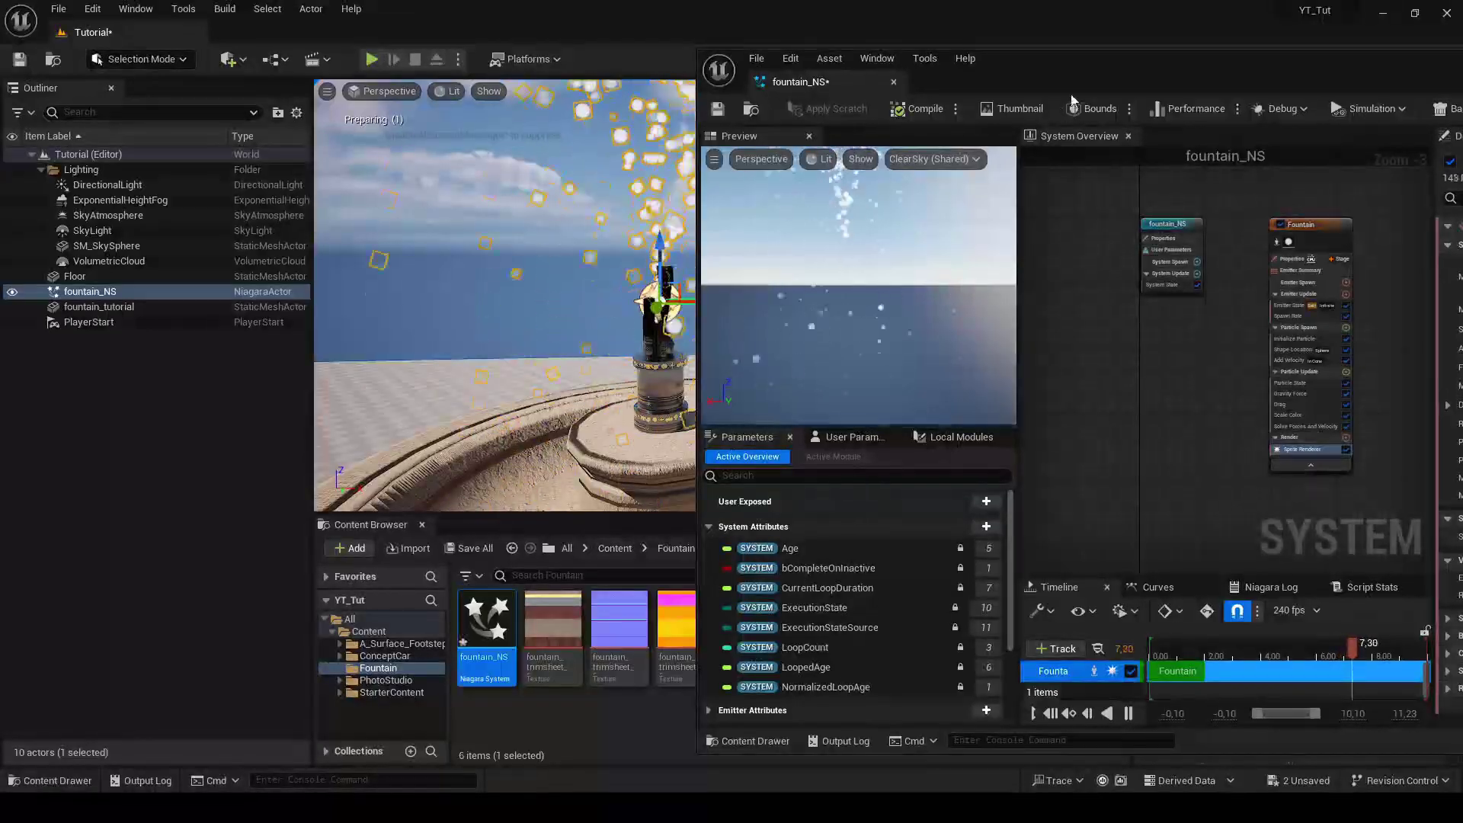
pyautogui.moveTo(1083, 67); pyautogui.dragTo(592, 61)
# Set the Sprite Renderer's material to M_Splash_Refract and uncover the level viewport to inspect the fountain without fountain_NS selected
pyautogui.click(1154, 260)
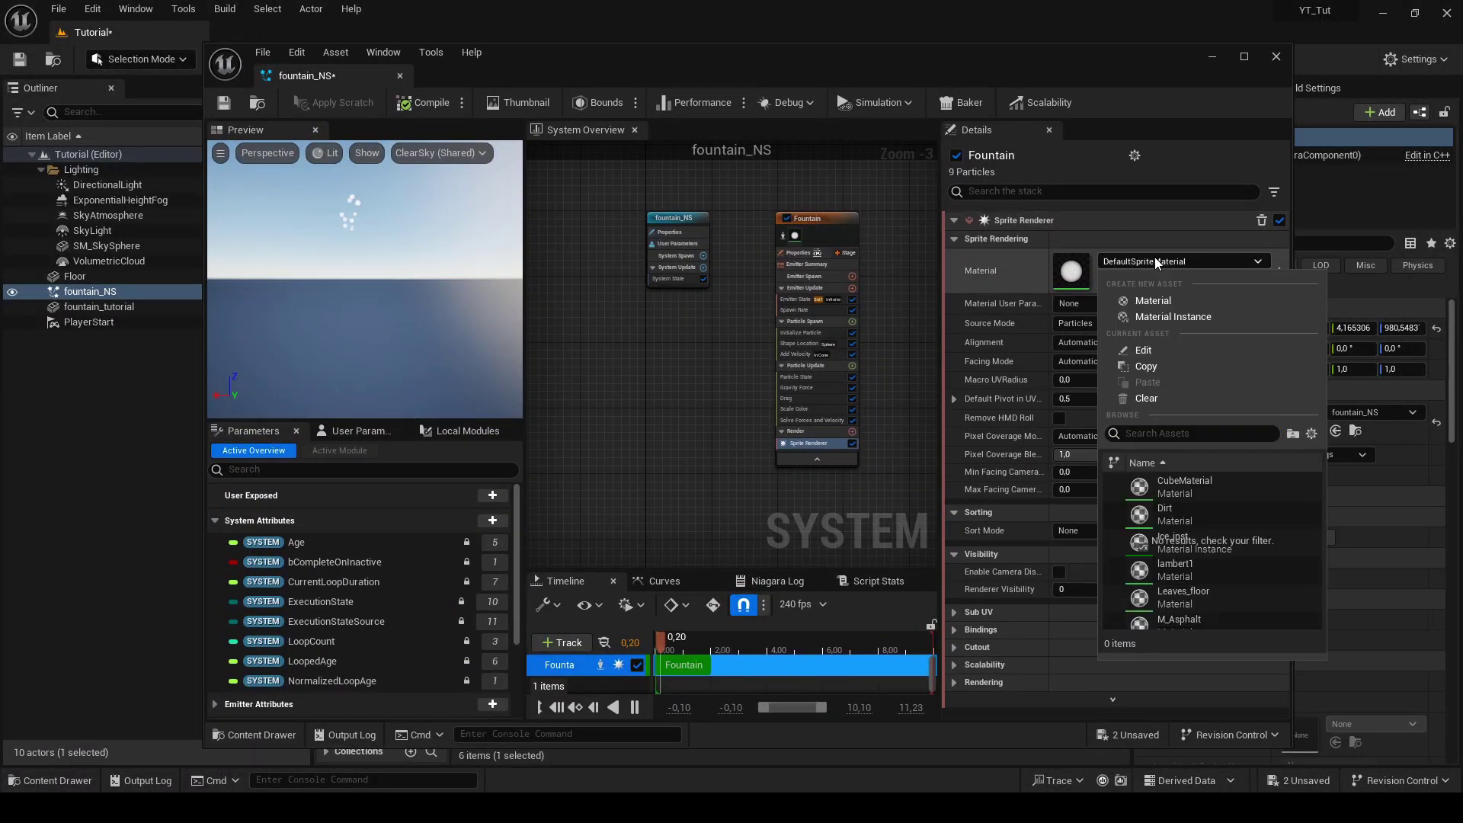
pyautogui.write('ref')
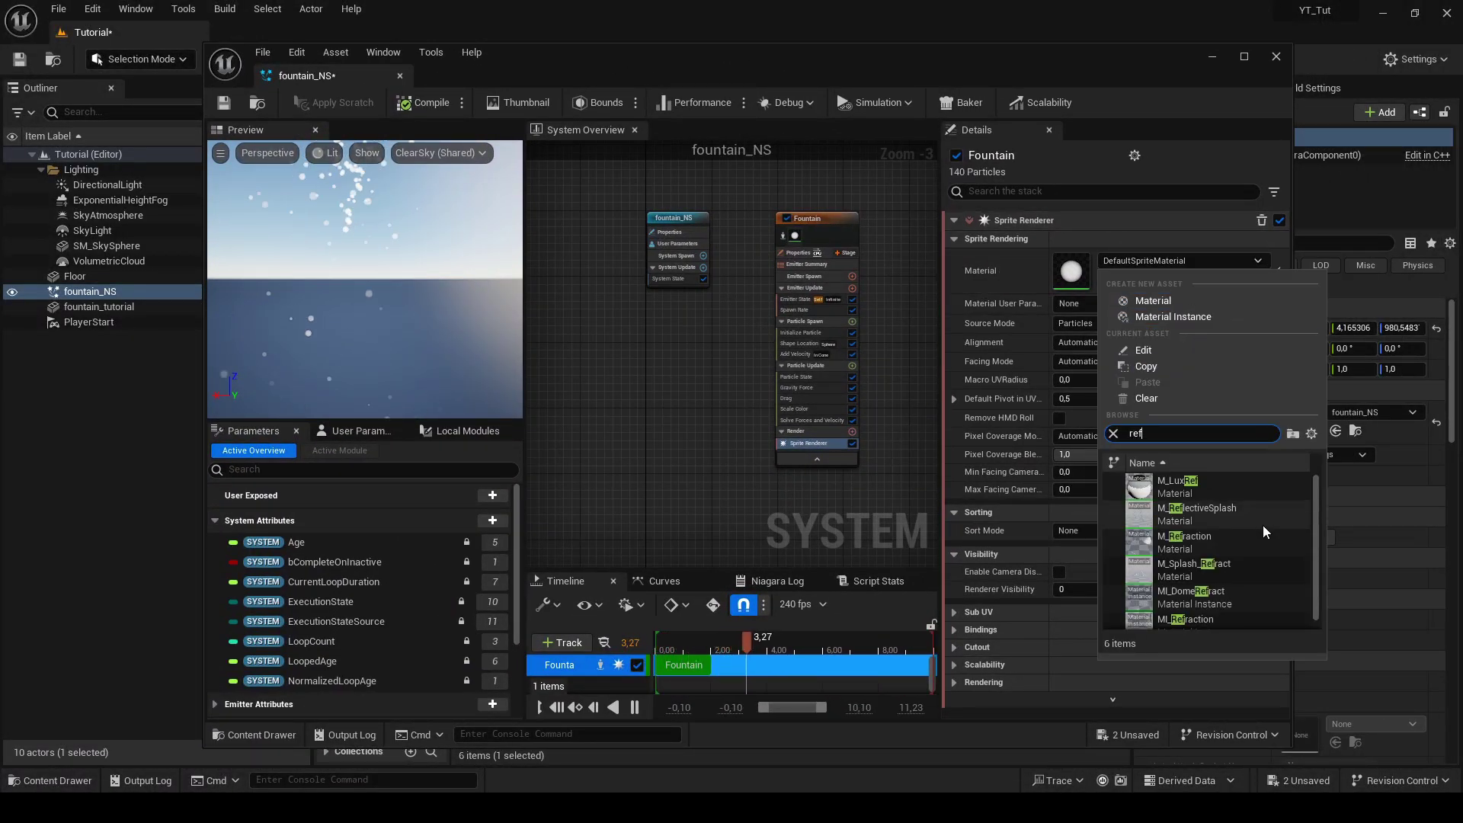
pyautogui.click(1259, 564)
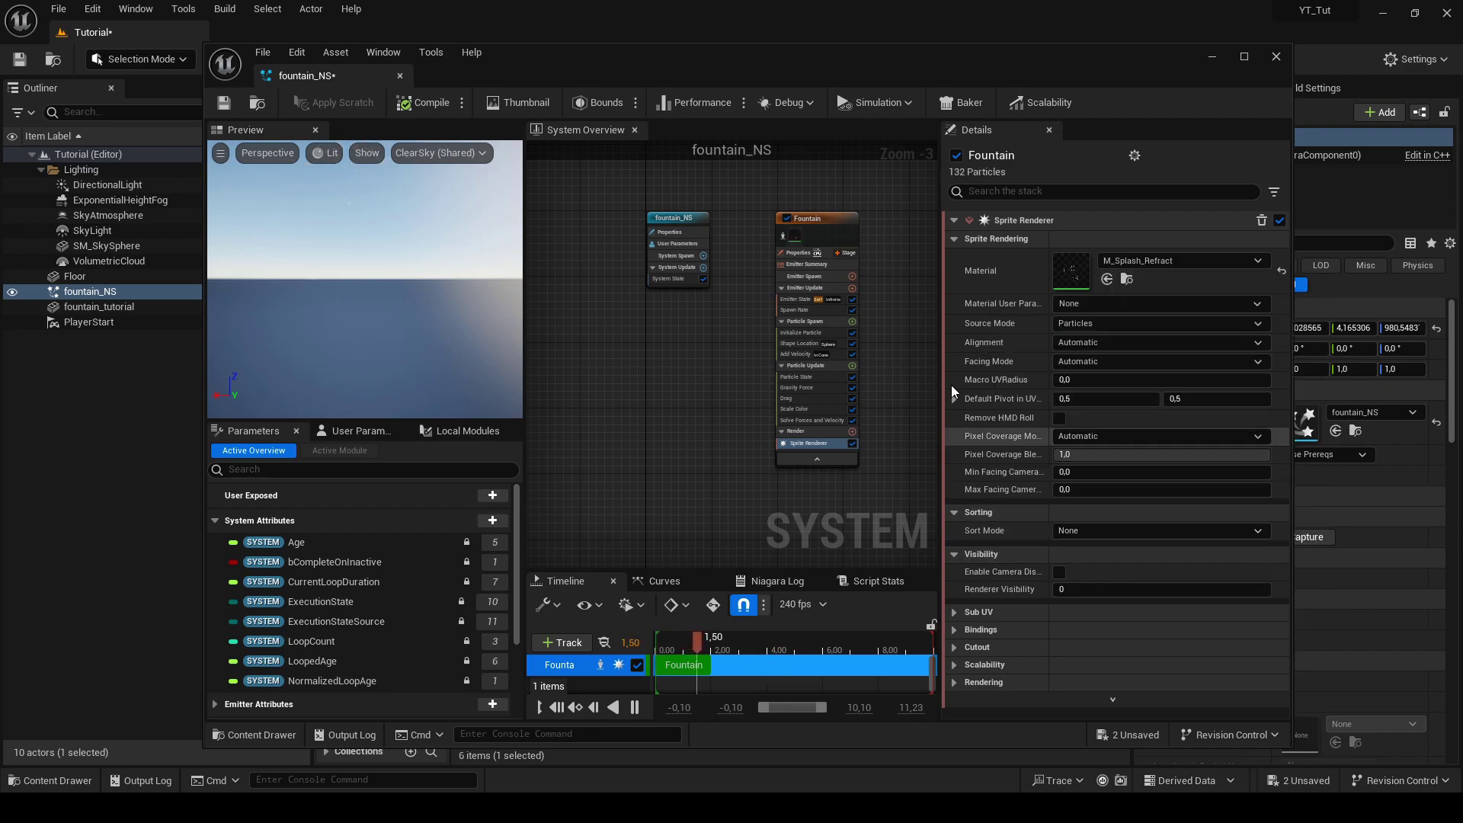
pyautogui.moveTo(641, 69); pyautogui.dragTo(797, 107)
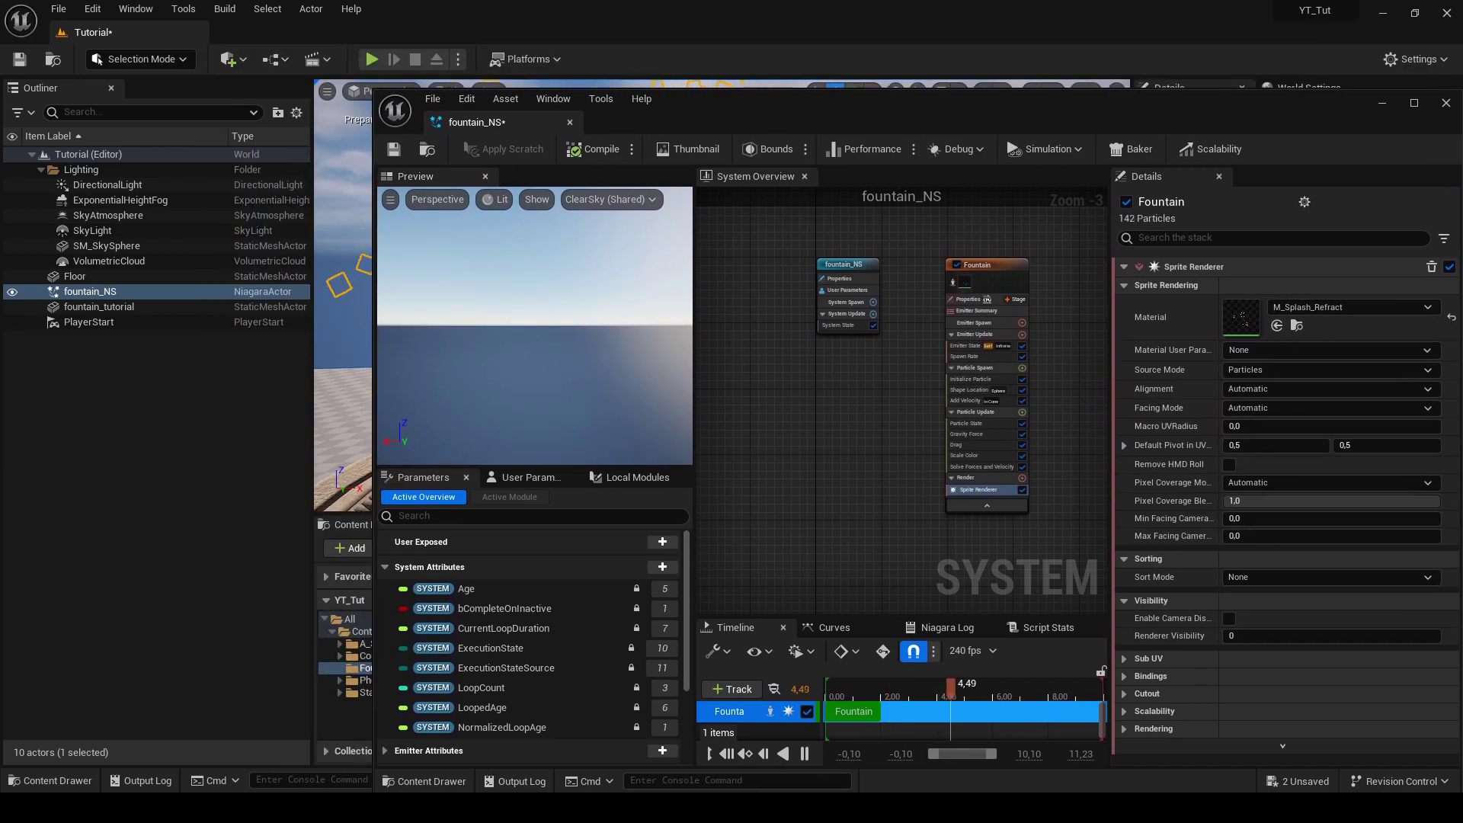
pyautogui.moveTo(700, 95); pyautogui.dragTo(653, 545)
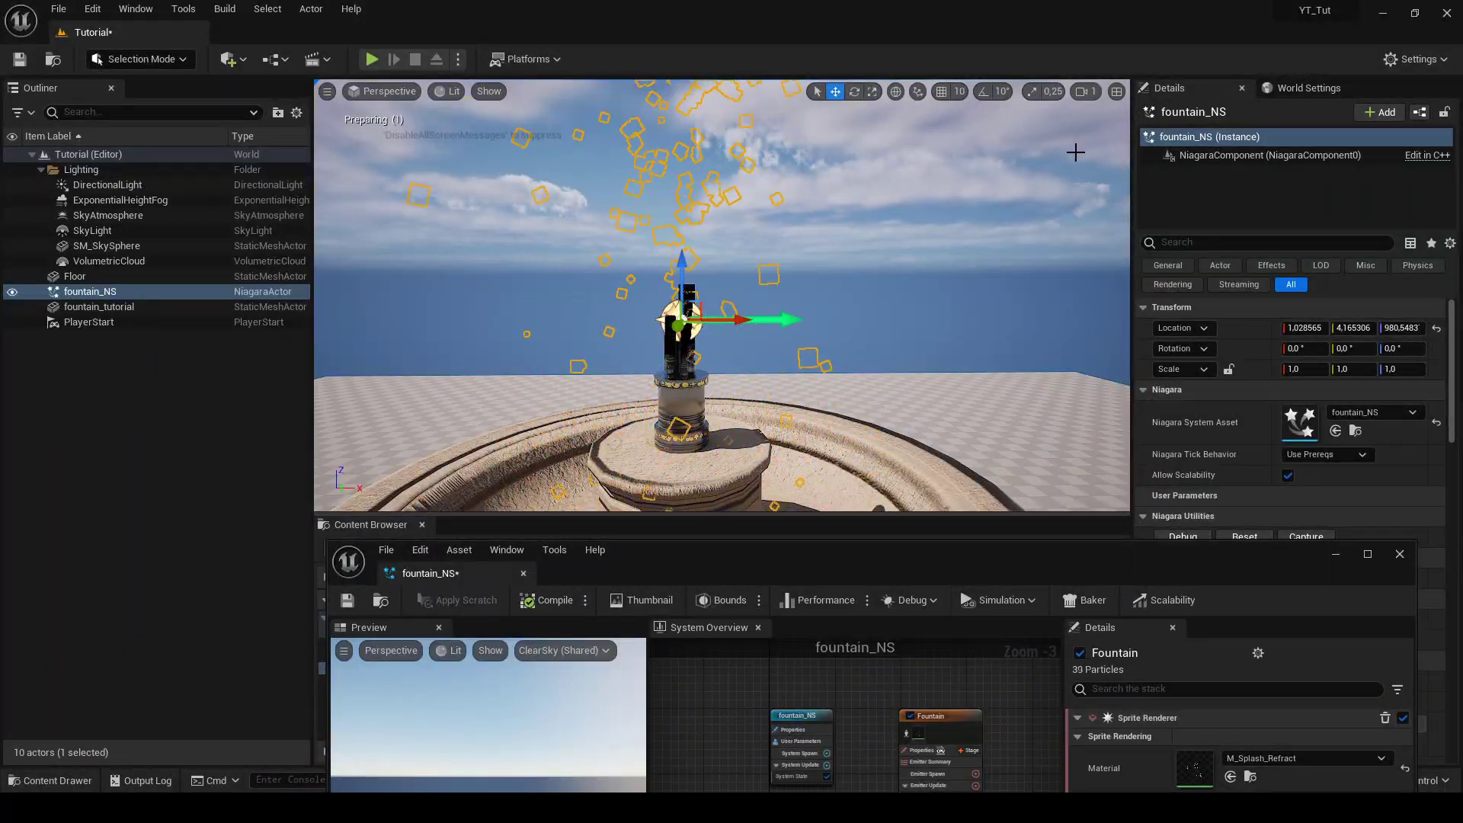
pyautogui.click(1097, 295)
pyautogui.moveTo(907, 323)
pyautogui.mouseDown(button='right')
pyautogui.moveTo(838, 282)
pyautogui.moveTo(877, 267)
pyautogui.moveTo(876, 152)
pyautogui.moveTo(876, 458)
pyautogui.moveTo(876, 282)
pyautogui.moveTo(884, 320)
pyautogui.mouseUp(button='right')
pyautogui.press('s')
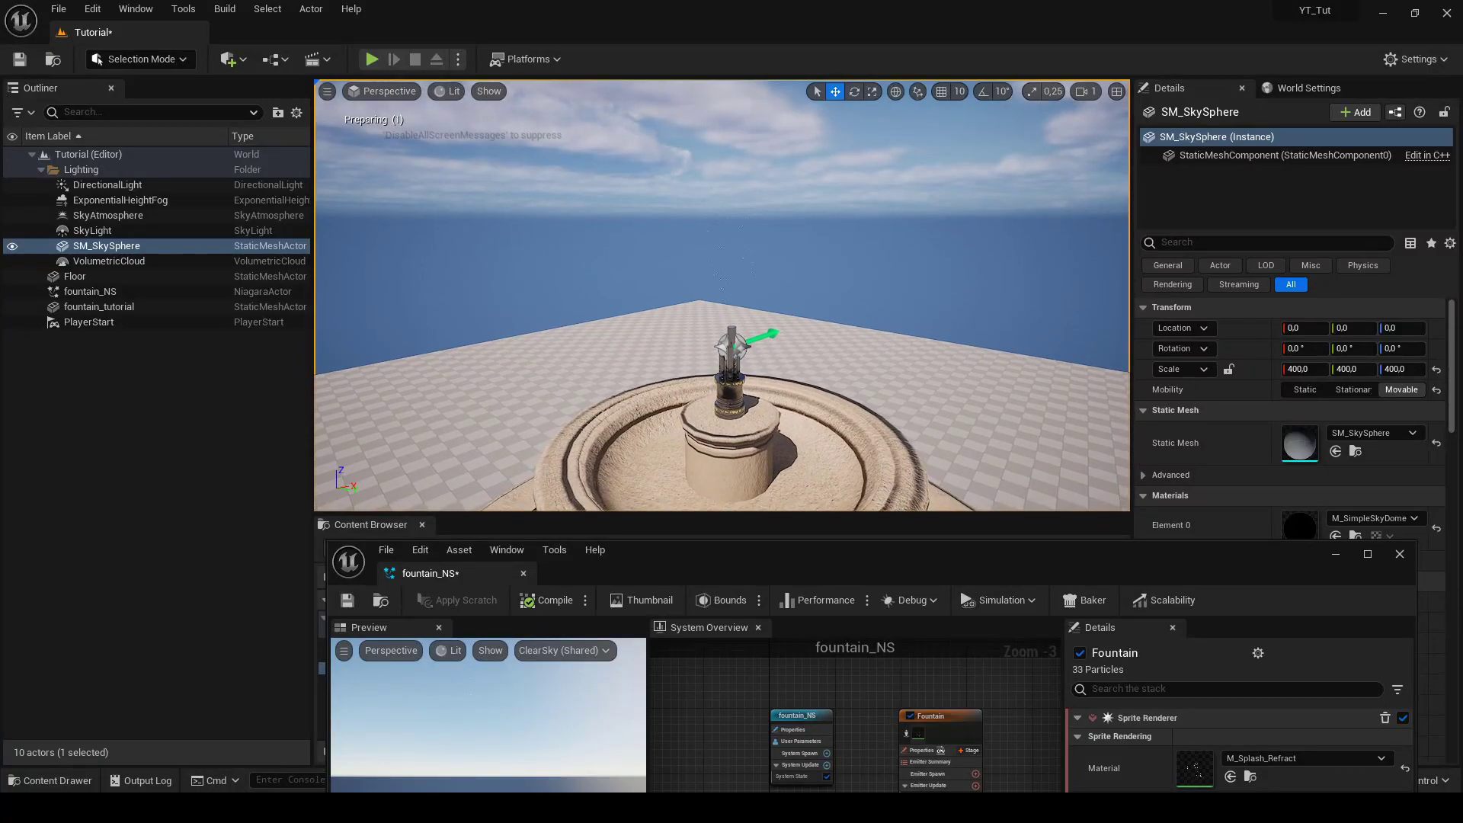
# Set the Fountain emitter's Spawn Rate to 10000 and check the spray above the nozzle in the level
pyautogui.moveTo(898, 549); pyautogui.dragTo(916, 167)
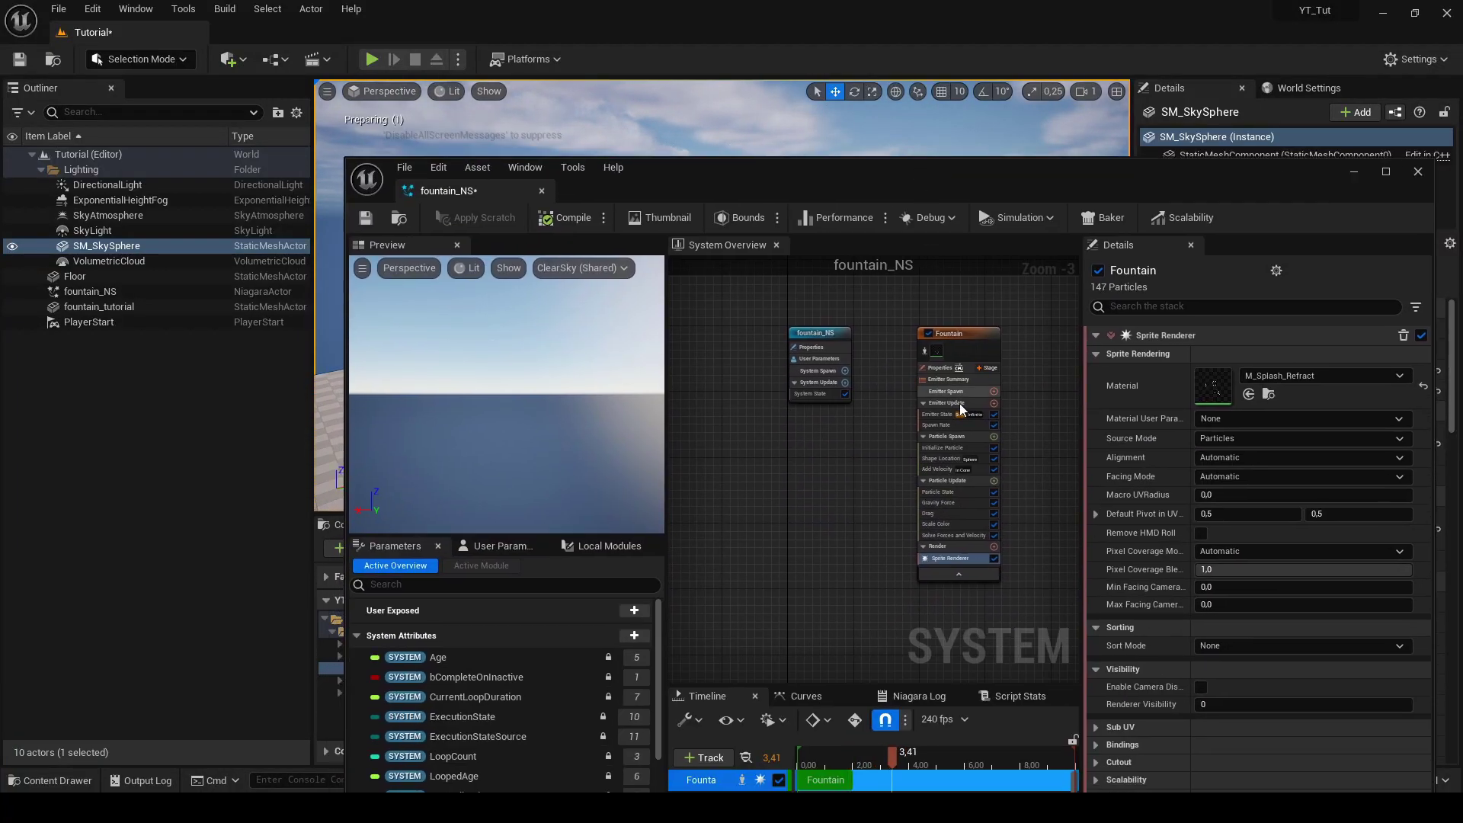
pyautogui.scroll(1, 968, 424)
pyautogui.click(975, 426)
pyautogui.click(1234, 355)
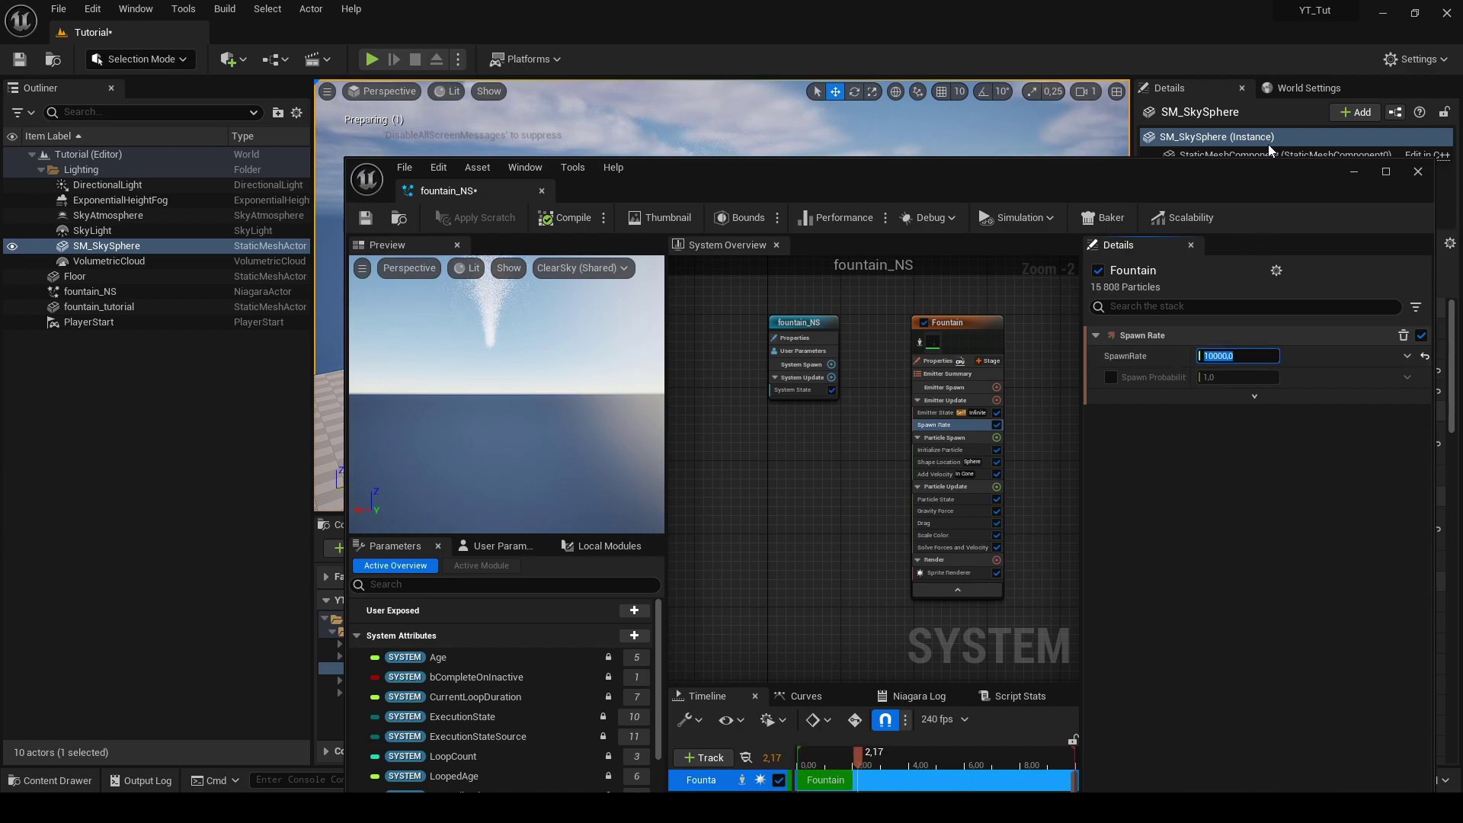
pyautogui.moveTo(1297, 175); pyautogui.dragTo(1203, 623)
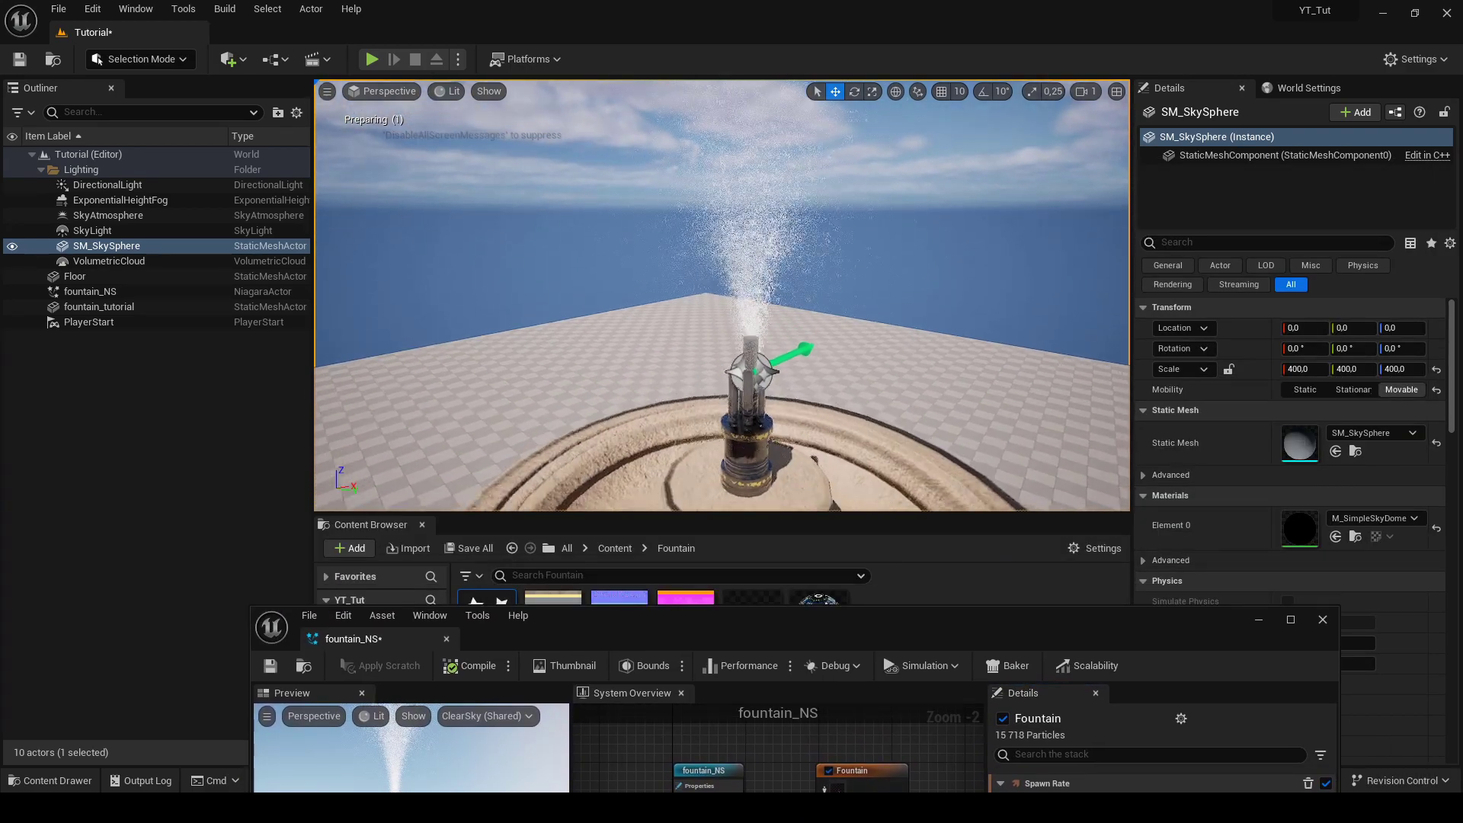
pyautogui.moveTo(722, 296)
pyautogui.mouseDown(button='right')
pyautogui.moveTo(671, 313)
pyautogui.moveTo(724, 328)
pyautogui.moveTo(743, 293)
pyautogui.moveTo(712, 328)
pyautogui.moveTo(724, 320)
pyautogui.mouseUp(button='right')
# In the Fountain emitter's Initialize Particle module, set the uniform sprite size minimum to 10 and maximum to 15, and check the spray
pyautogui.moveTo(891, 621); pyautogui.dragTo(903, 129)
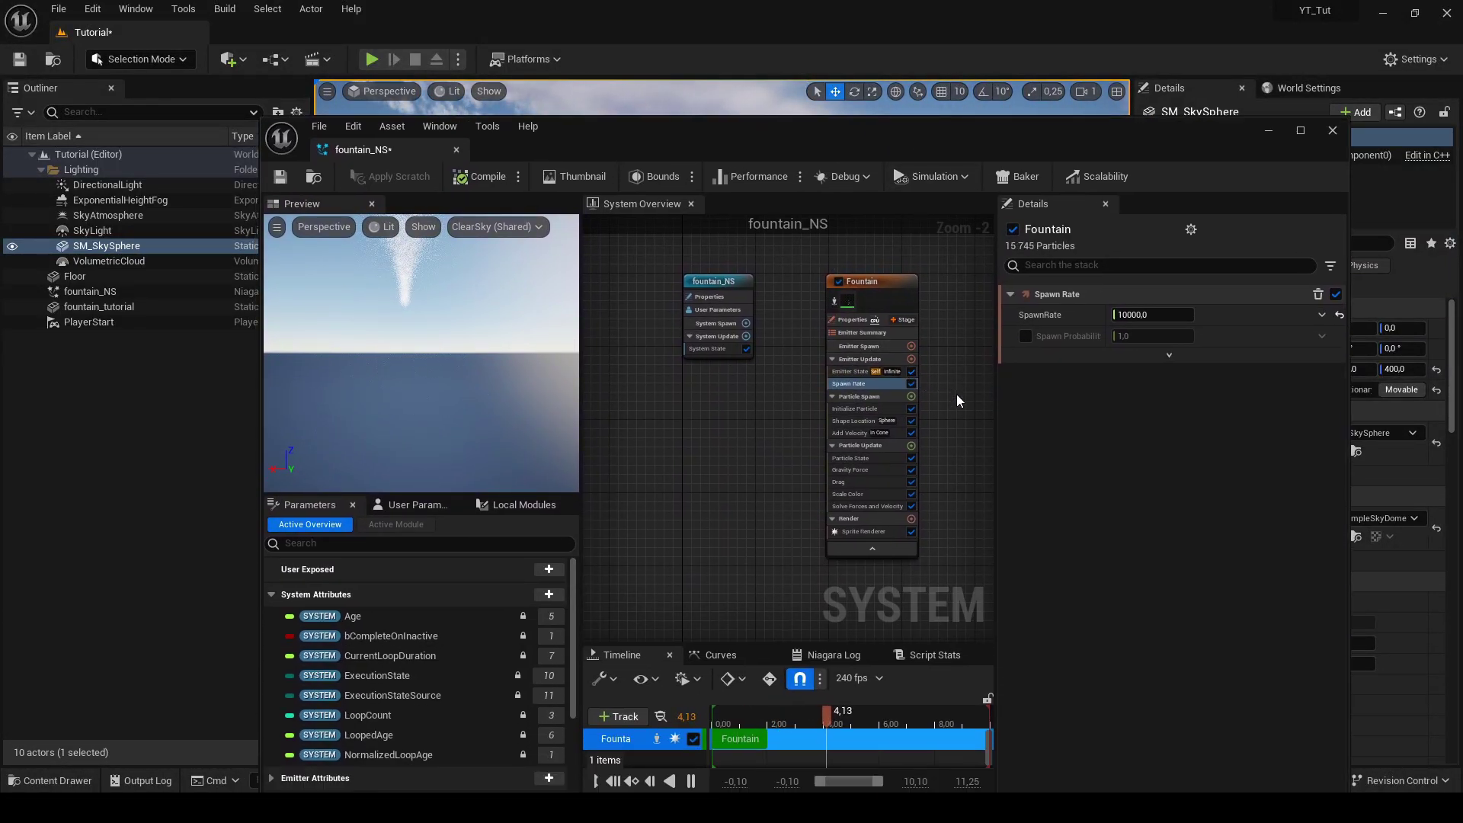
pyautogui.click(856, 372)
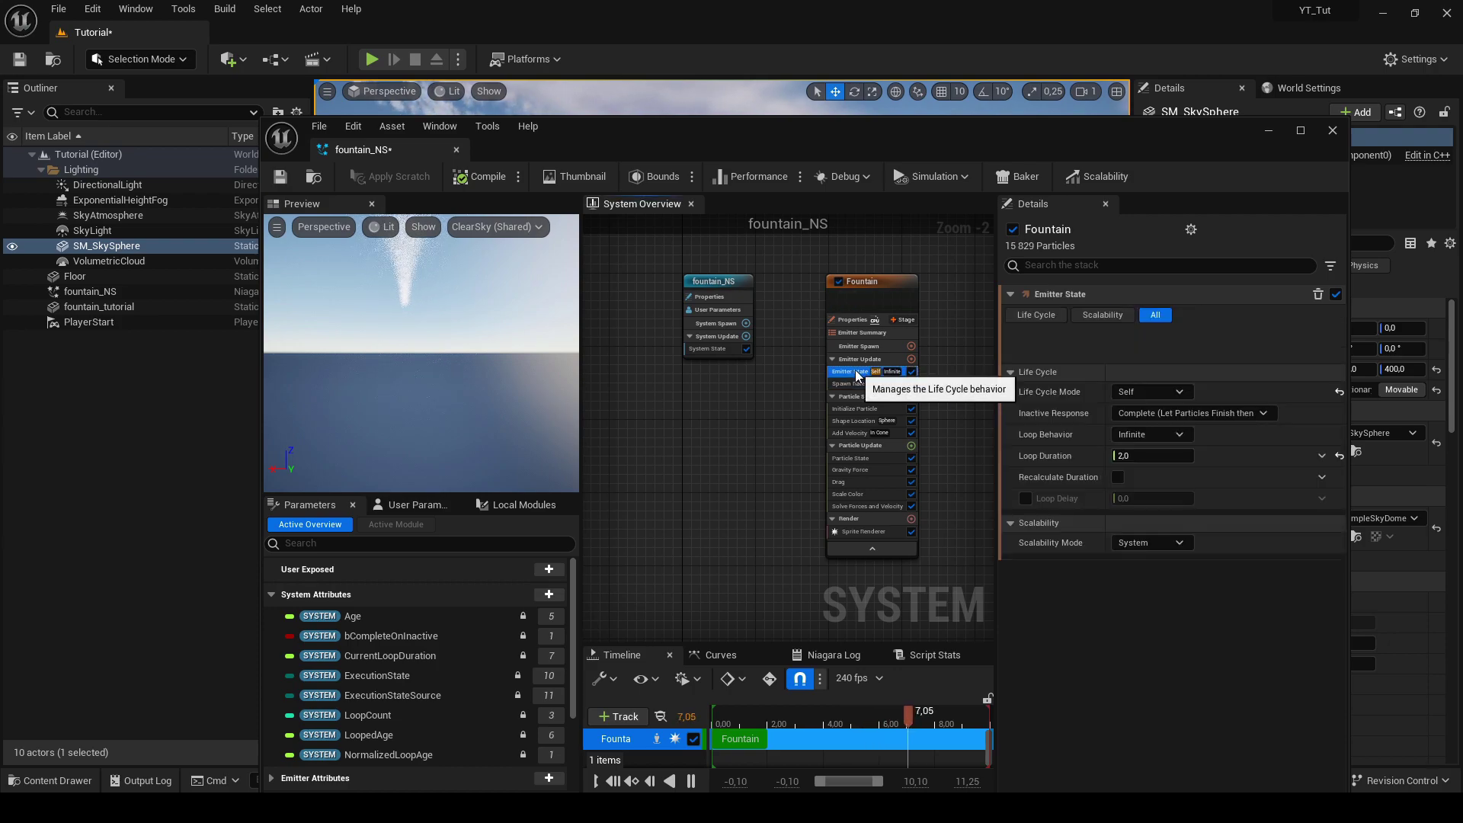
pyautogui.click(854, 412)
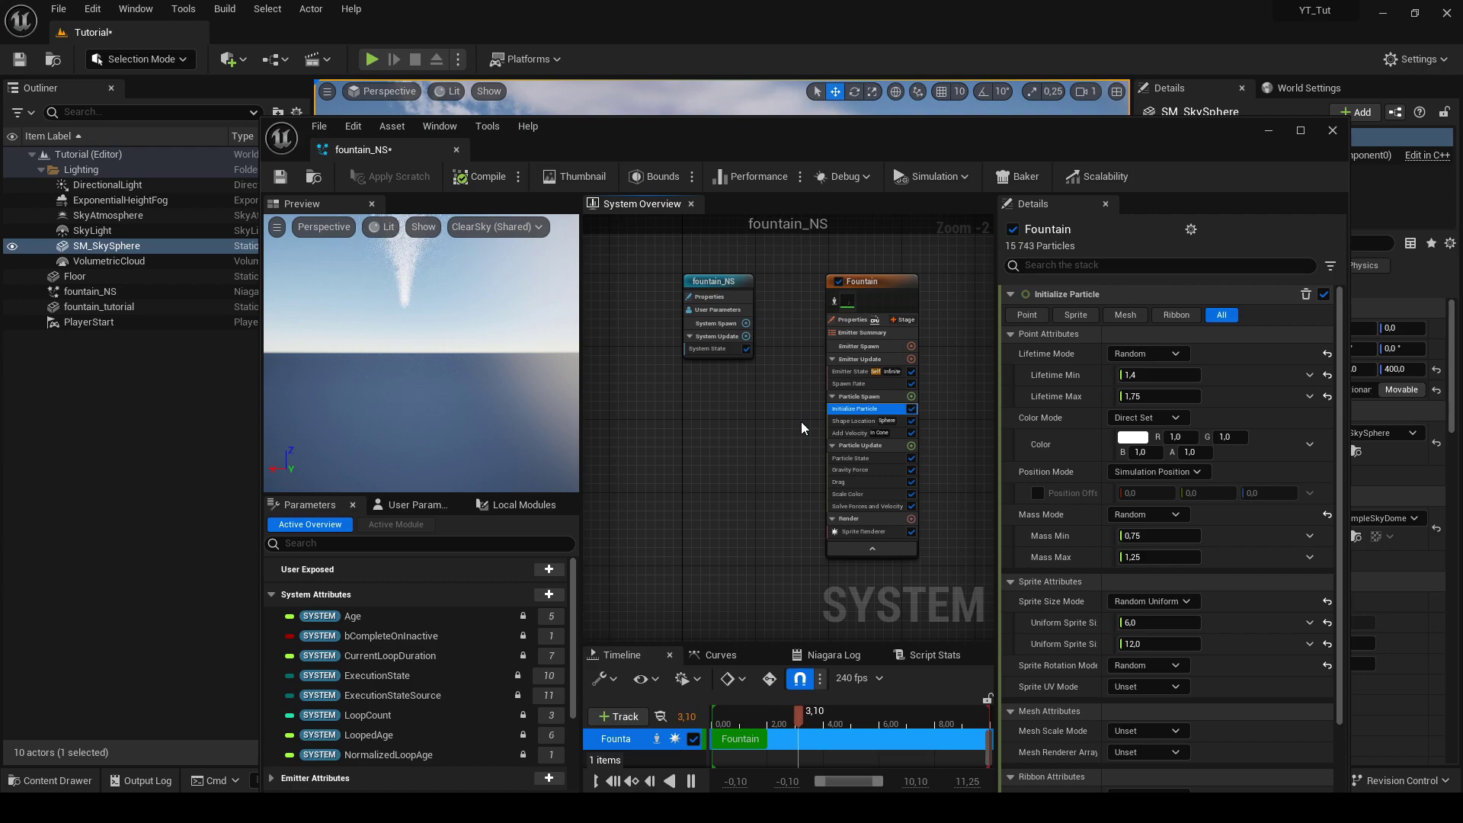
pyautogui.write('10')
pyautogui.click(1154, 645)
pyautogui.write('15')
pyautogui.press('Return')
pyautogui.moveTo(817, 126); pyautogui.dragTo(823, 530)
pyautogui.moveTo(721, 295); pyautogui.dragTo(704, 358, button='right')
pyautogui.moveTo(825, 478)
pyautogui.mouseDown(button='right')
pyautogui.moveTo(825, 504)
pyautogui.moveTo(825, 478)
pyautogui.mouseUp(button='right')
# Add the PEN Water Waves parent emitter to fountain_NS, including non-library assets and searching for "water"
pyautogui.moveTo(841, 529); pyautogui.dragTo(813, 157)
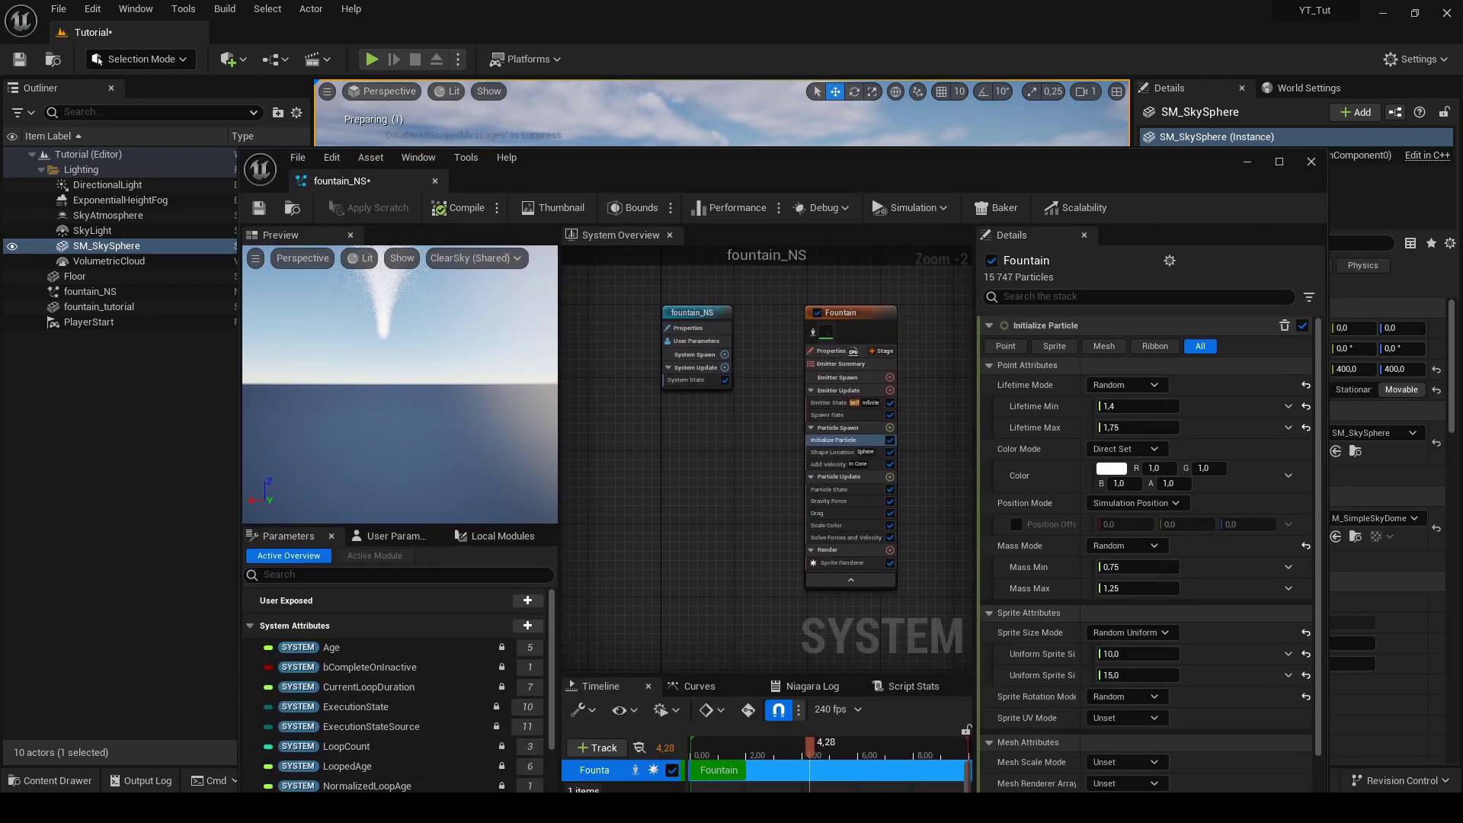
pyautogui.moveTo(933, 407); pyautogui.dragTo(702, 414, button='right')
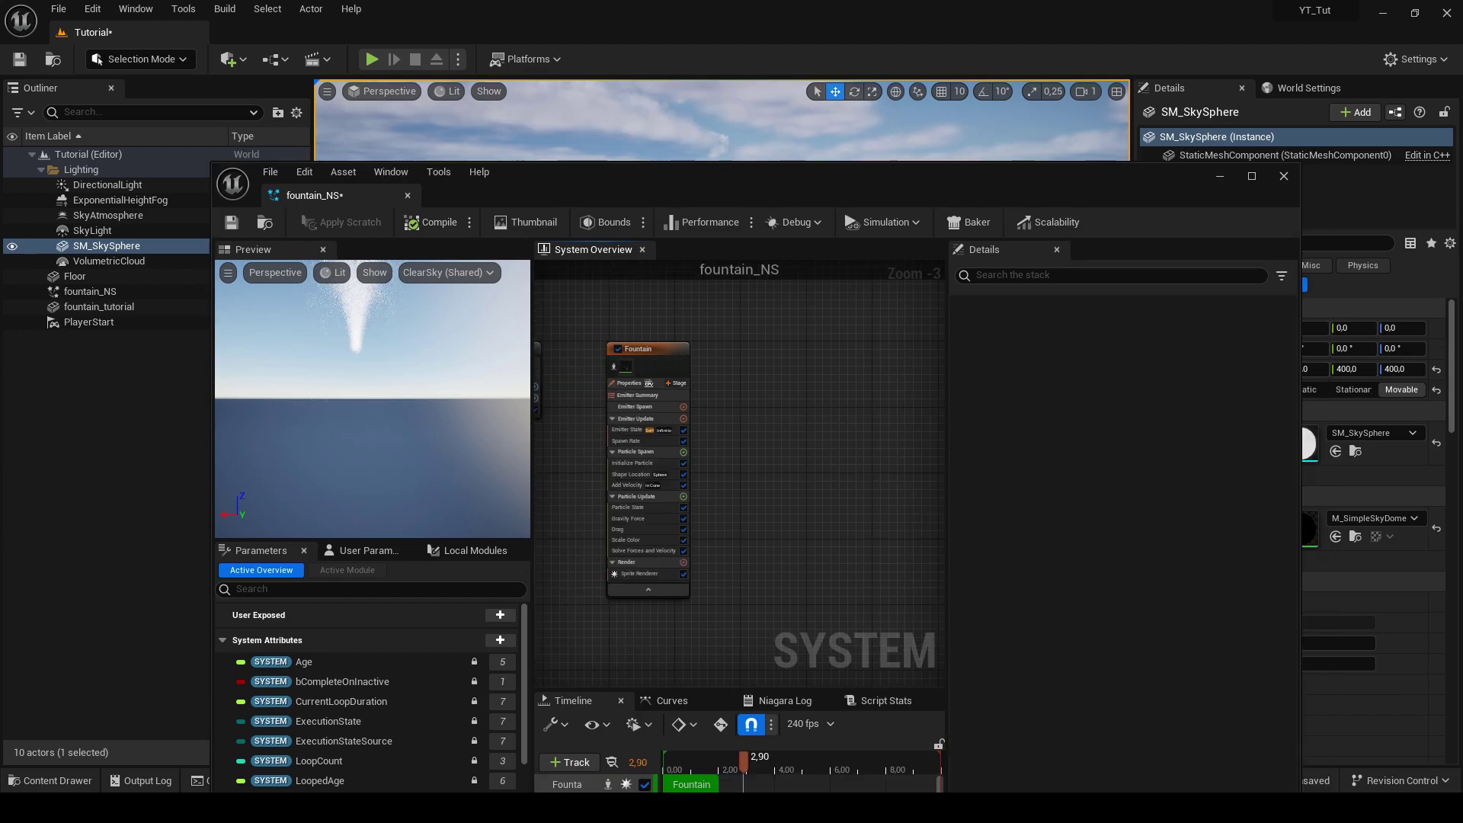
pyautogui.rightClick(748, 372)
pyautogui.click(776, 402)
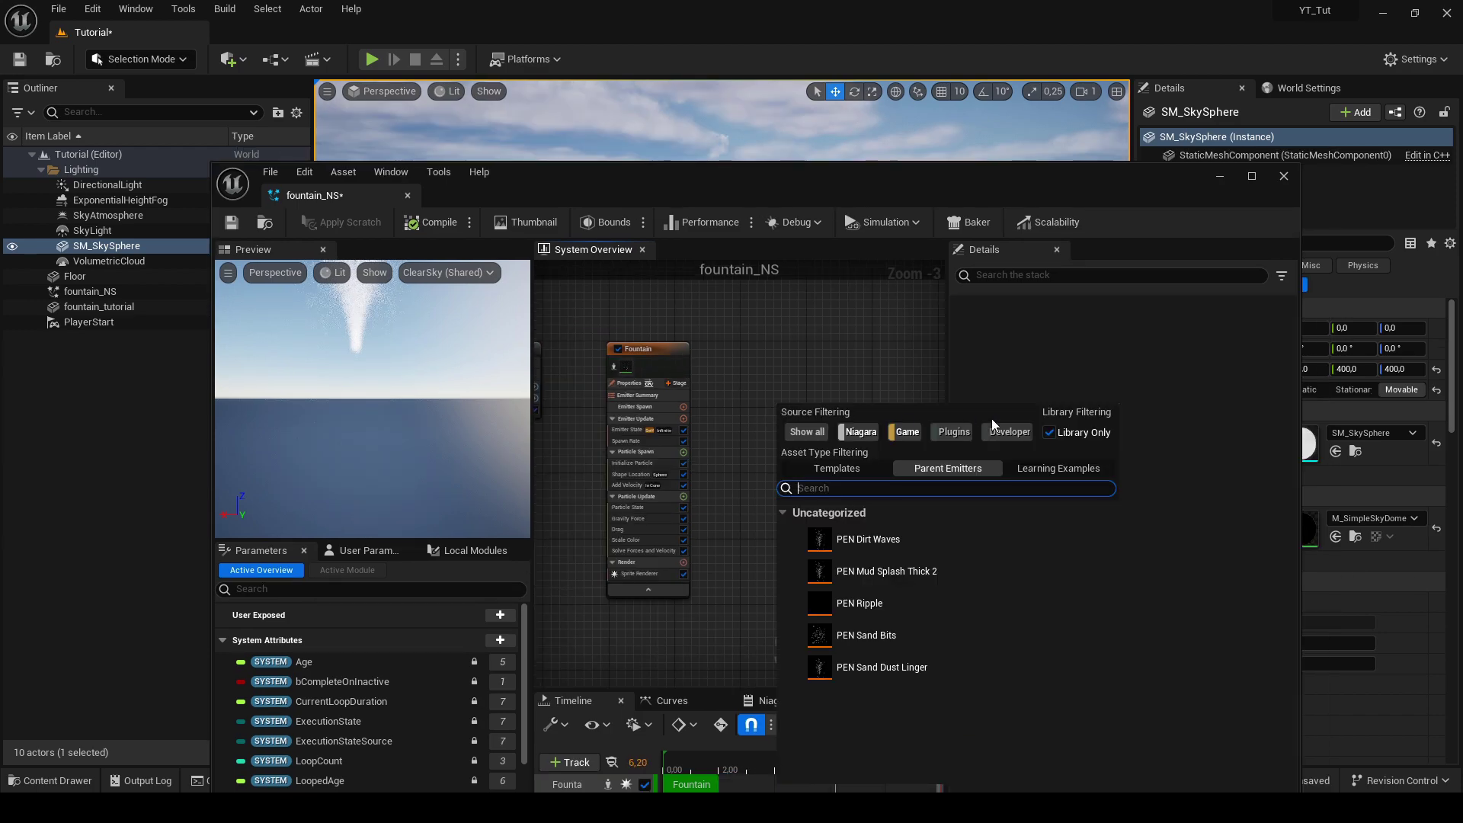
pyautogui.click(948, 468)
pyautogui.click(1049, 432)
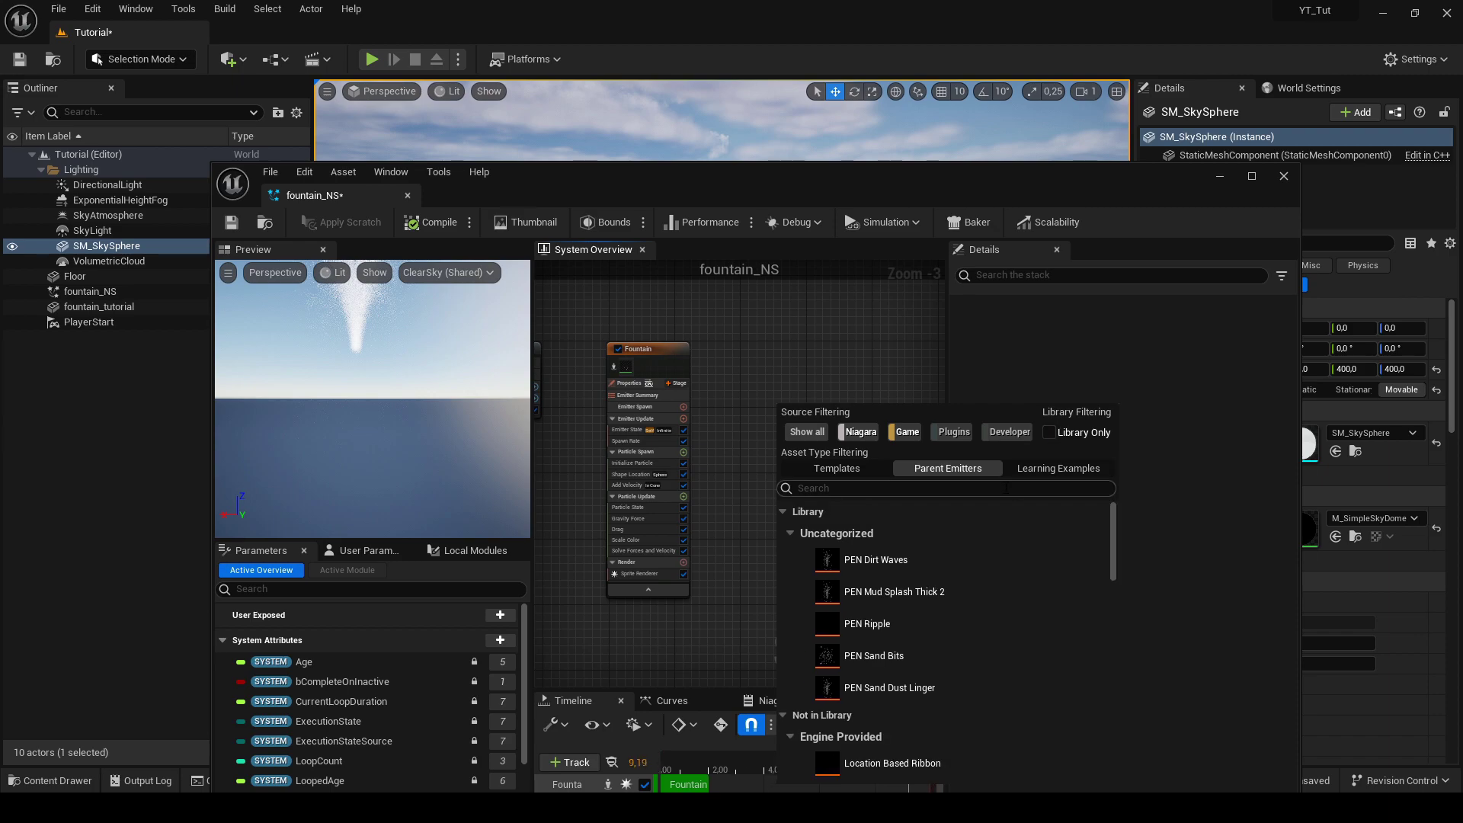
pyautogui.write('water')
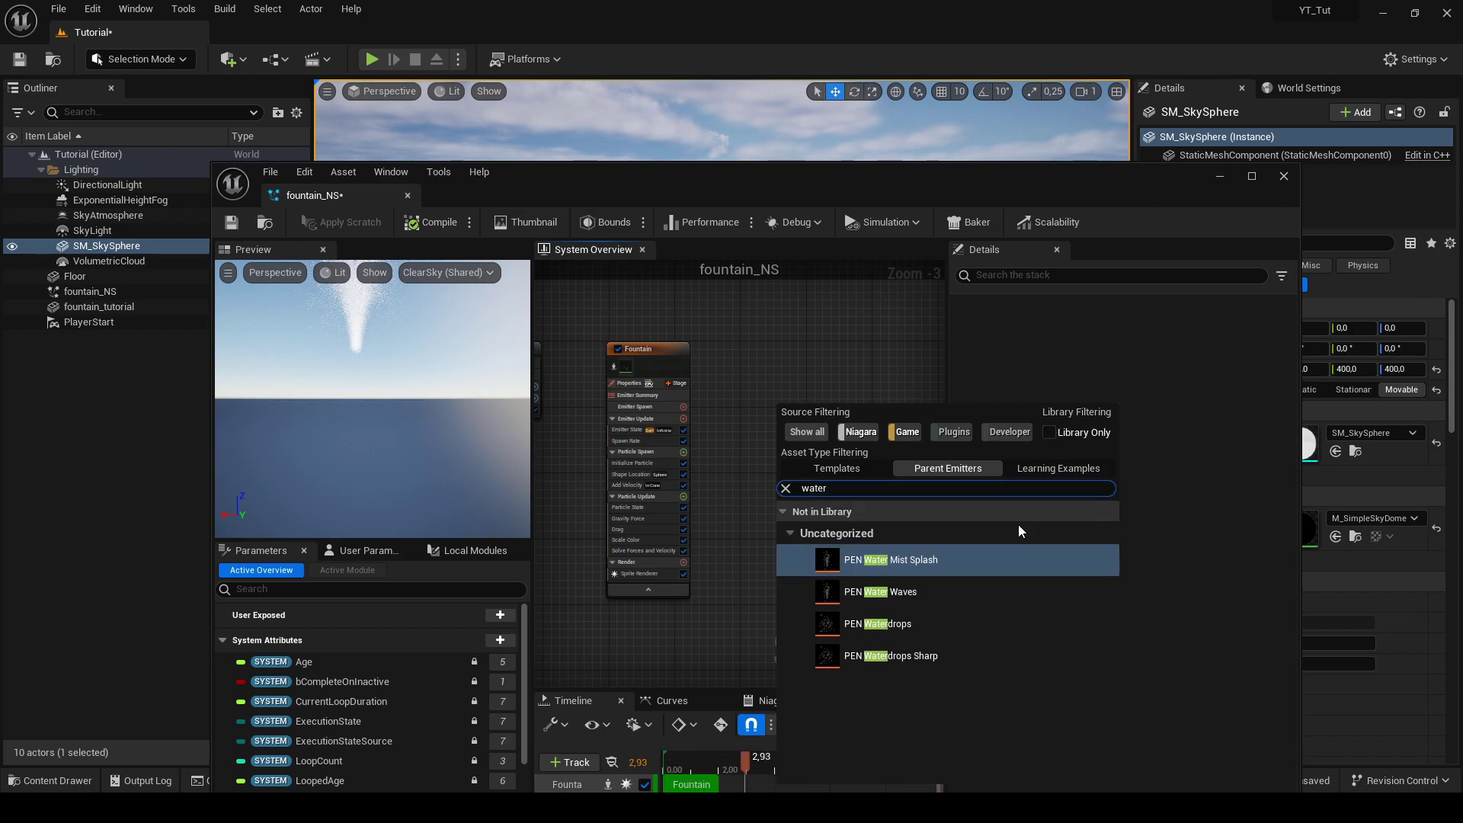
pyautogui.click(989, 591)
pyautogui.doubleClick(990, 597)
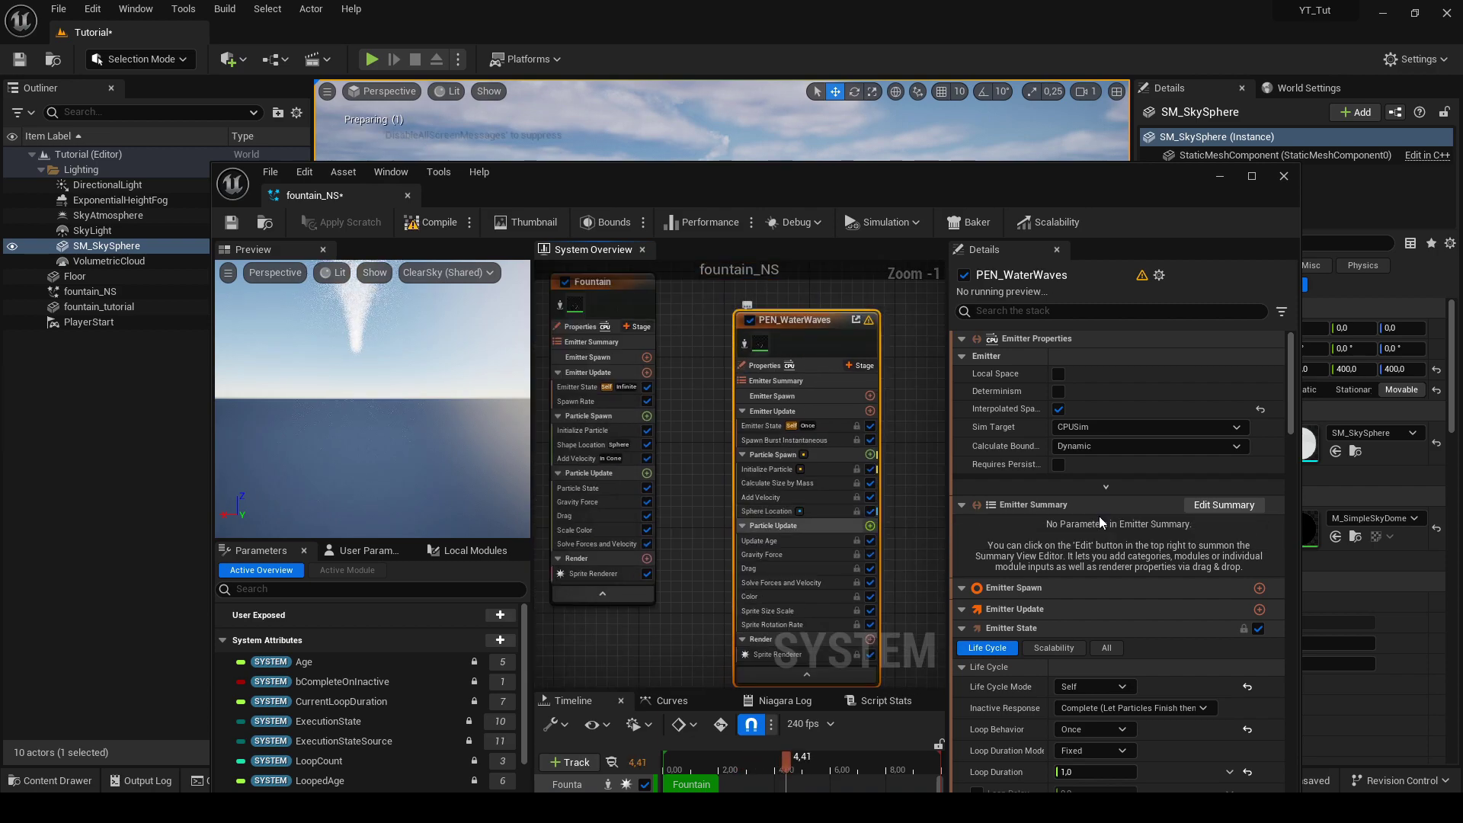
# Copy the Color and Sprite Size Scale modules from PEN_WaterWaves and paste them below Gravity Force in the Fountain emitter
pyautogui.click(783, 599)
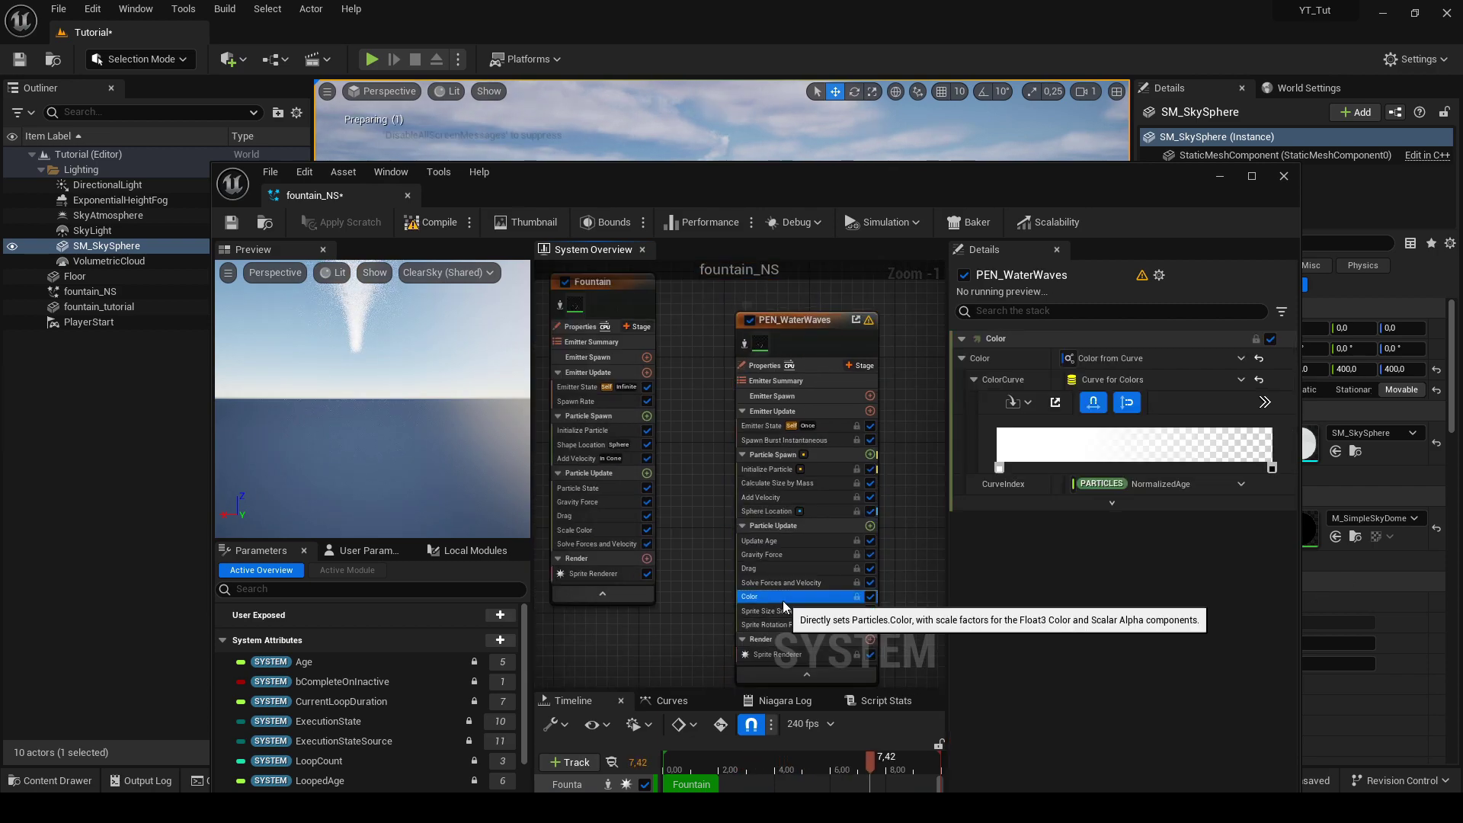
pyautogui.keyDown('ctrl'); pyautogui.click(816, 612); pyautogui.keyUp('ctrl')
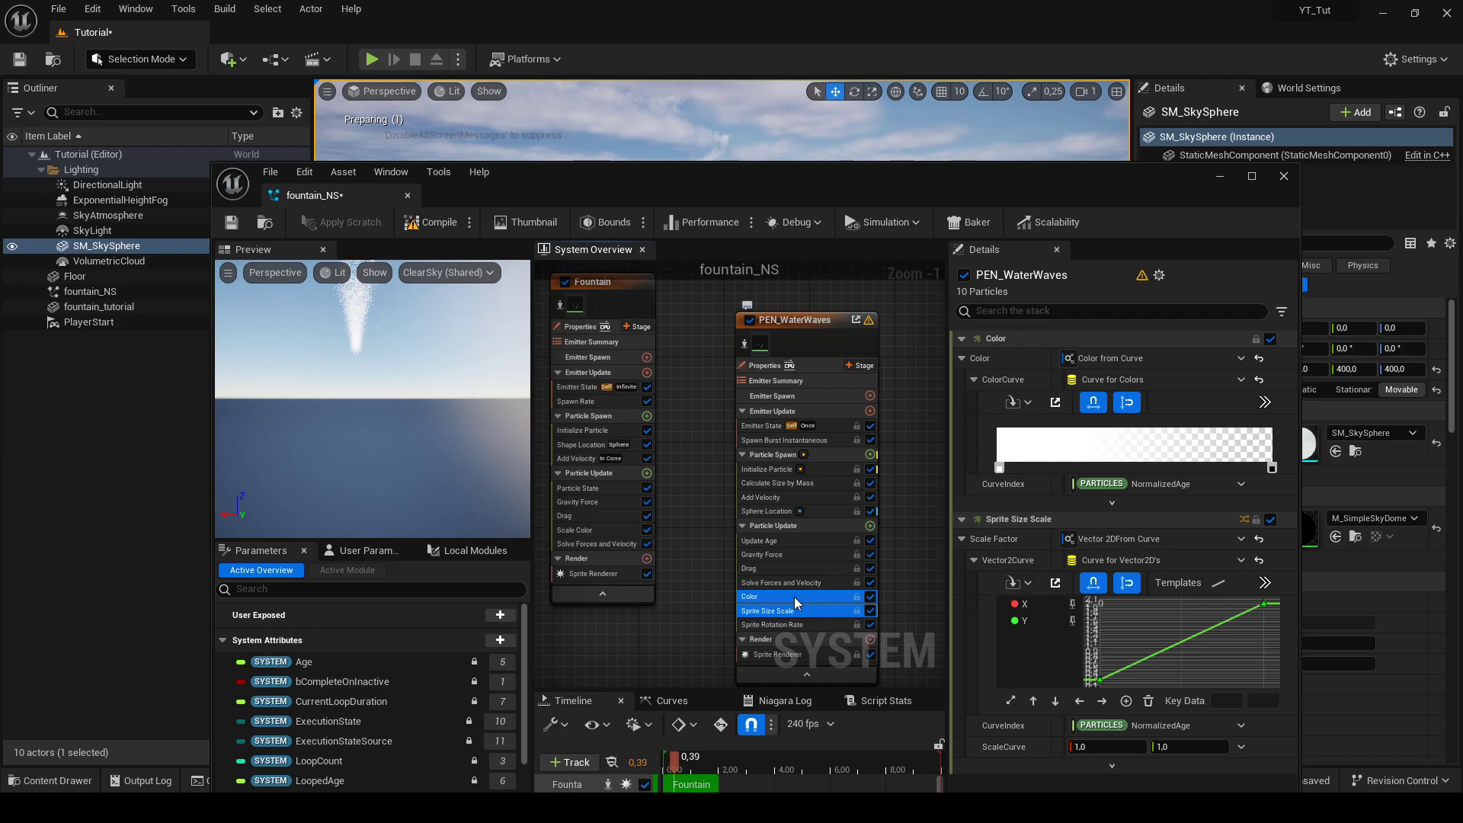
pyautogui.rightClick(600, 501)
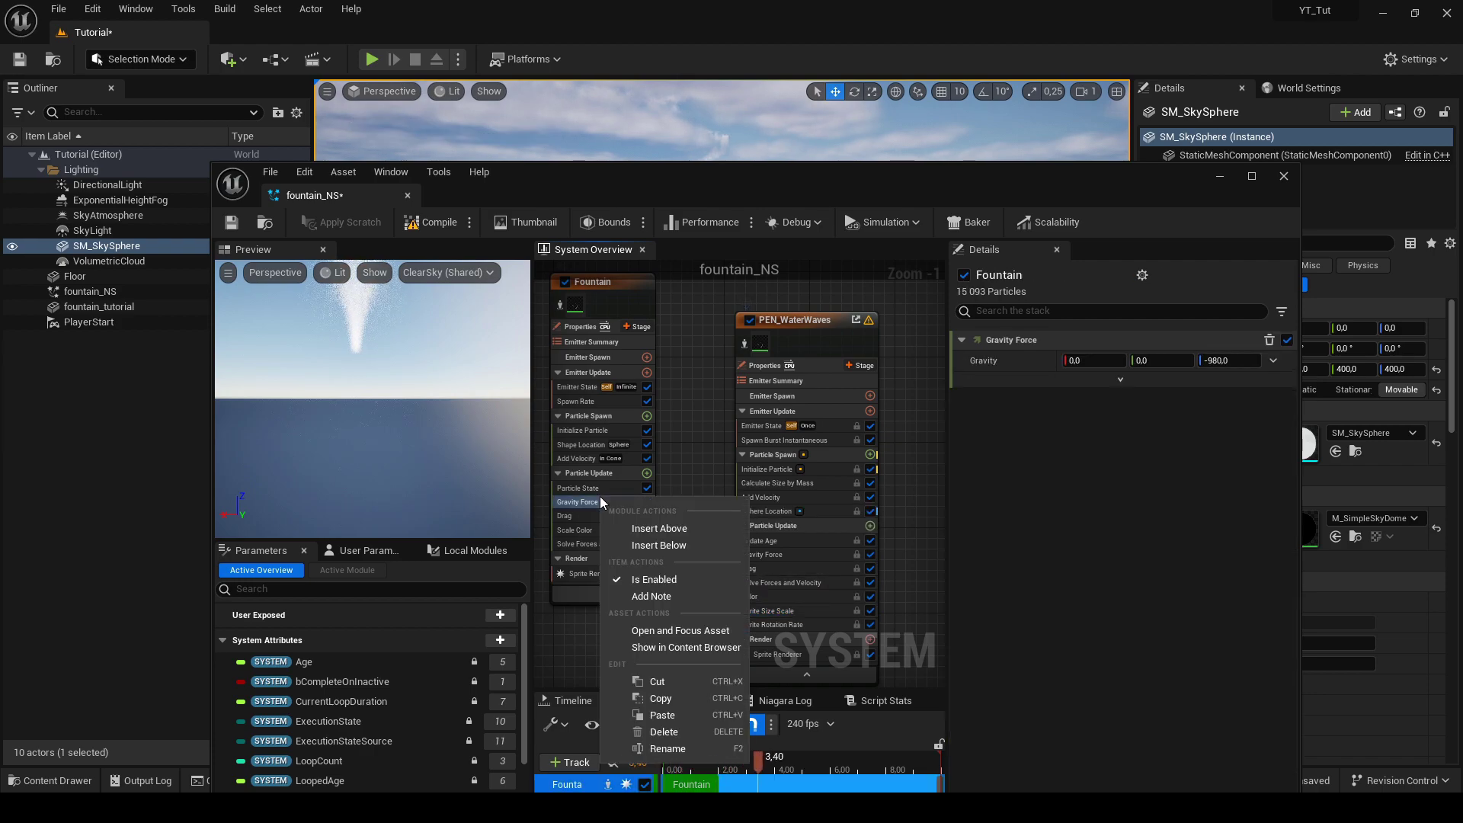
pyautogui.click(662, 715)
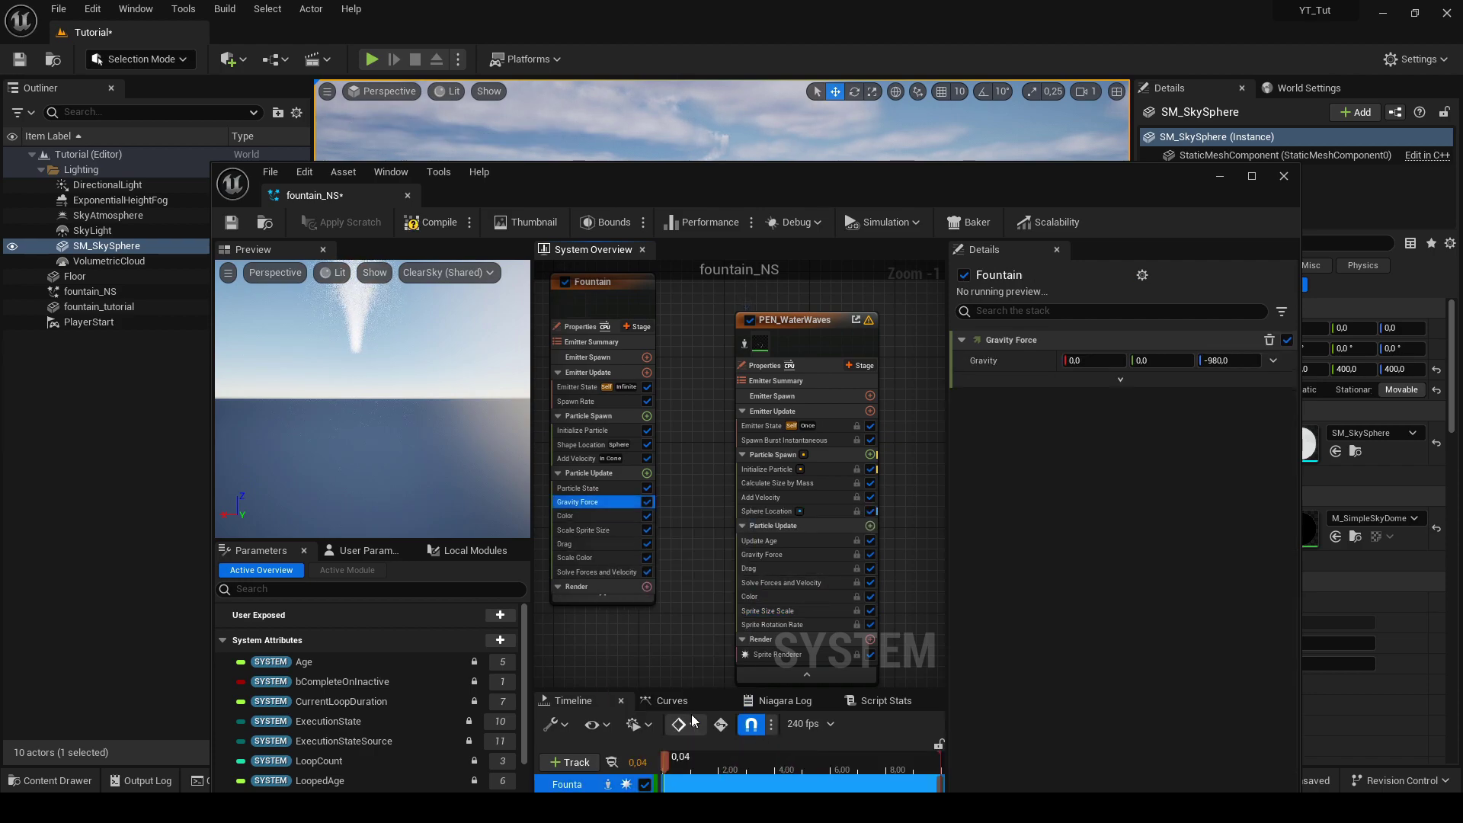
# Delete the PEN_WaterWaves emitter from fountain_NS and inspect the spray over the whole fountain in the level
pyautogui.click(806, 317)
pyautogui.press('Delete')
pyautogui.moveTo(716, 446); pyautogui.dragTo(834, 467, button='right')
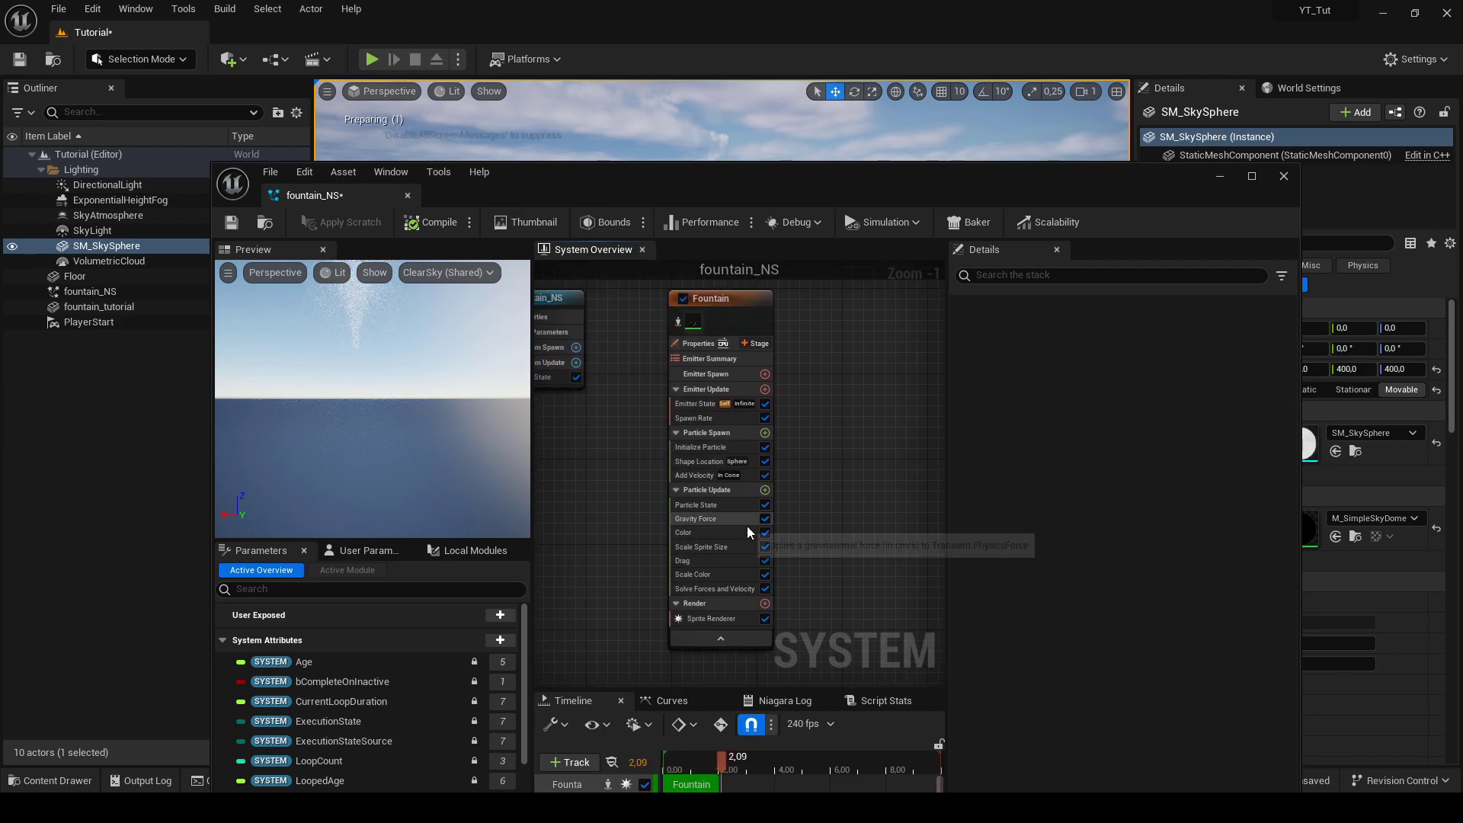
pyautogui.moveTo(706, 183); pyautogui.dragTo(749, 561)
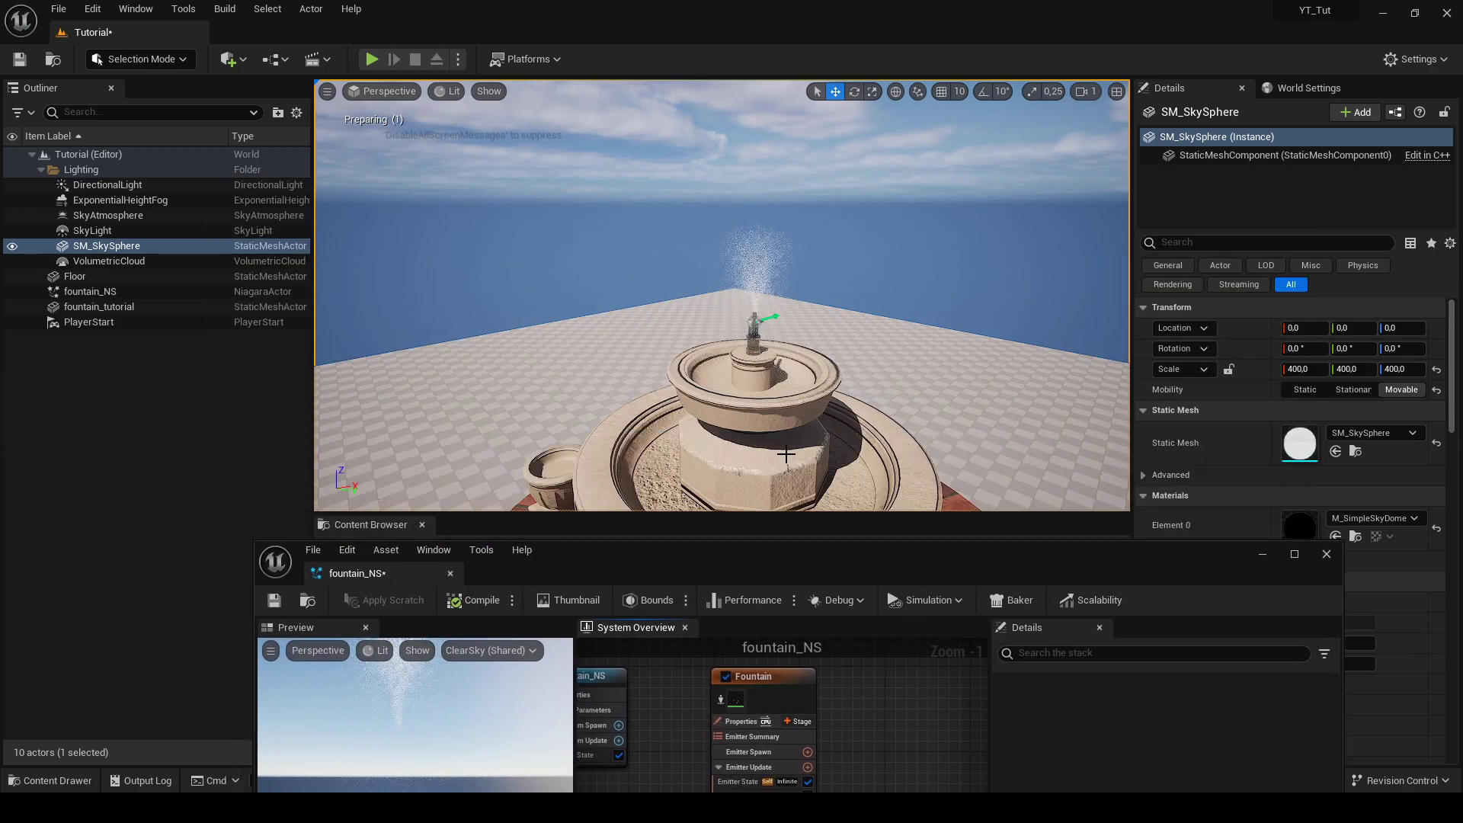
pyautogui.moveTo(779, 448)
pyautogui.mouseDown(button='right')
pyautogui.moveTo(779, 495)
pyautogui.moveTo(762, 426)
pyautogui.moveTo(777, 455)
pyautogui.mouseUp(button='right')
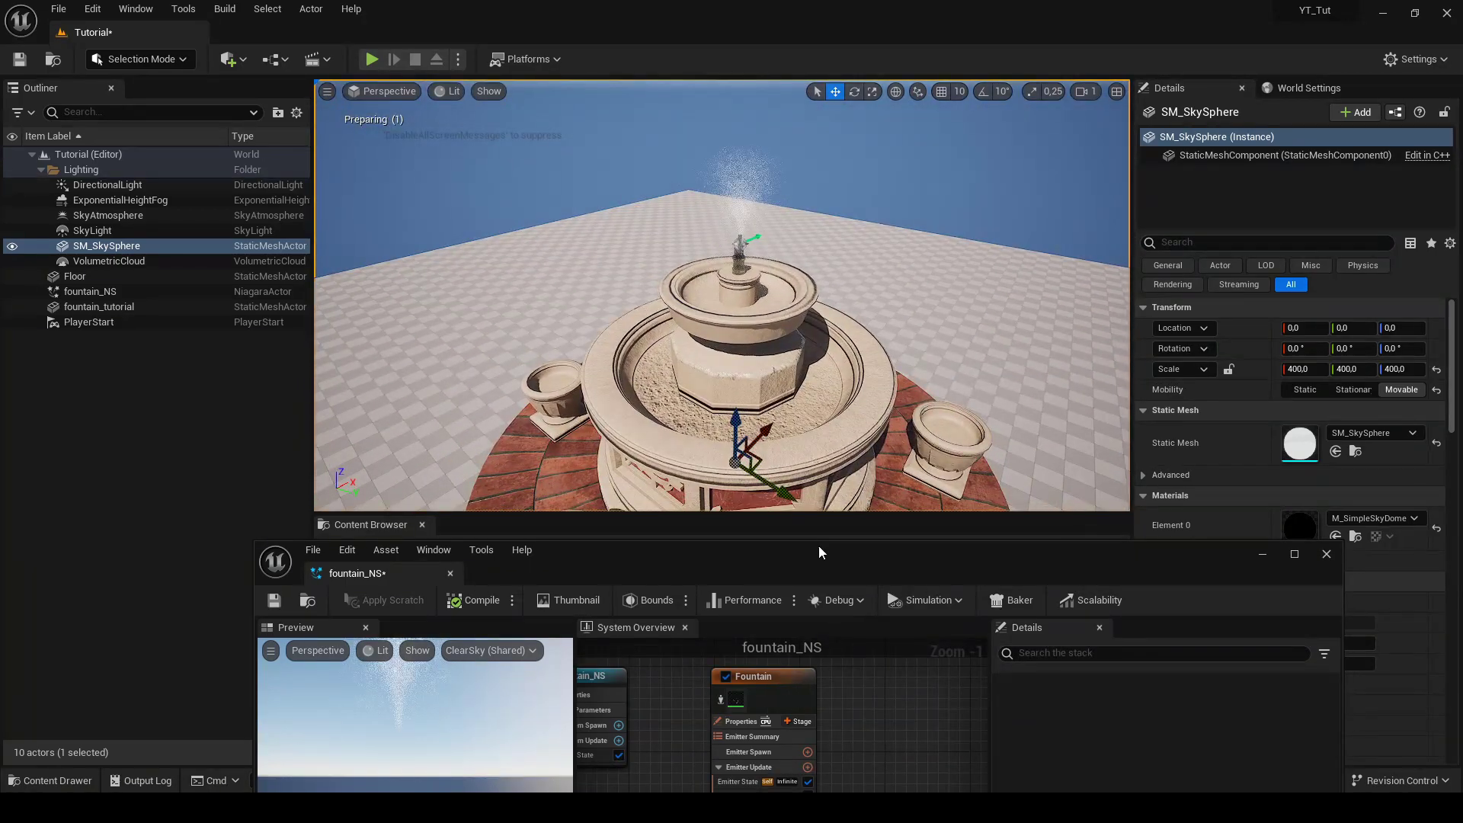
# In the Fountain emitter's Add Velocity module, try a velocity speed minimum of 400 and maximum of 450 with the whole spray in the preview
pyautogui.moveTo(818, 546); pyautogui.dragTo(815, 202)
pyautogui.click(733, 510)
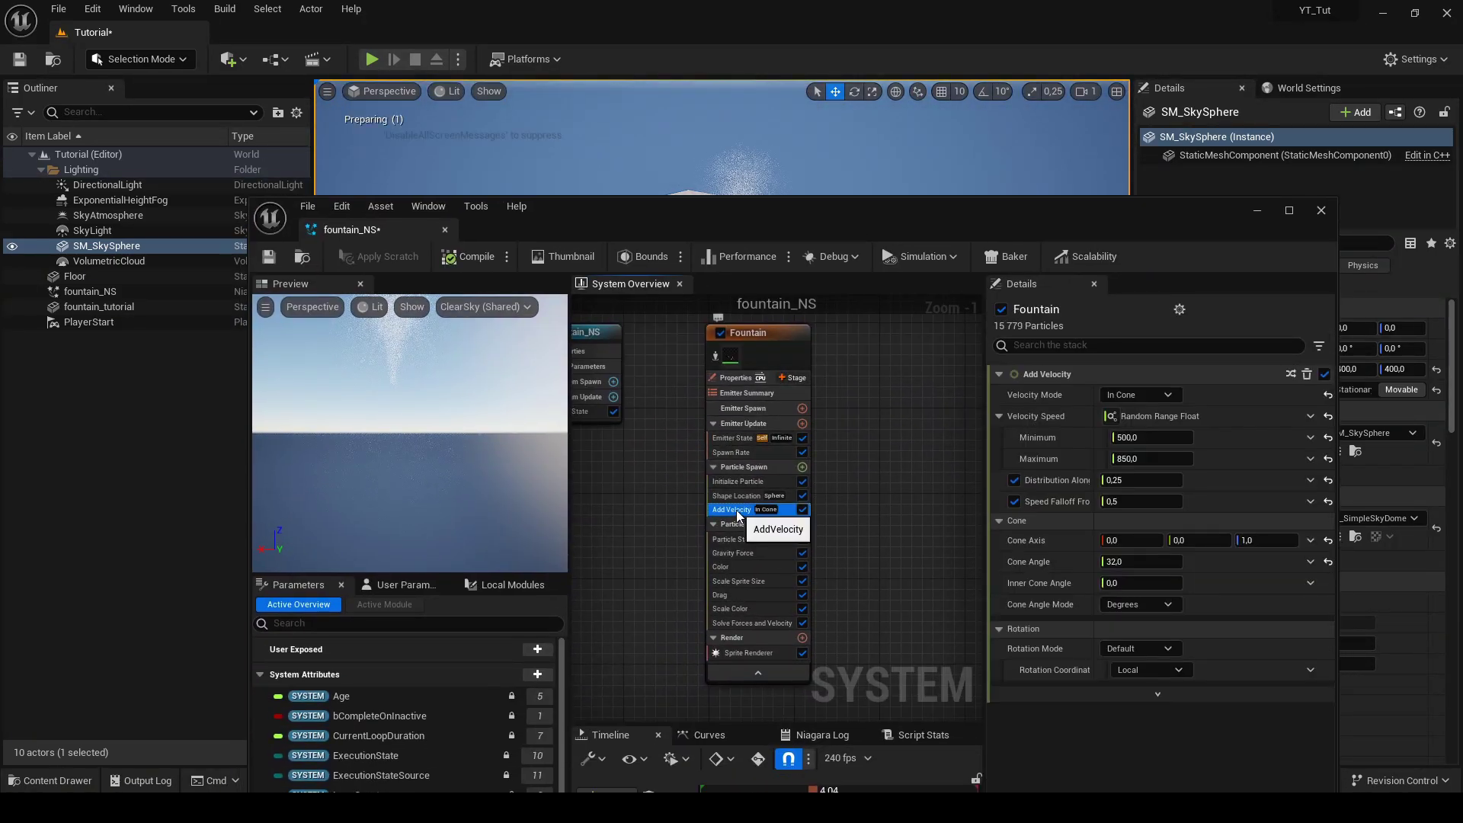
pyautogui.moveTo(427, 449); pyautogui.dragTo(426, 487)
pyautogui.moveTo(446, 396); pyautogui.dragTo(428, 376)
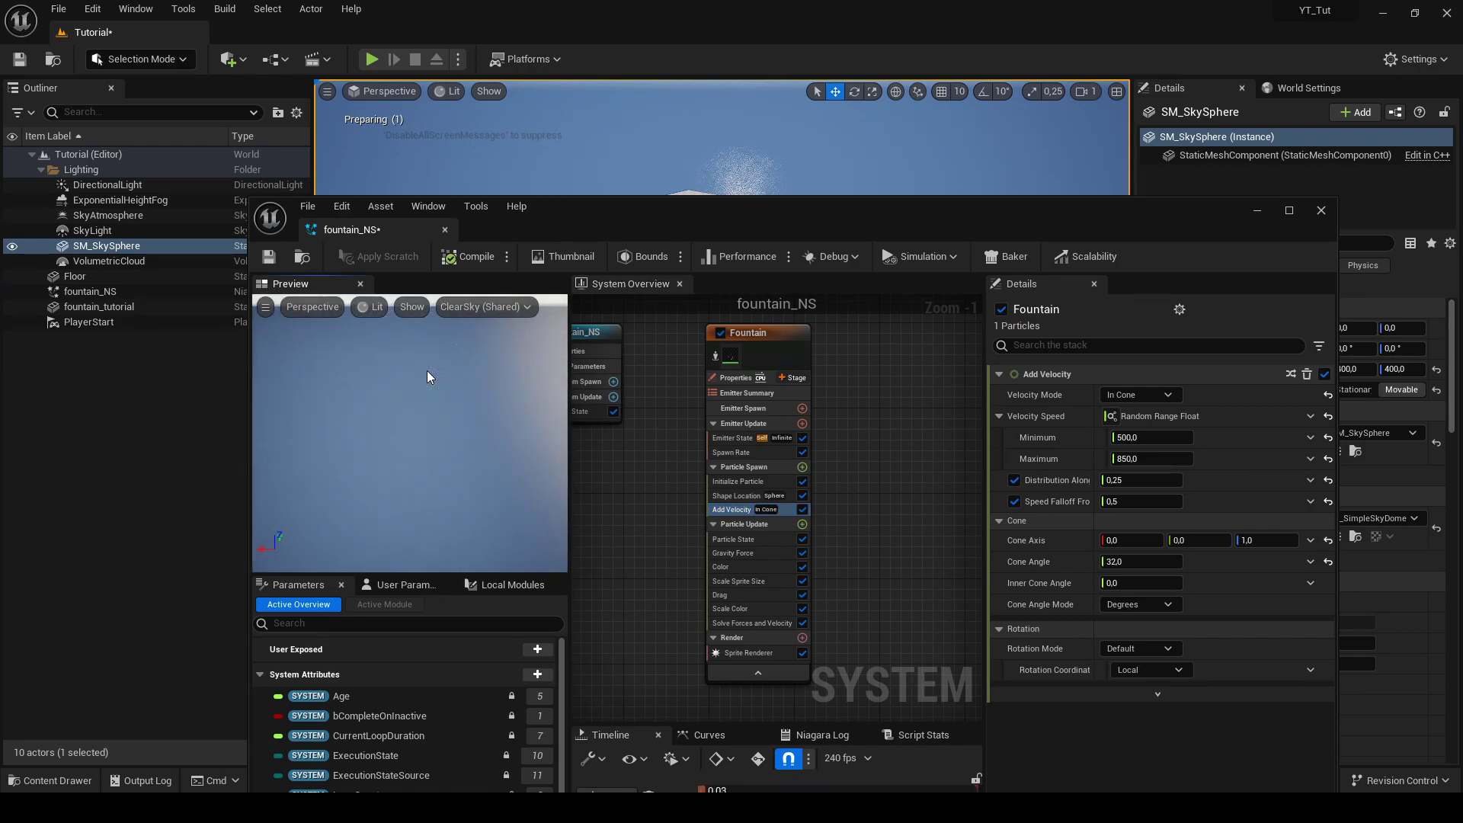
pyautogui.scroll(-5, 426, 376)
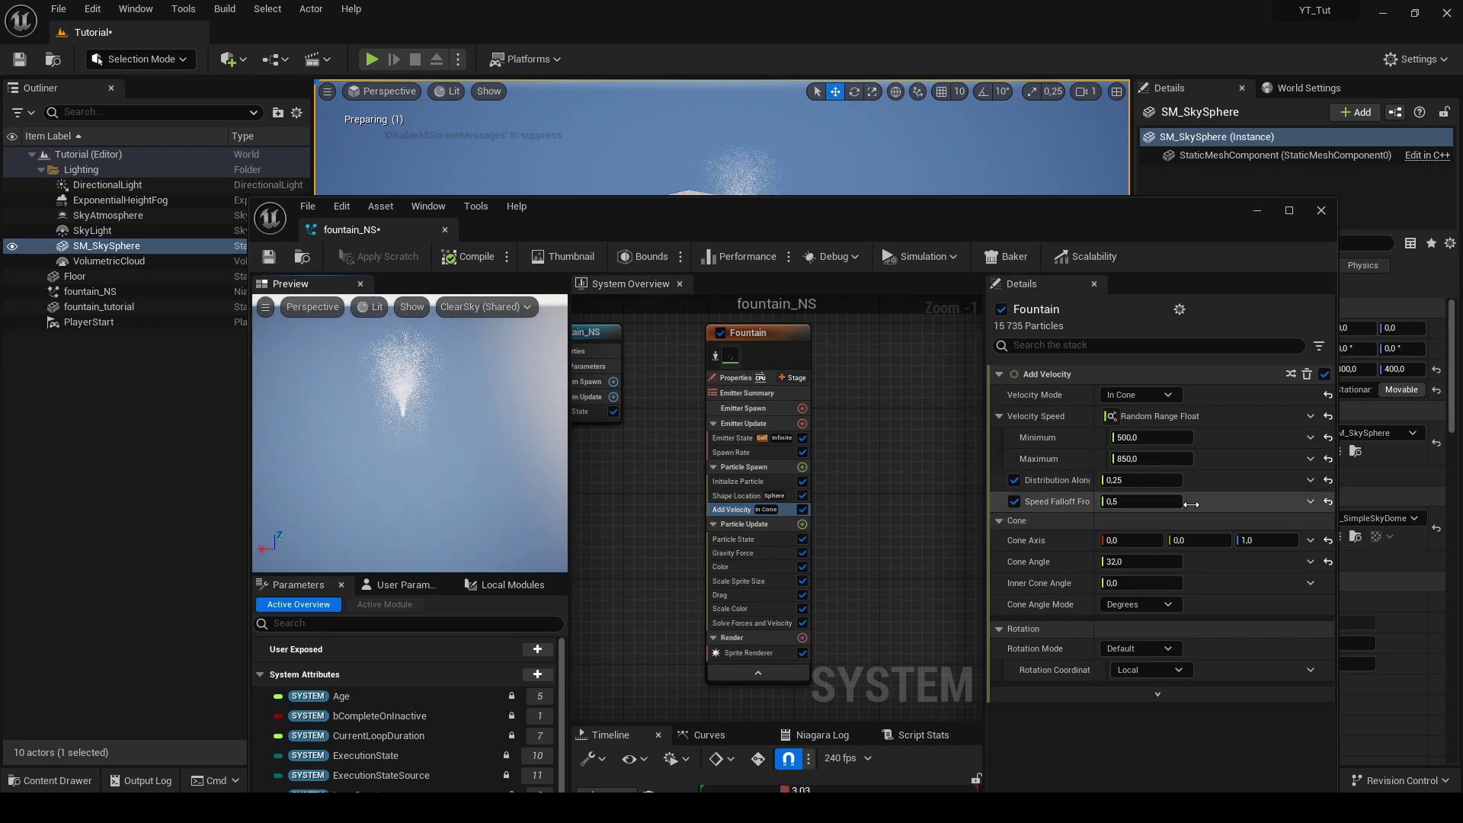
pyautogui.click(1162, 442)
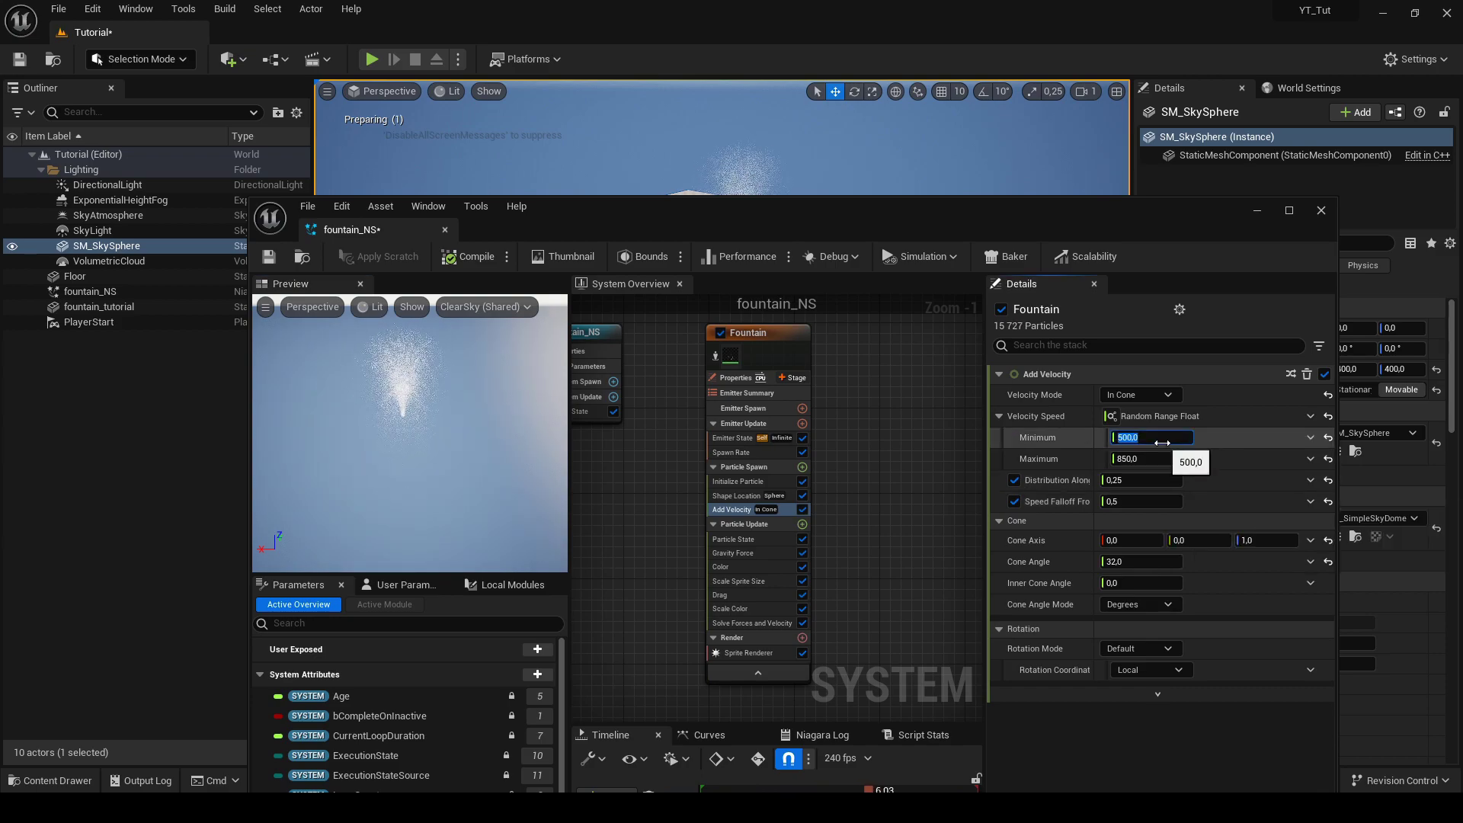
pyautogui.write('400')
pyautogui.press('Return')
pyautogui.click(1150, 461)
pyautogui.write('450')
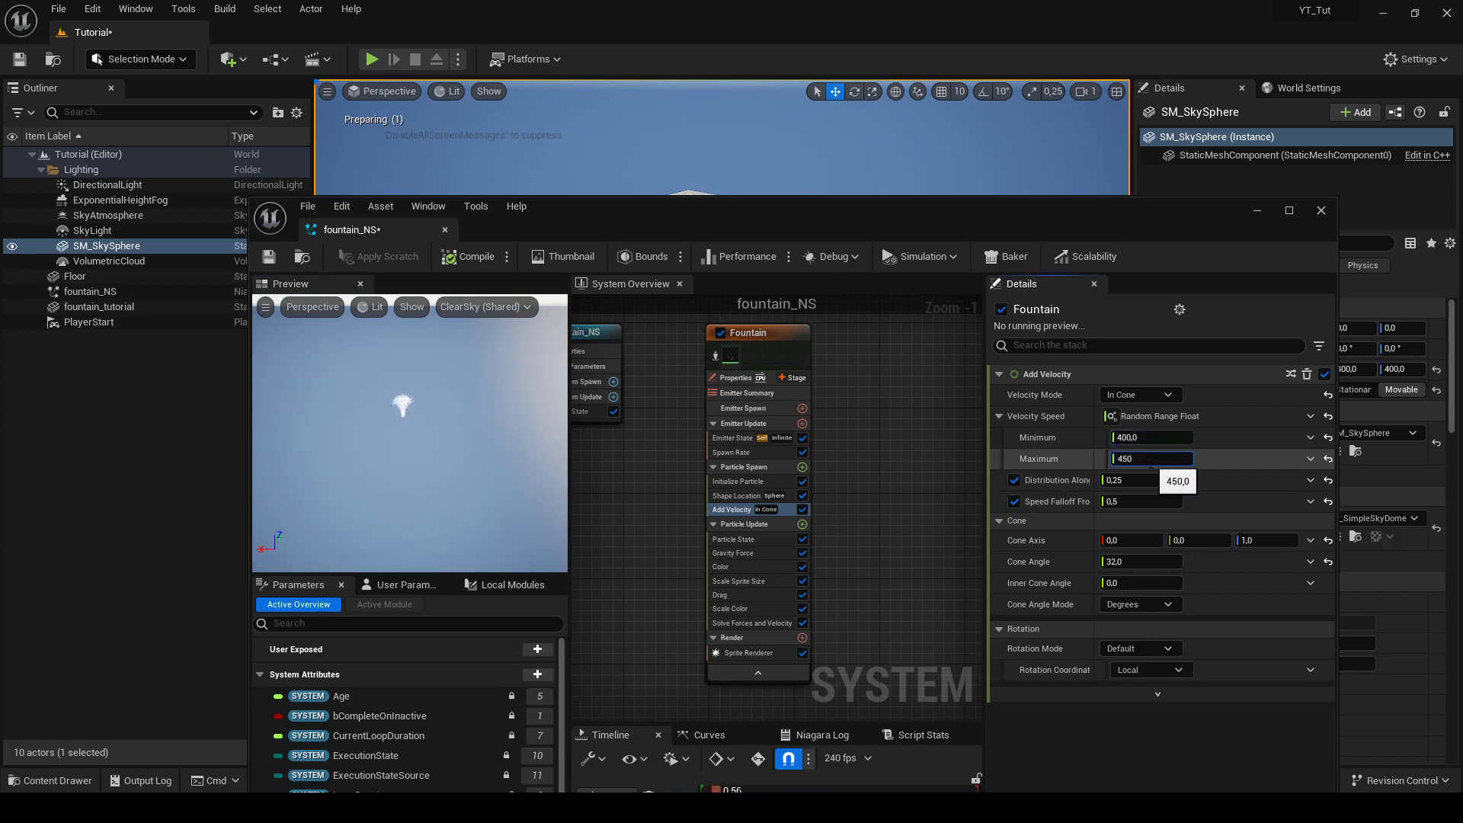
# Set the Add Velocity speed minimum to 300 and maximum to 400, with a cone angle of 45 degrees
pyautogui.hotkey('shift', 'Tab')
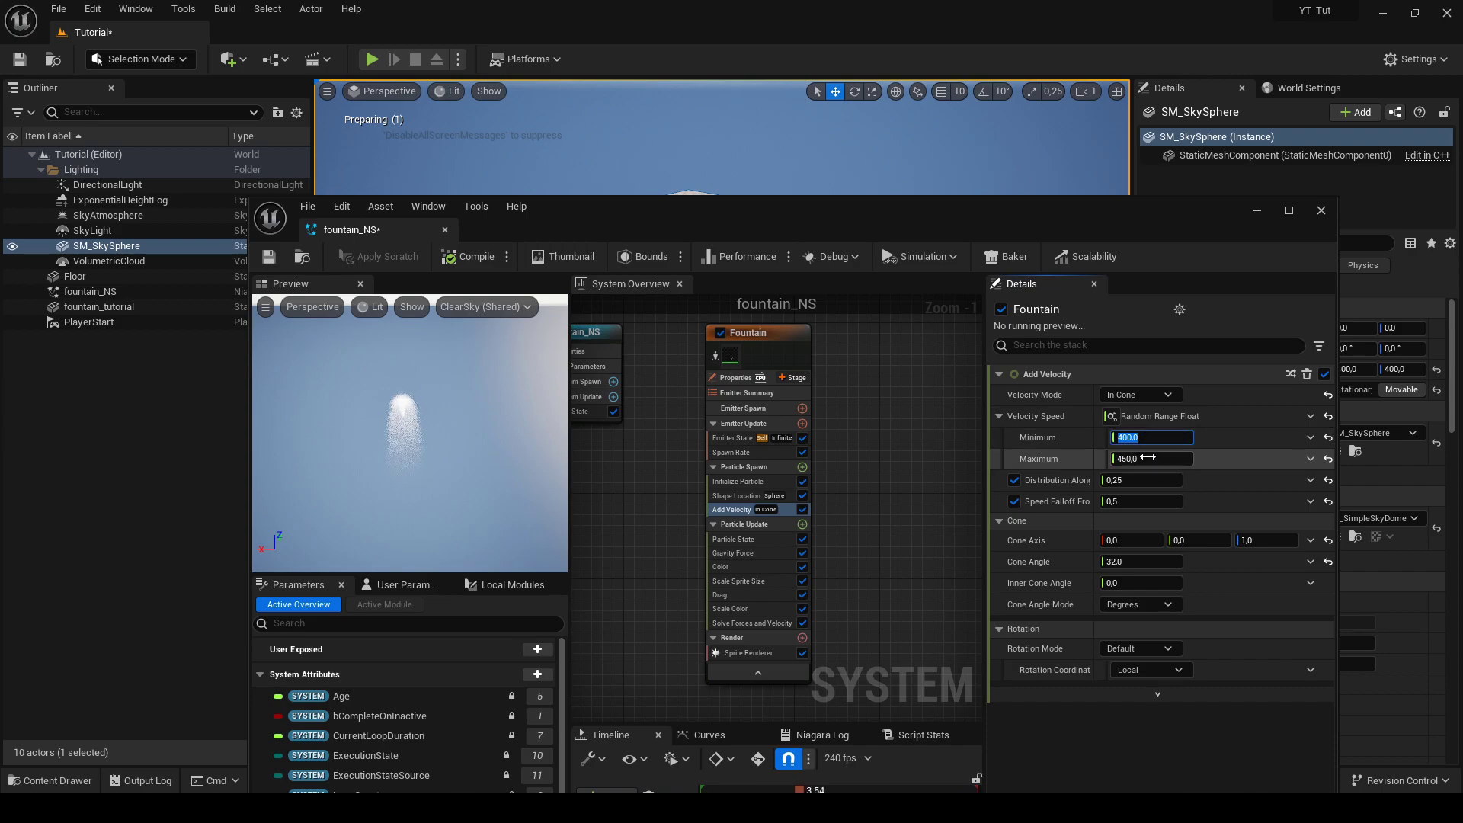
pyautogui.write('300')
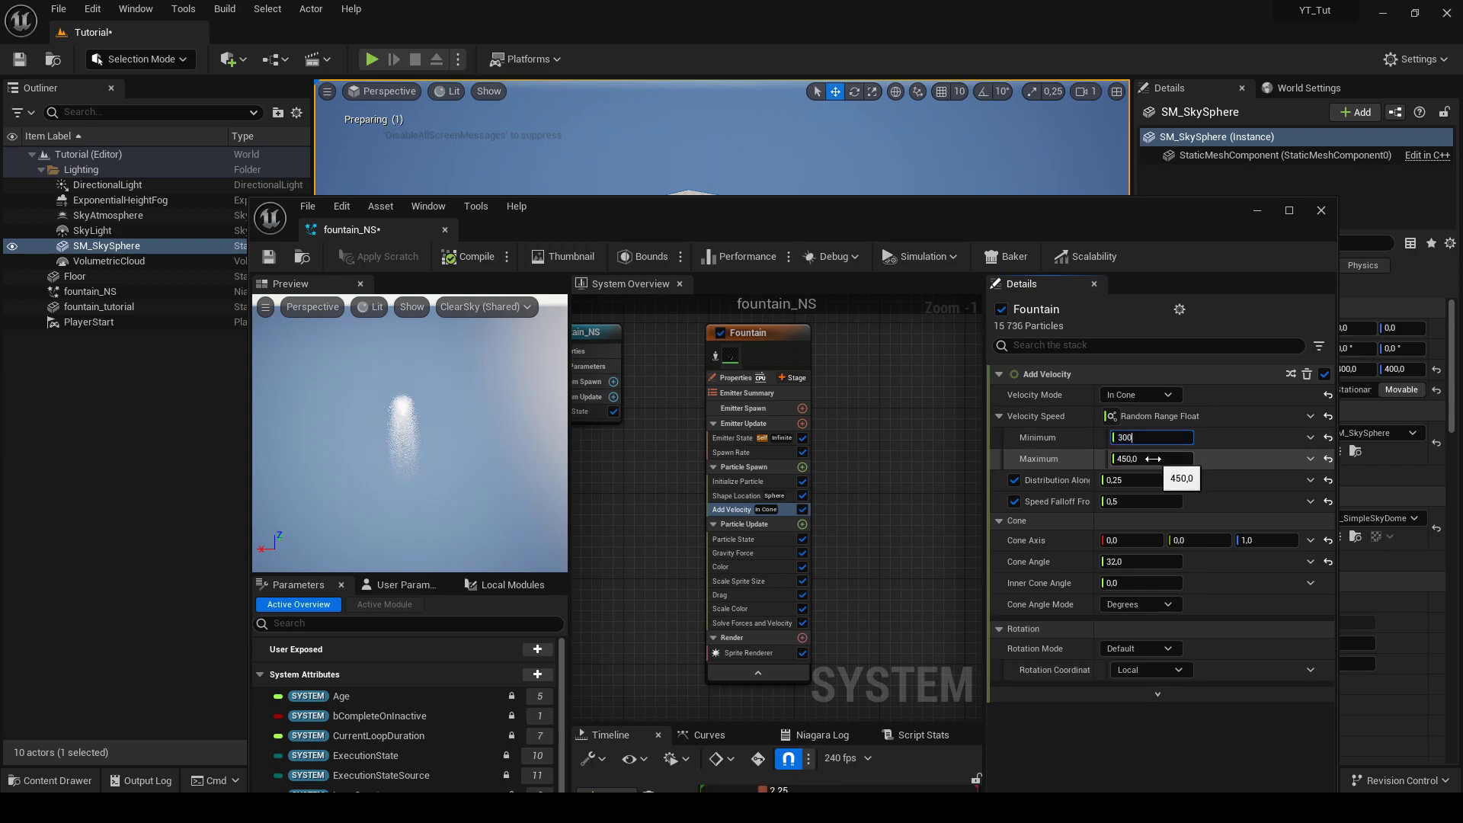
pyautogui.moveTo(863, 209)
pyautogui.mouseDown()
pyautogui.moveTo(898, 463)
pyautogui.moveTo(888, 210)
pyautogui.mouseUp()
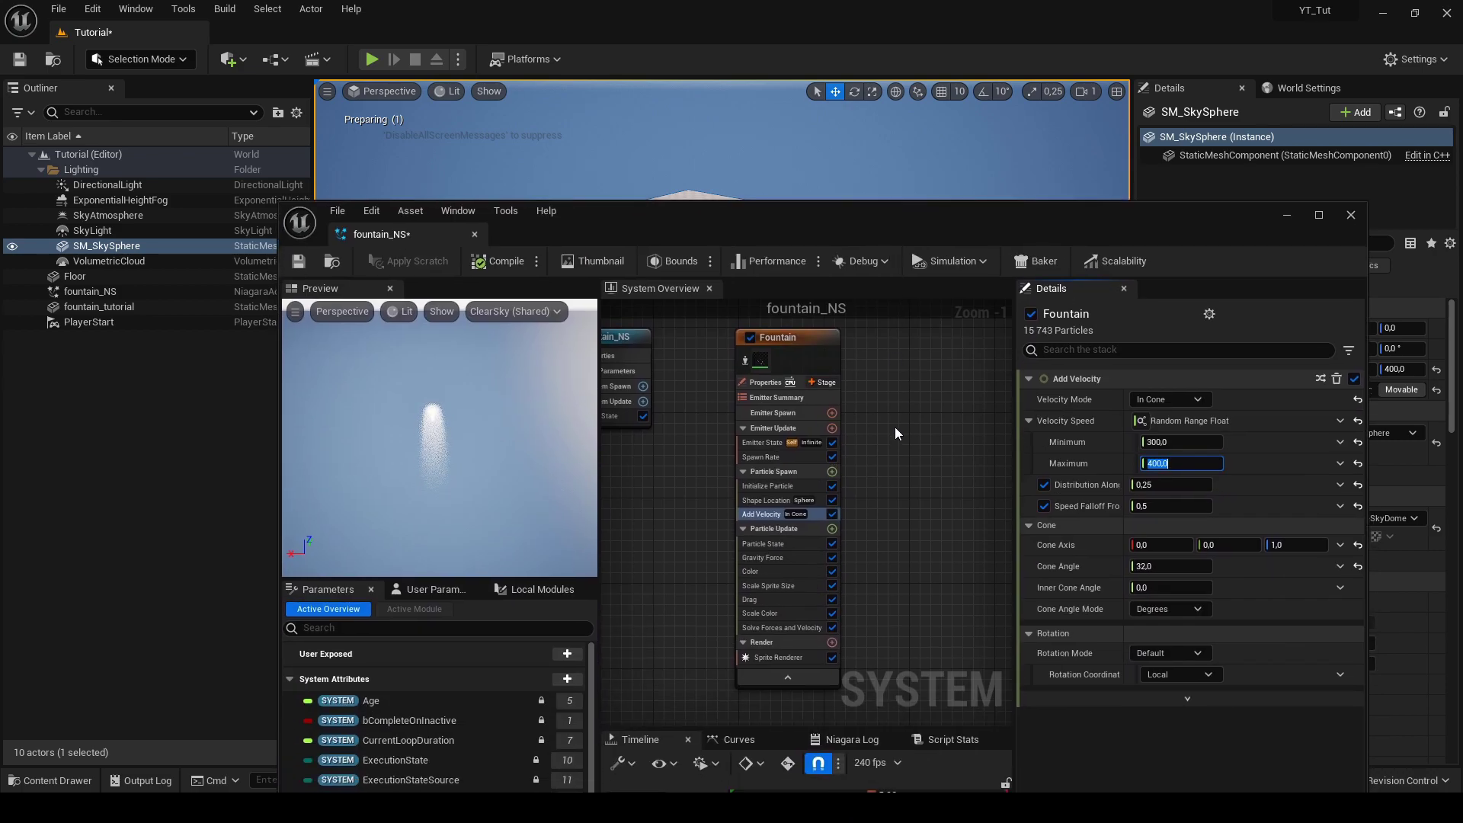
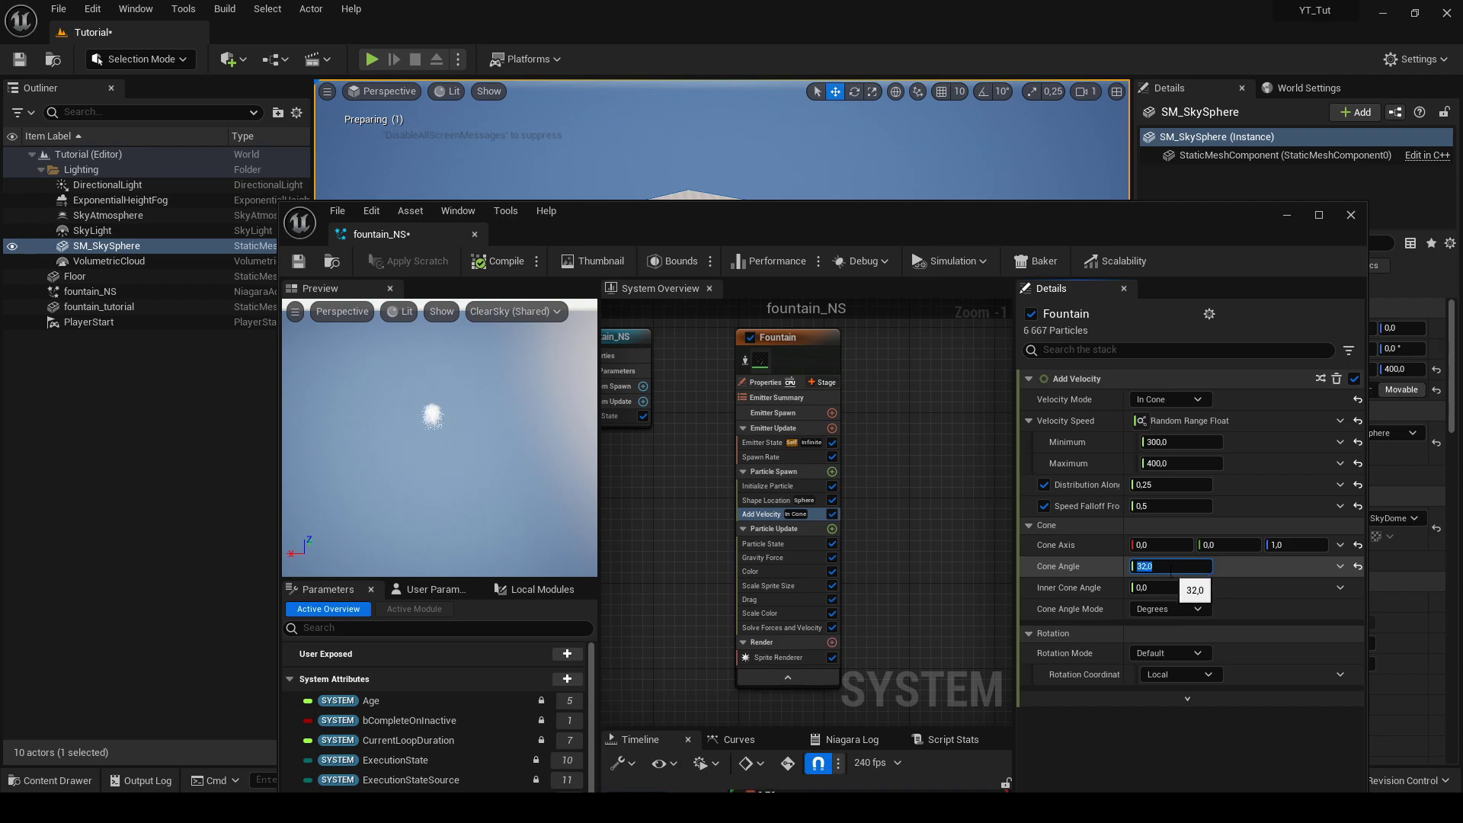
pyautogui.moveTo(975, 213)
pyautogui.mouseDown()
pyautogui.moveTo(1006, 487)
pyautogui.moveTo(1001, 202)
pyautogui.mouseUp()
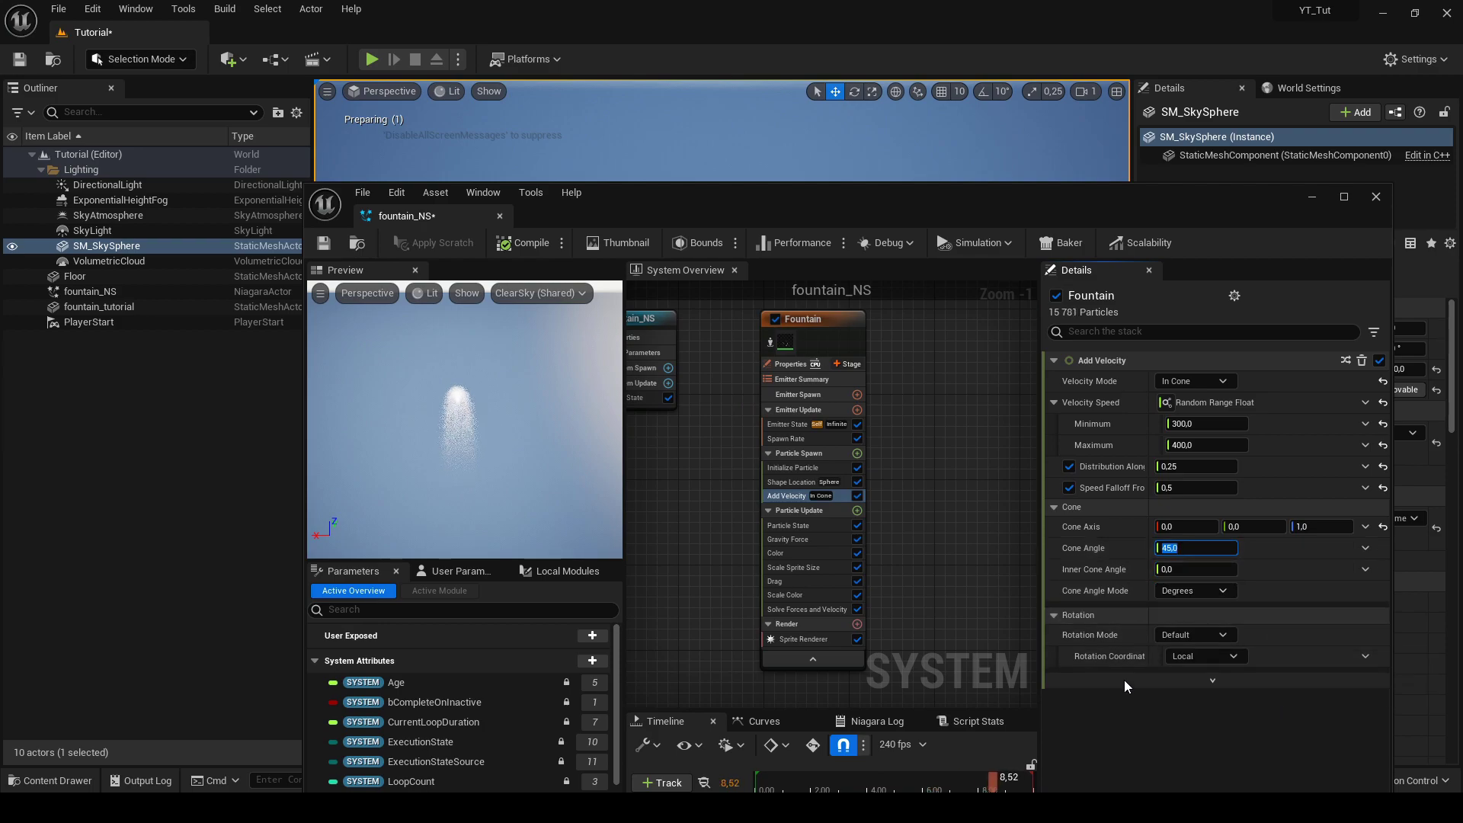
# Review the settings of the Fountain emitter's Gravity Force, Particle State, Scale Sprite Size, Drag, Scale Color, Emitter State and Initialize Particle modules
pyautogui.click(793, 539)
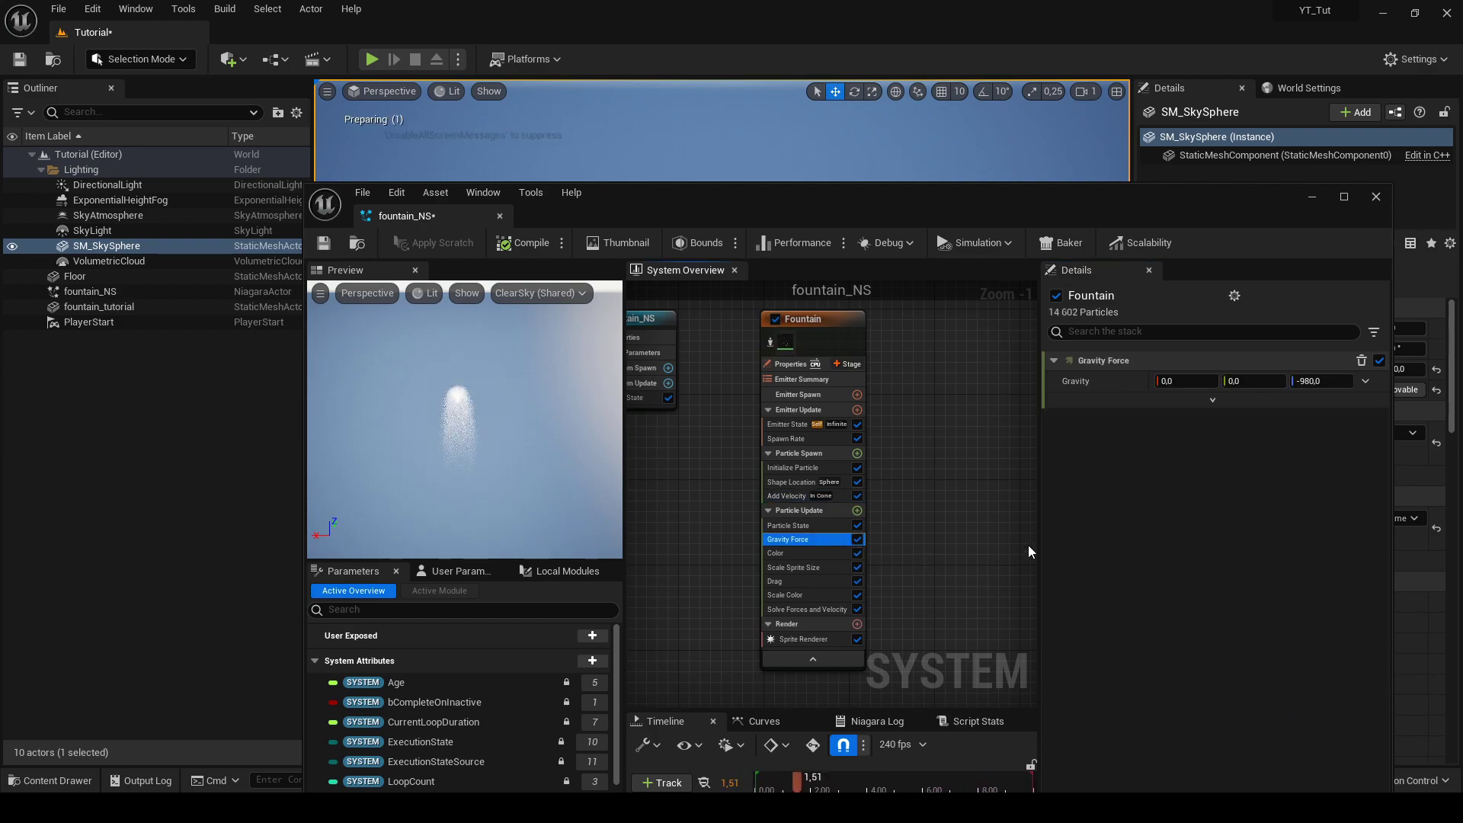
pyautogui.click(830, 523)
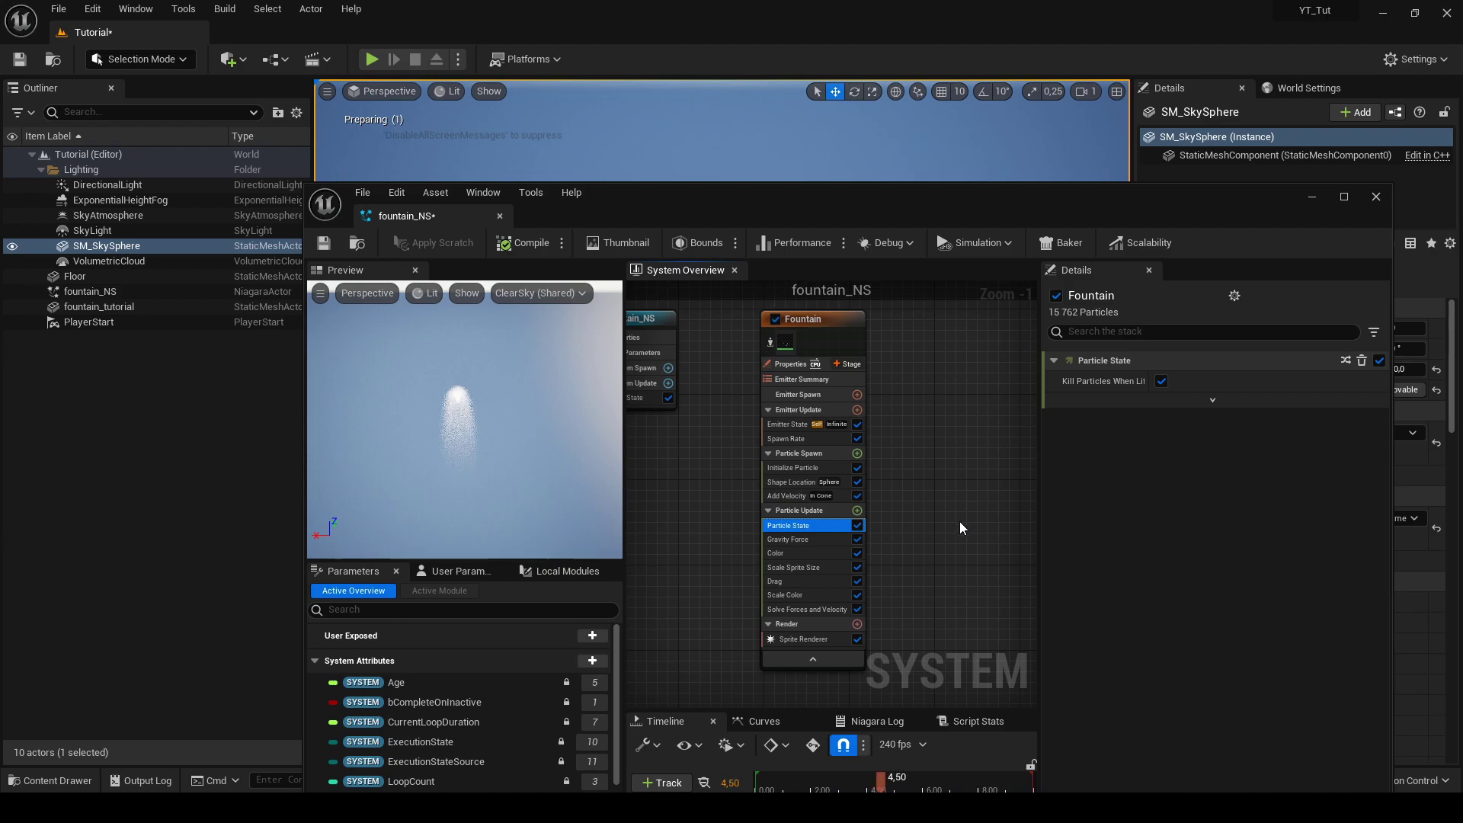
pyautogui.click(822, 567)
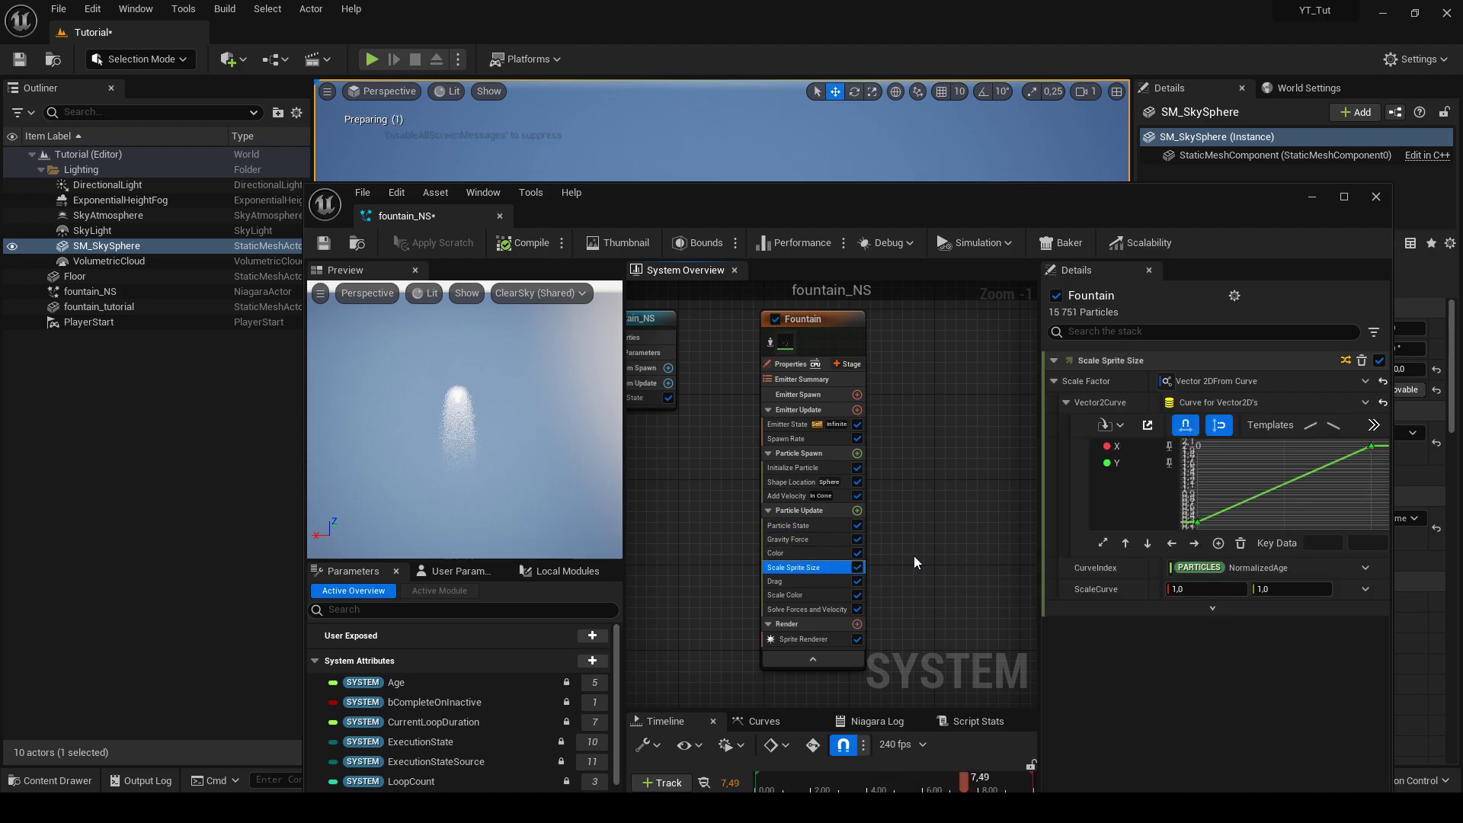
pyautogui.click(812, 582)
pyautogui.click(789, 596)
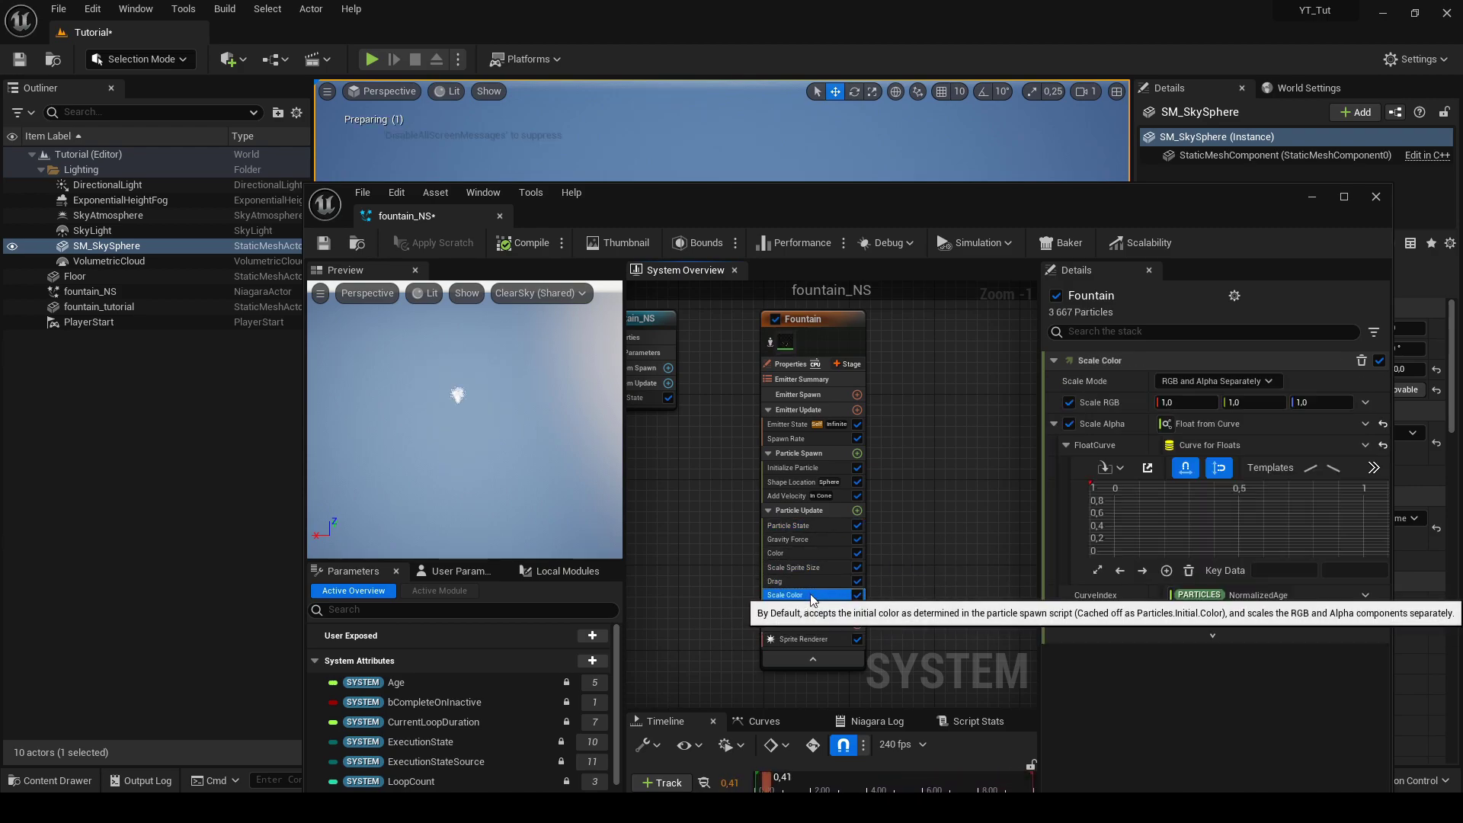
pyautogui.click(788, 425)
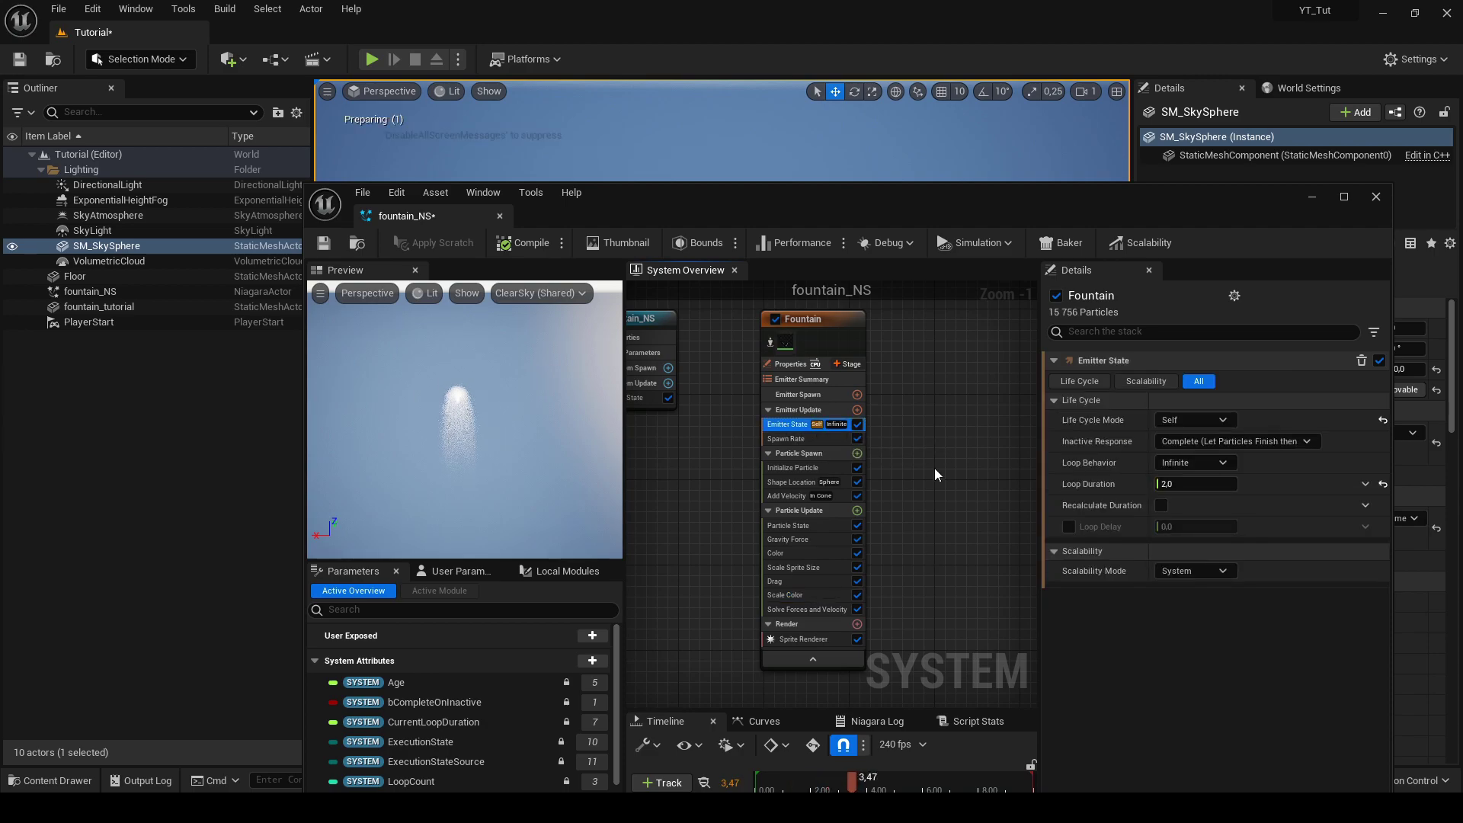
pyautogui.click(793, 468)
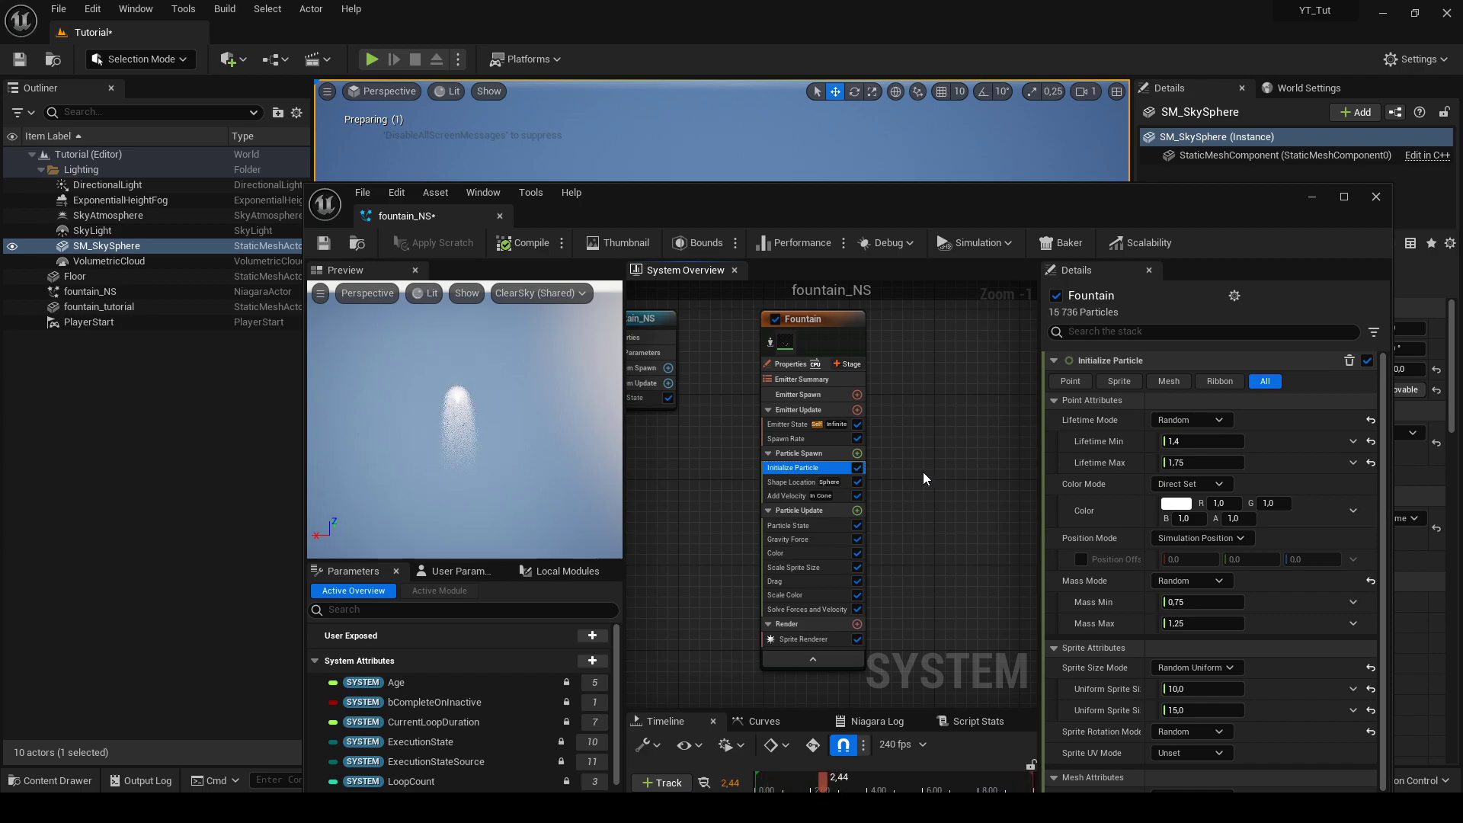
# Try the Cone shape primitive in Shape Location with a length of about 38 and an angle of about 41, and restore Sphere
pyautogui.click(793, 482)
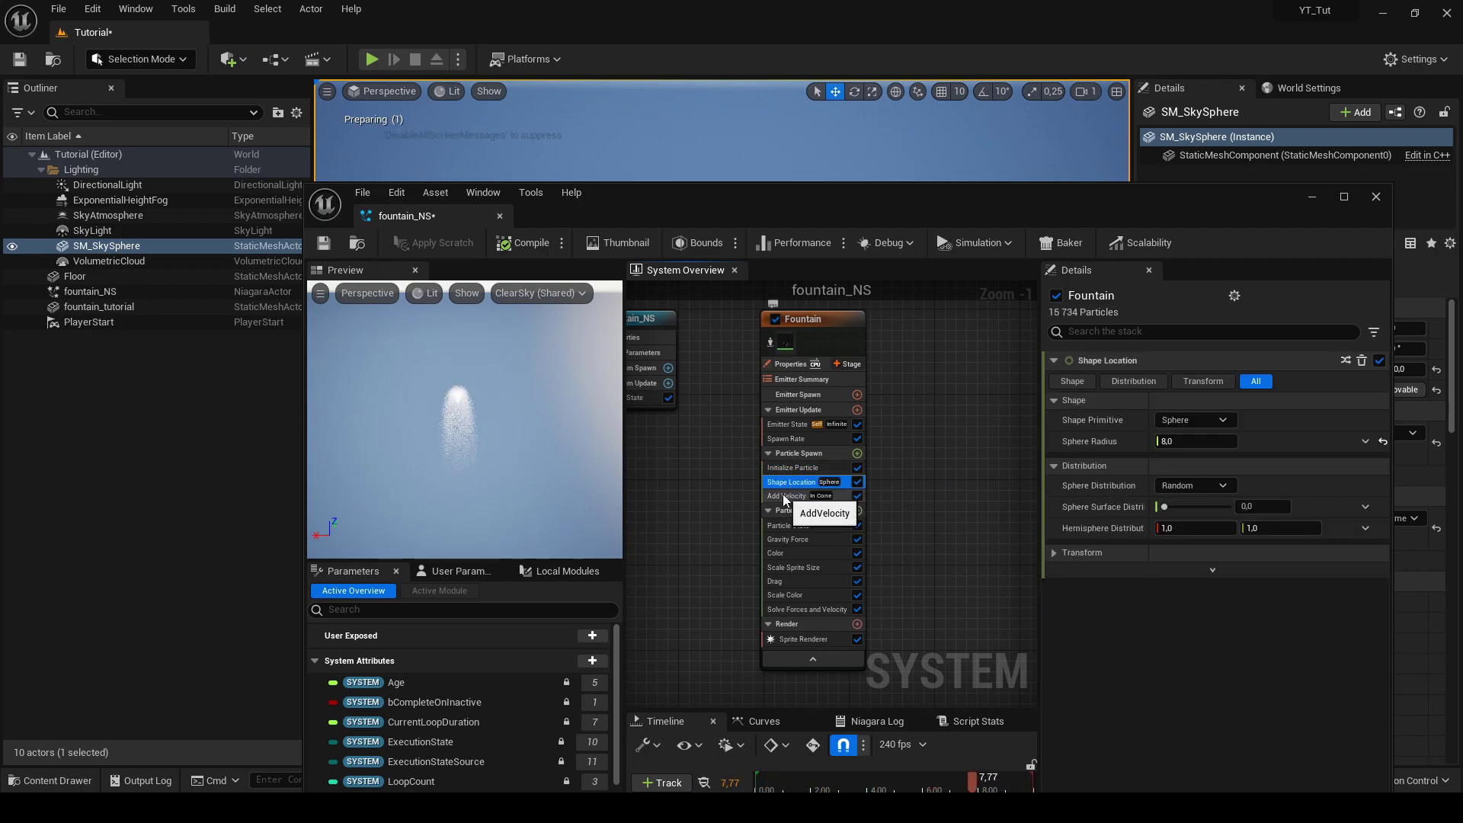
pyautogui.click(1213, 422)
pyautogui.click(1192, 457)
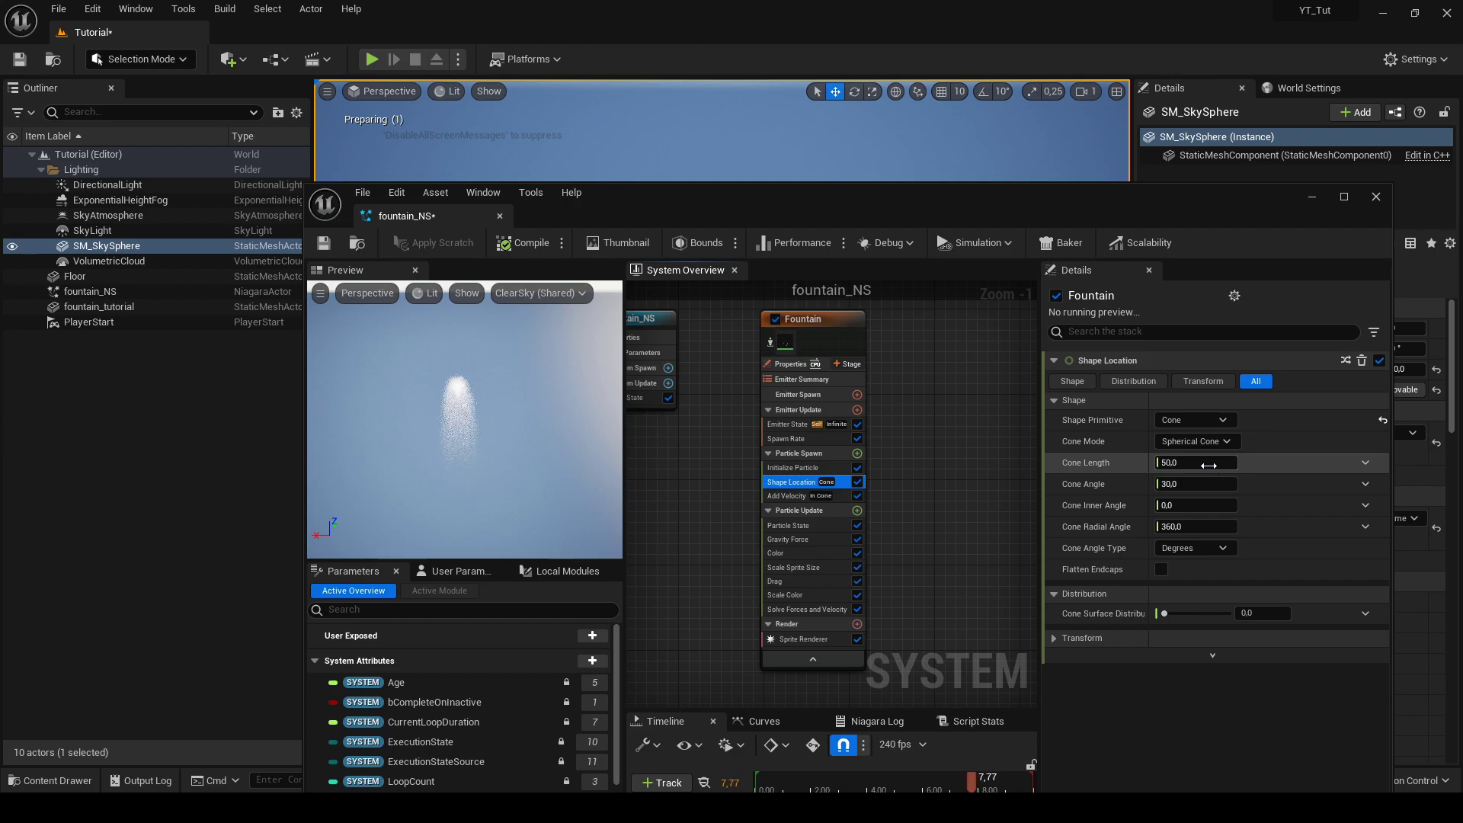
pyautogui.moveTo(1209, 465); pyautogui.dragTo(1191, 463)
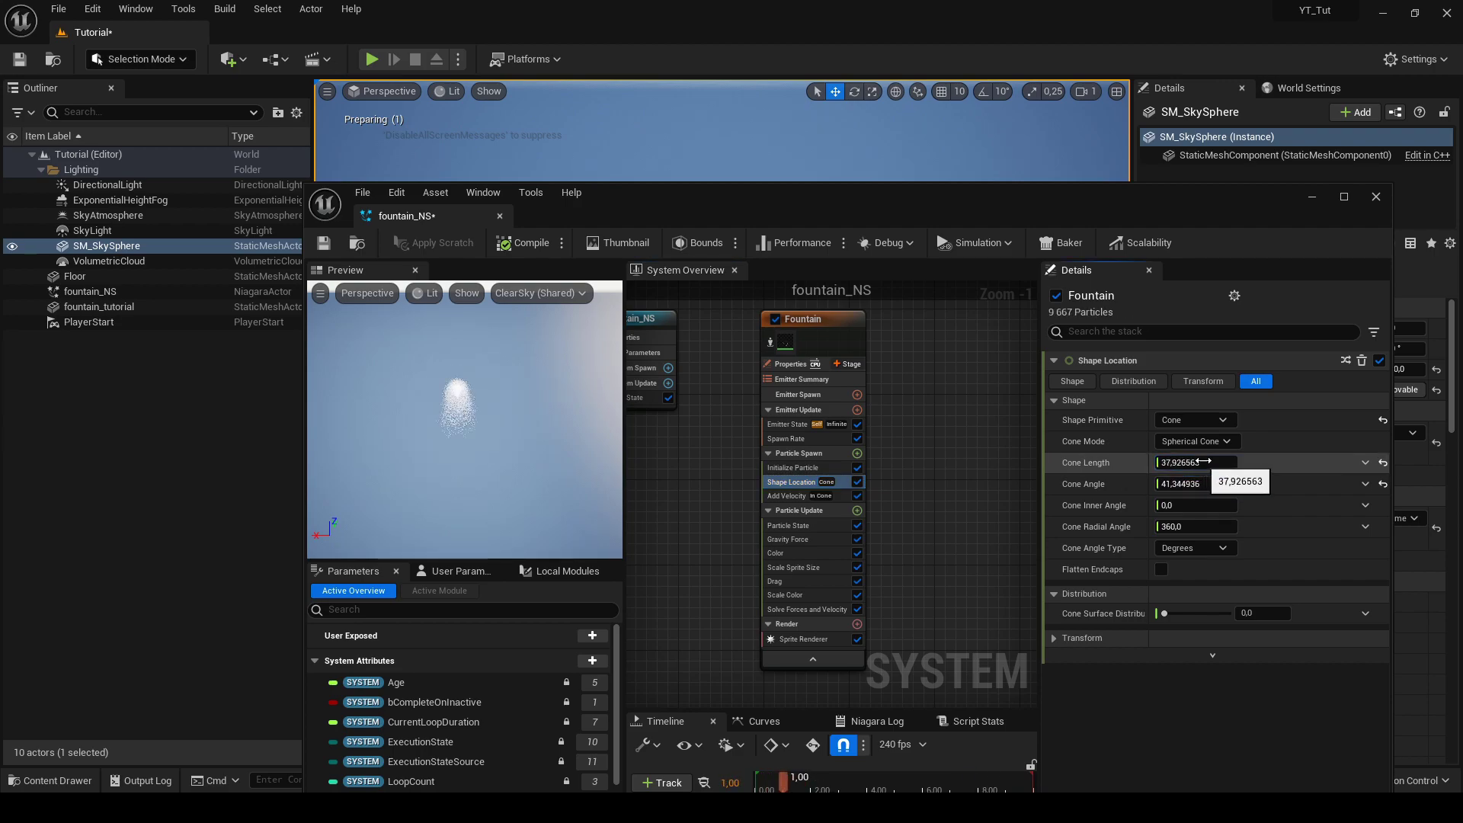
pyautogui.click(1195, 420)
pyautogui.click(1208, 444)
# Set the Add Velocity speed minimum to 600 and maximum to 650, and check the spray on the fountain in the level
pyautogui.click(797, 495)
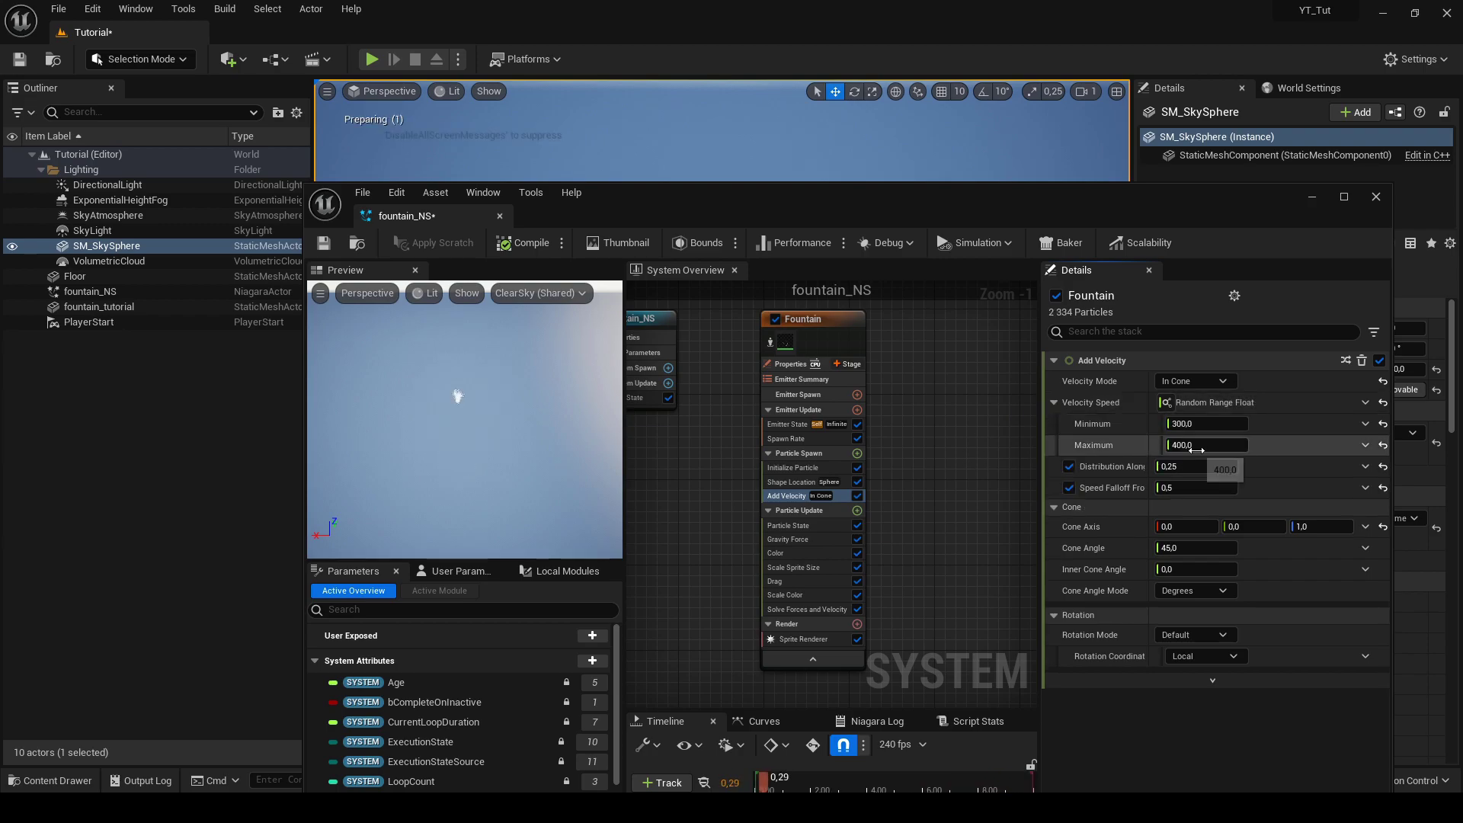
pyautogui.press('Return')
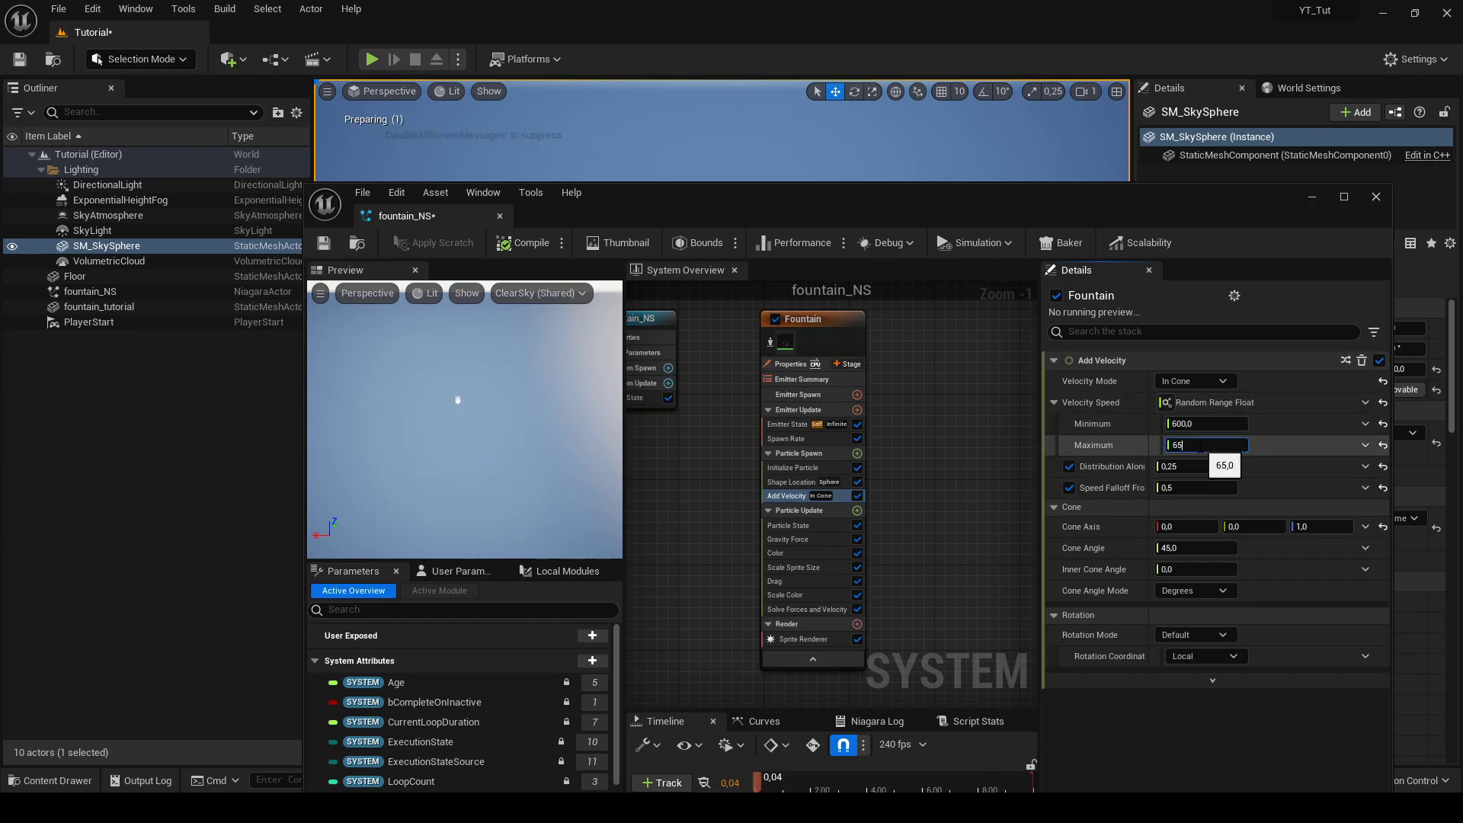
pyautogui.moveTo(896, 196); pyautogui.dragTo(882, 424)
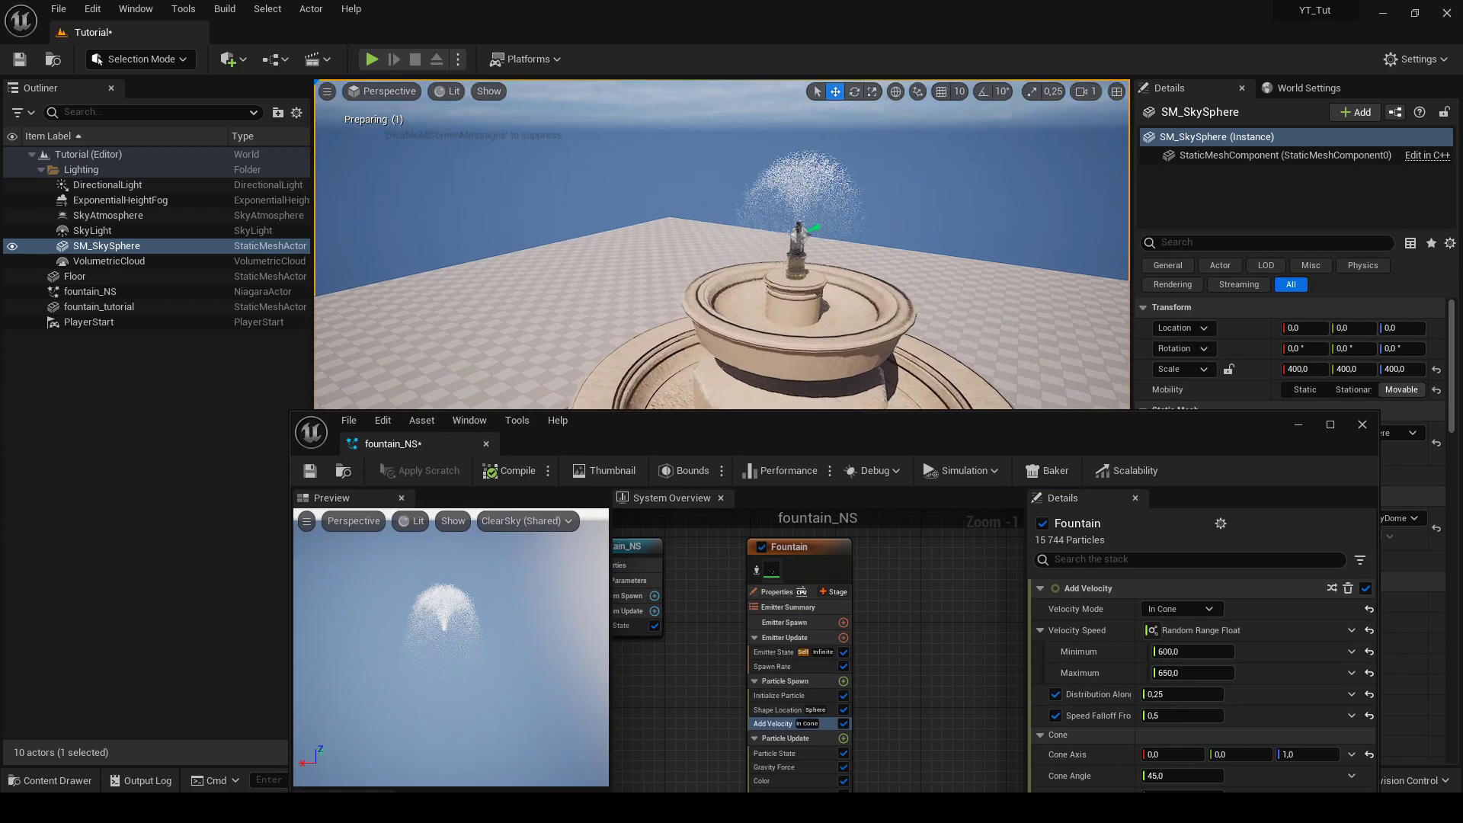
# Delete the SM_SkySphere actor from the level
pyautogui.moveTo(423, 264)
pyautogui.mouseDown(button='right')
pyautogui.moveTo(423, 152)
pyautogui.moveTo(424, 264)
pyautogui.mouseUp(button='right')
pyautogui.click(424, 264)
pyautogui.press('Delete')
# Try a higher Add Velocity speed range, with a minimum of 900 and a maximum of 1000
pyautogui.moveTo(957, 427); pyautogui.dragTo(957, 360)
pyautogui.click(1194, 605)
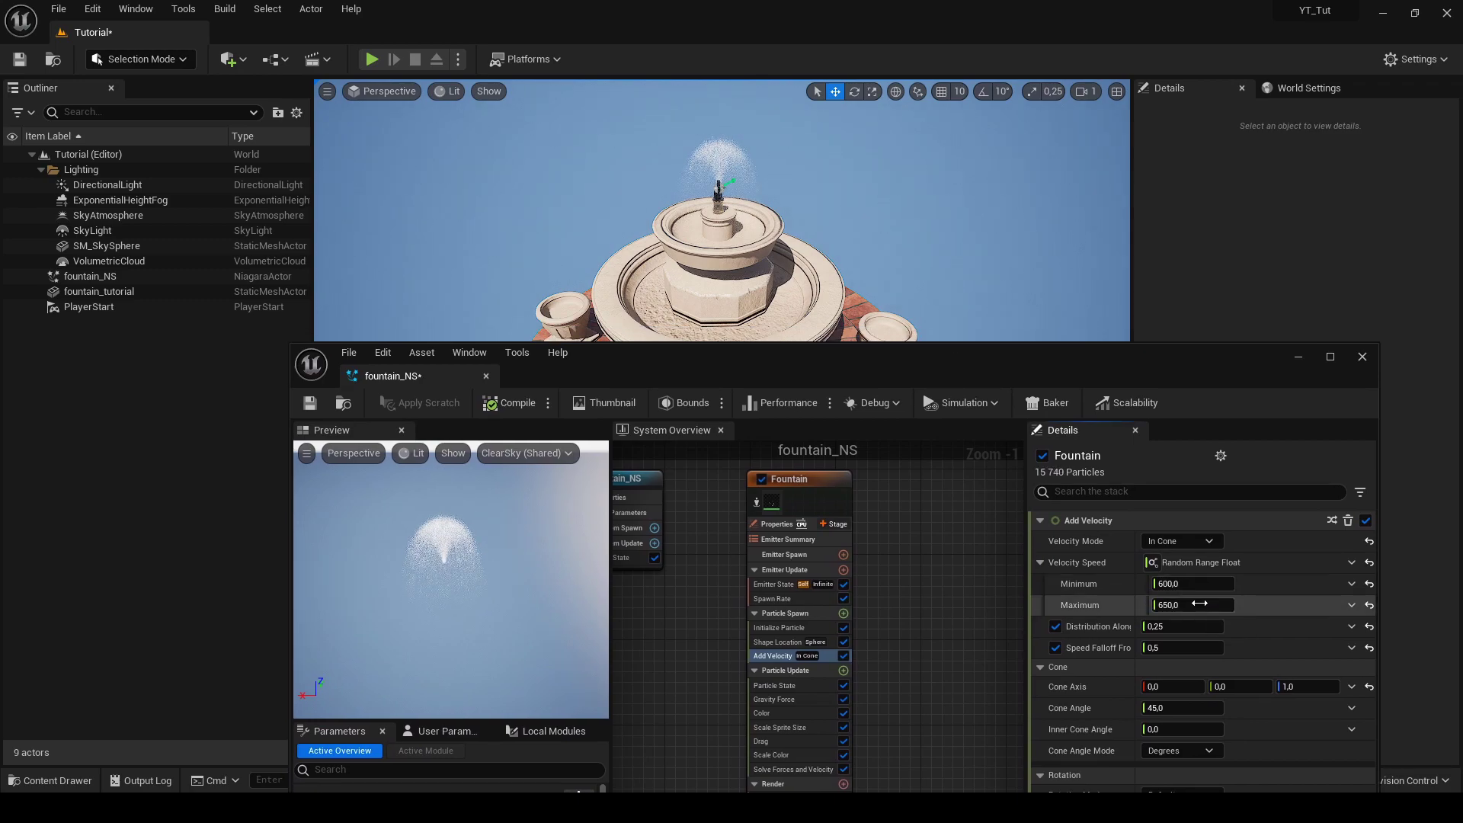
pyautogui.write('1000')
pyautogui.click(1192, 586)
pyautogui.write('900')
pyautogui.press('Return')
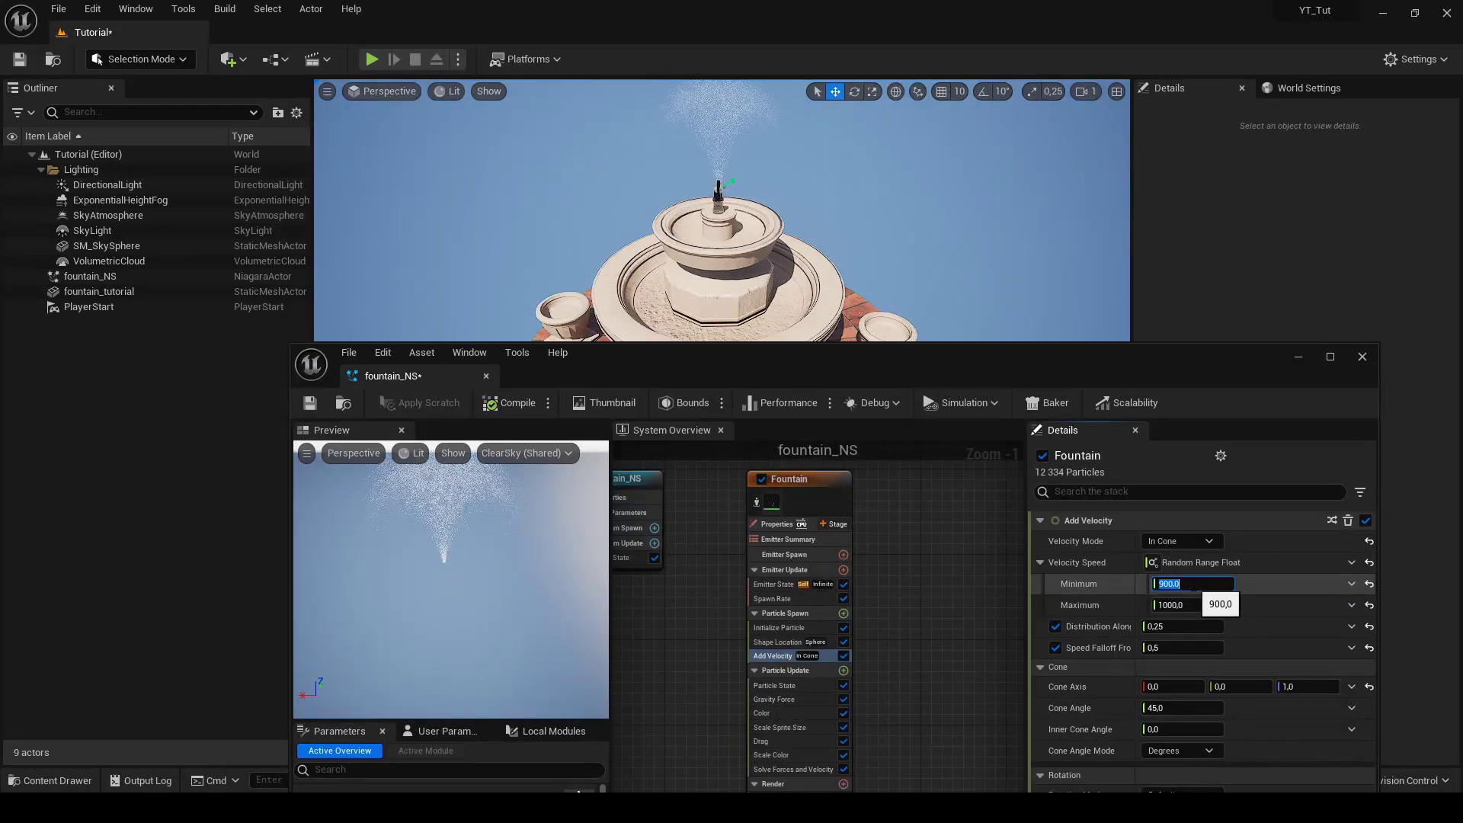
# Try Add Velocity speed maximums of 600 and 700, with the minimum lowered to about 550
pyautogui.click(1194, 605)
pyautogui.write('600')
pyautogui.press('Return')
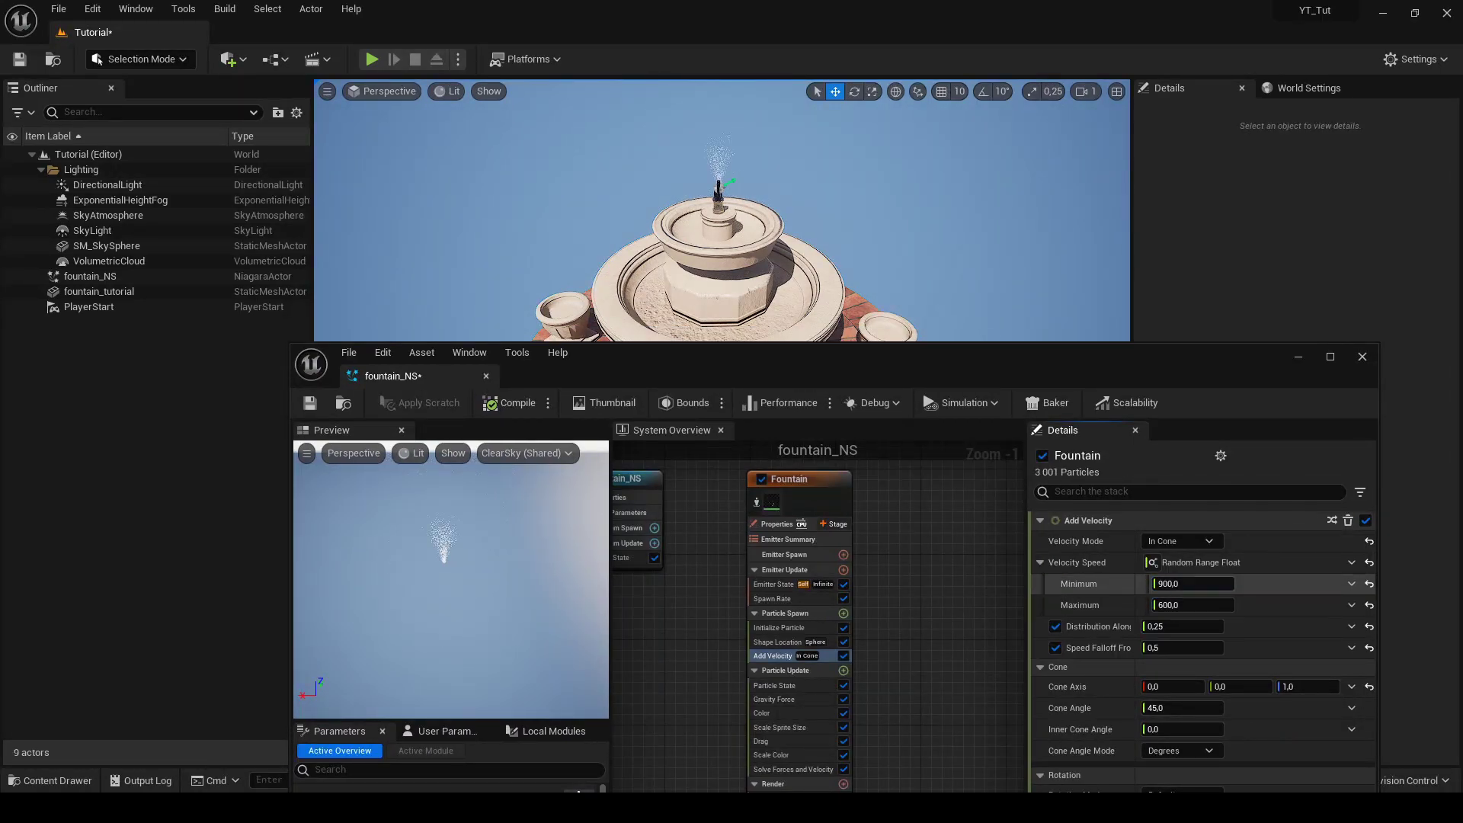
pyautogui.click(1197, 606)
pyautogui.write('700')
pyautogui.press('Return')
pyautogui.click(1207, 587)
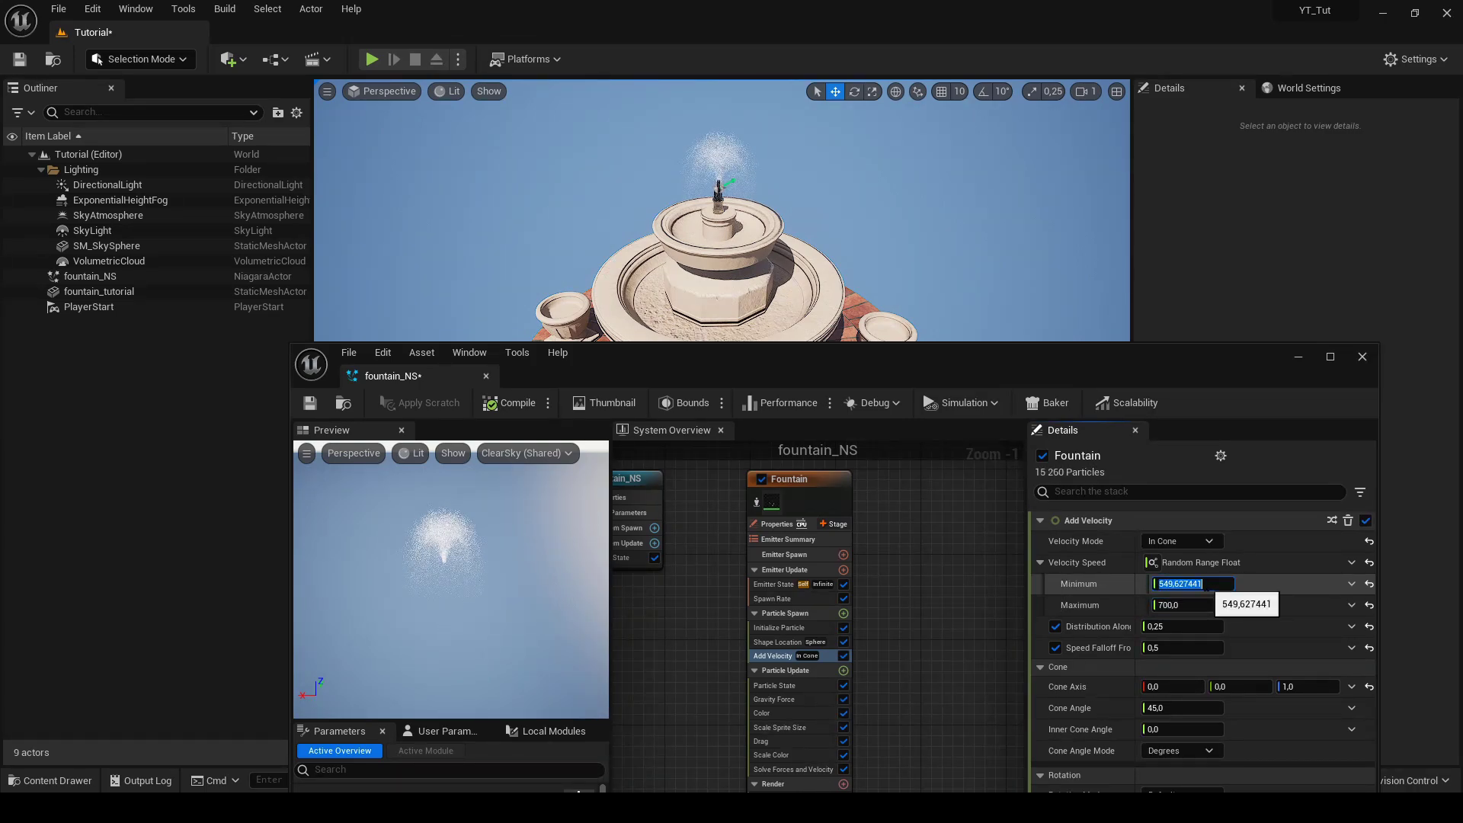
# Set the Add Velocity speed maximum to 600 and the minimum to 580
pyautogui.click(1199, 601)
pyautogui.write('600')
pyautogui.press('Return')
pyautogui.click(1194, 589)
pyautogui.write('580')
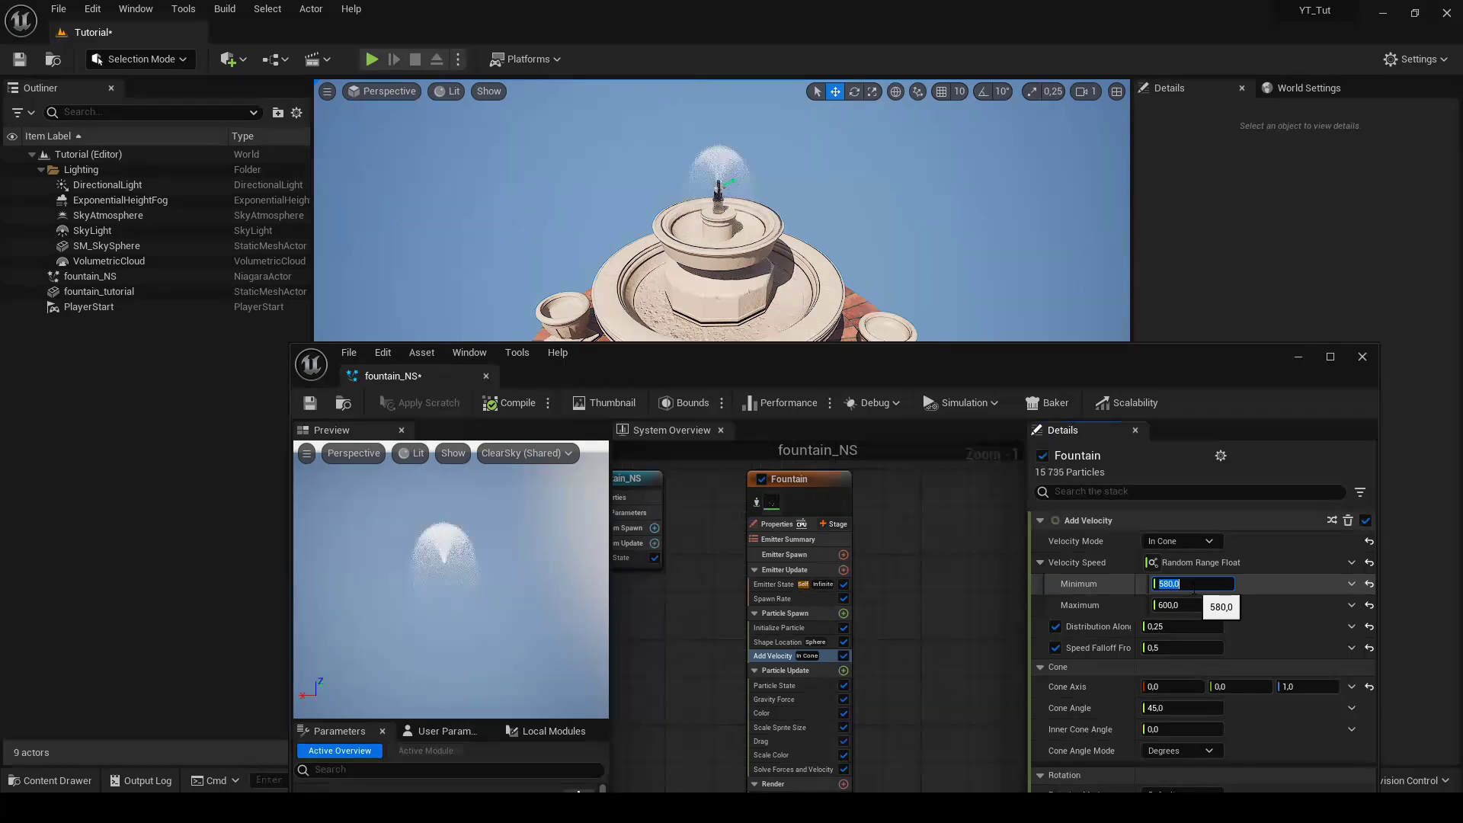
# Adjust the middle opacity stop of the Color module's gradient, and try a sphere radius of 20 in Shape Location
pyautogui.click(762, 713)
pyautogui.doubleClick(1312, 652)
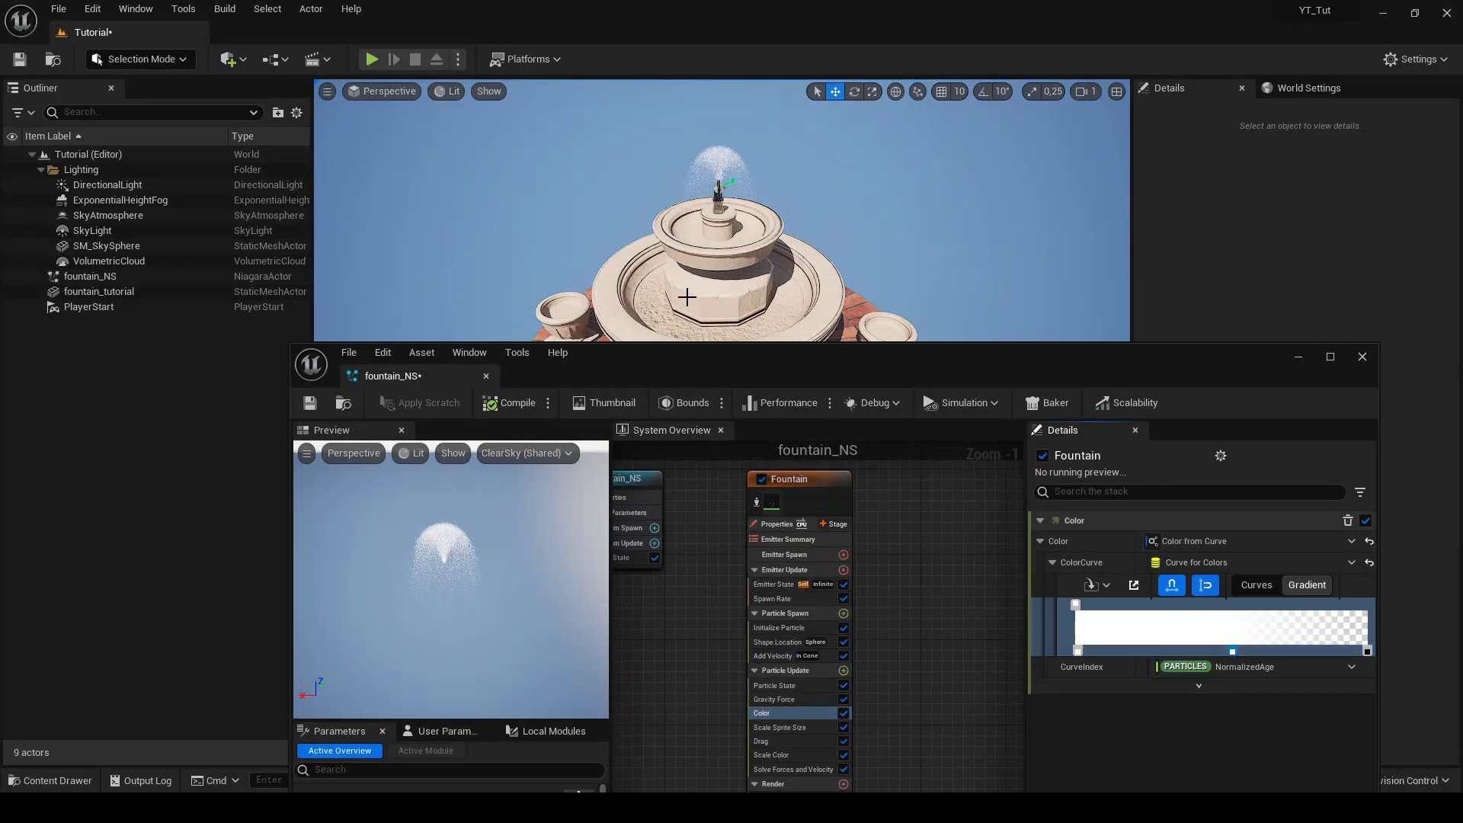
pyautogui.click(793, 643)
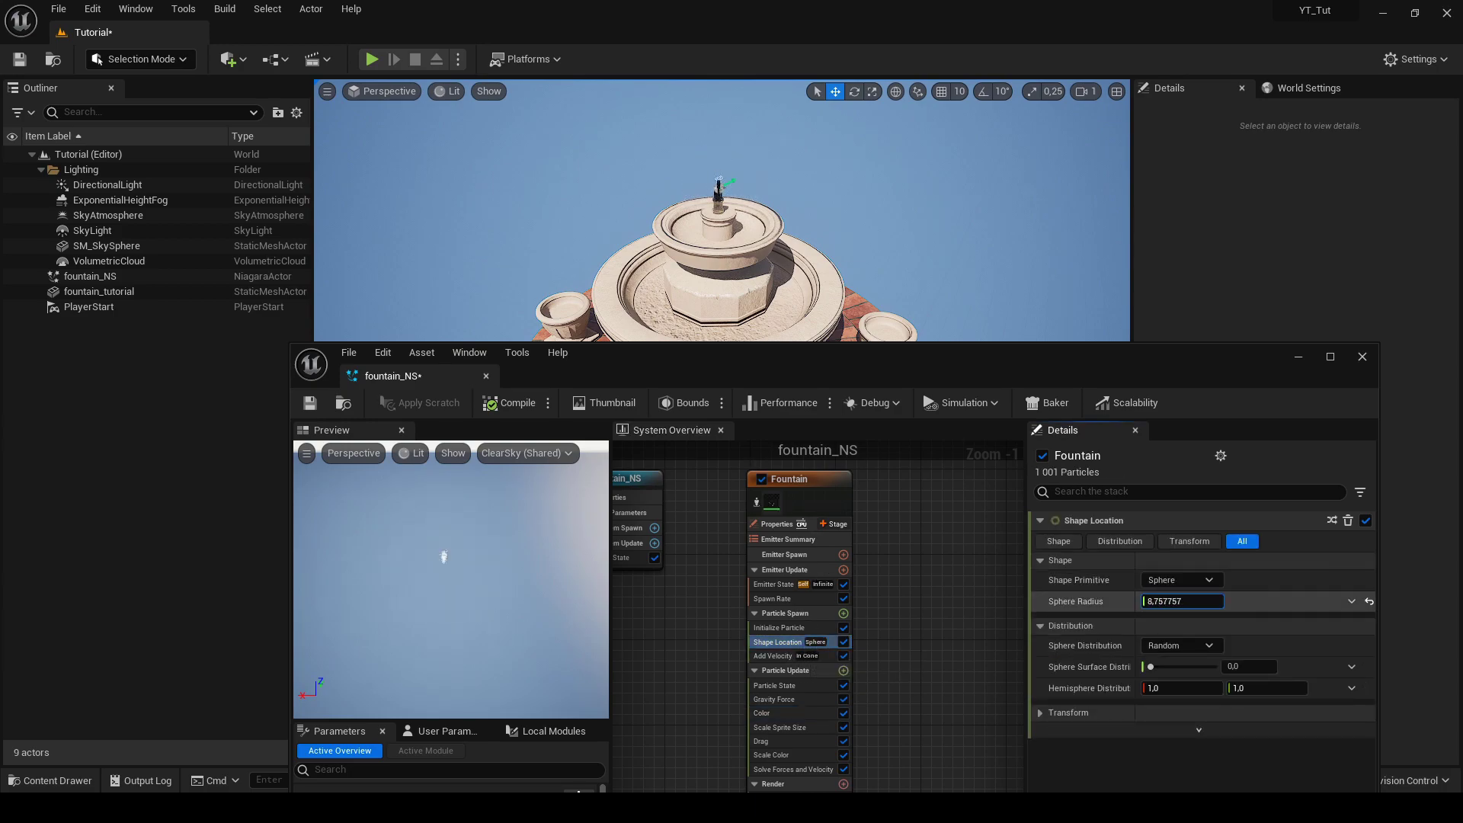
pyautogui.write('20')
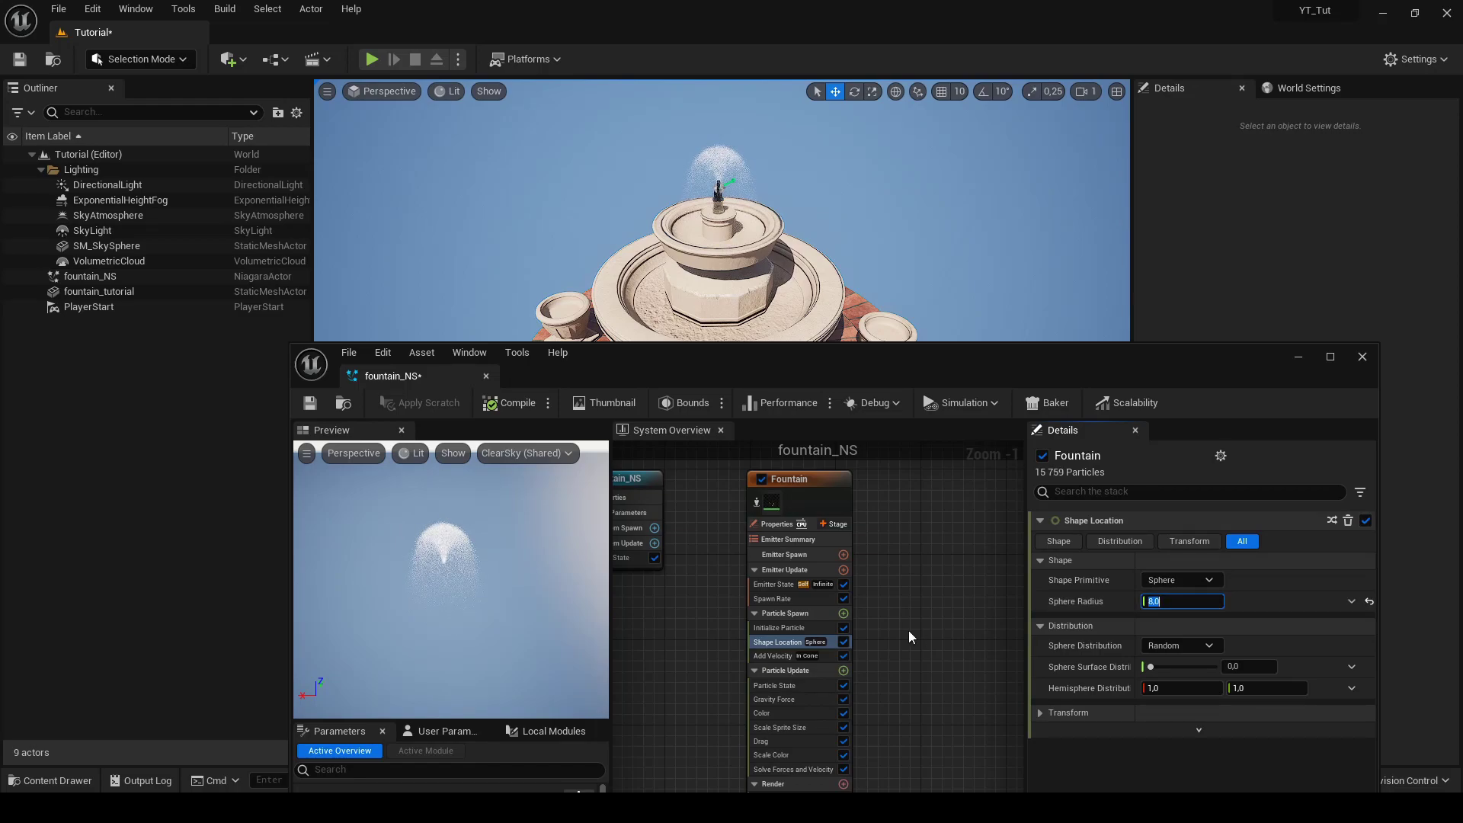
# Set the Mass Max in the Fountain emitter's Initialize Particle module to 4.25
pyautogui.click(812, 629)
pyautogui.scroll(-2, 1189, 716)
pyautogui.click(1189, 735)
pyautogui.moveTo(1212, 354); pyautogui.dragTo(1229, 123)
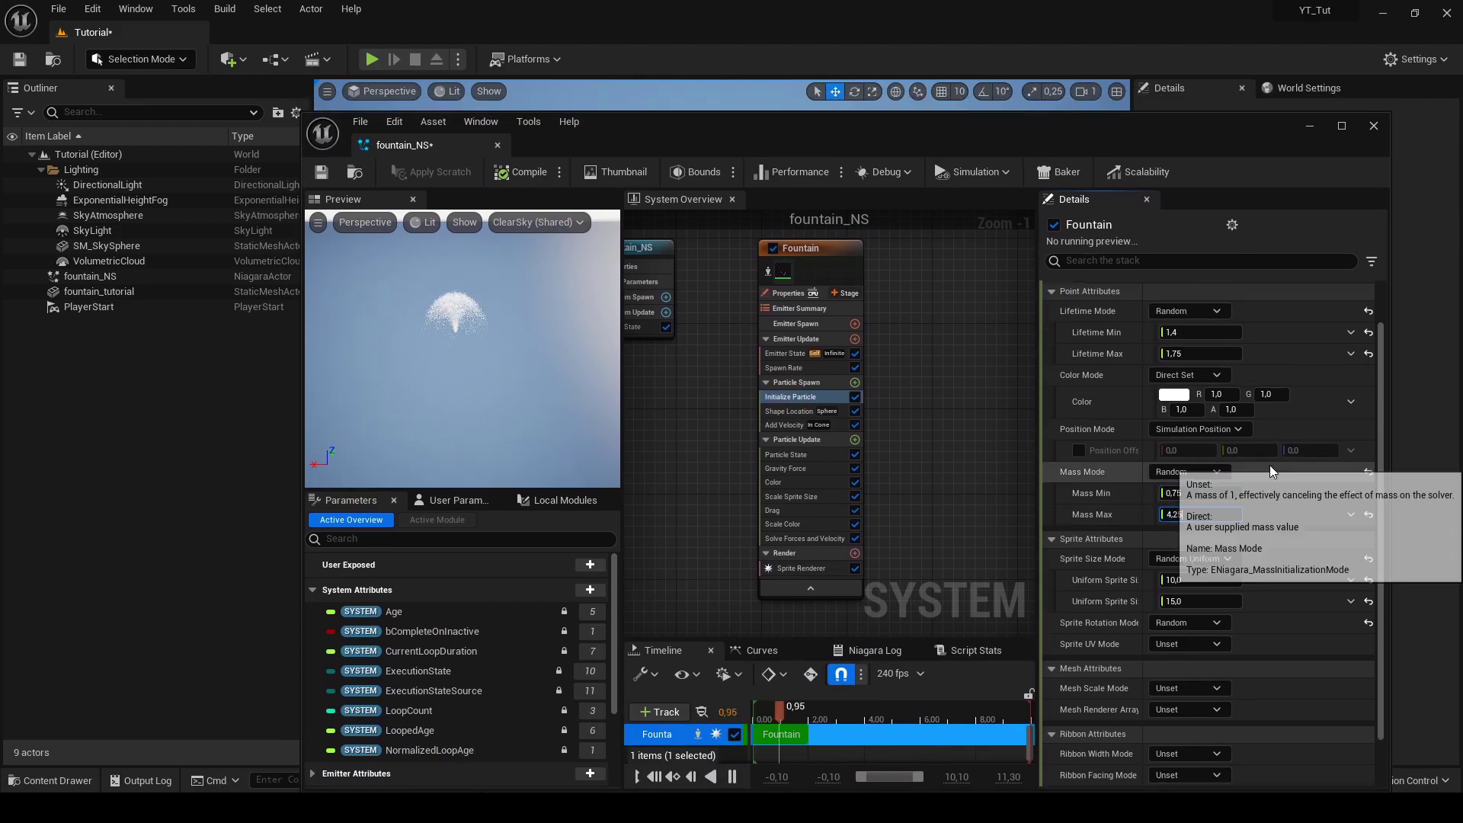
# Check Spawn Rate and Emitter State, try an Add Velocity distribution along the cone axis of about 0.46, and undo it
pyautogui.click(783, 368)
pyautogui.click(790, 355)
pyautogui.moveTo(953, 150); pyautogui.dragTo(947, 354)
pyautogui.click(793, 628)
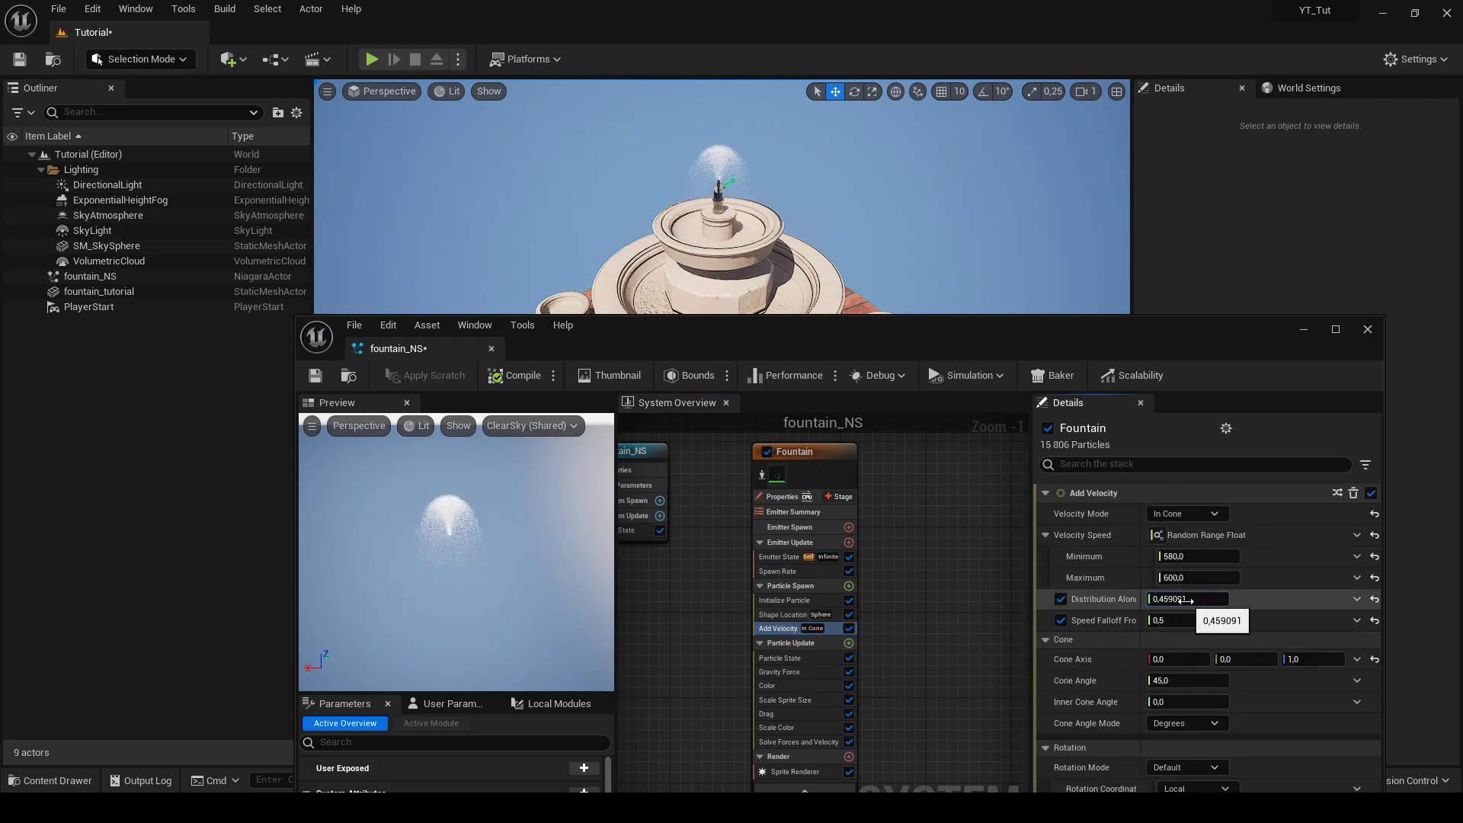
pyautogui.hotkey('ctrl', 'z')
# Widen the spray through Add Velocity's cone angle, trying 180 degrees and settling on 64
pyautogui.click(796, 600)
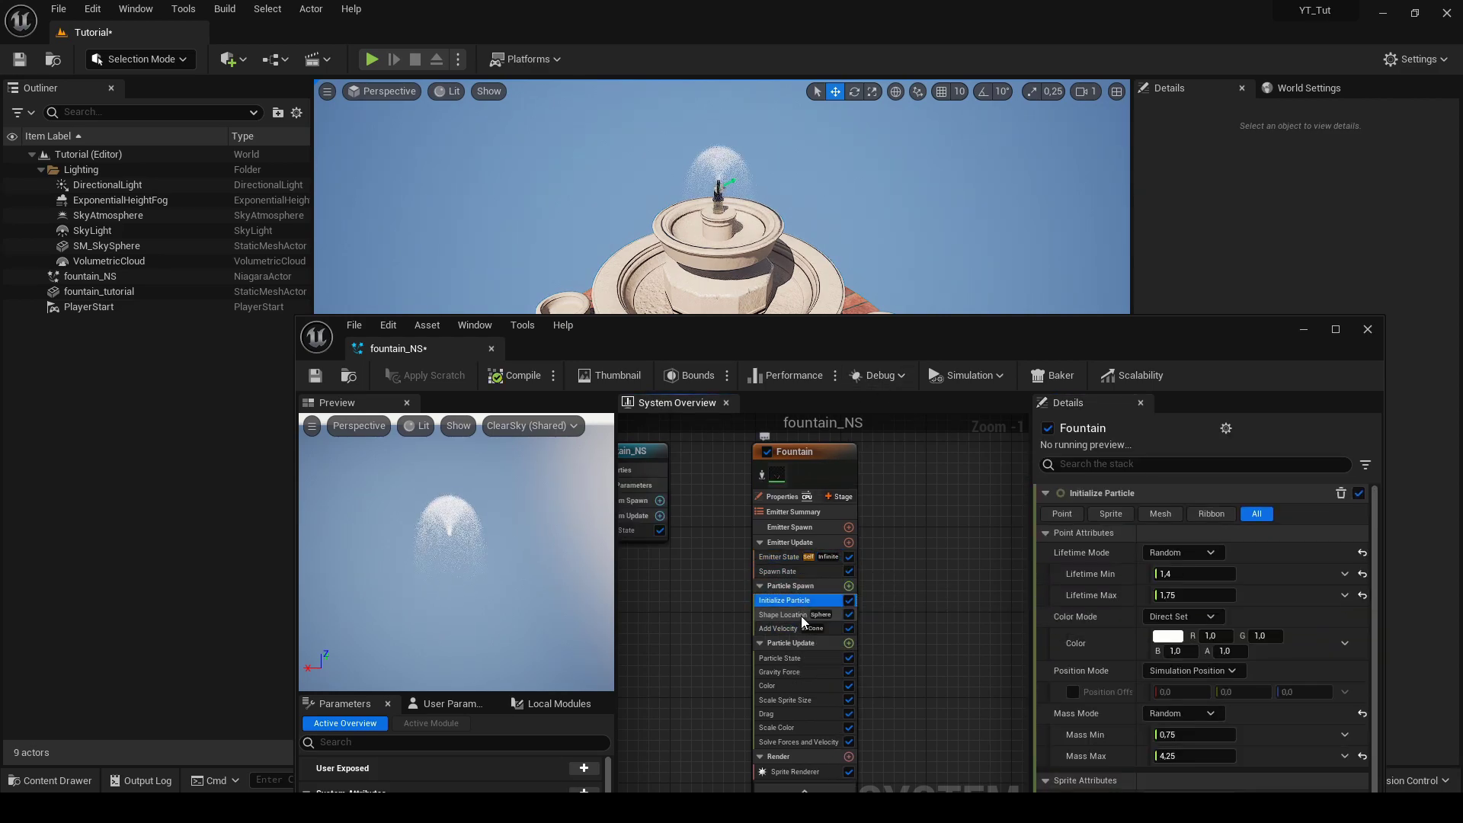
pyautogui.click(793, 614)
pyautogui.click(793, 628)
pyautogui.click(1189, 681)
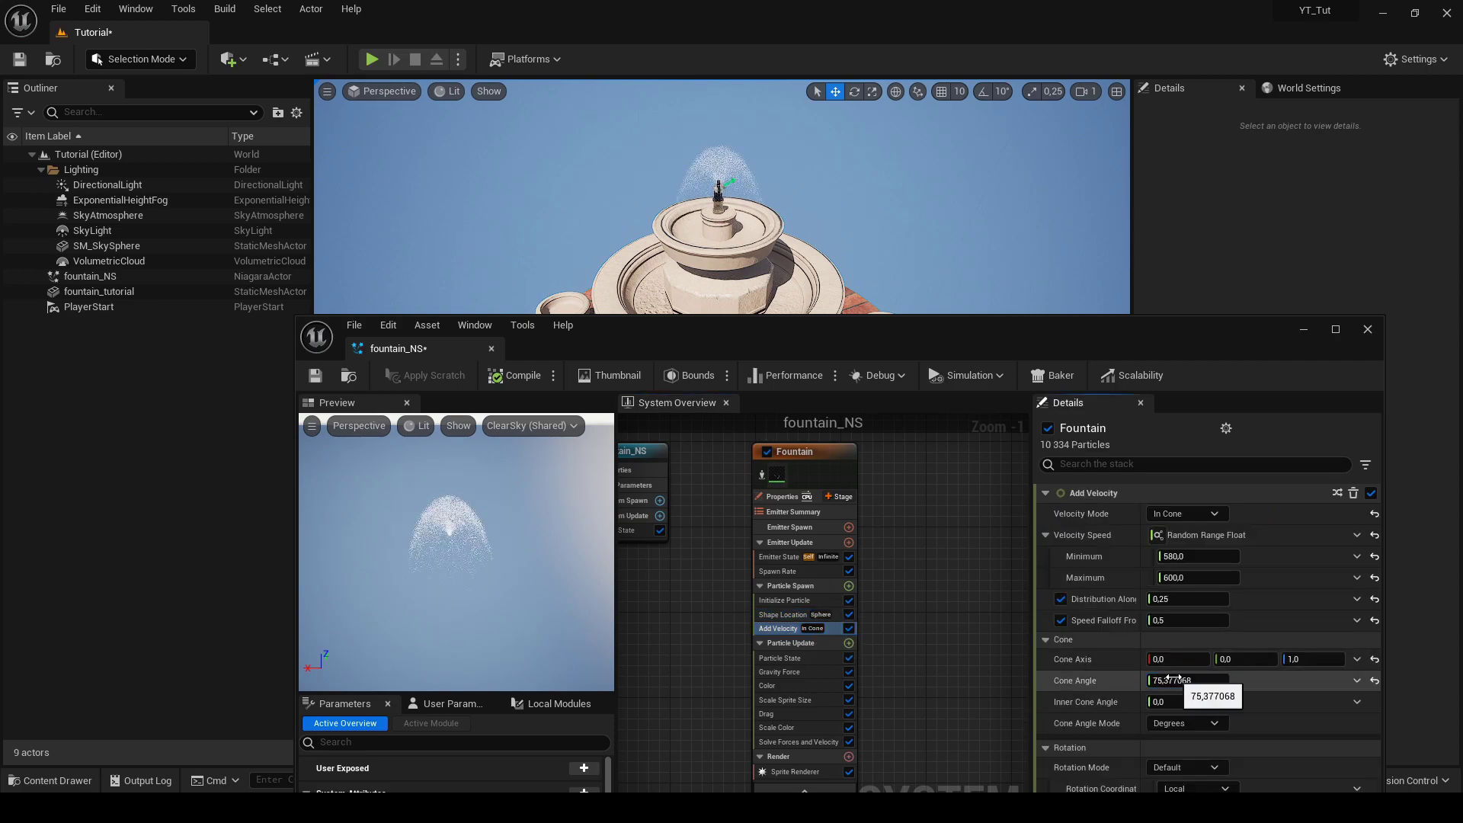
pyautogui.write('180')
pyautogui.press('Return')
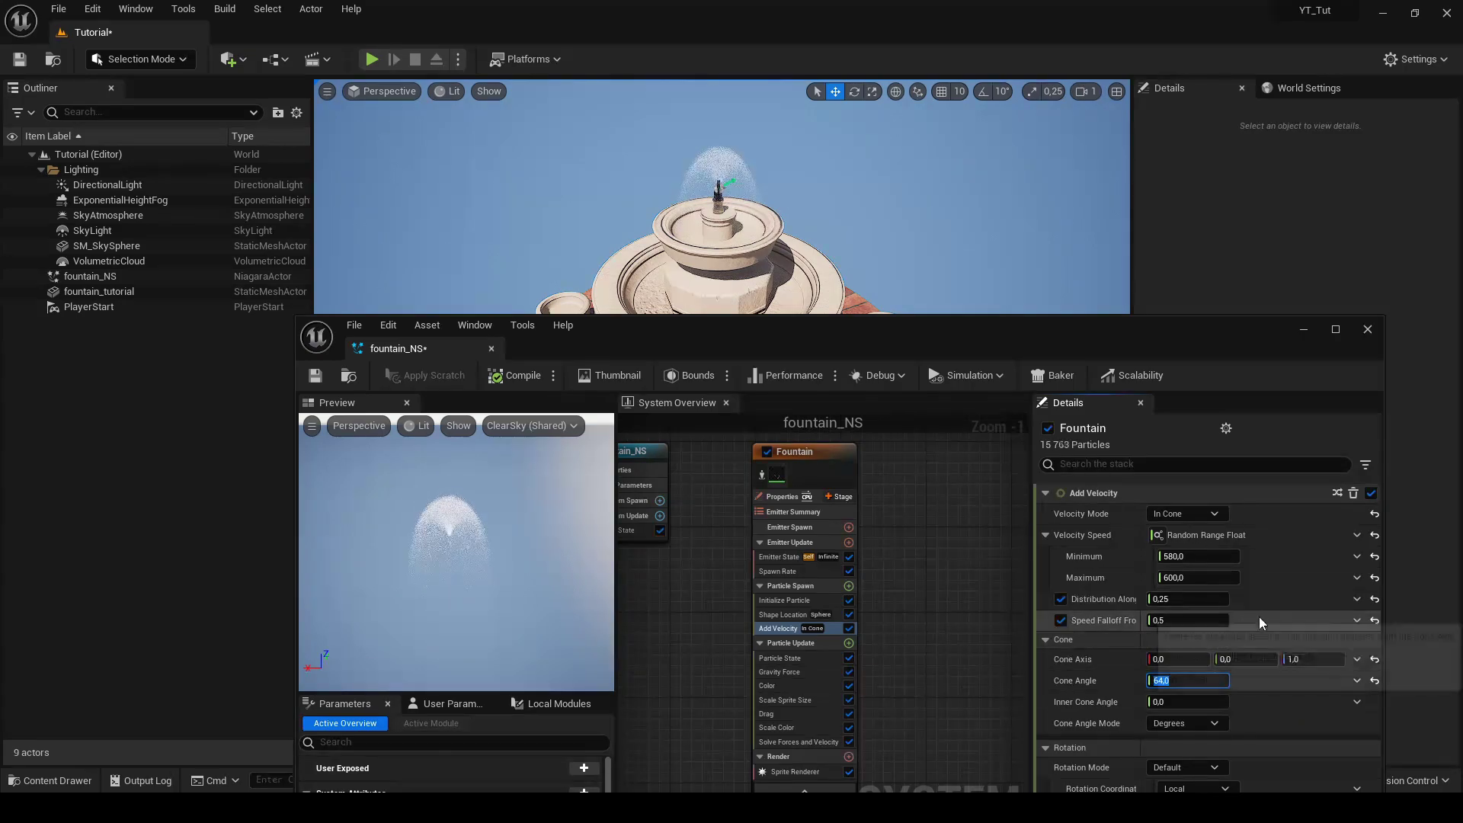
# Try Add Velocity speed values of 1200 and 800 for a taller spray
pyautogui.click(1202, 557)
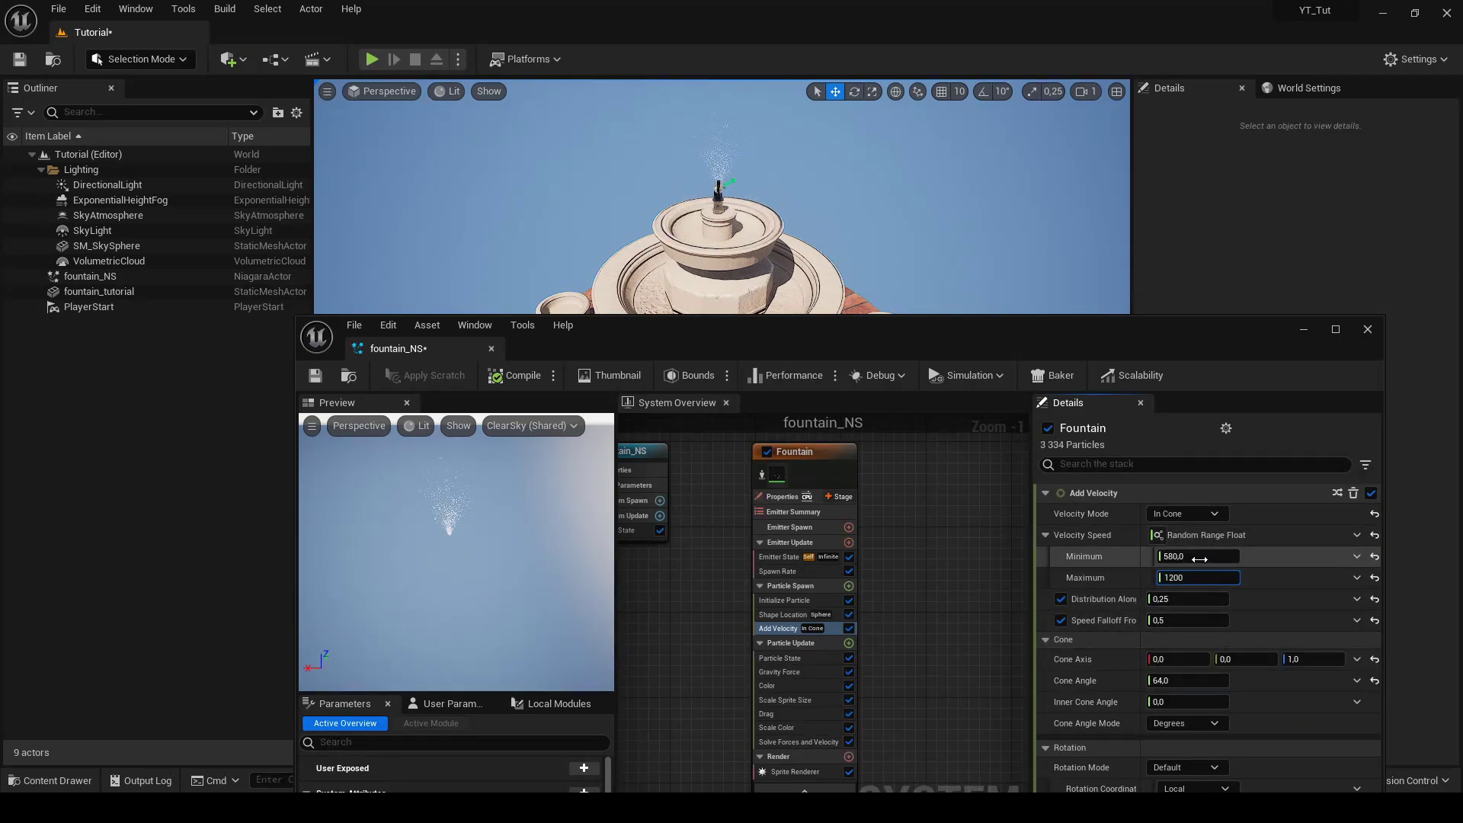
pyautogui.write('1200')
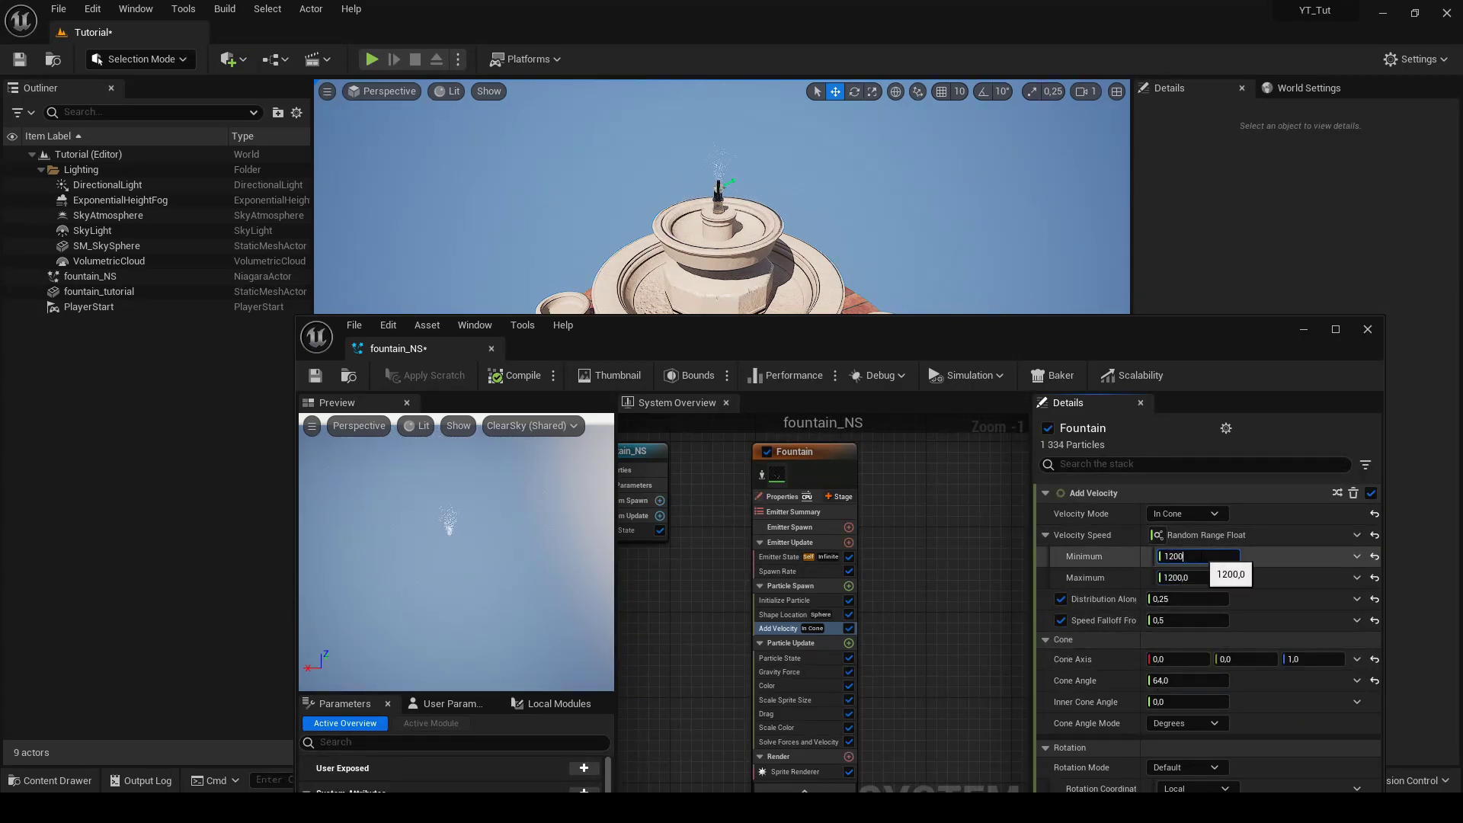
pyautogui.write('800')
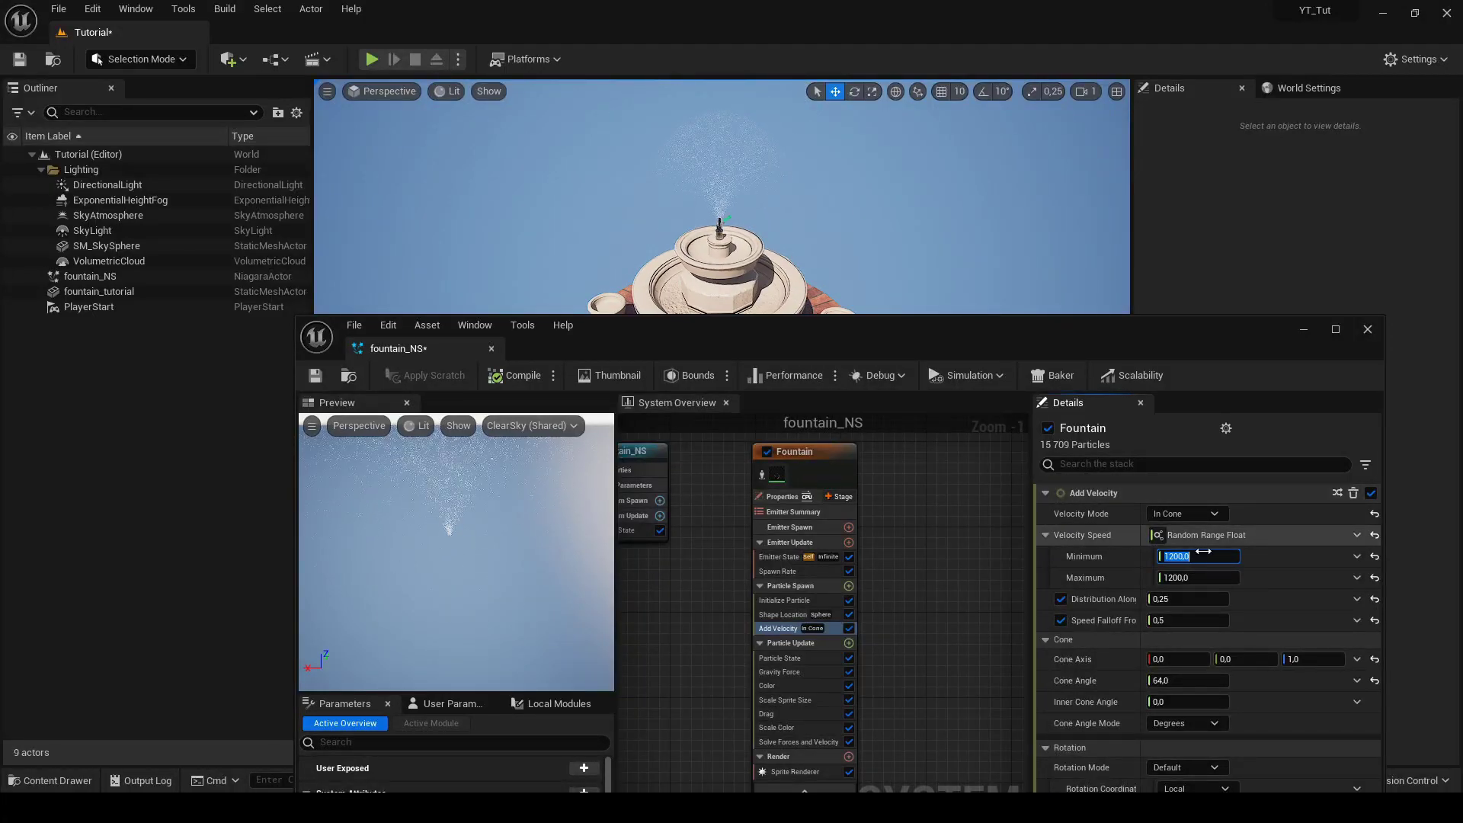
pyautogui.press('Return')
pyautogui.click(1210, 577)
pyautogui.write('8')
pyautogui.moveTo(864, 227); pyautogui.dragTo(867, 232, button='right')
# Set both the minimum and maximum Add Velocity speed to 700 and select the fountain effect in the level
pyautogui.click(1190, 557)
pyautogui.write('700')
pyautogui.click(1191, 579)
pyautogui.write('700')
pyautogui.press('Return')
pyautogui.click(723, 194)
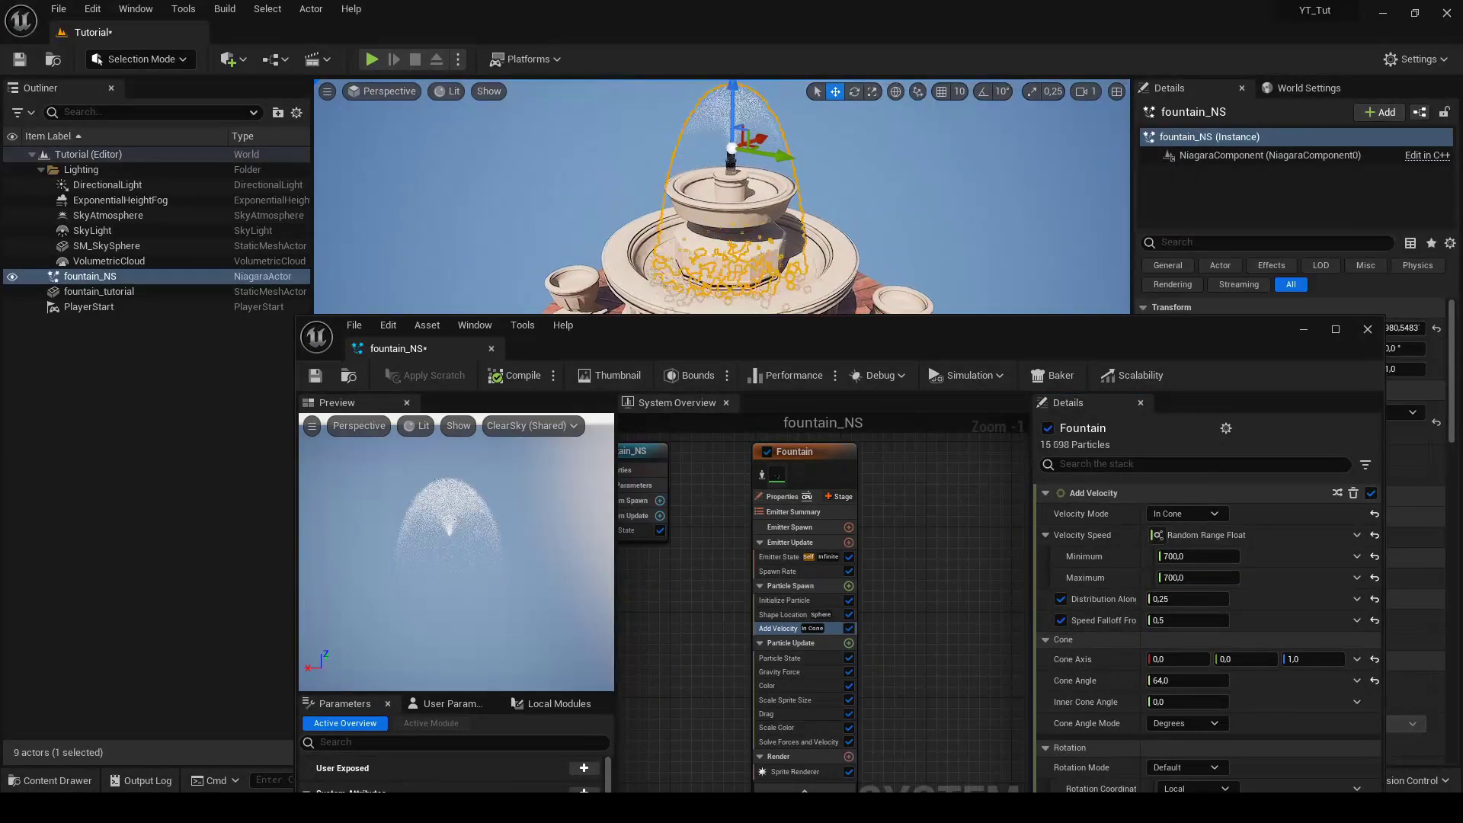
# Try a Cone Angle of 120 and a small Inner Cone Angle, restoring 64 and 0
pyautogui.click(1186, 681)
pyautogui.write('120')
pyautogui.press('Return')
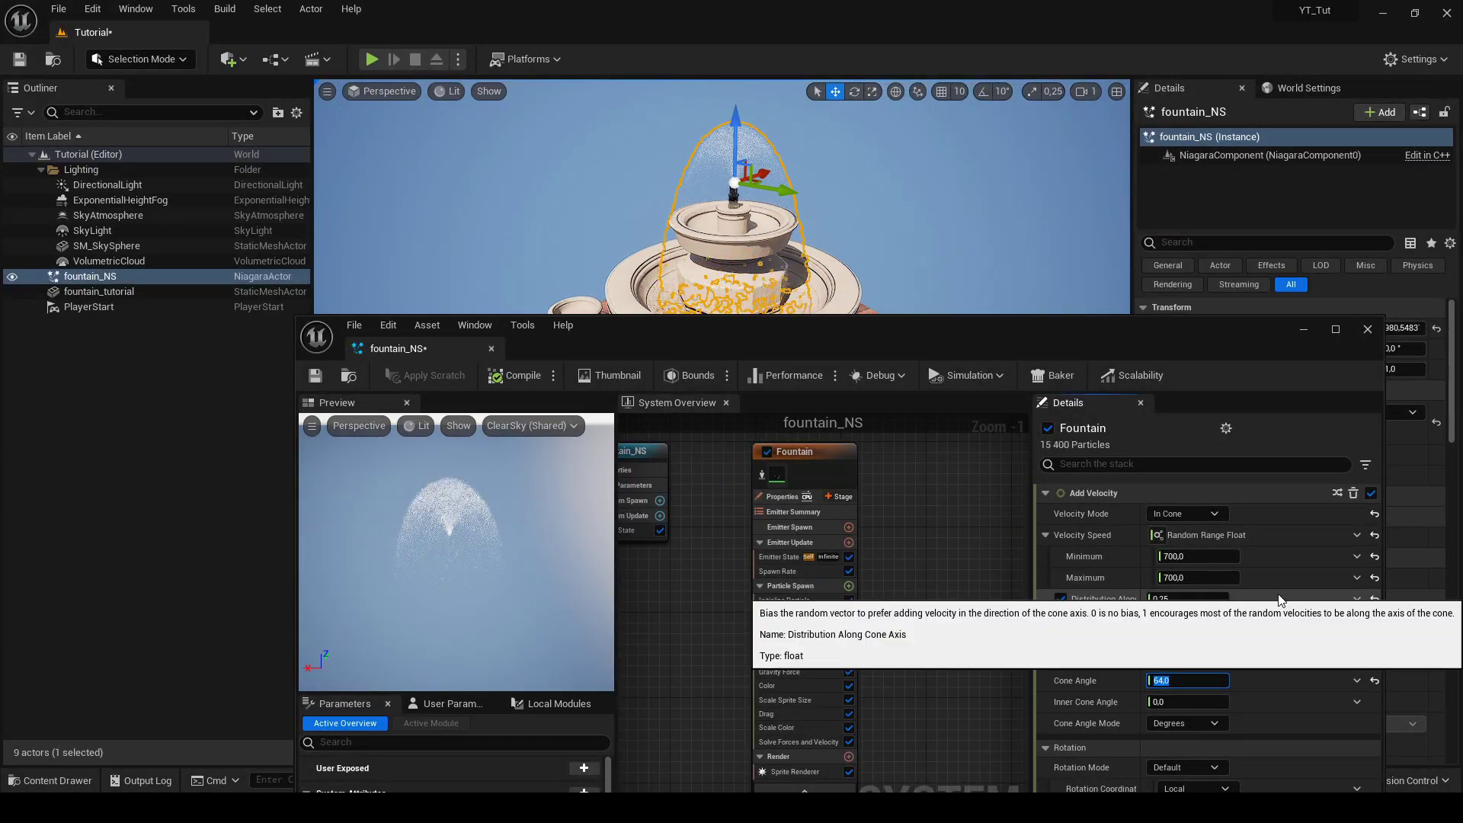
pyautogui.hotkey('ctrl', 'z')
pyautogui.moveTo(1178, 701); pyautogui.dragTo(1181, 701)
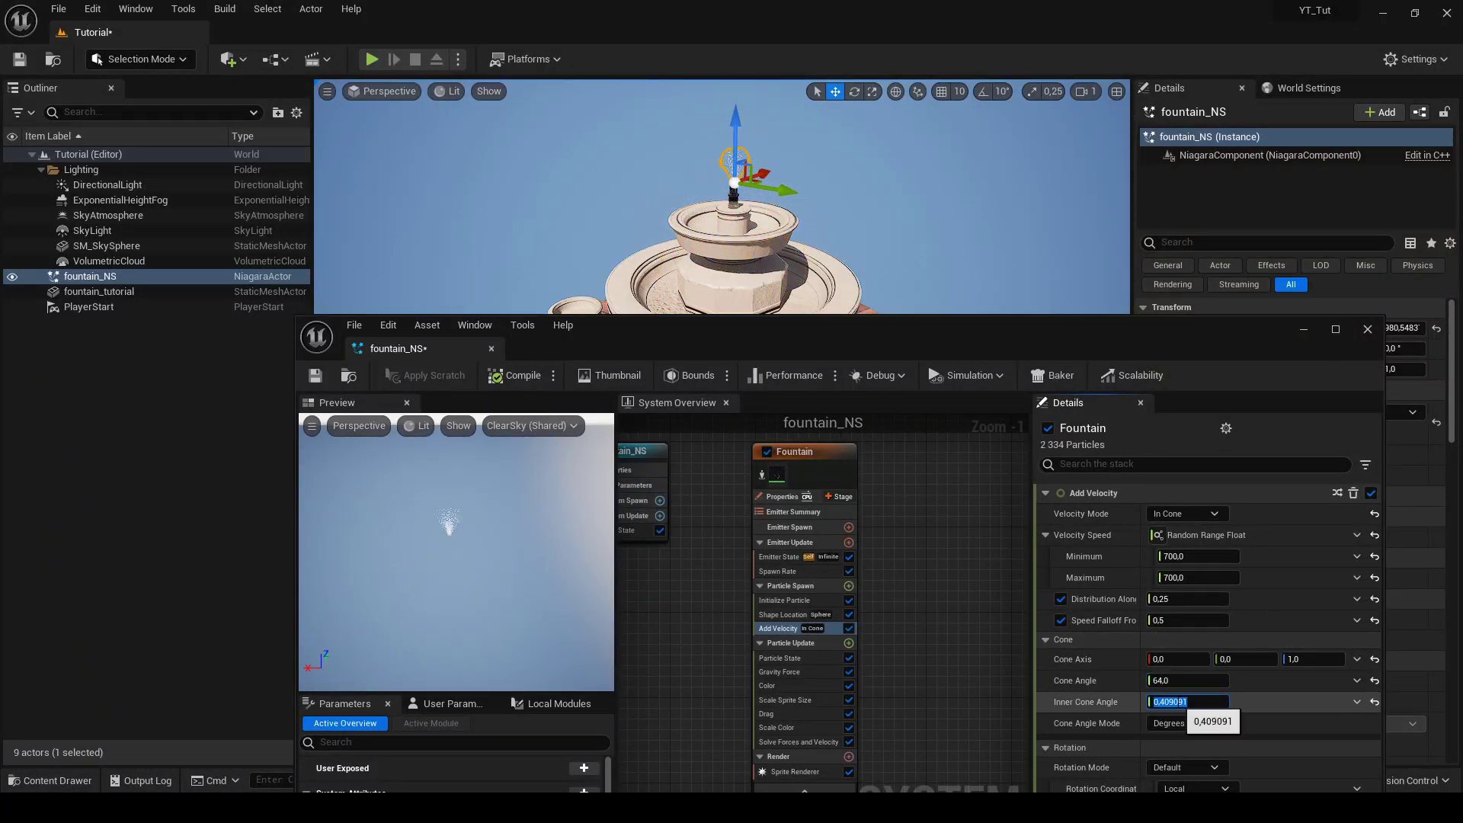
pyautogui.write('0')
pyautogui.press('Return')
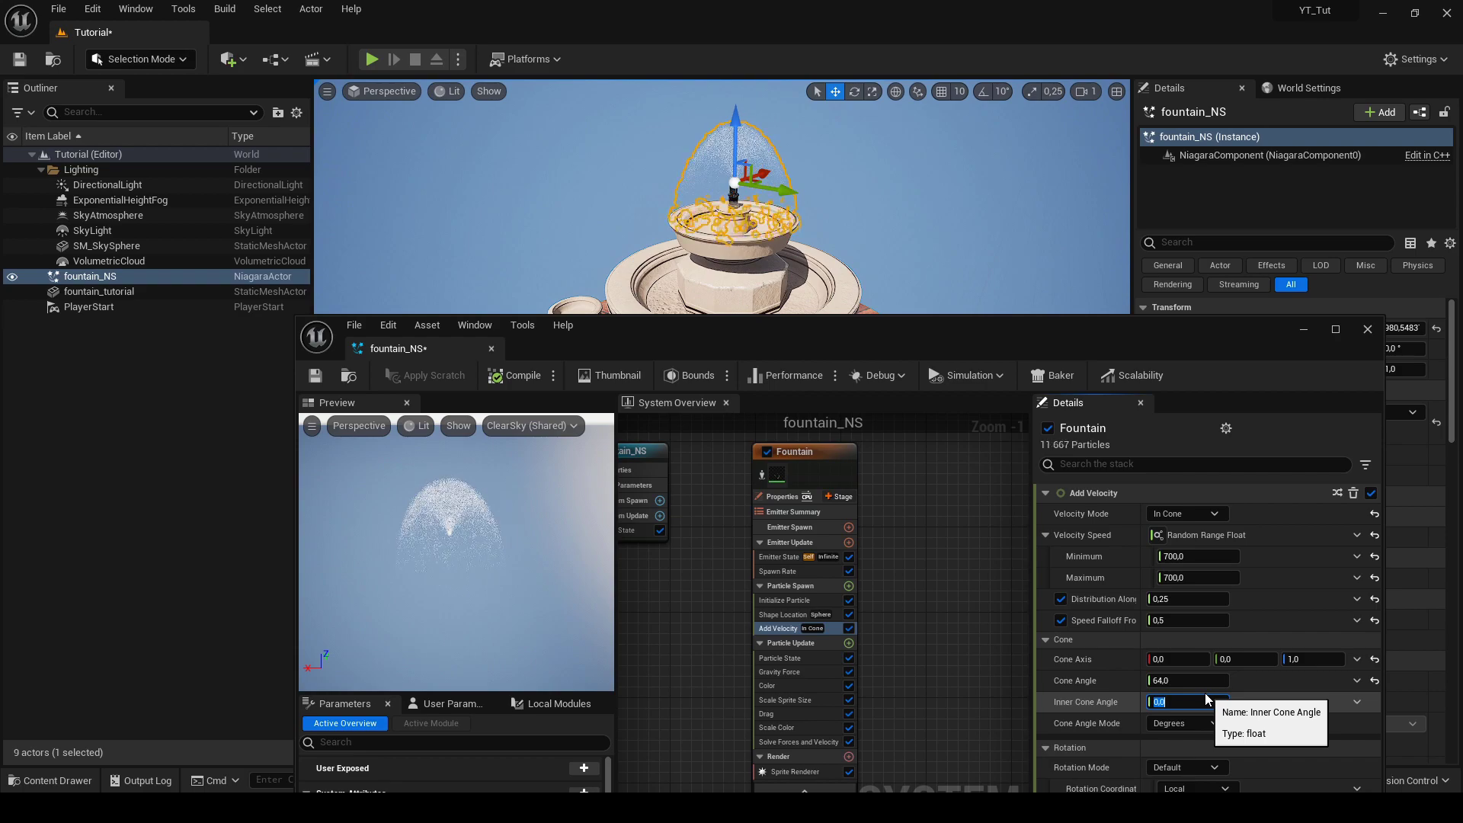
# Try Inner Cone Angle values of 16 and 8 in Add Velocity, settling on 16
pyautogui.write('16')
pyautogui.press('Return')
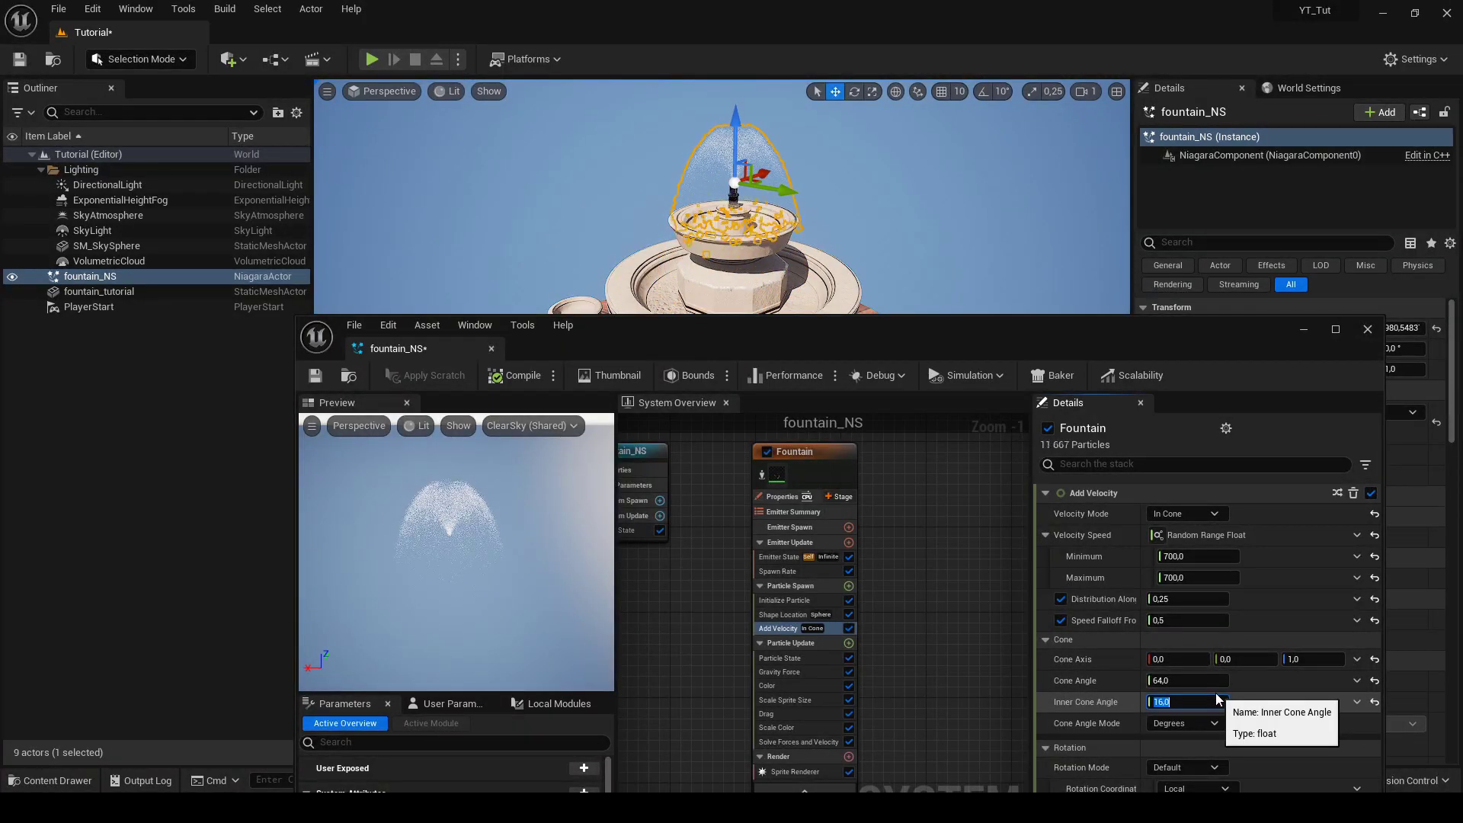
pyautogui.write('8')
pyautogui.press('Return')
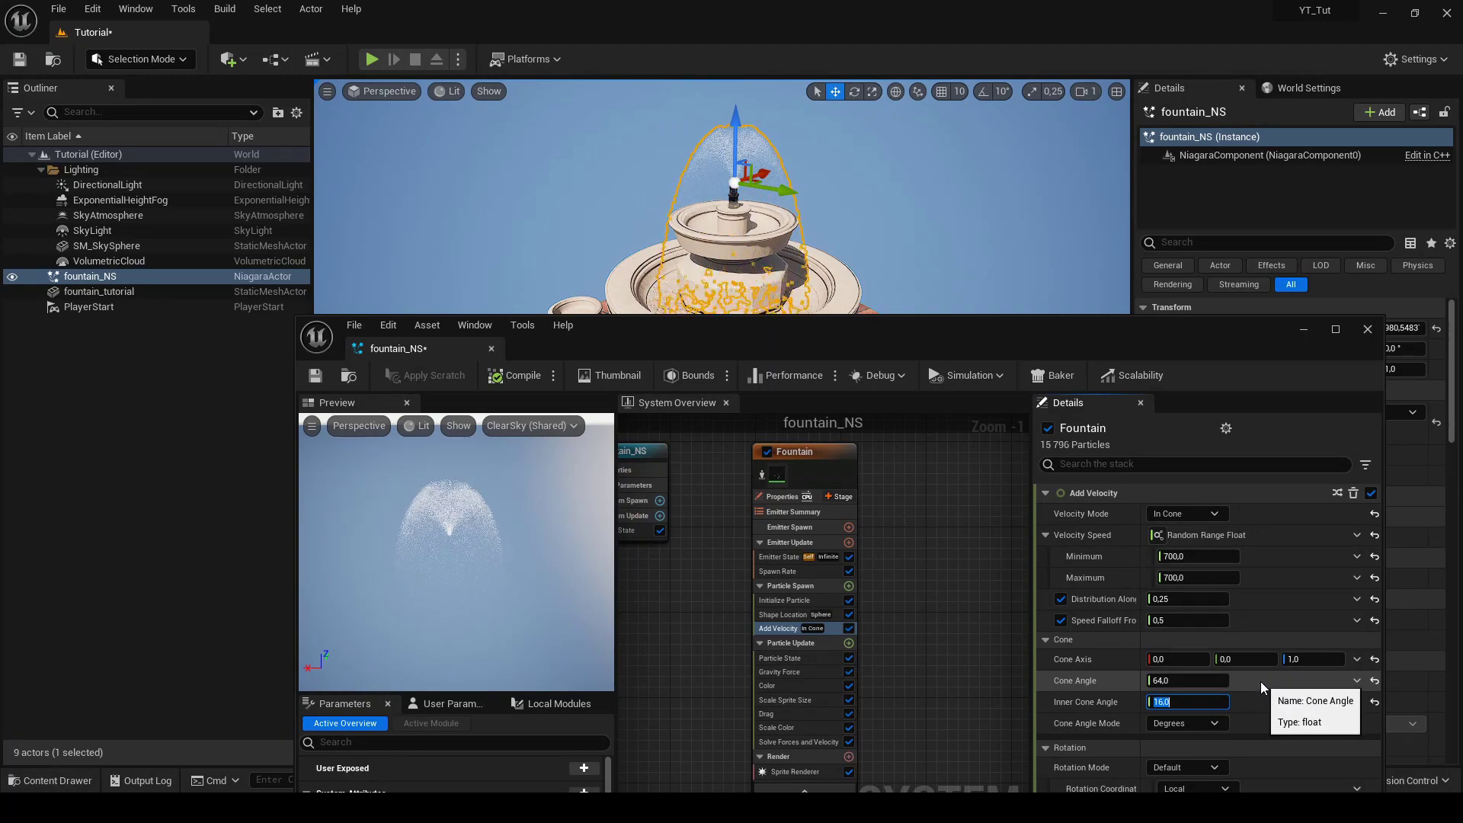
pyautogui.write('16')
pyautogui.press('Return')
# Try a Distribution Along Cone Axis of 0.5 and a Speed Falloff of 1, restoring 0.25 and 0.5
pyautogui.click(1216, 599)
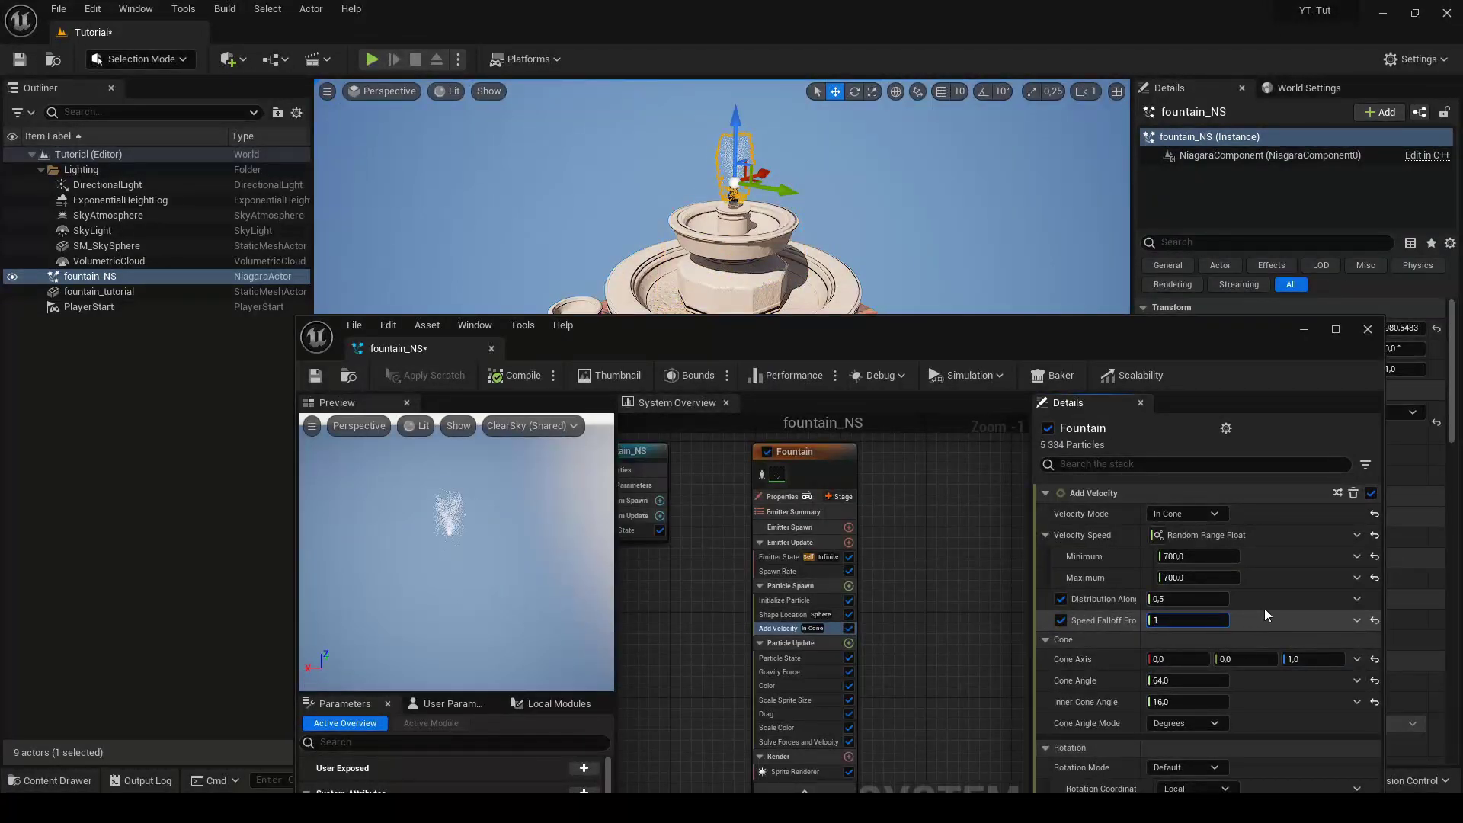
pyautogui.press('Return')
pyautogui.moveTo(1181, 627); pyautogui.dragTo(1164, 626)
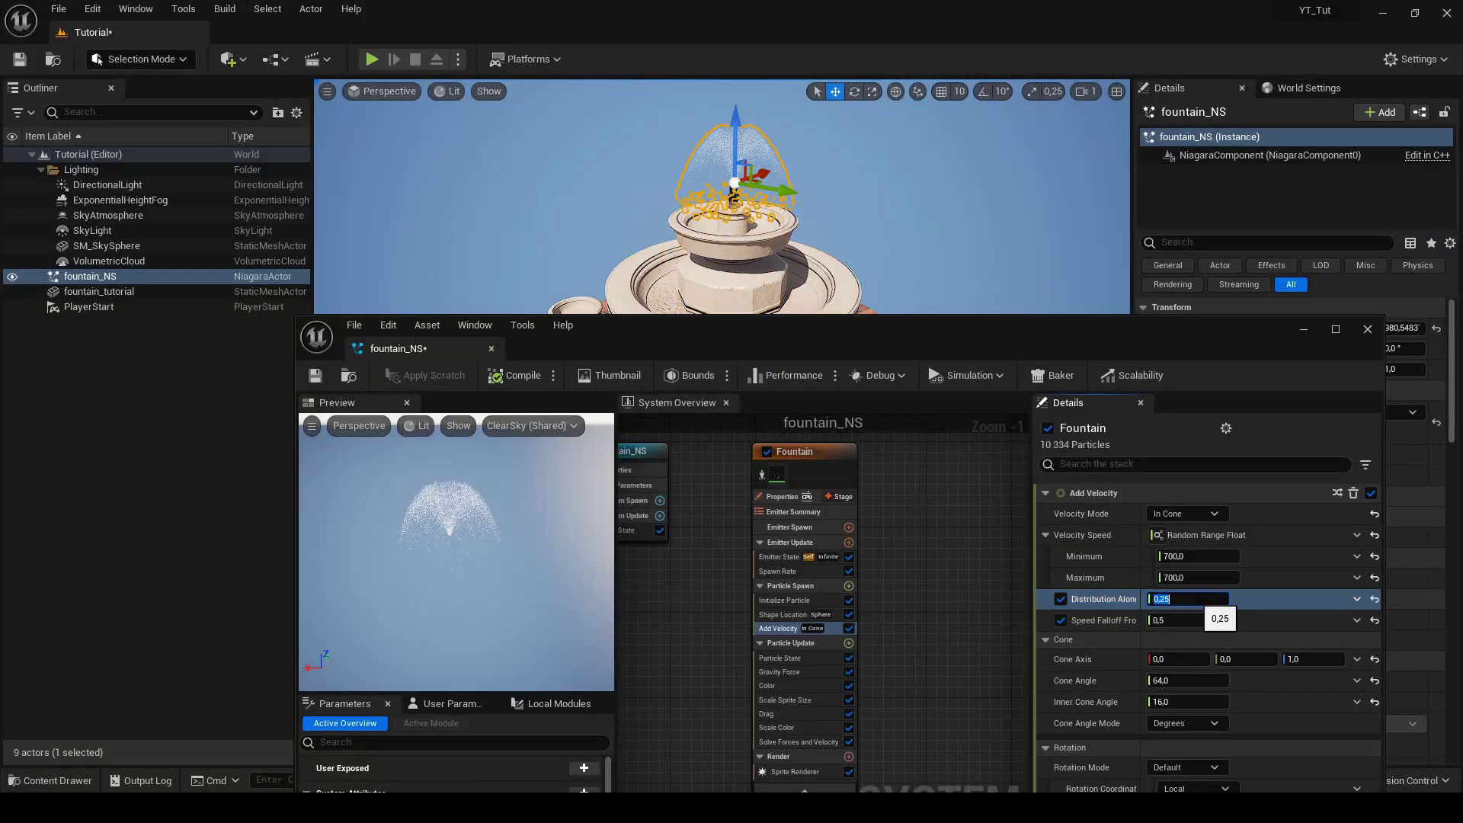
# Set Initialize Particle's Lifetime Min to 2.5 and Lifetime Max to 3, and its Mass Max to 1.25
pyautogui.click(796, 699)
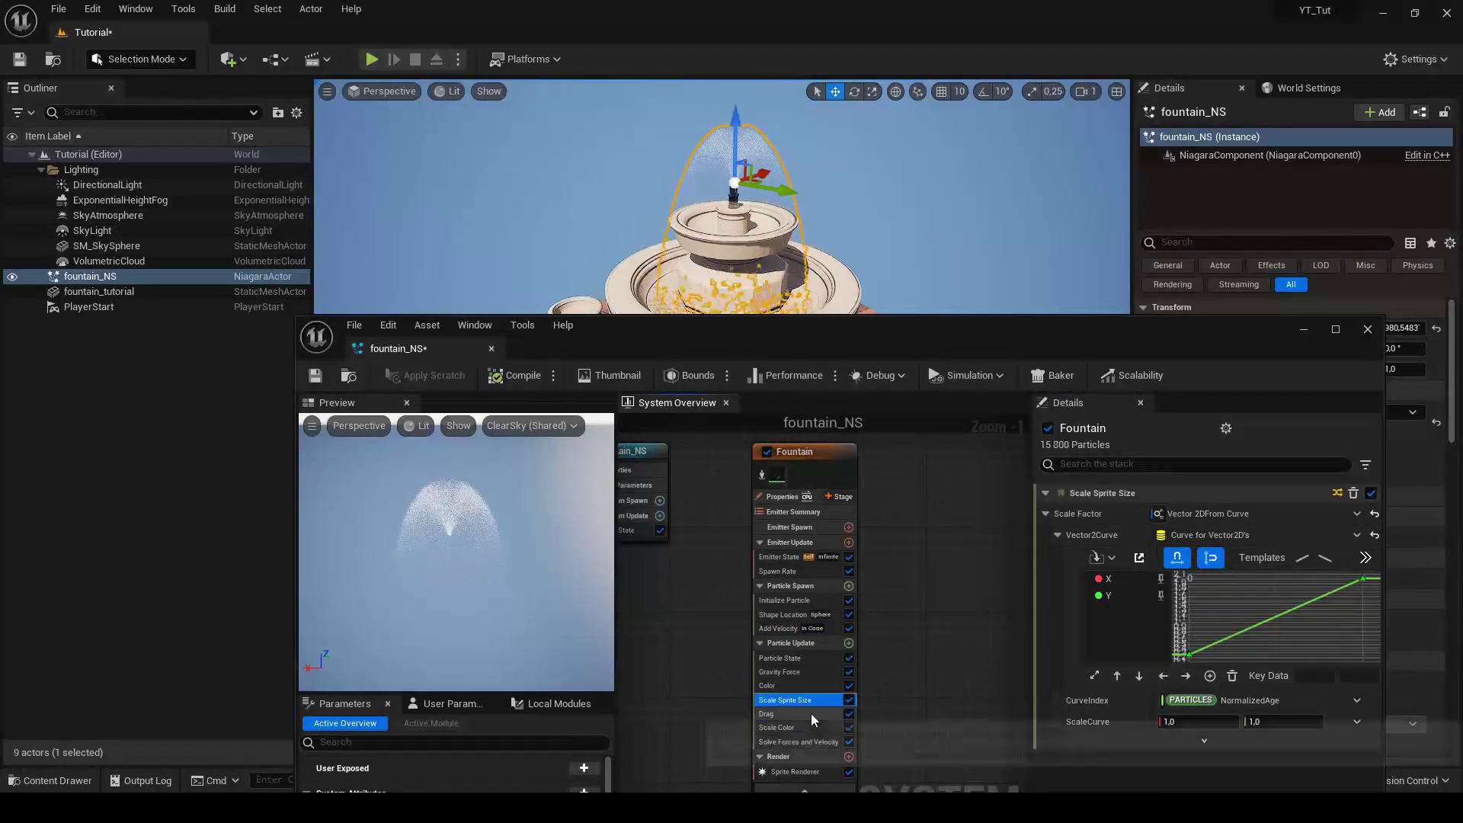
pyautogui.click(785, 556)
pyautogui.click(781, 571)
pyautogui.click(785, 599)
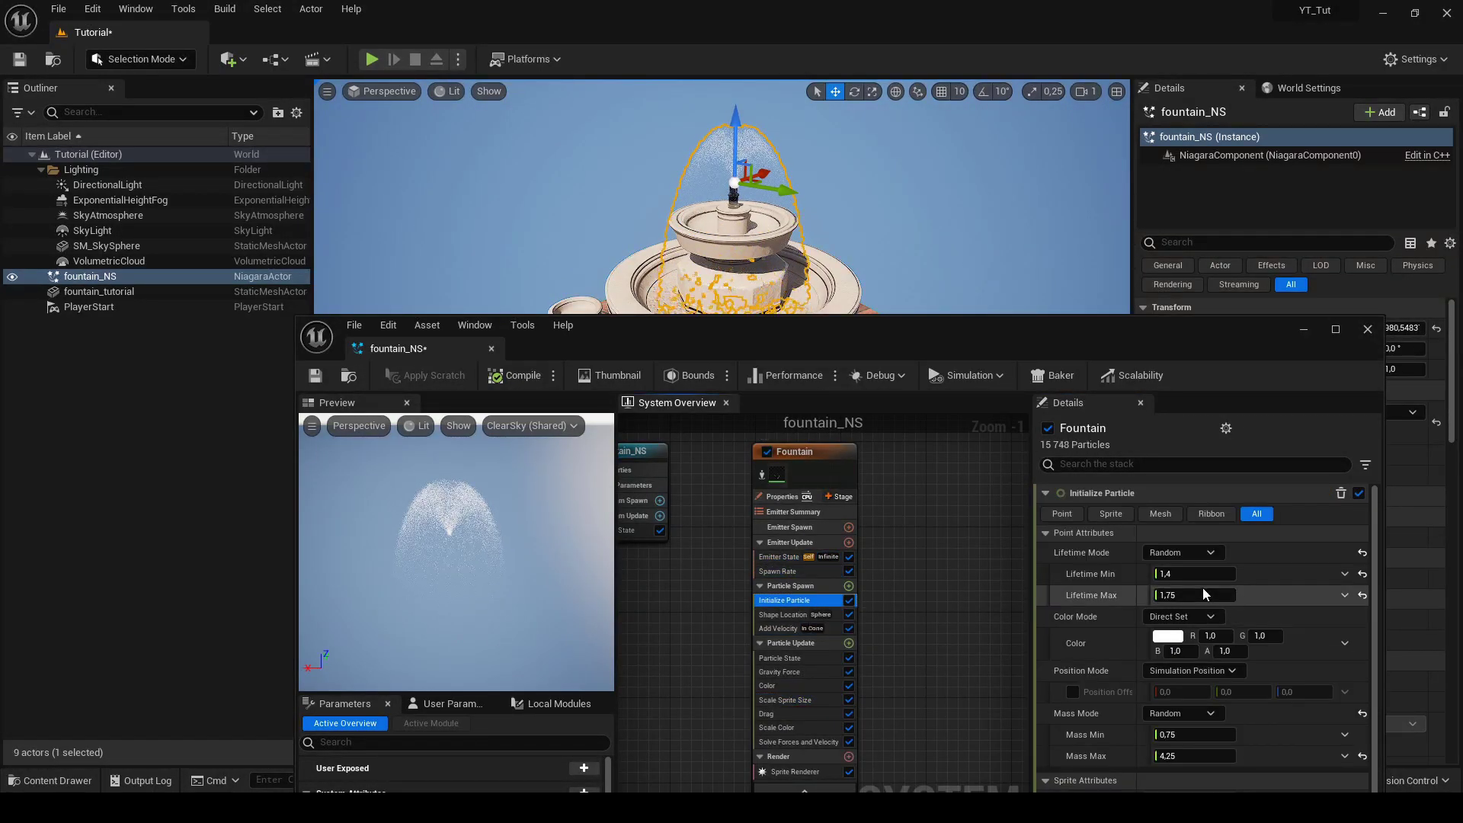
pyautogui.click(966, 242)
pyautogui.moveTo(967, 241); pyautogui.dragTo(983, 267, button='right')
pyautogui.moveTo(707, 217); pyautogui.dragTo(705, 221, button='right')
pyautogui.click(1212, 573)
pyautogui.write('2,5')
pyautogui.press('Return')
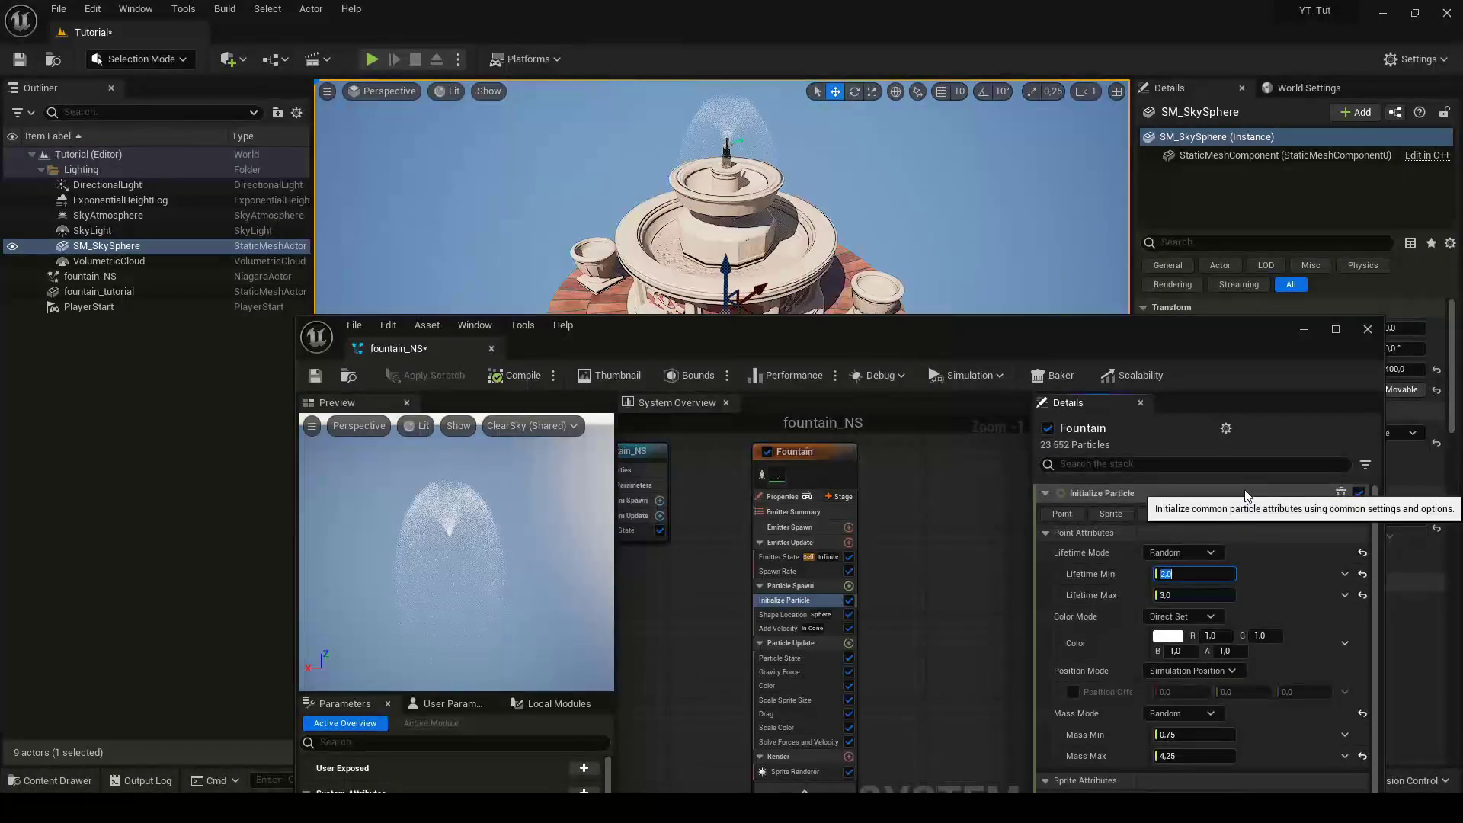
pyautogui.click(1204, 756)
pyautogui.write('1,25')
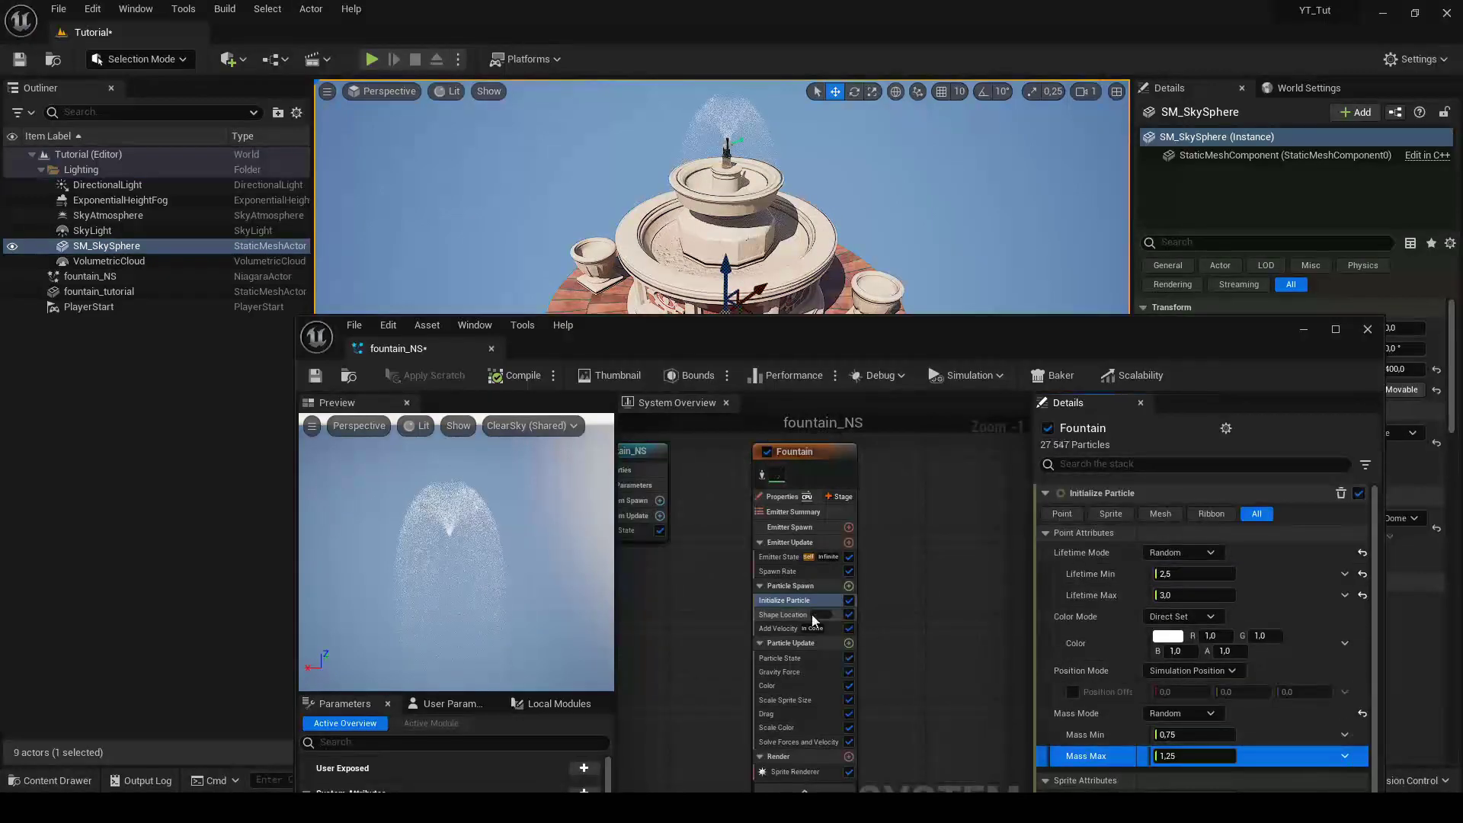
# Check Shape Location and Add Velocity's mode options, and try another Cone Angle before restoring it to 64
pyautogui.click(785, 615)
pyautogui.click(784, 631)
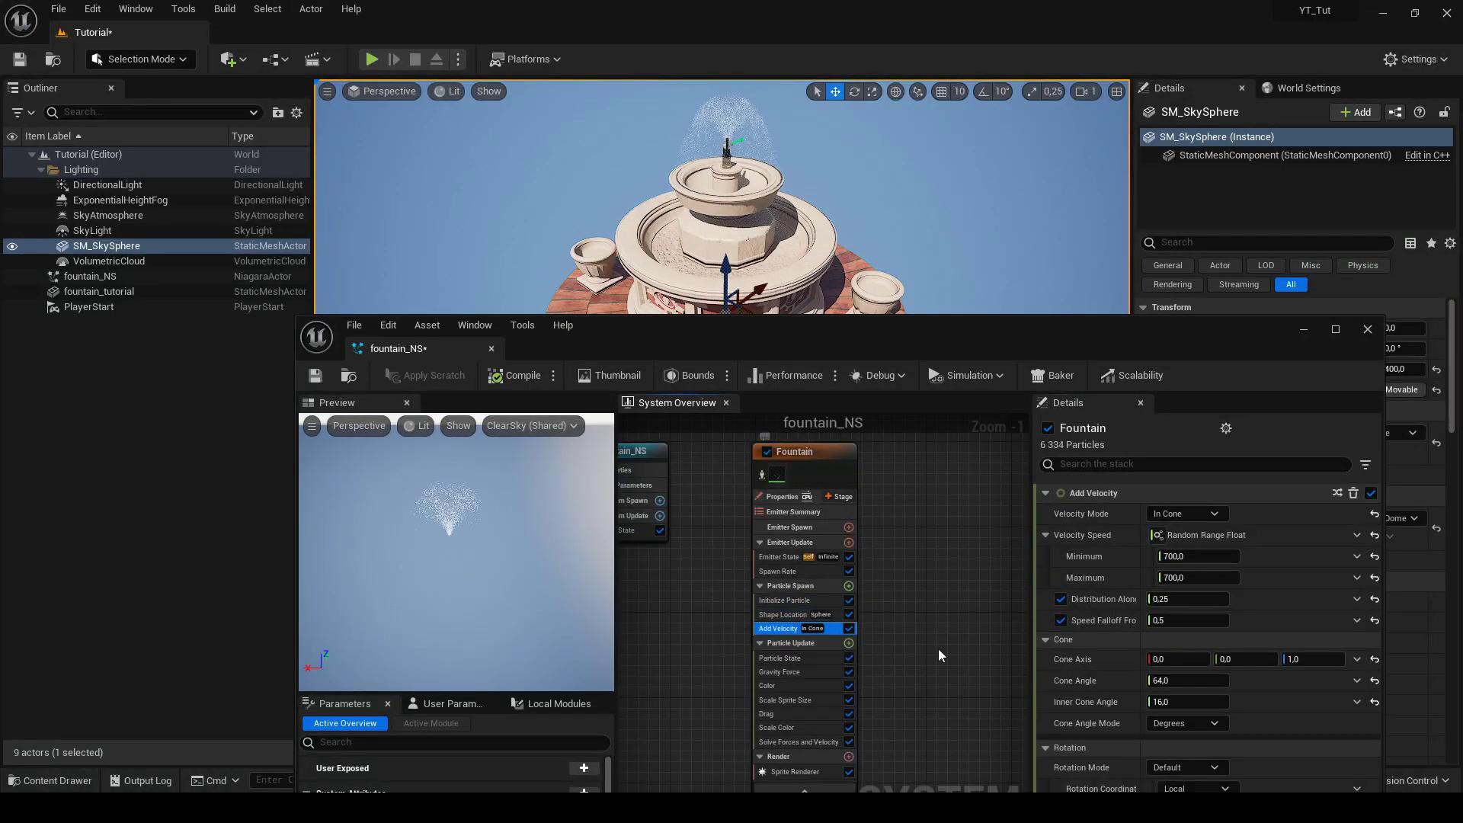
pyautogui.click(1213, 516)
pyautogui.click(1182, 567)
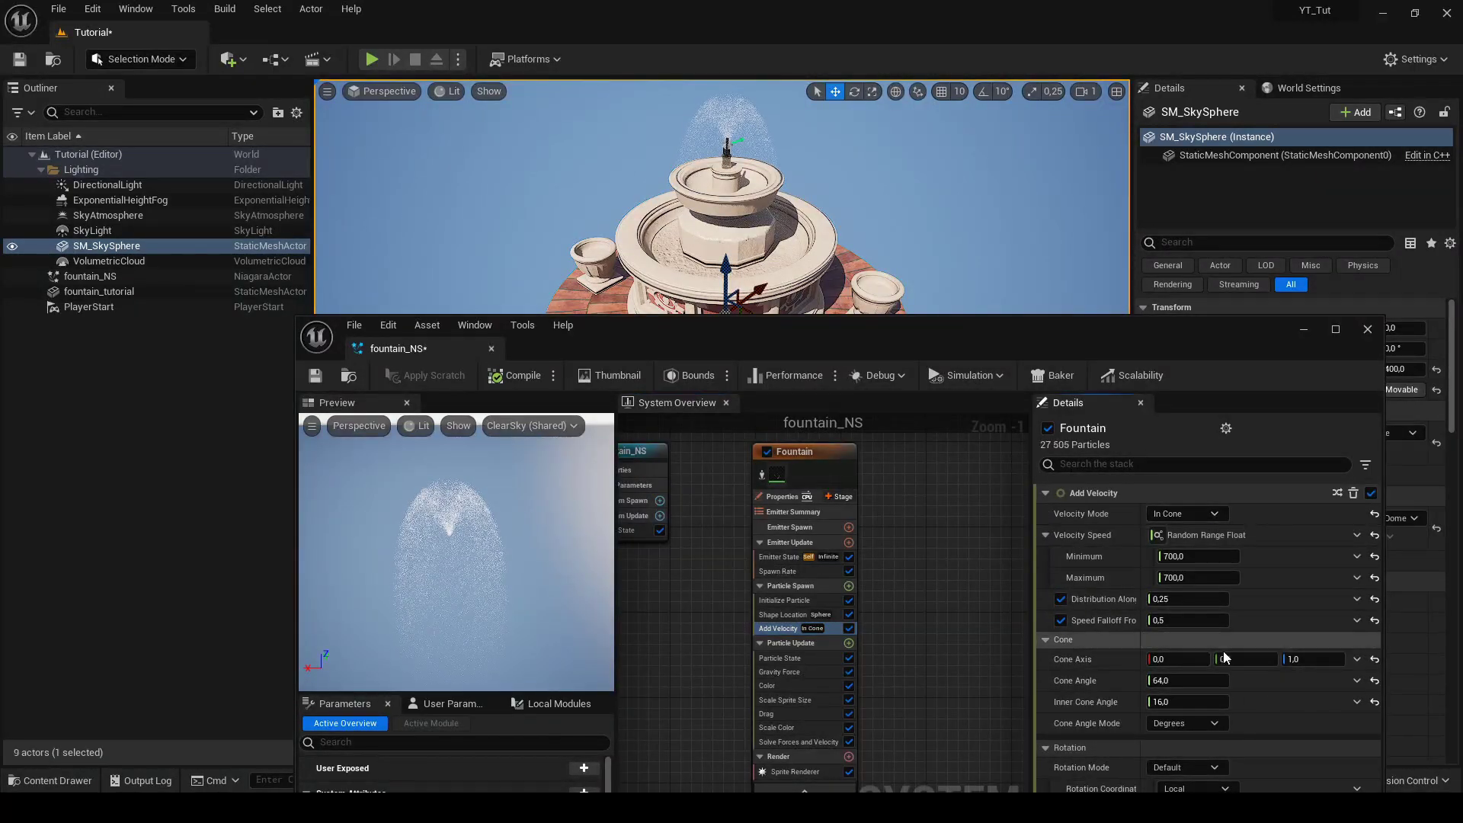
pyautogui.moveTo(1189, 680); pyautogui.dragTo(1194, 683)
pyautogui.click(1195, 683)
pyautogui.write('64')
pyautogui.press('Return')
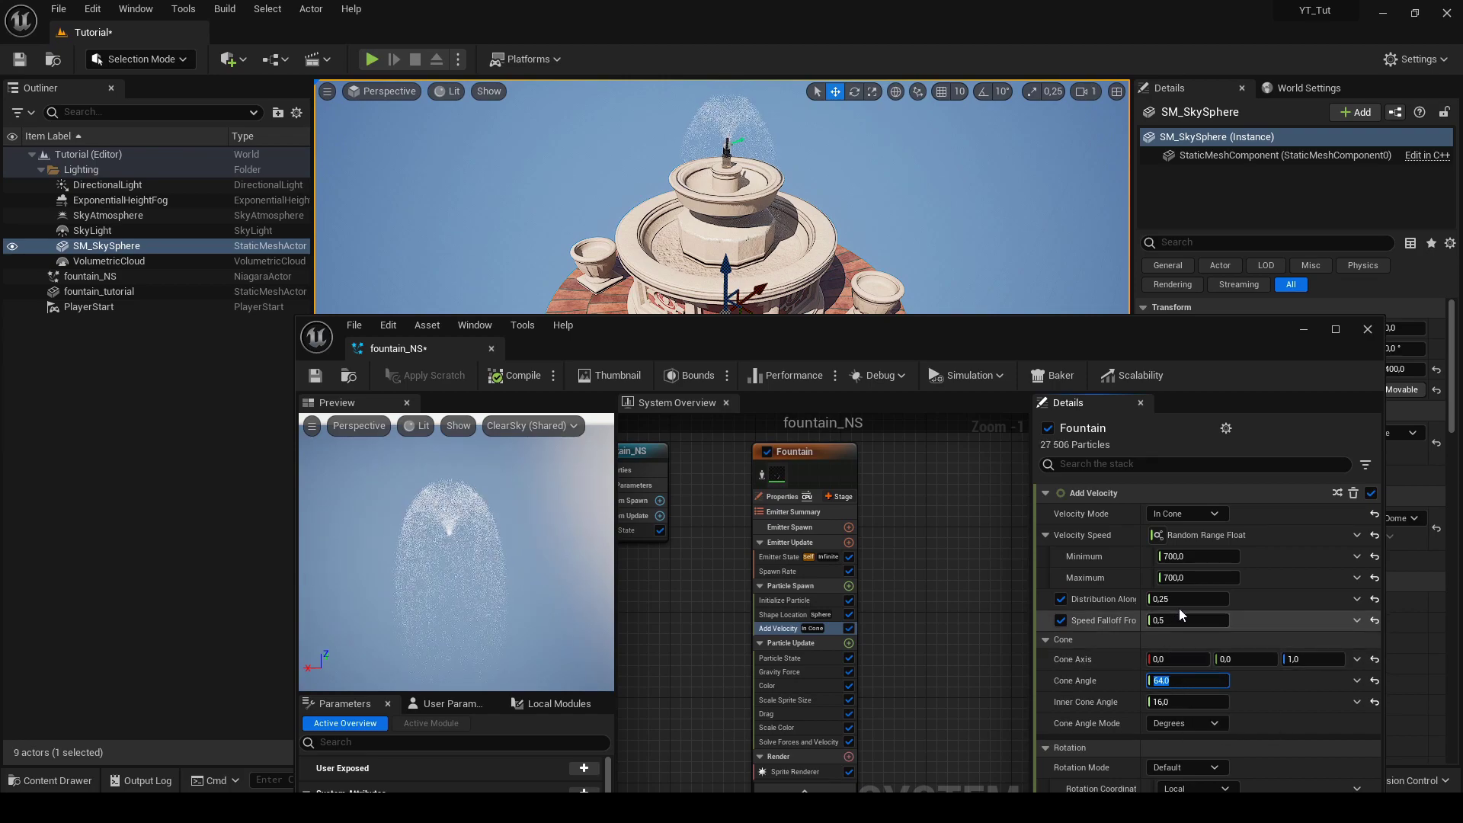
# Set Initialize Particle's uniform sprite size to a minimum of 20 and a maximum of 30
pyautogui.moveTo(1151, 330); pyautogui.dragTo(1112, 166)
pyautogui.click(748, 452)
pyautogui.moveTo(972, 171); pyautogui.dragTo(977, 381)
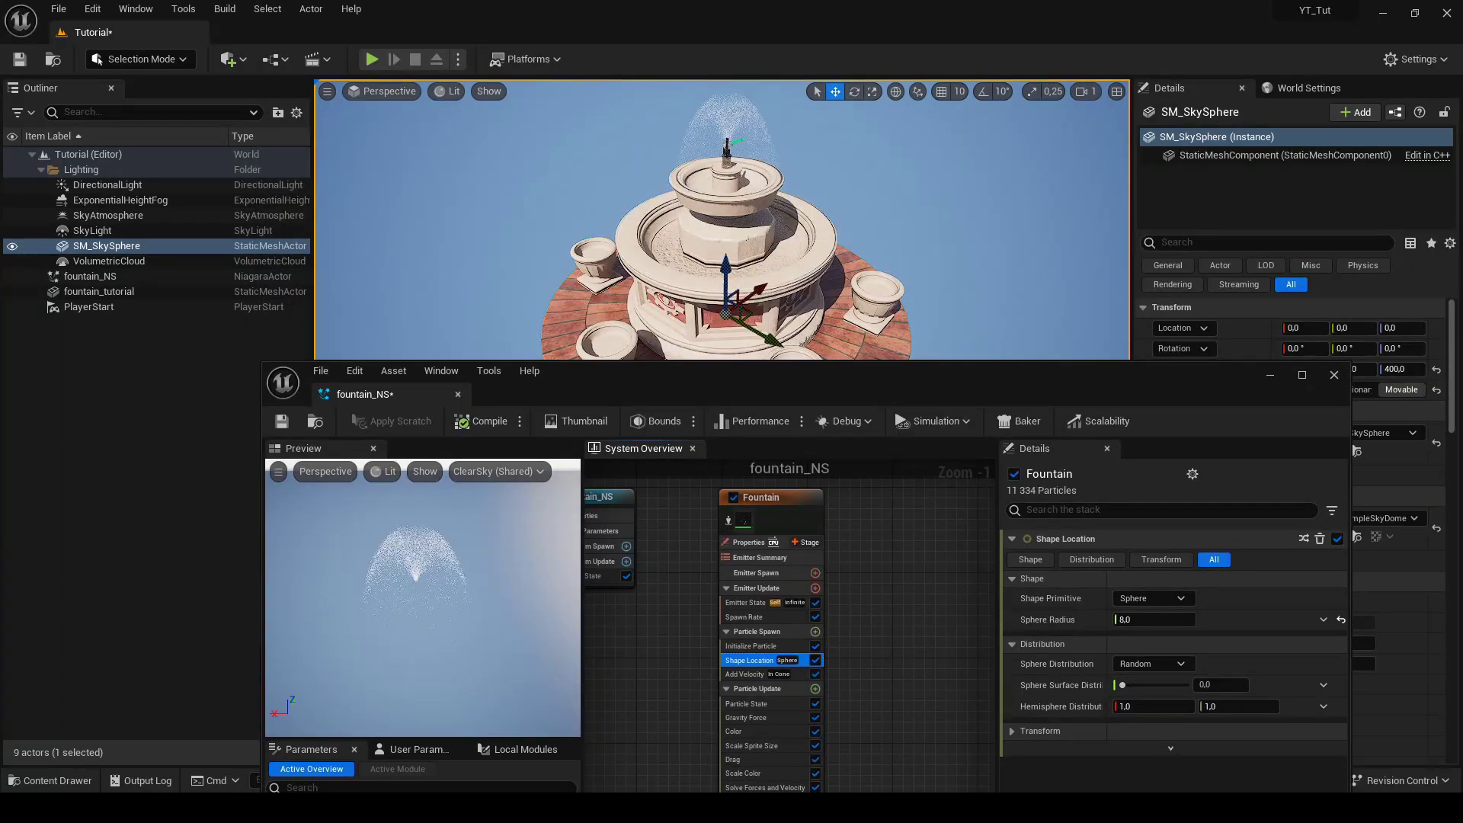
pyautogui.click(751, 616)
pyautogui.click(758, 645)
pyautogui.moveTo(1124, 380); pyautogui.dragTo(1129, 180)
pyautogui.click(1164, 668)
pyautogui.write('20')
pyautogui.click(1174, 689)
pyautogui.moveTo(924, 182); pyautogui.dragTo(919, 337)
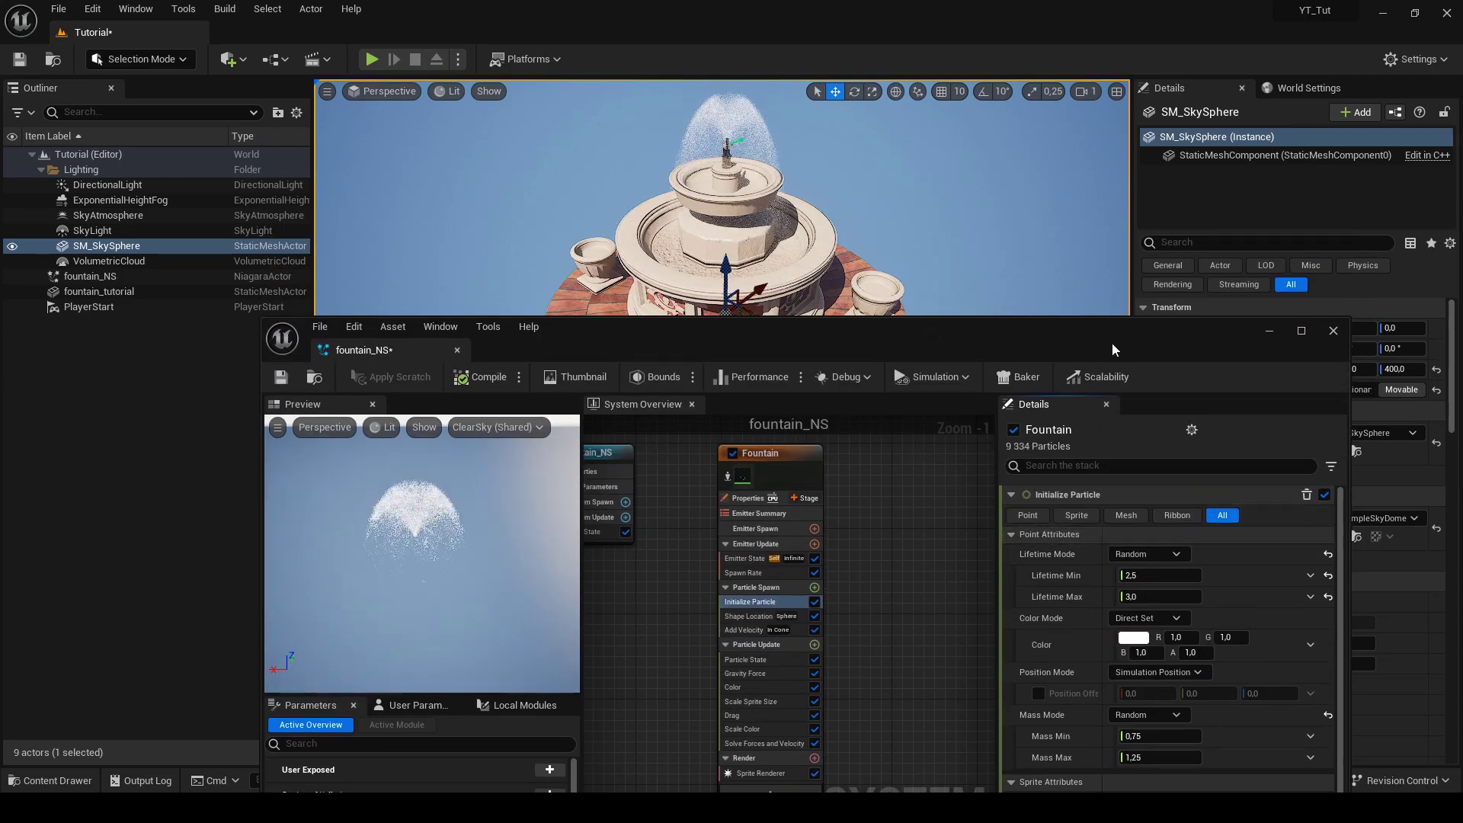
# Set the Inner Cone Angle in the Fountain emitter's Add Velocity module to 64
pyautogui.moveTo(1113, 345); pyautogui.dragTo(1106, 307)
pyautogui.scroll(-2, 1087, 606)
pyautogui.click(778, 538)
pyautogui.click(756, 524)
pyautogui.click(757, 565)
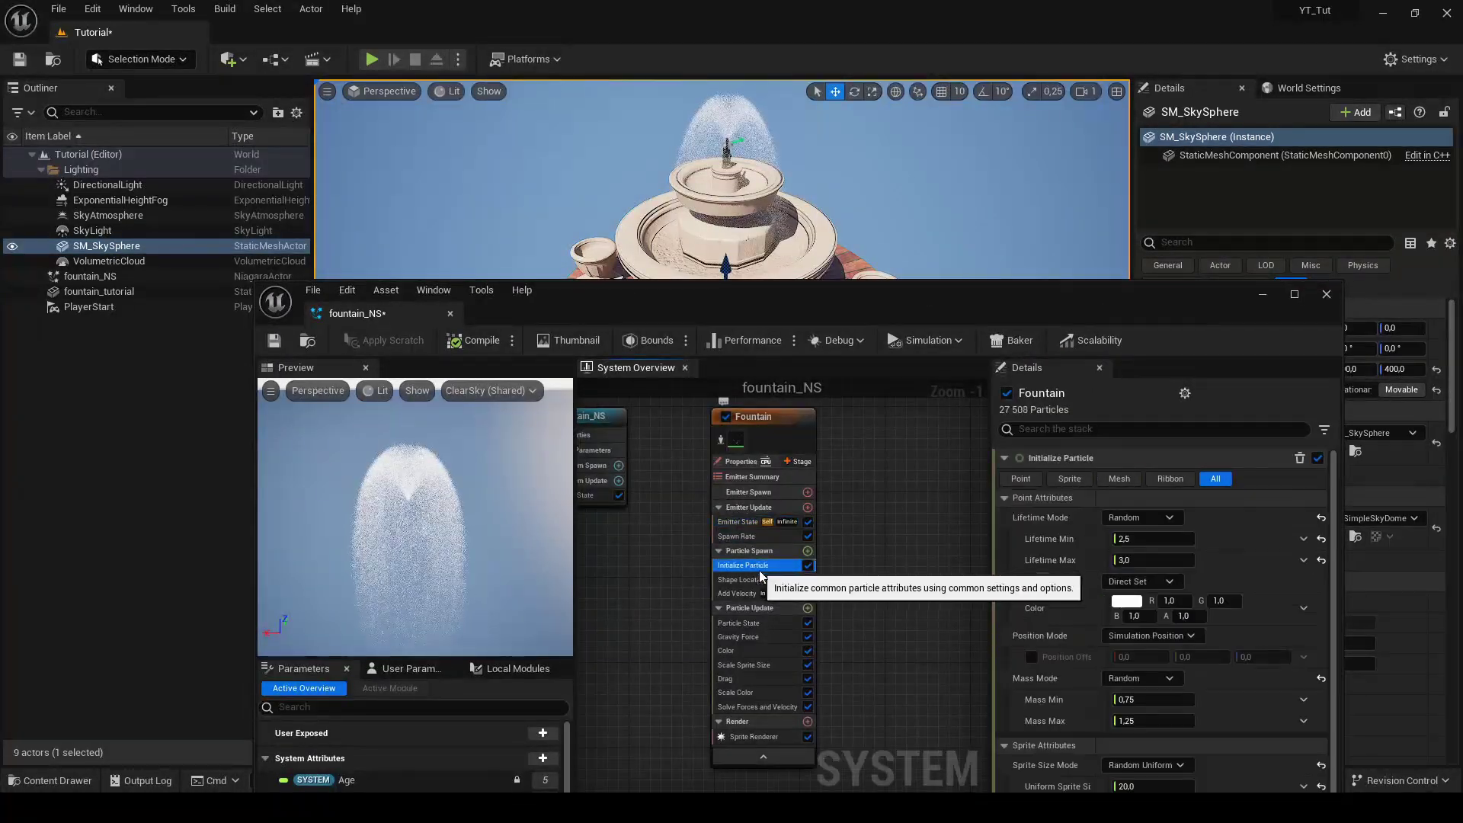
pyautogui.scroll(-2, 1045, 627)
pyautogui.click(750, 580)
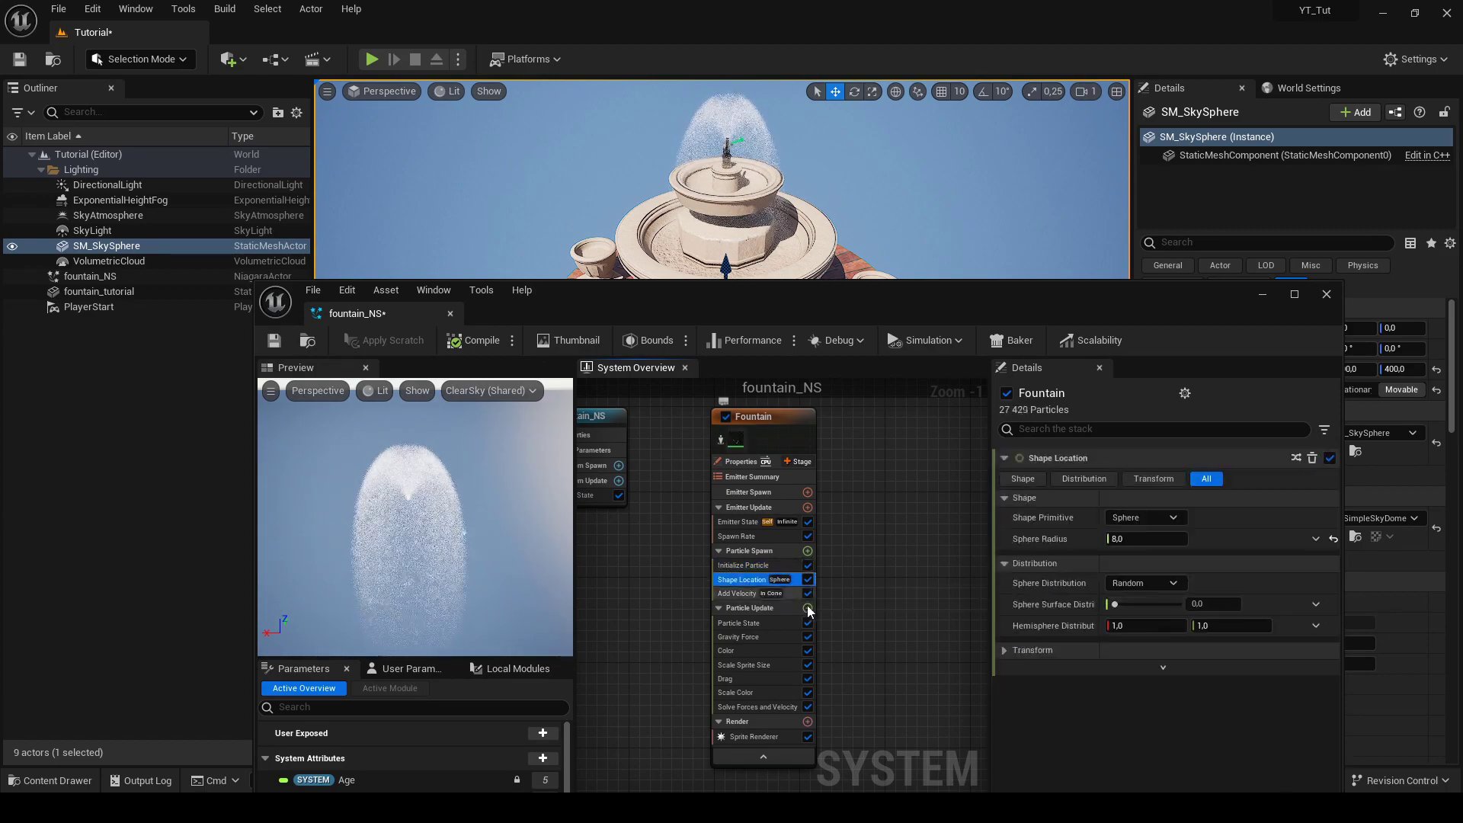
pyautogui.click(739, 594)
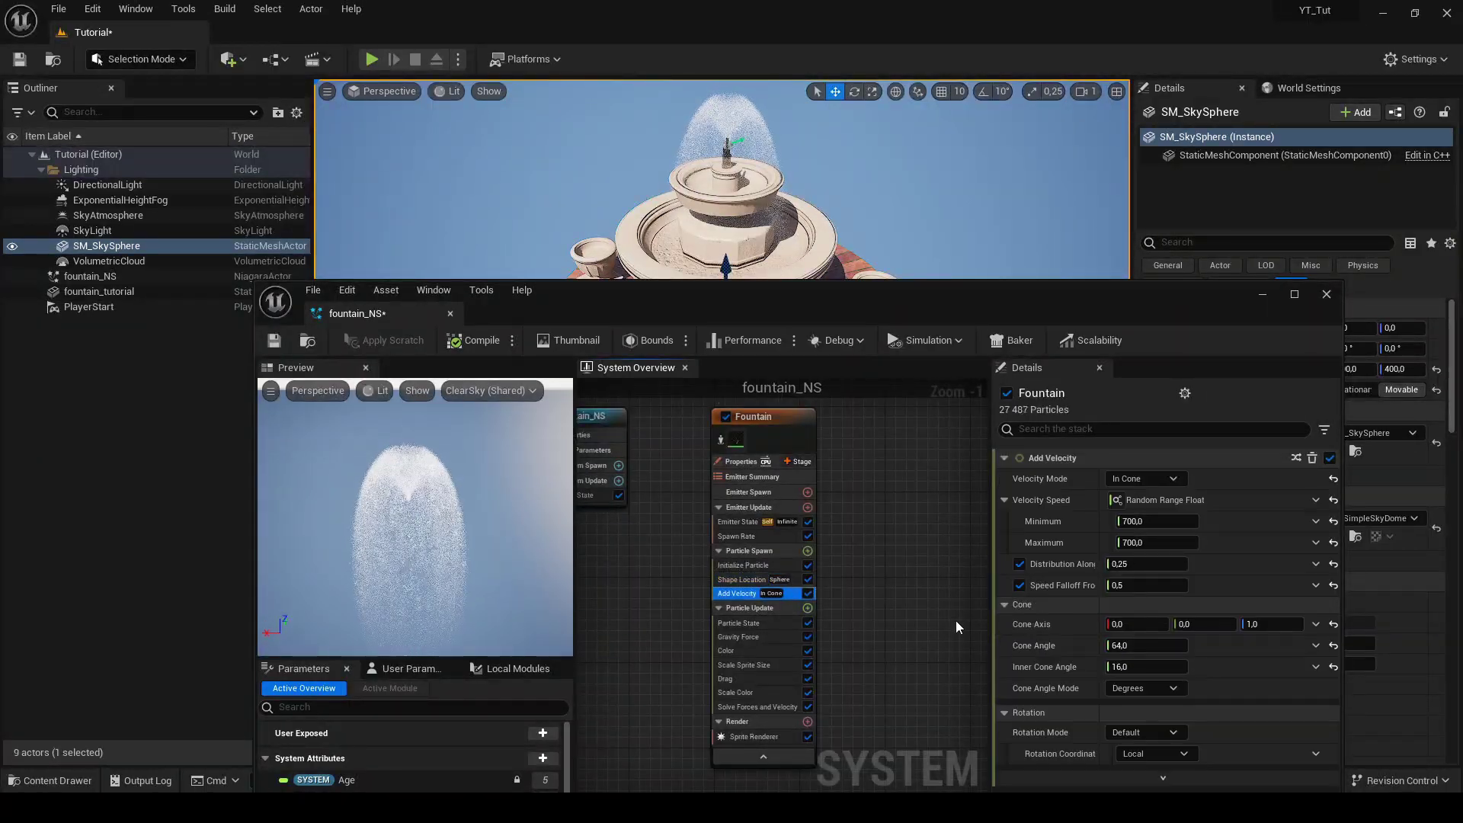
pyautogui.click(1146, 668)
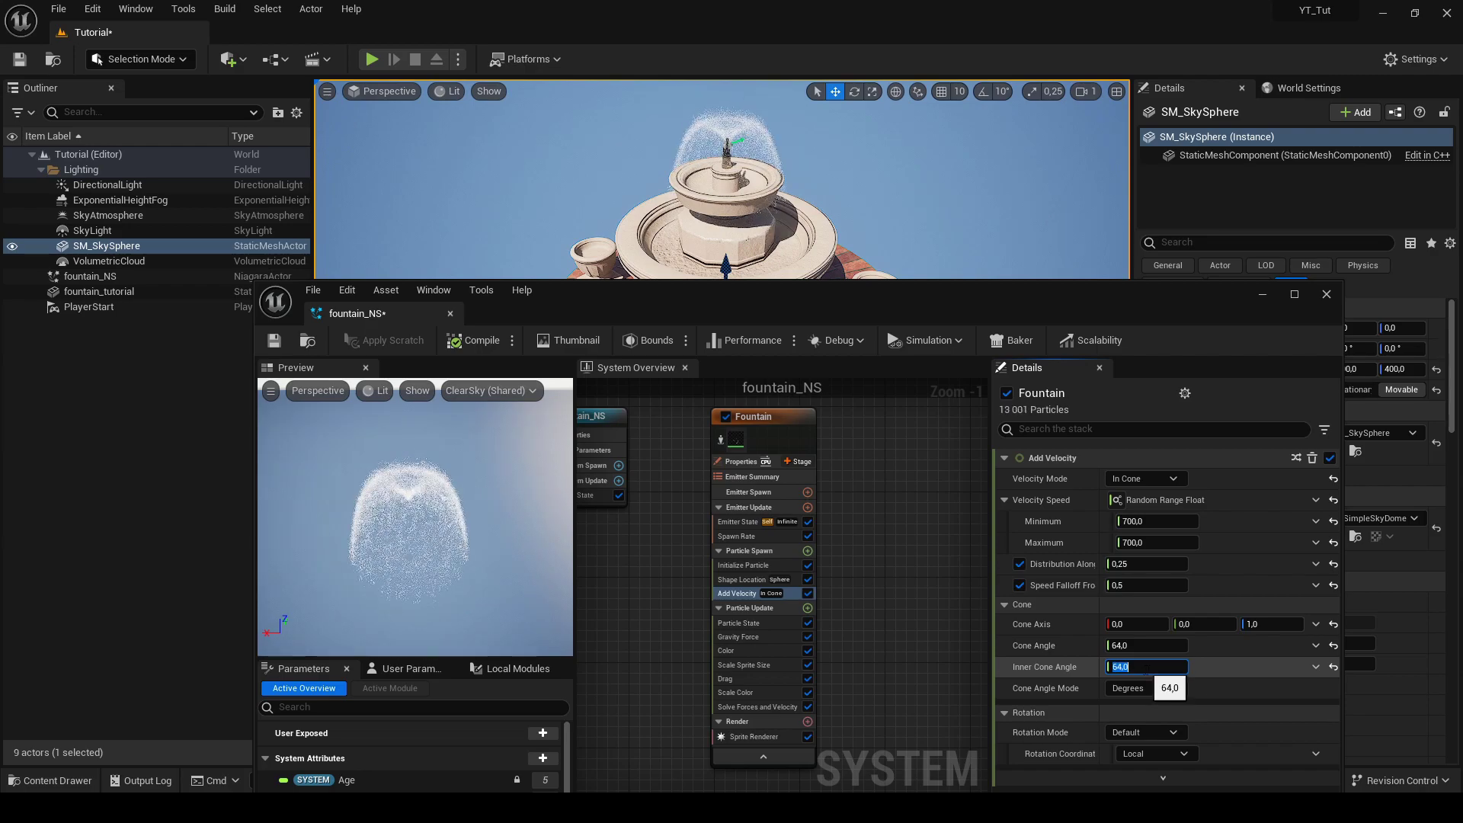
pyautogui.write('64')
pyautogui.press('Return')
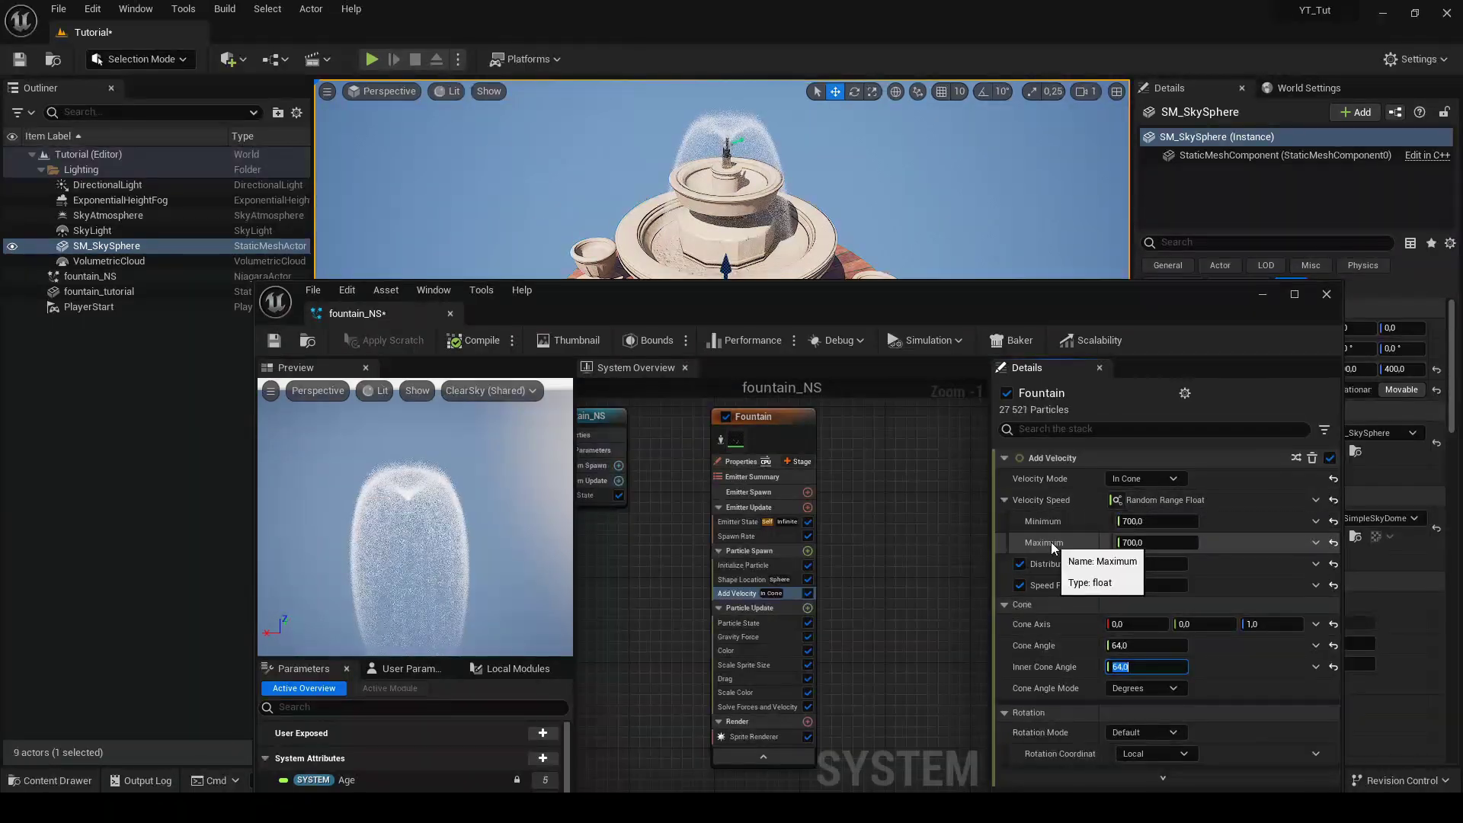
# Try an Add Velocity speed maximum of 900 with minimums of 800 and 850, and view the spray from the side
pyautogui.click(1157, 543)
pyautogui.write('900')
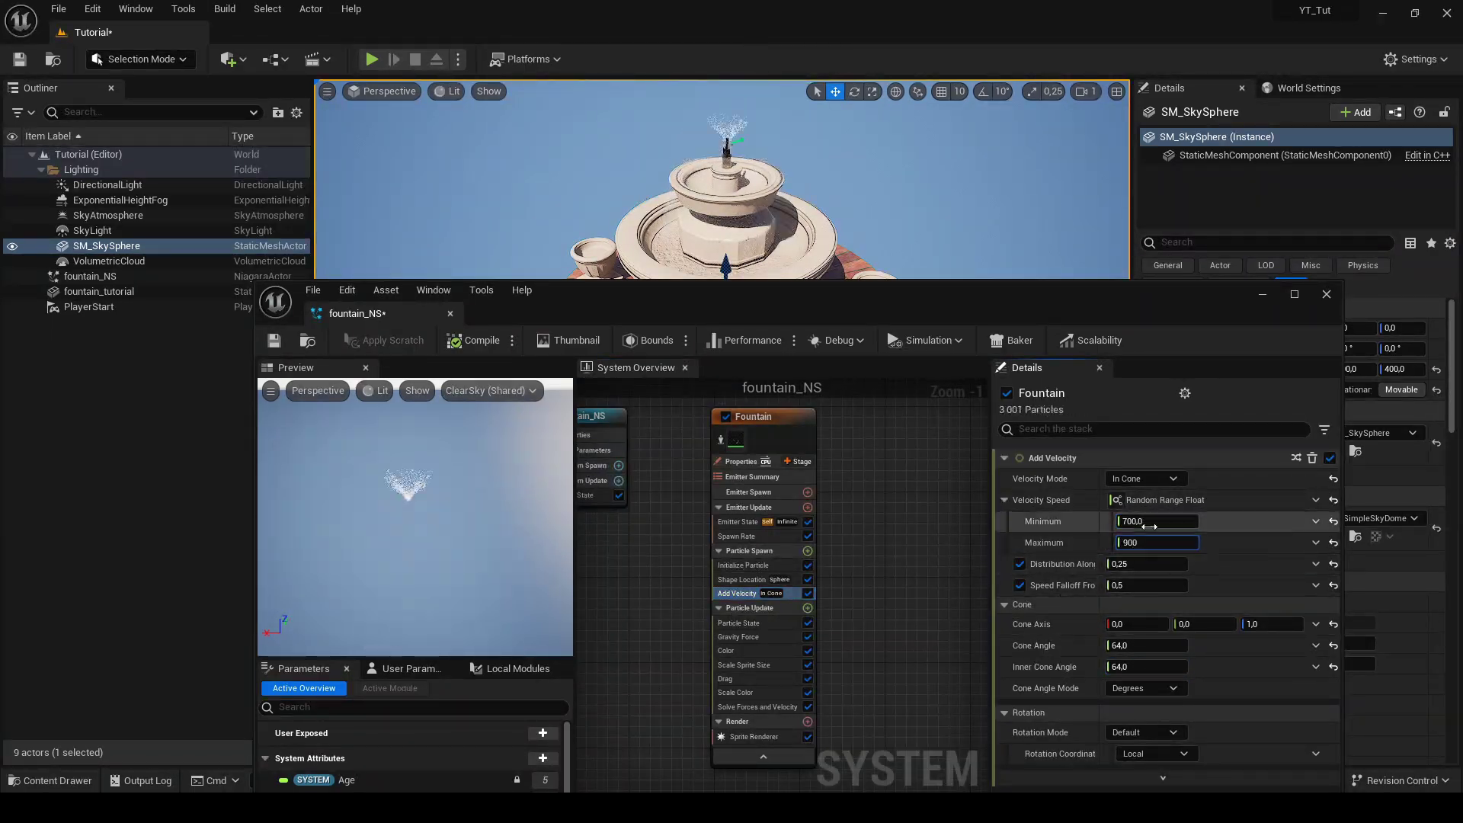
pyautogui.click(1143, 524)
pyautogui.write('800')
pyautogui.press('Return')
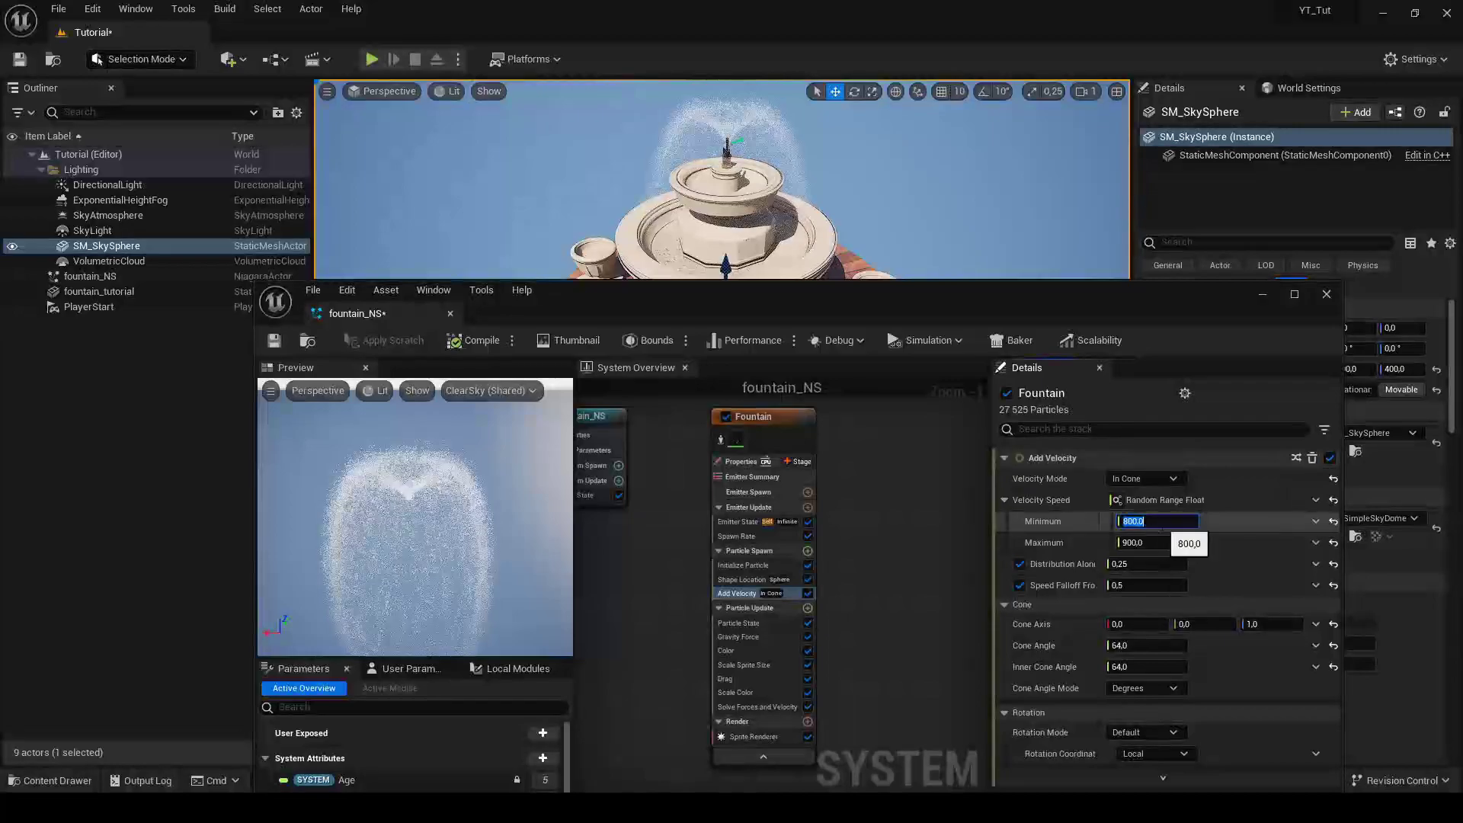
pyautogui.write('850')
pyautogui.press('Return')
pyautogui.moveTo(918, 259); pyautogui.dragTo(917, 222, button='right')
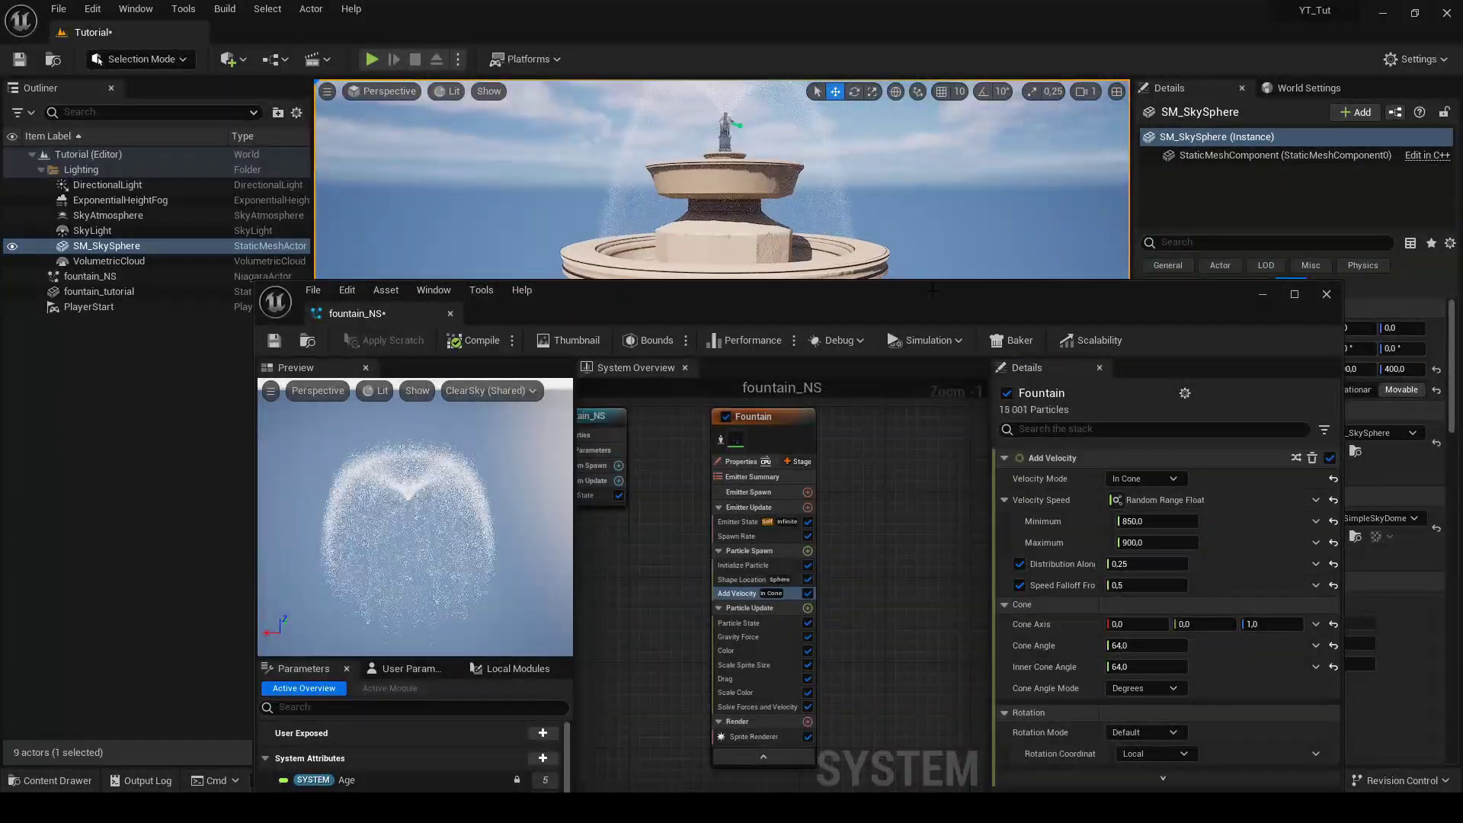
# Set Add Velocity's speed range to a minimum of 820 and a maximum of 850
pyautogui.click(1143, 543)
pyautogui.write('850')
pyautogui.press('Return')
pyautogui.click(1140, 521)
pyautogui.write('820')
pyautogui.press('Return')
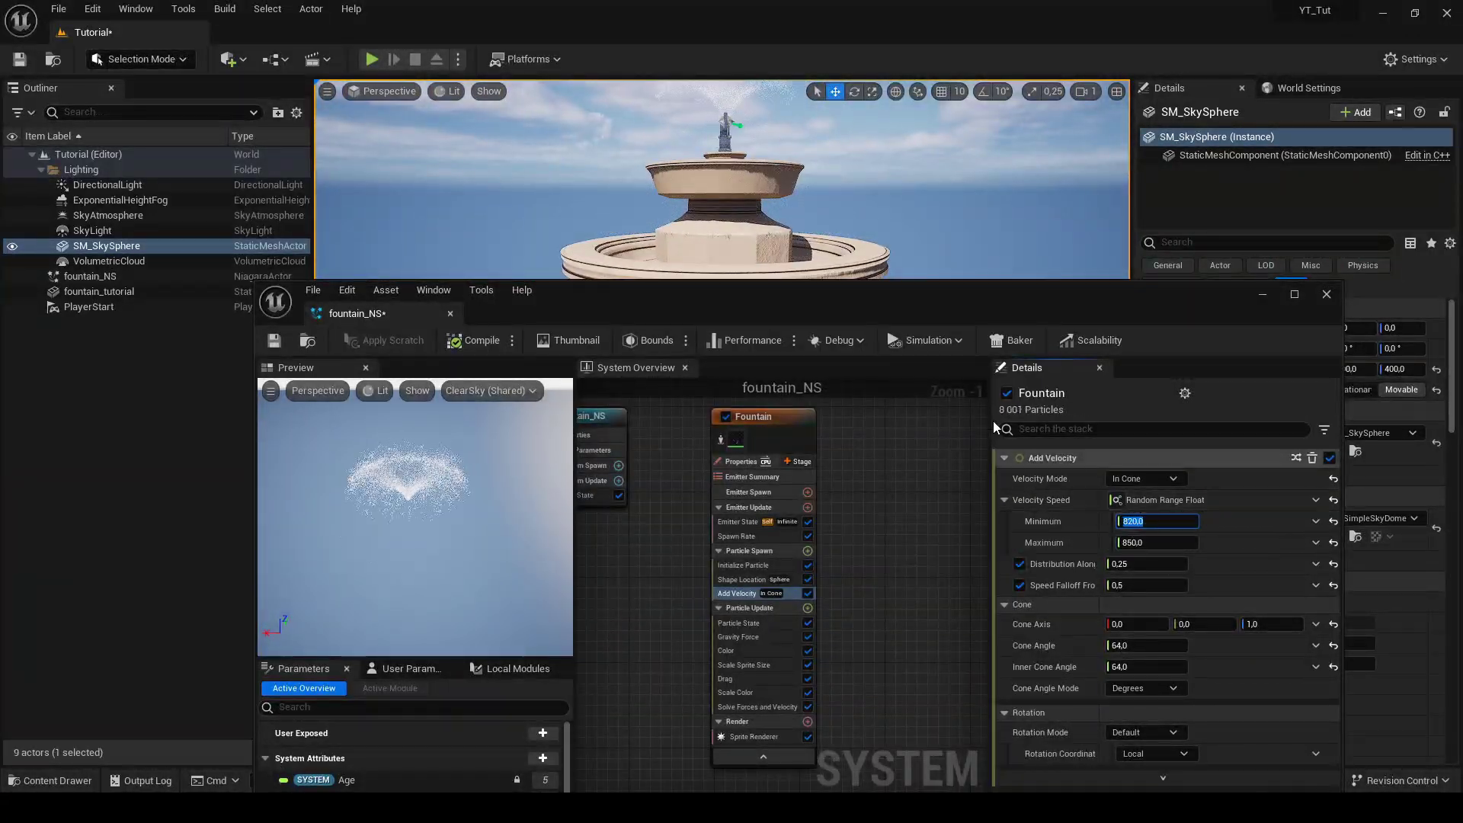
pyautogui.moveTo(1014, 229); pyautogui.dragTo(1013, 259, button='right')
# Maximize the Niagara editor and review the settings of Emitter State, Spawn Rate, Initialize Particle, Shape Location and Add Velocity
pyautogui.doubleClick(1044, 297)
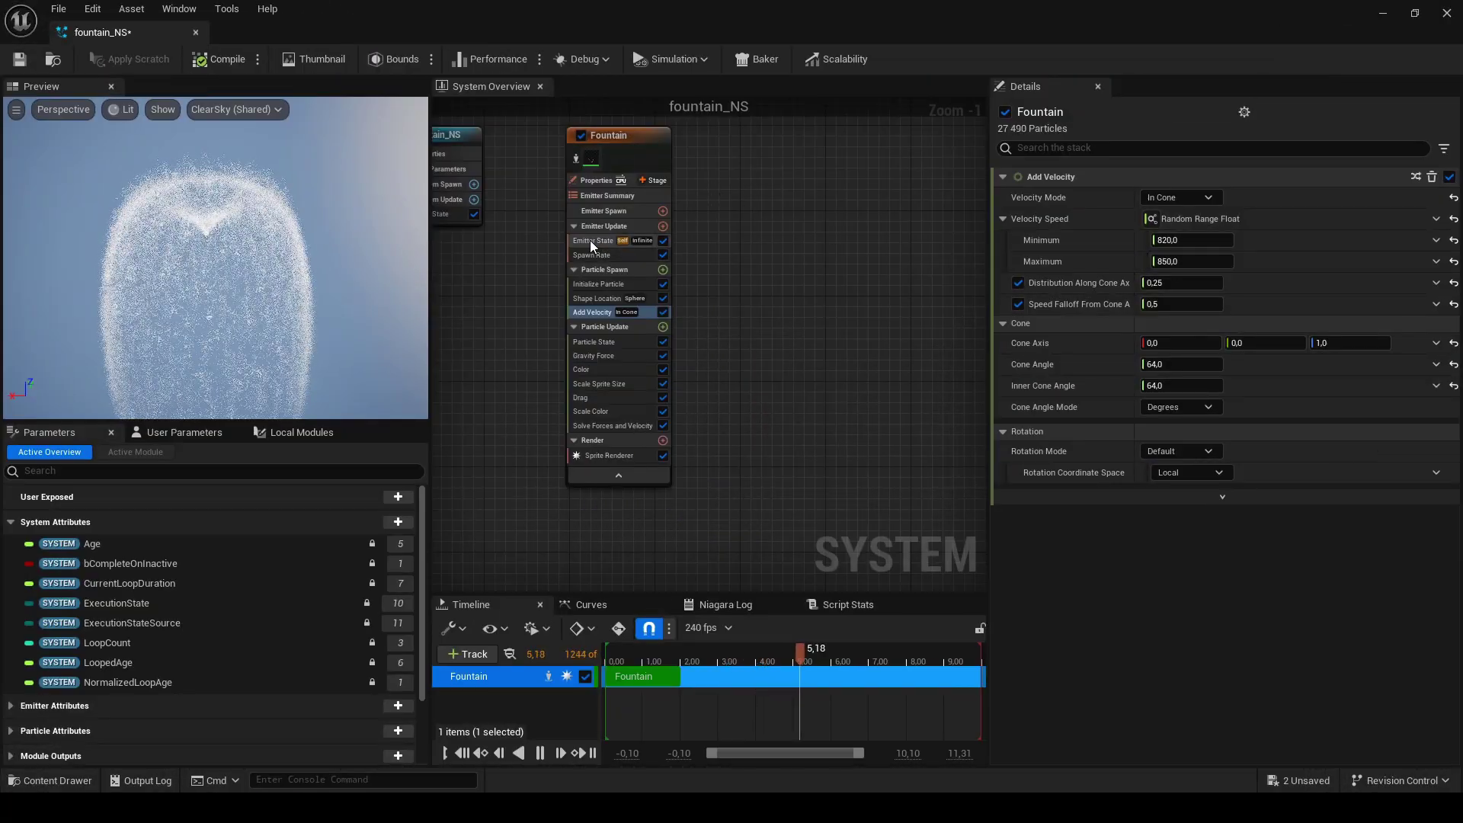
pyautogui.click(592, 241)
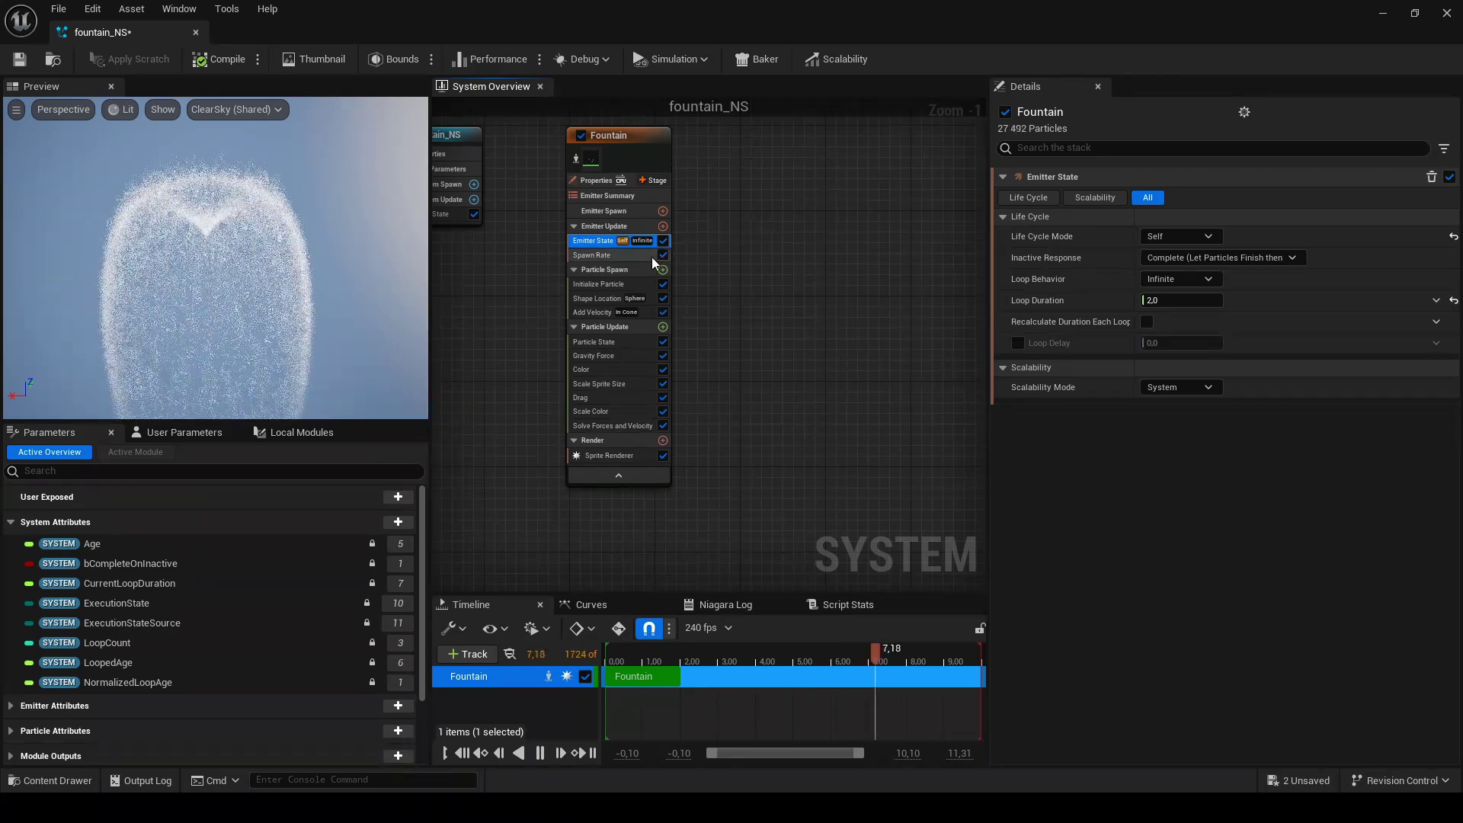
pyautogui.click(653, 257)
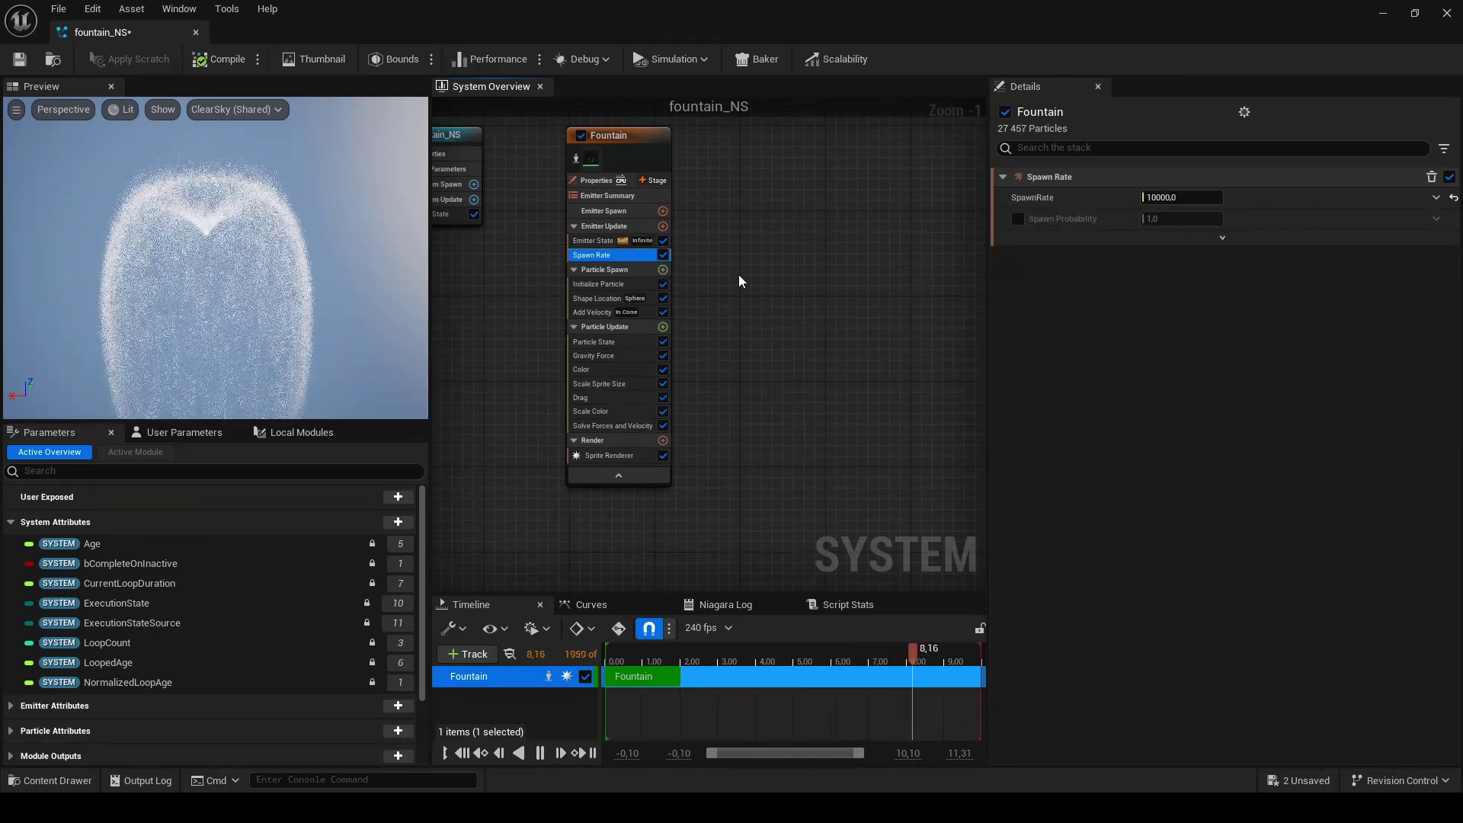
pyautogui.click(644, 285)
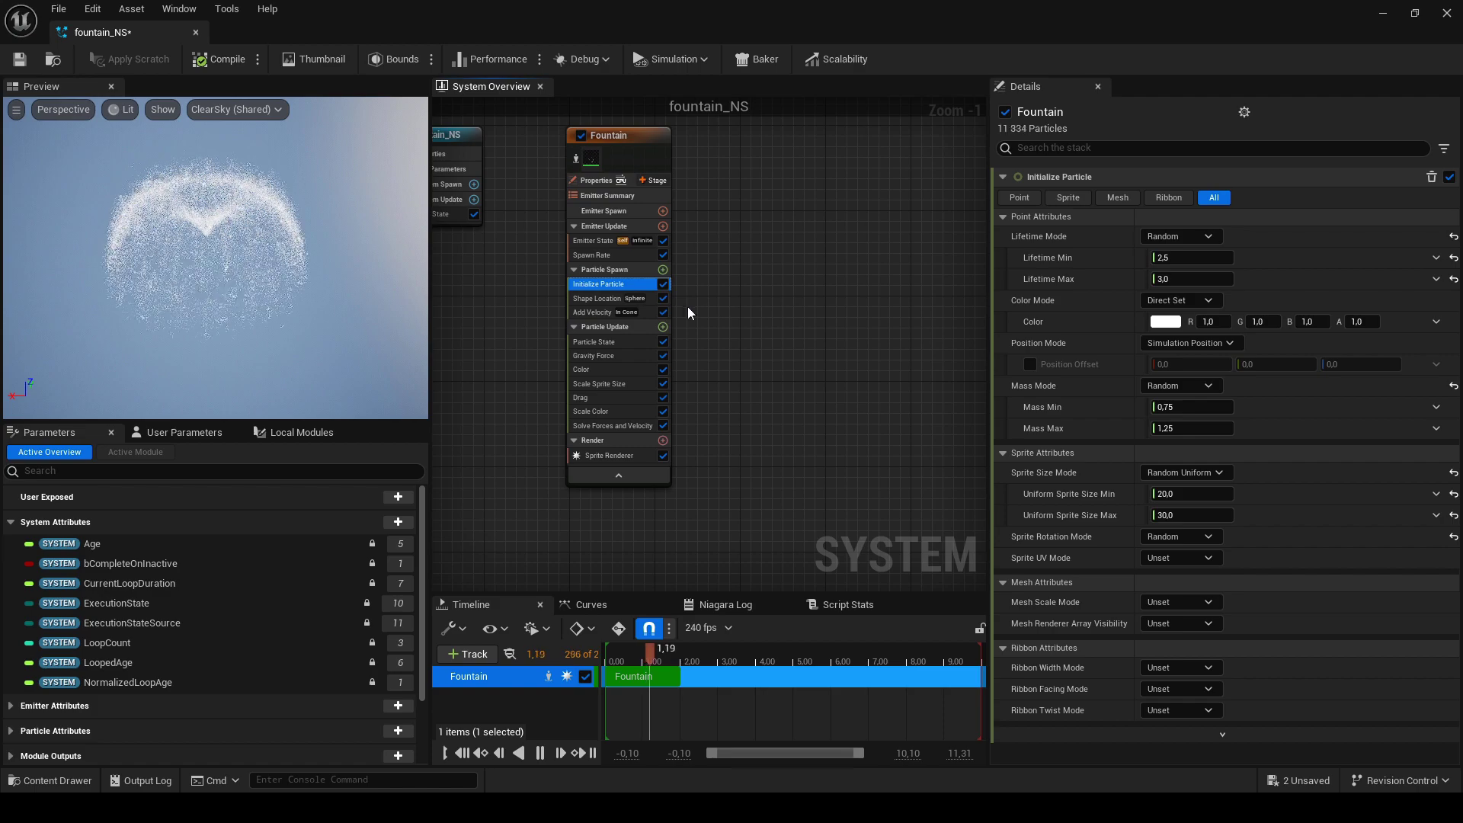
pyautogui.click(654, 300)
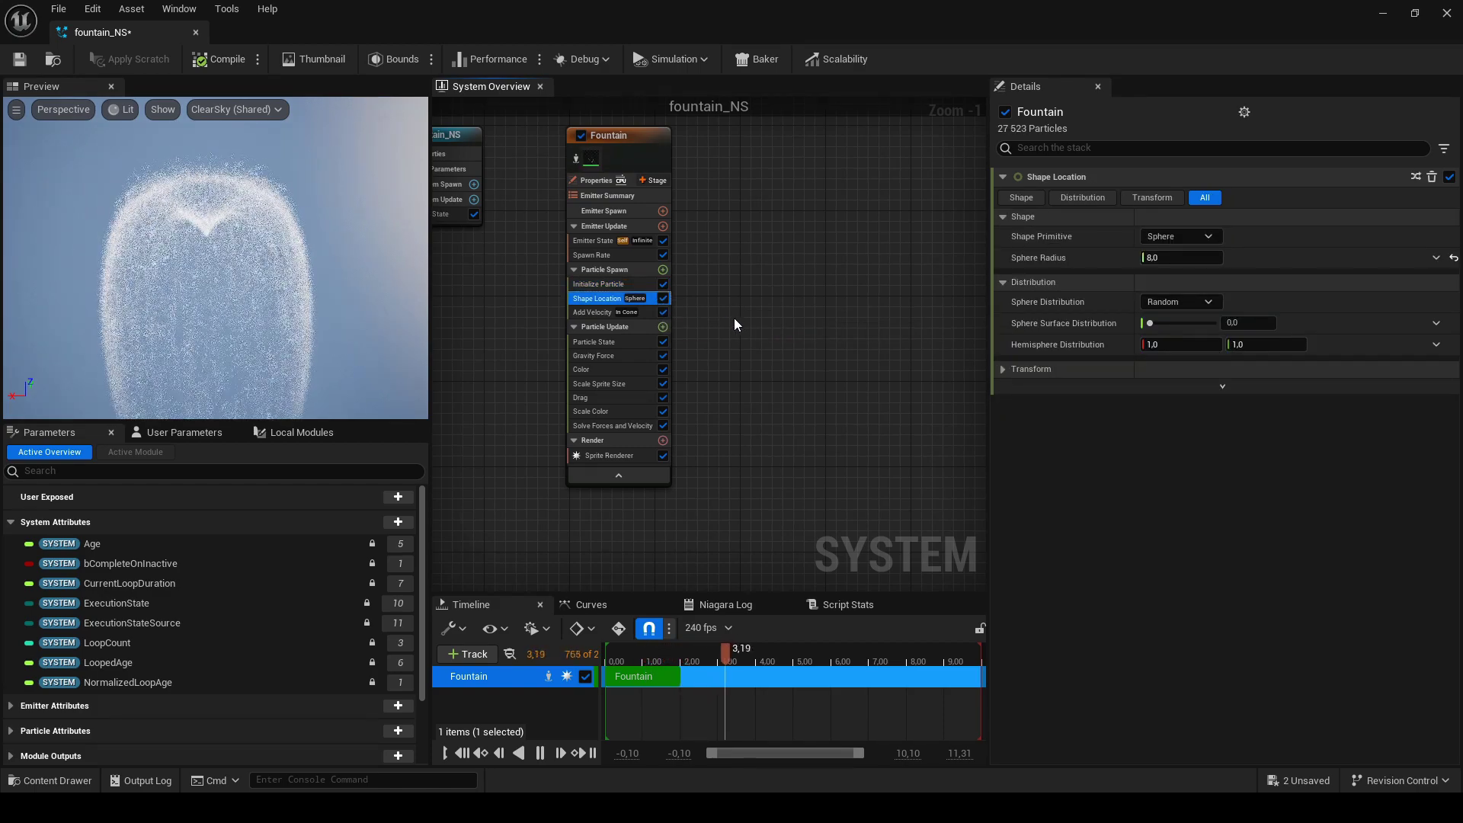
pyautogui.click(651, 314)
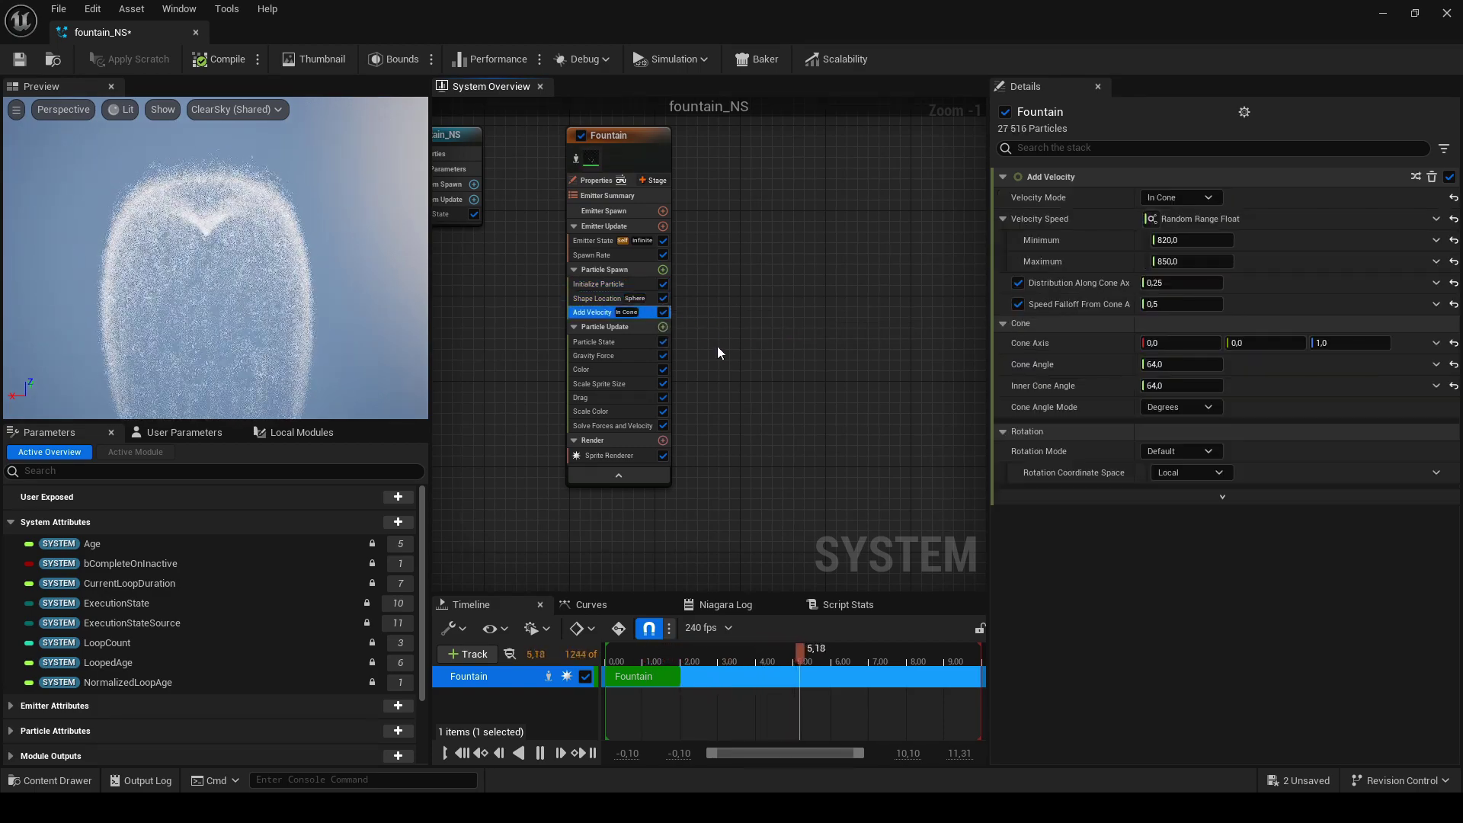
# Review the Fountain emitter's Particle Update modules, from Particle State to Solve Forces and Velocity, and its Sprite Renderer settings
pyautogui.click(647, 342)
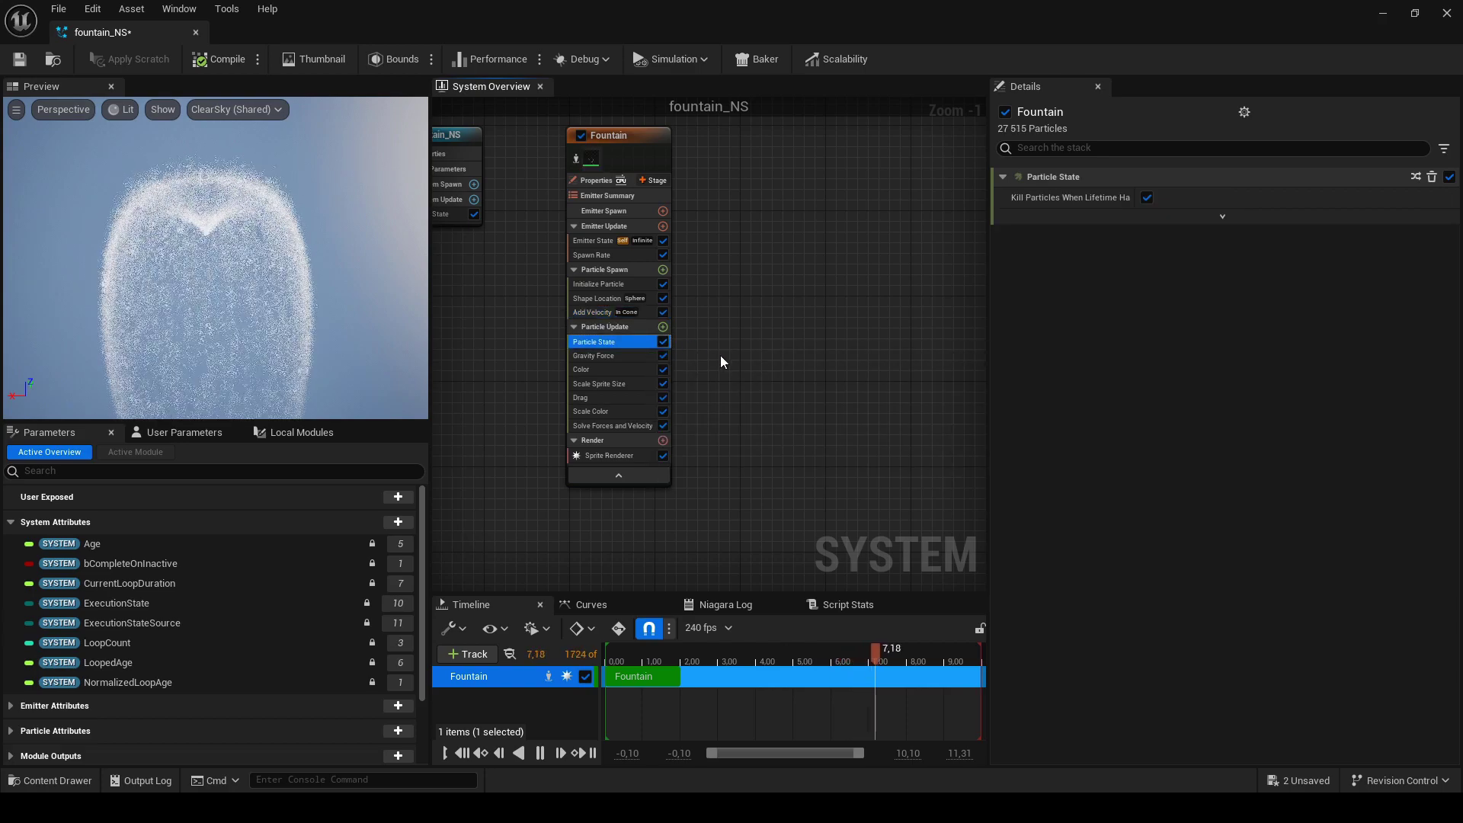
pyautogui.click(624, 356)
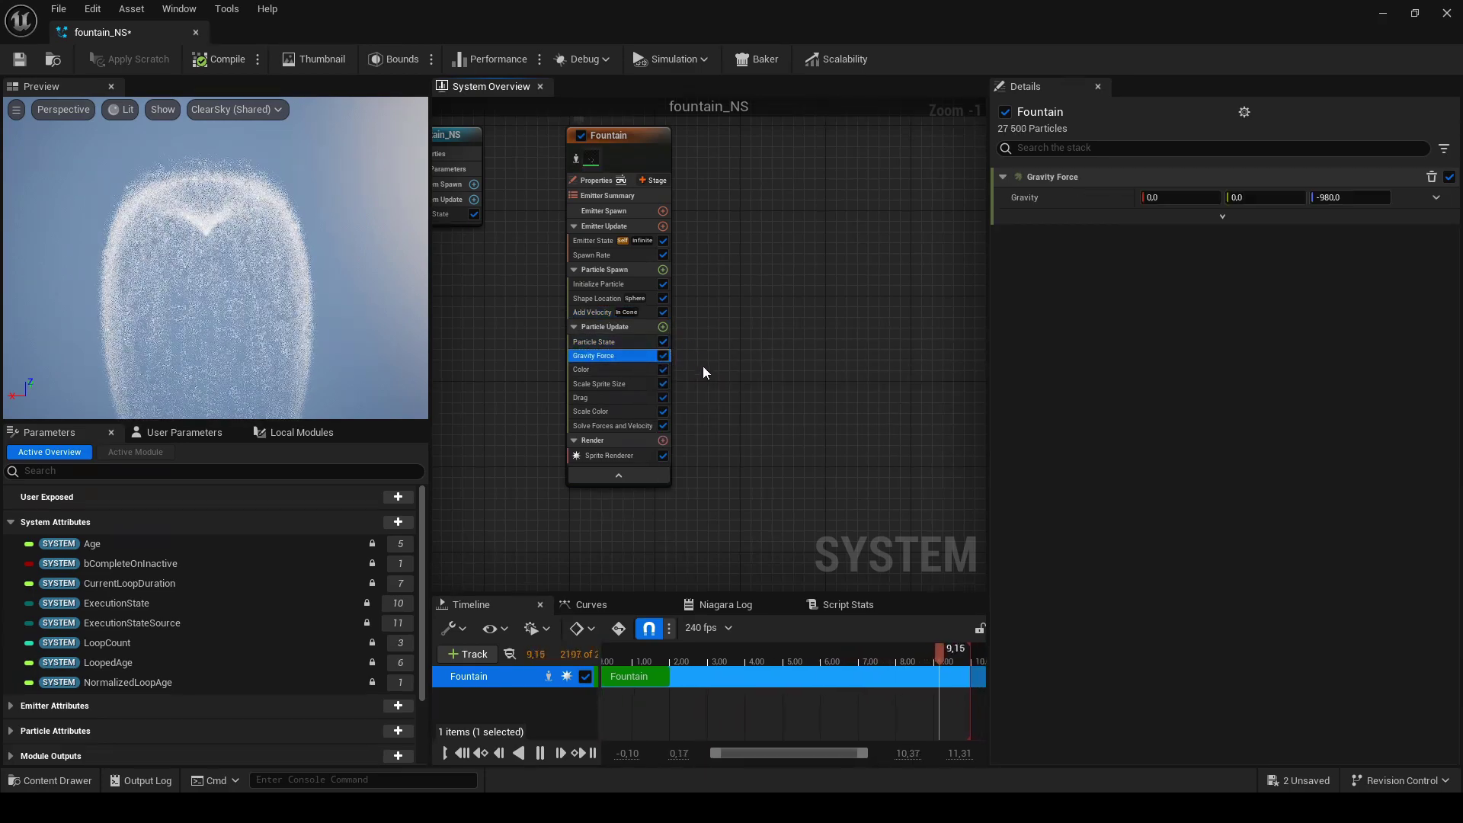
pyautogui.click(648, 370)
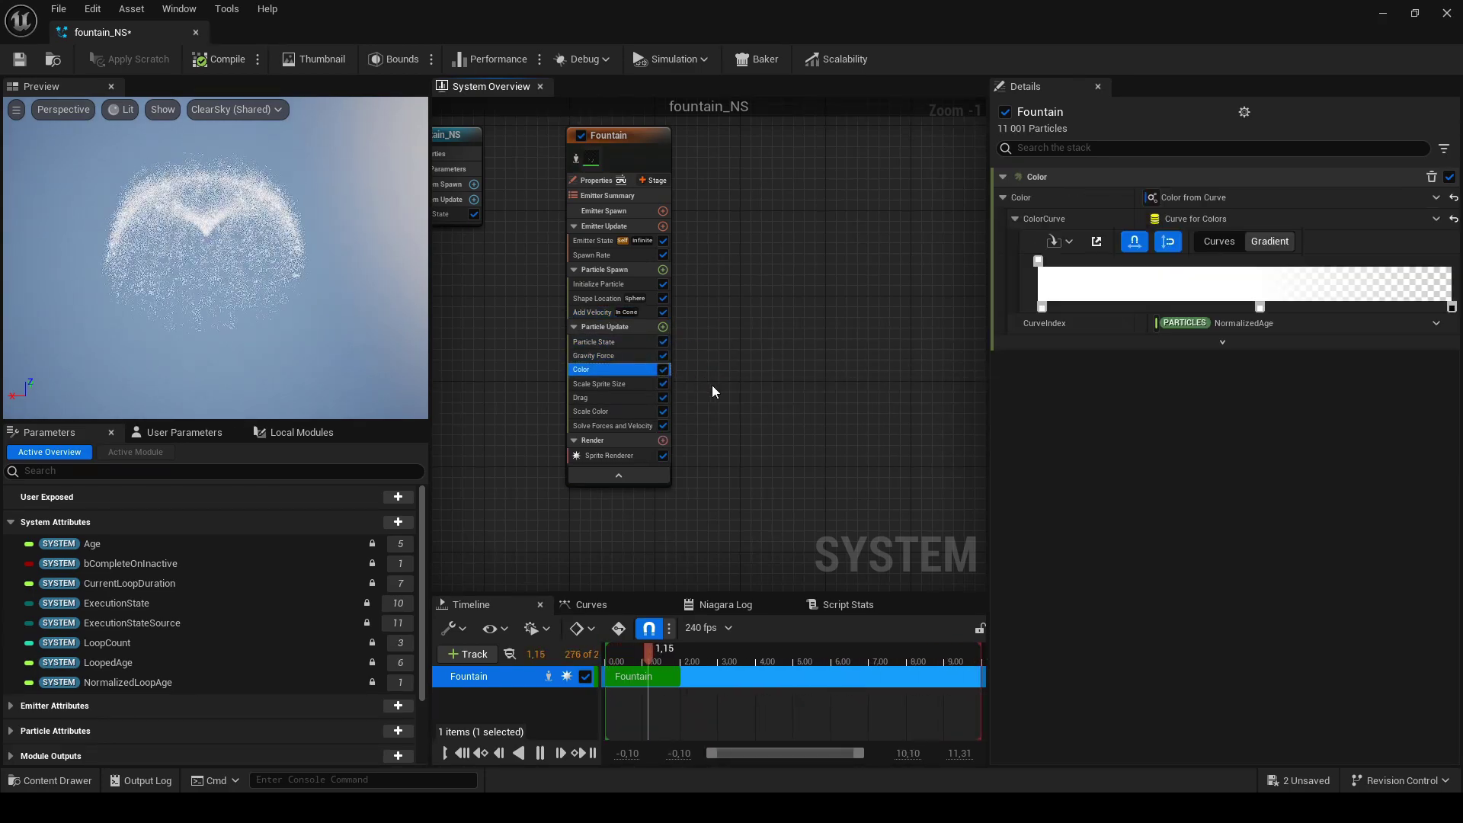
pyautogui.click(641, 383)
pyautogui.click(651, 398)
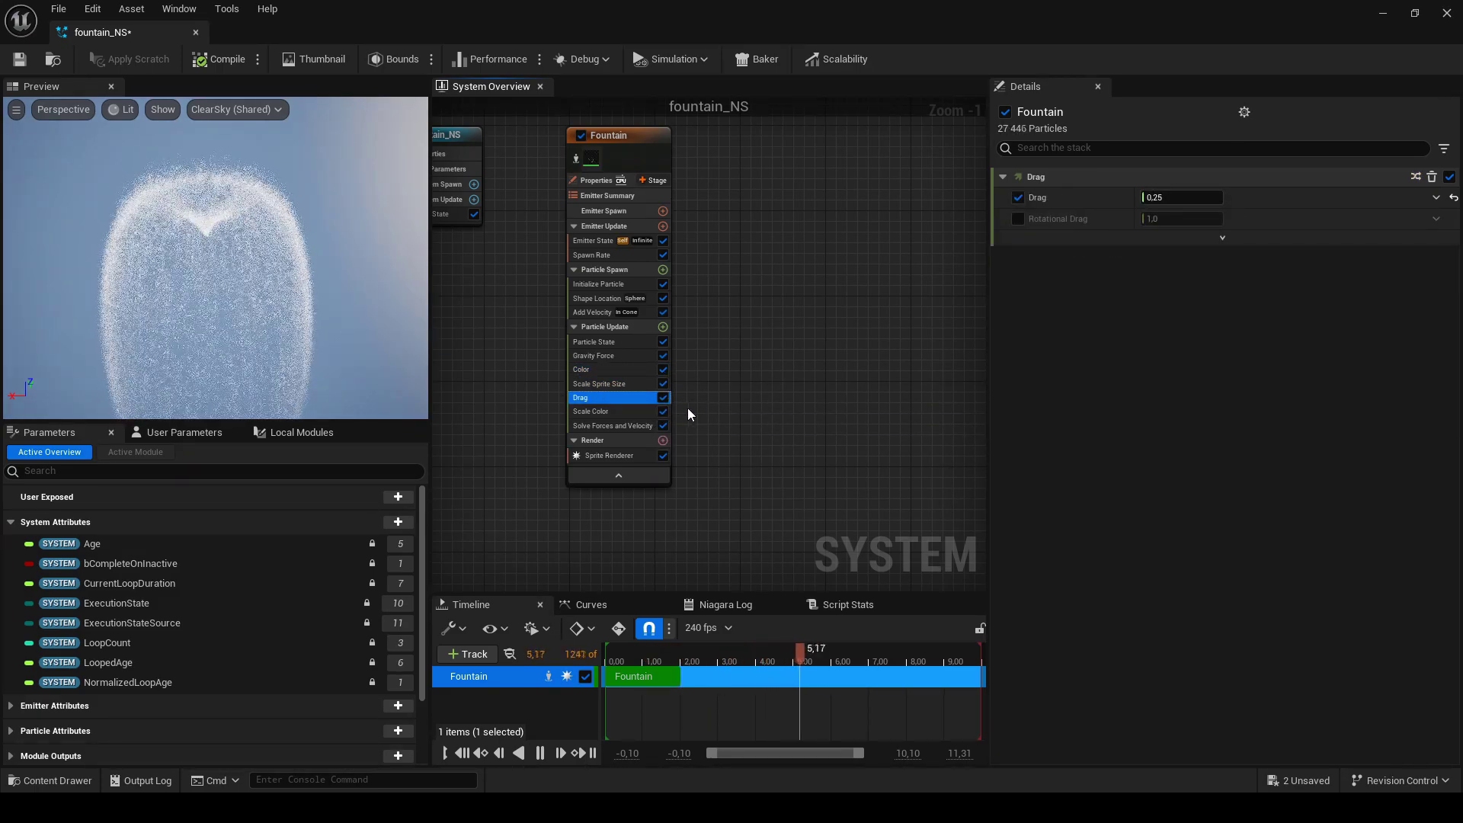
pyautogui.click(640, 412)
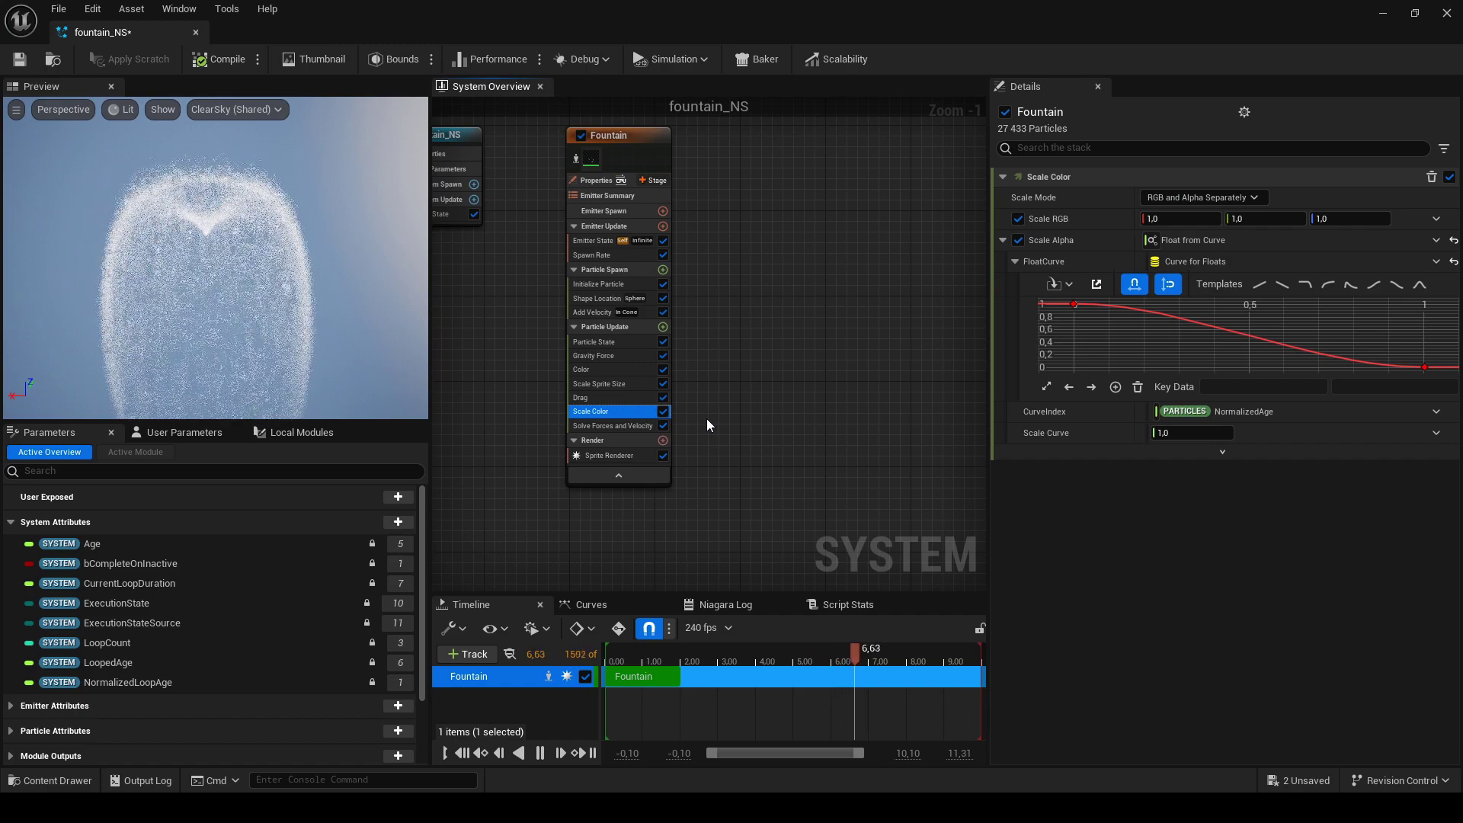
pyautogui.click(637, 425)
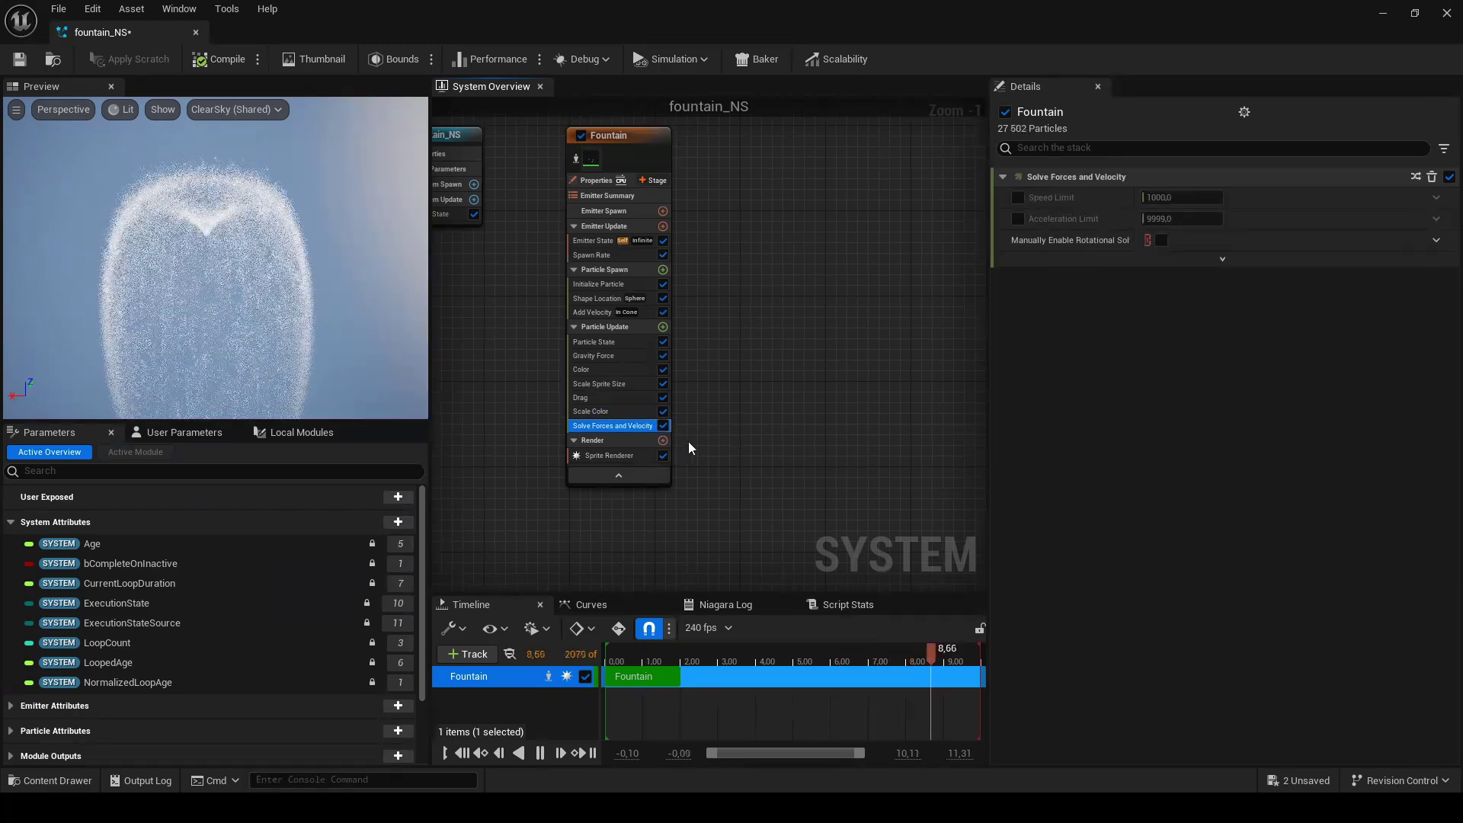
pyautogui.click(640, 455)
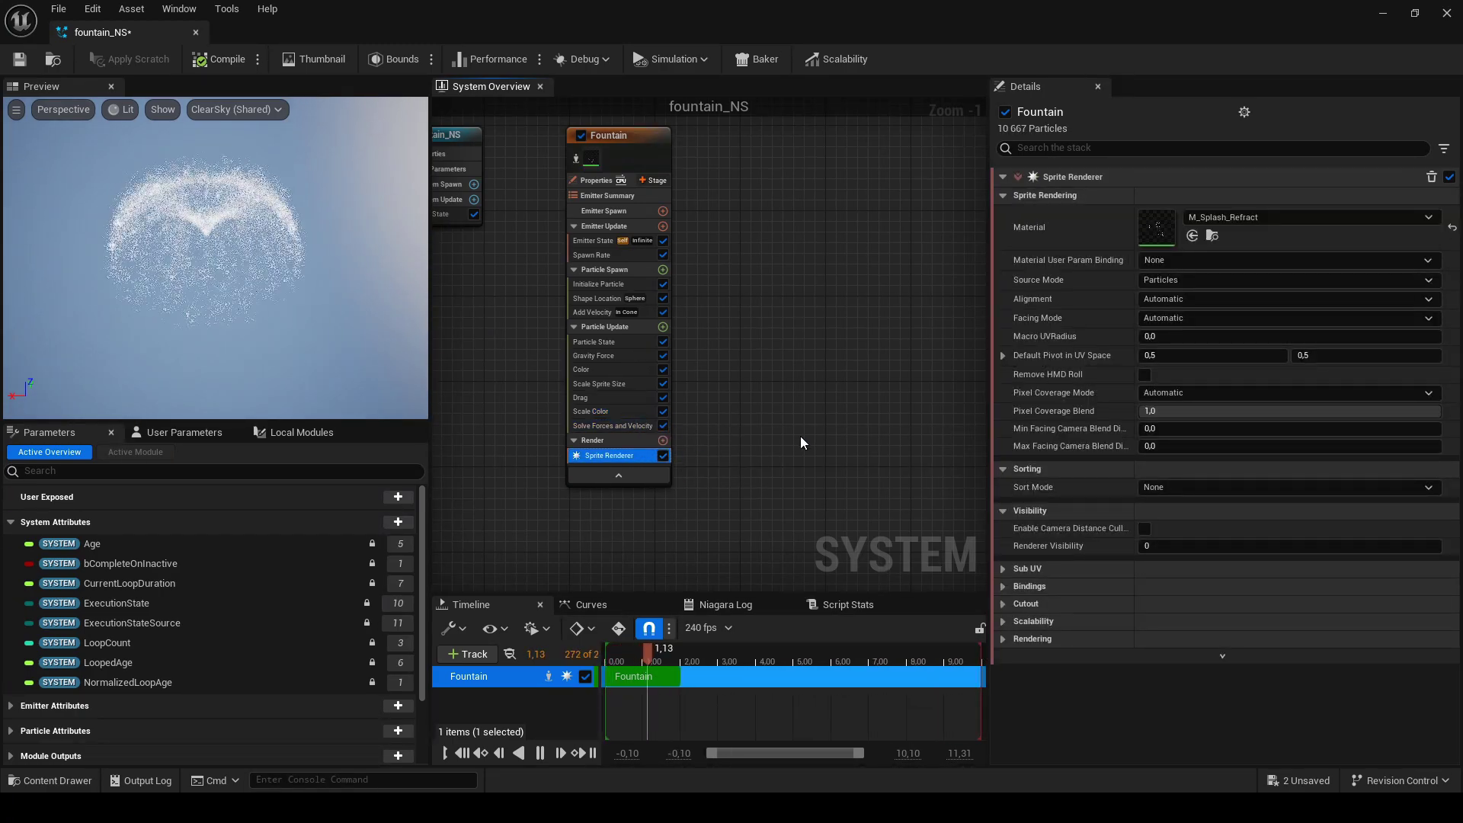
# Compile and save fountain_NS, and minimize the Niagara editor to return to the level
pyautogui.click(201, 64)
pyautogui.click(21, 61)
pyautogui.click(1383, 15)
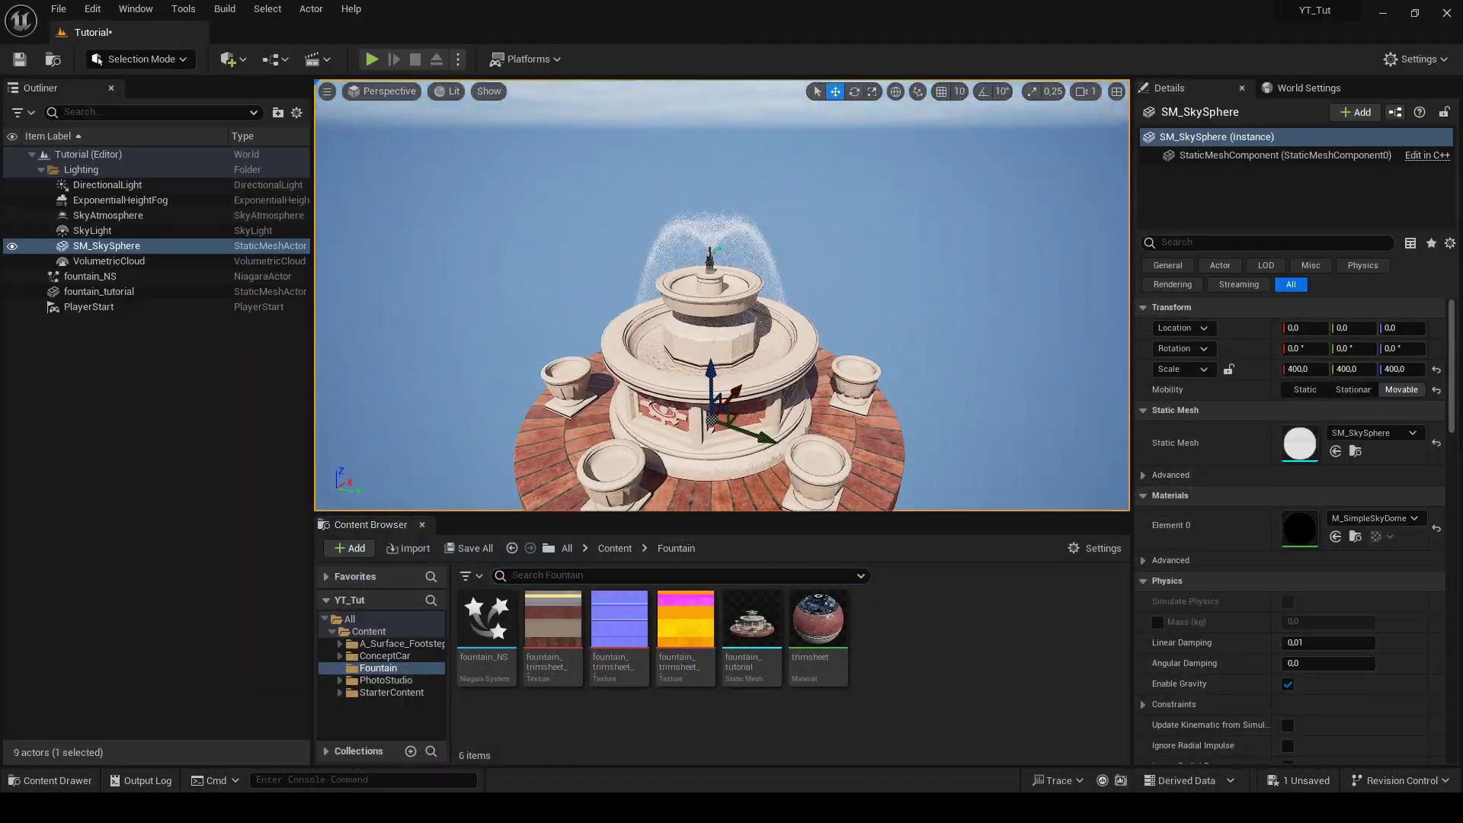
# Duplicate the fountain_NS Niagara system in the Fountain folder and name the copy fountain2_NS
pyautogui.click(689, 200)
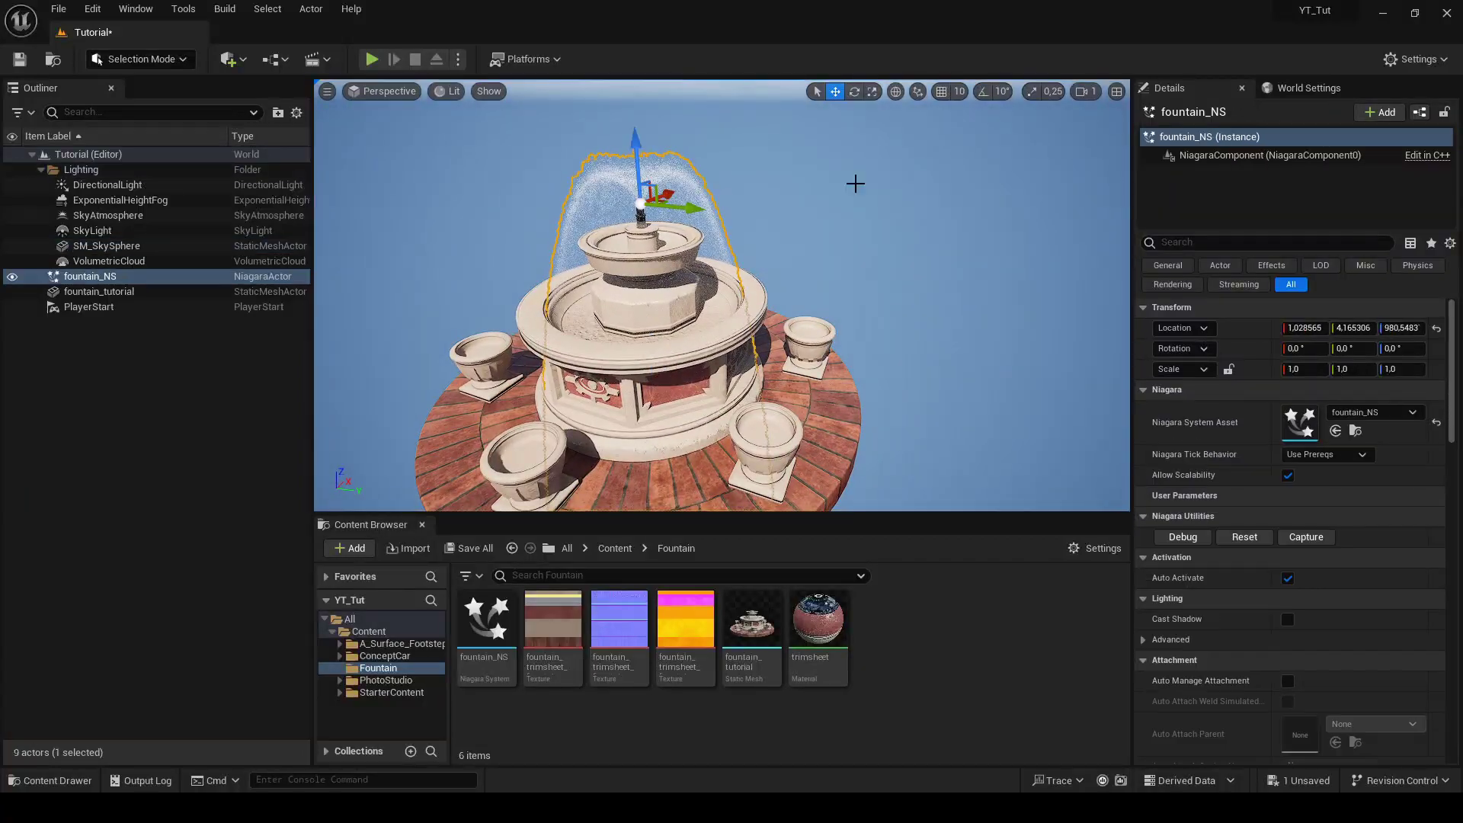
pyautogui.moveTo(823, 183); pyautogui.dragTo(782, 183, button='right')
pyautogui.click(485, 627)
pyautogui.hotkey('ctrl', 'd')
pyautogui.click(910, 654)
pyautogui.press('F2')
pyautogui.press('Right')
pyautogui.press('BackSpace')
pyautogui.write('2')
pyautogui.press('Return')
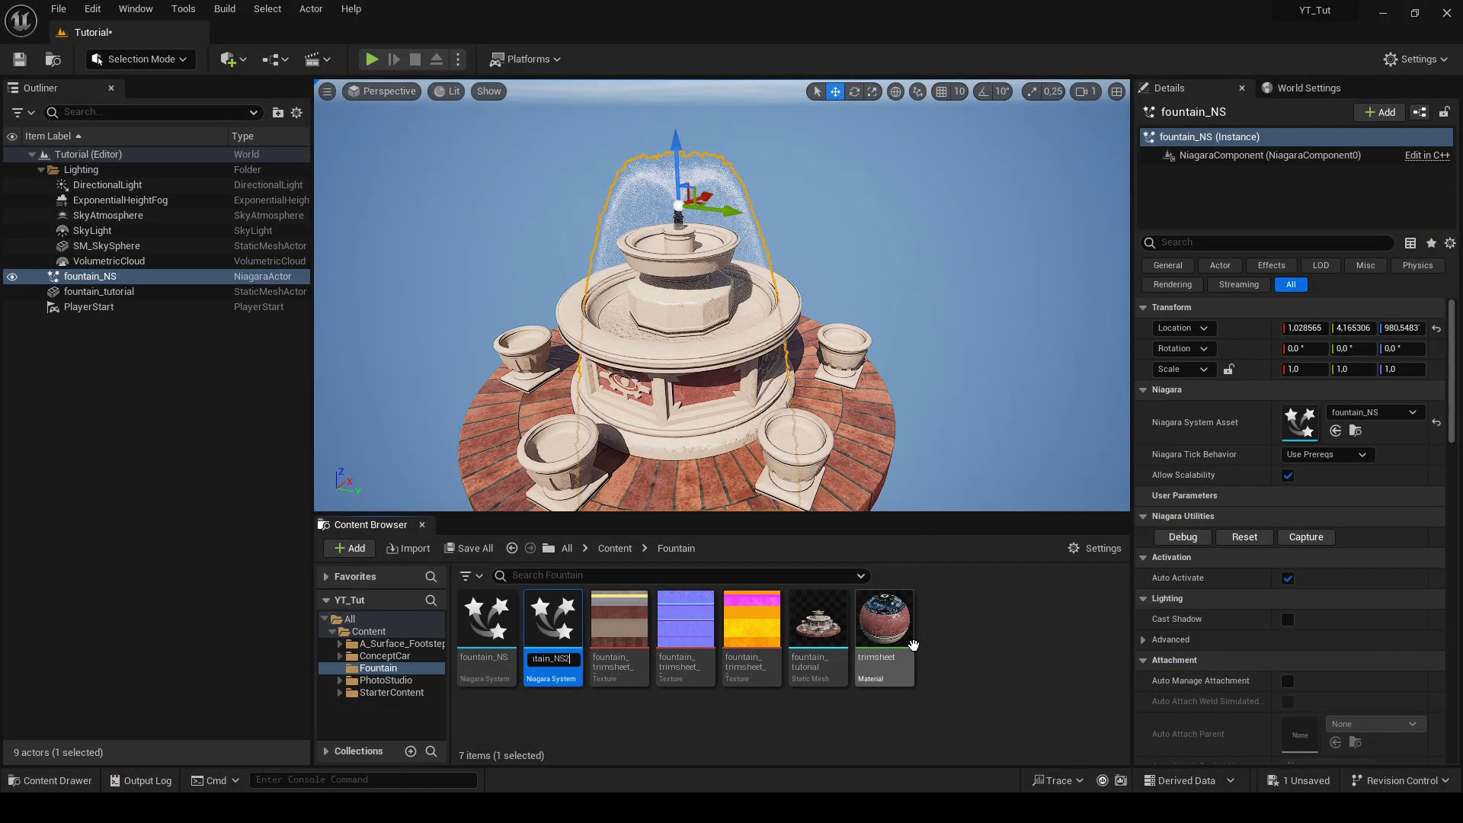
# Place fountain2_NS in the level, centre it on the fountain in the top view and lower it to about Z 826
pyautogui.moveTo(487, 632); pyautogui.dragTo(680, 259)
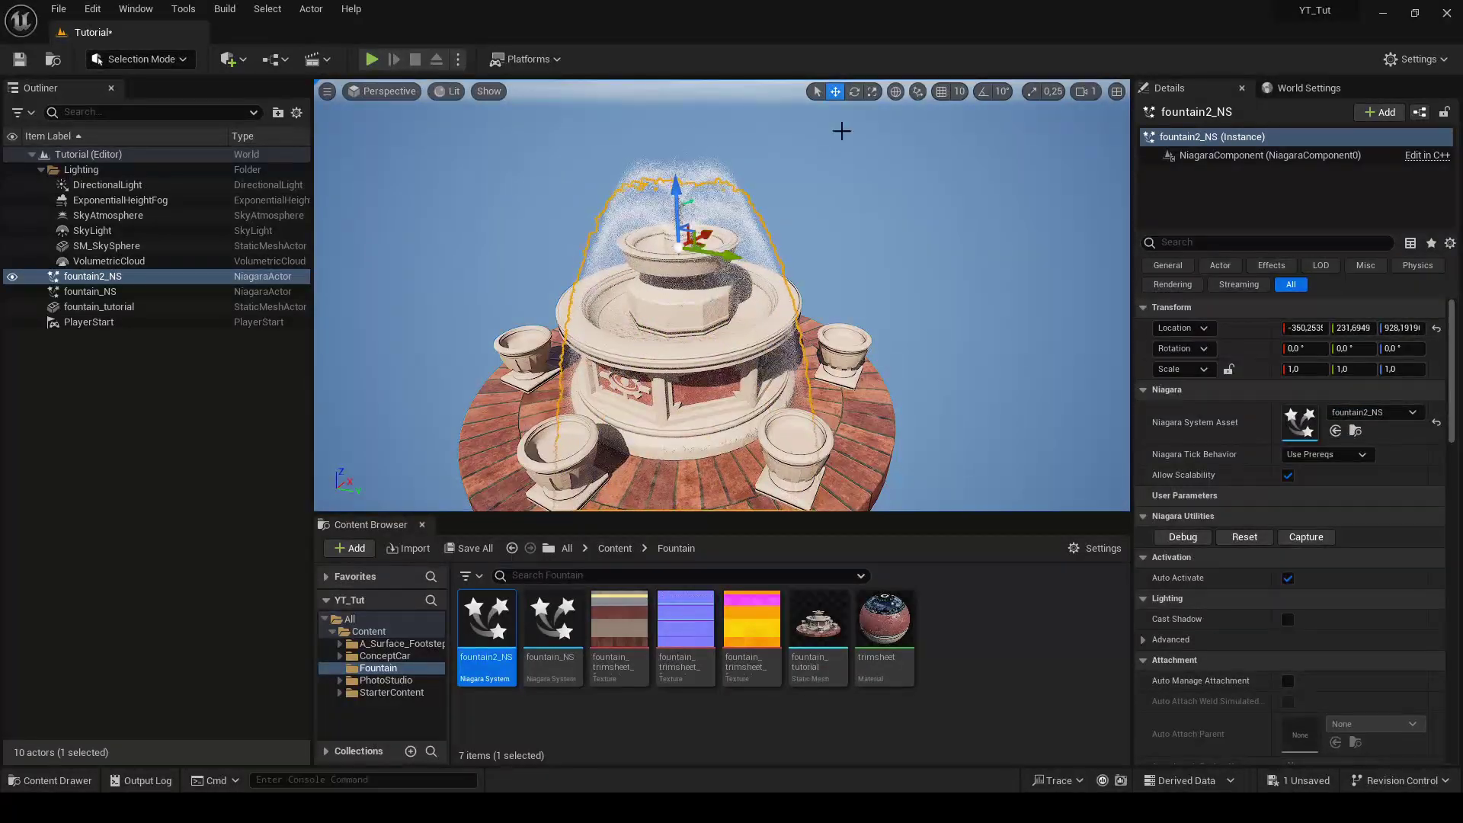
pyautogui.scroll(-5, 500, 272)
pyautogui.moveTo(695, 392); pyautogui.dragTo(814, 325)
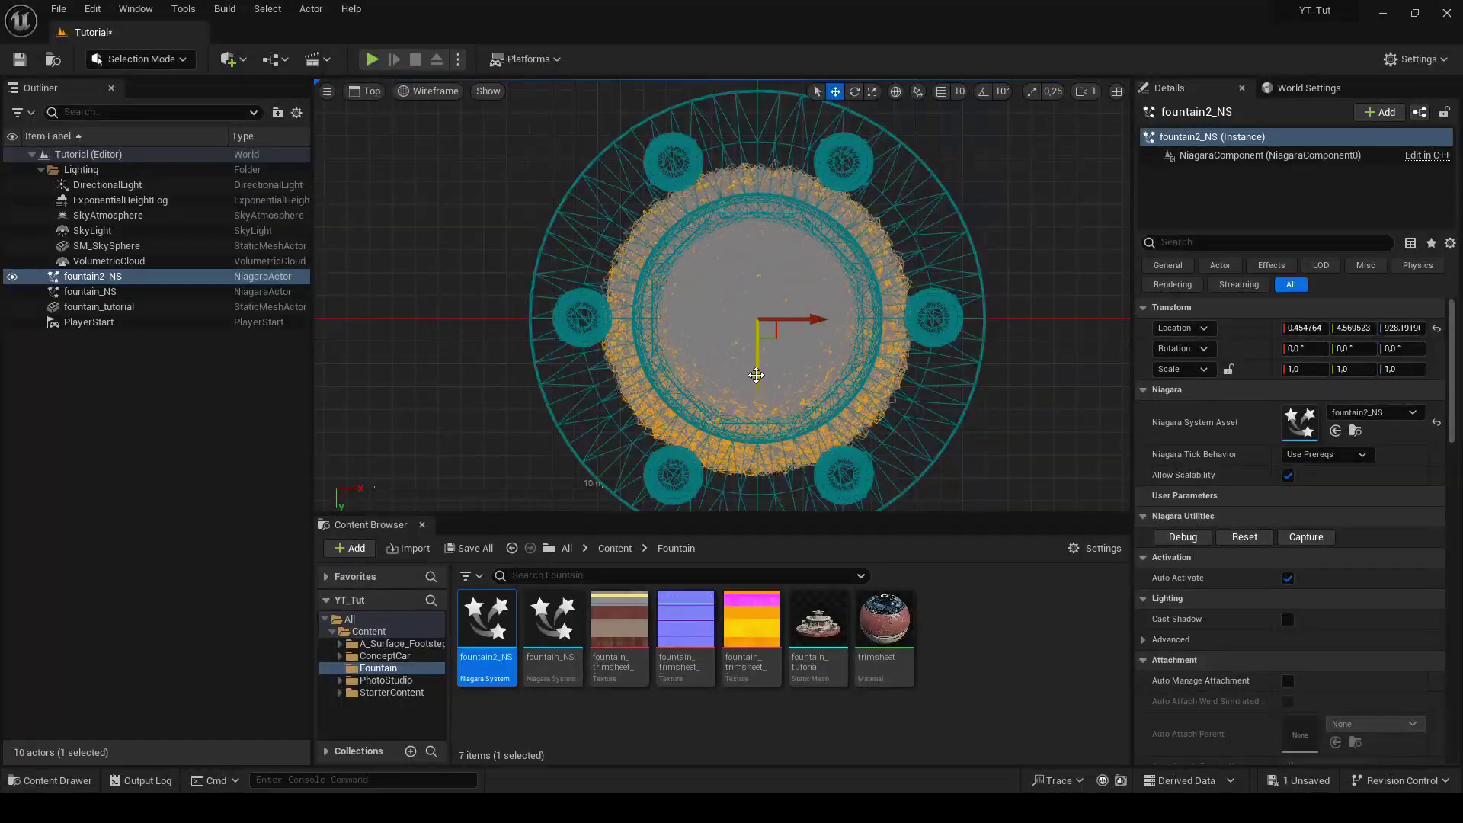
pyautogui.click(365, 90)
pyautogui.click(385, 128)
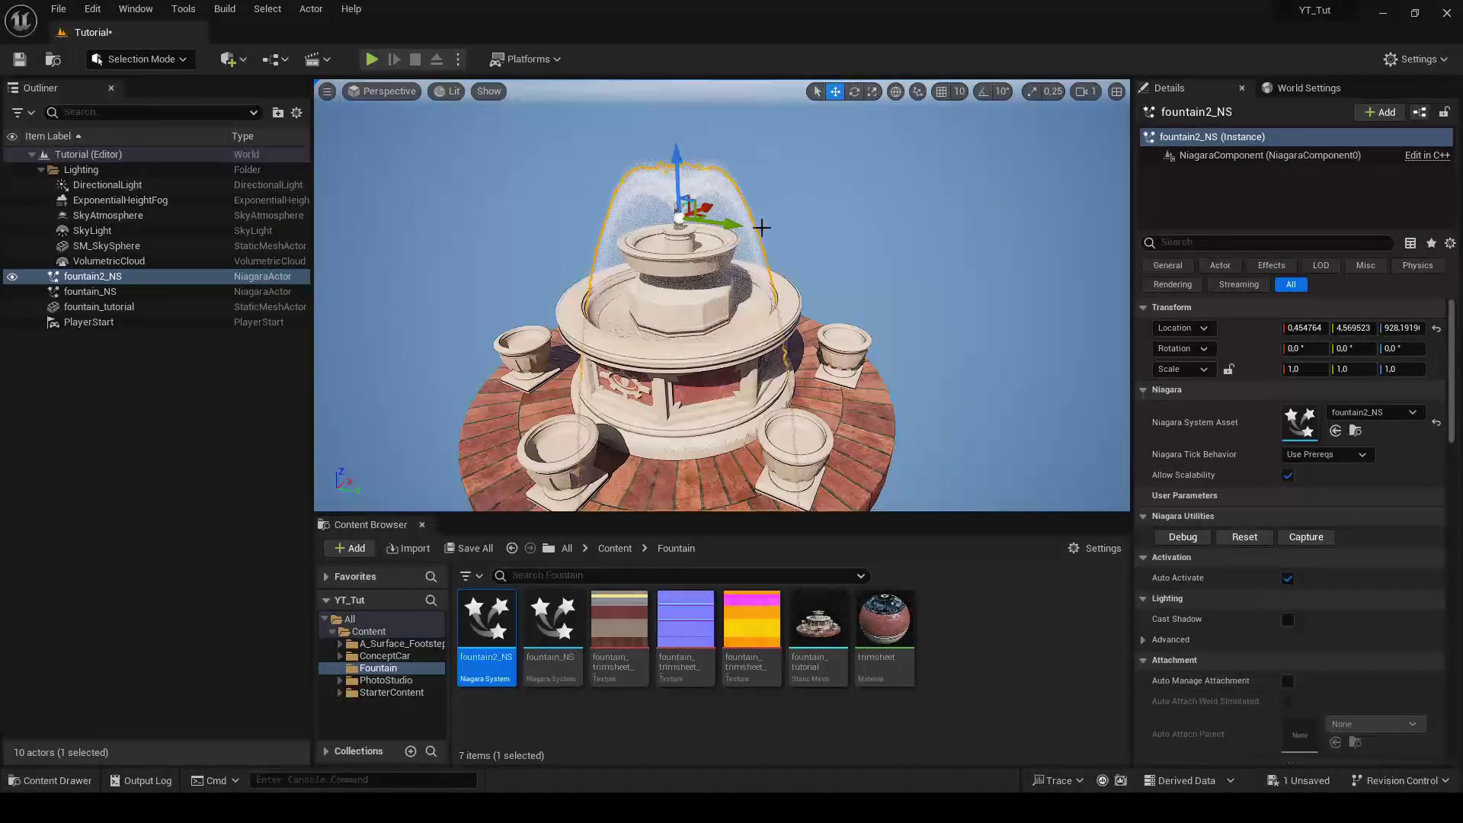
pyautogui.keyDown('alt'); pyautogui.moveTo(711, 194); pyautogui.dragTo(699, 166); pyautogui.keyUp('alt')
pyautogui.moveTo(817, 214); pyautogui.dragTo(817, 171)
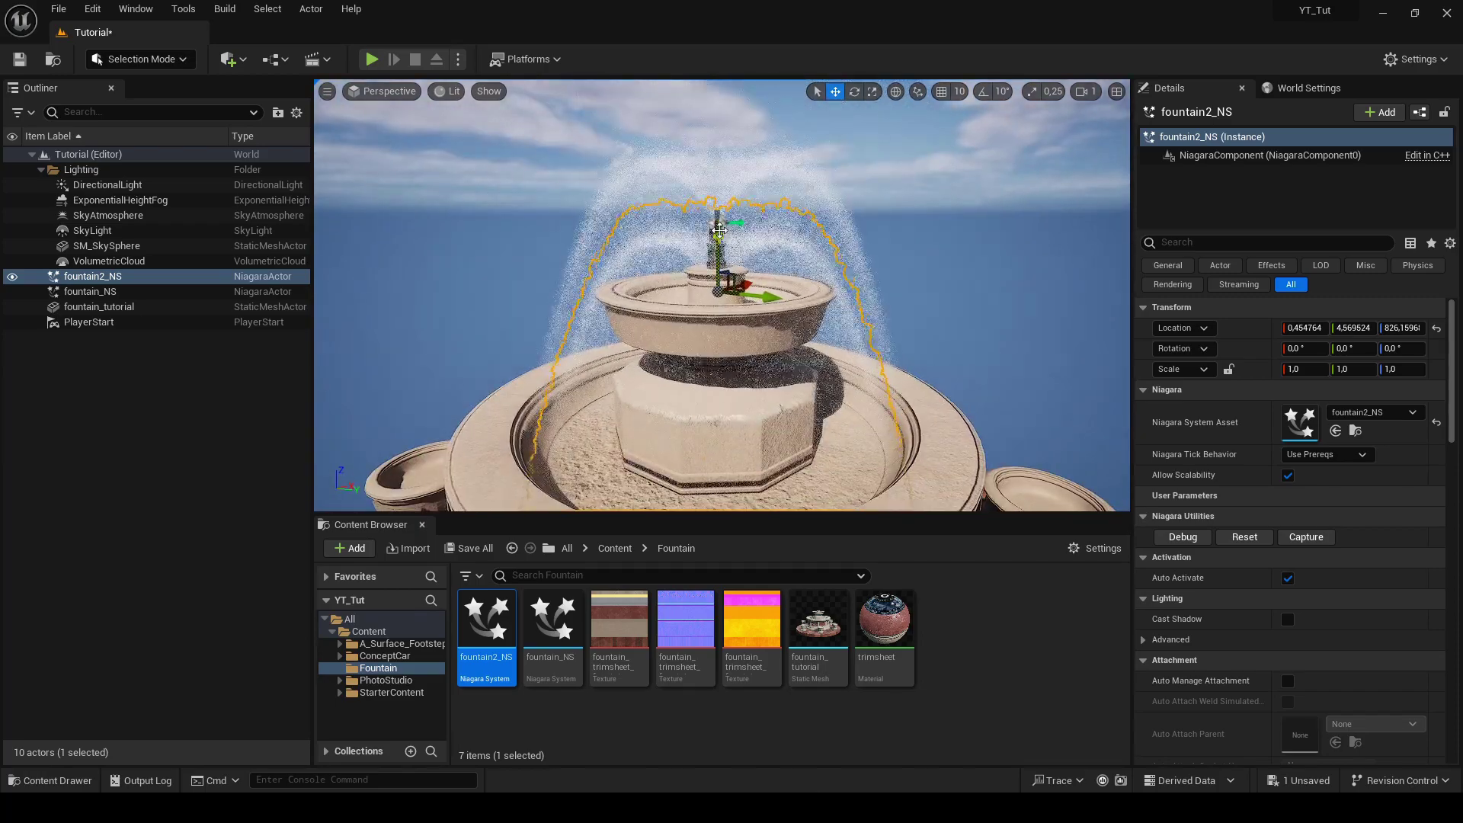
# Open fountain2_NS beside the level view and set its Shape Location primitive to Cylinder
pyautogui.doubleClick(487, 637)
pyautogui.moveTo(745, 10); pyautogui.dragTo(745, 193)
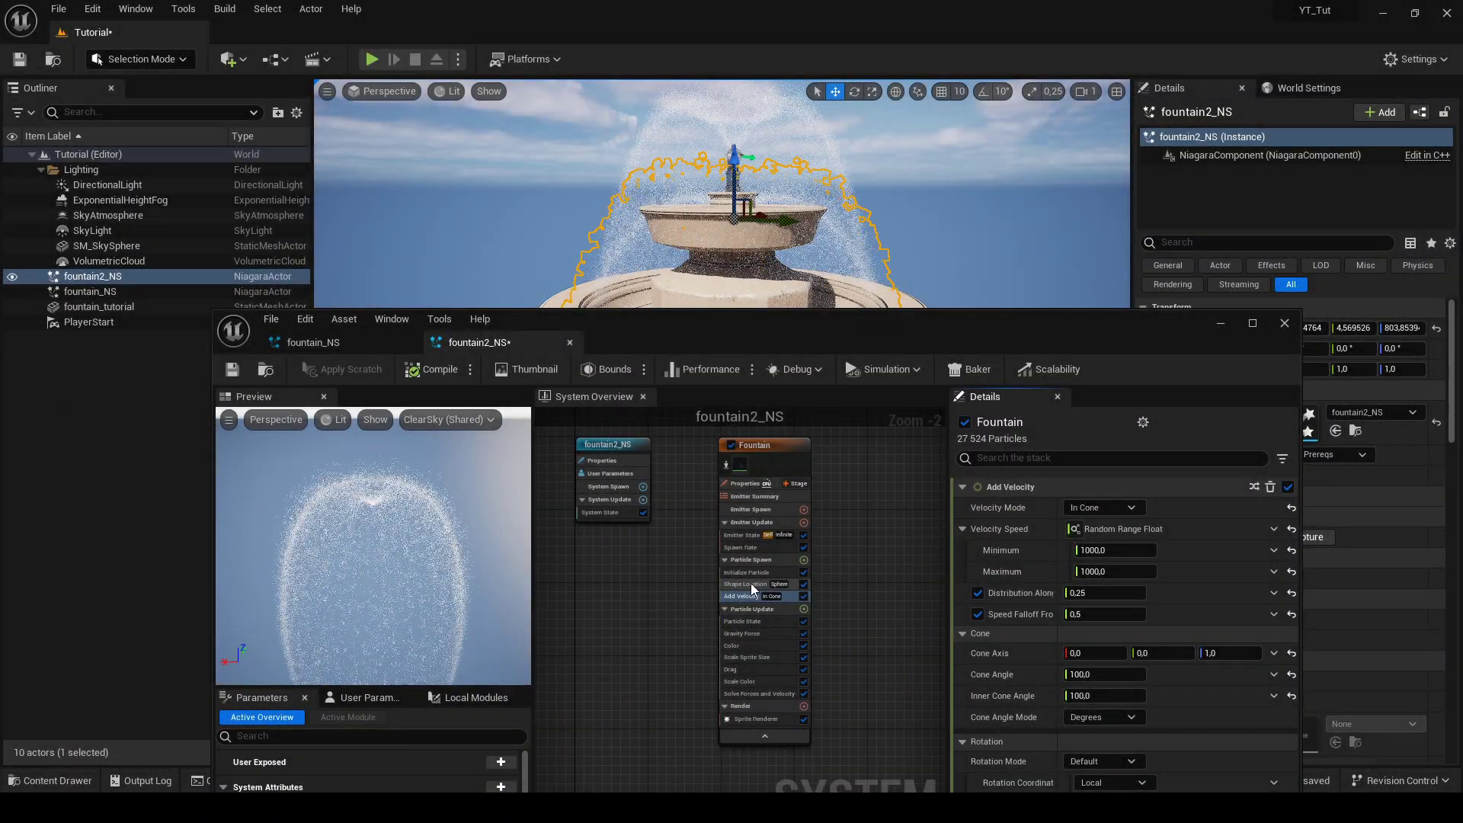
pyautogui.click(764, 584)
pyautogui.click(1103, 546)
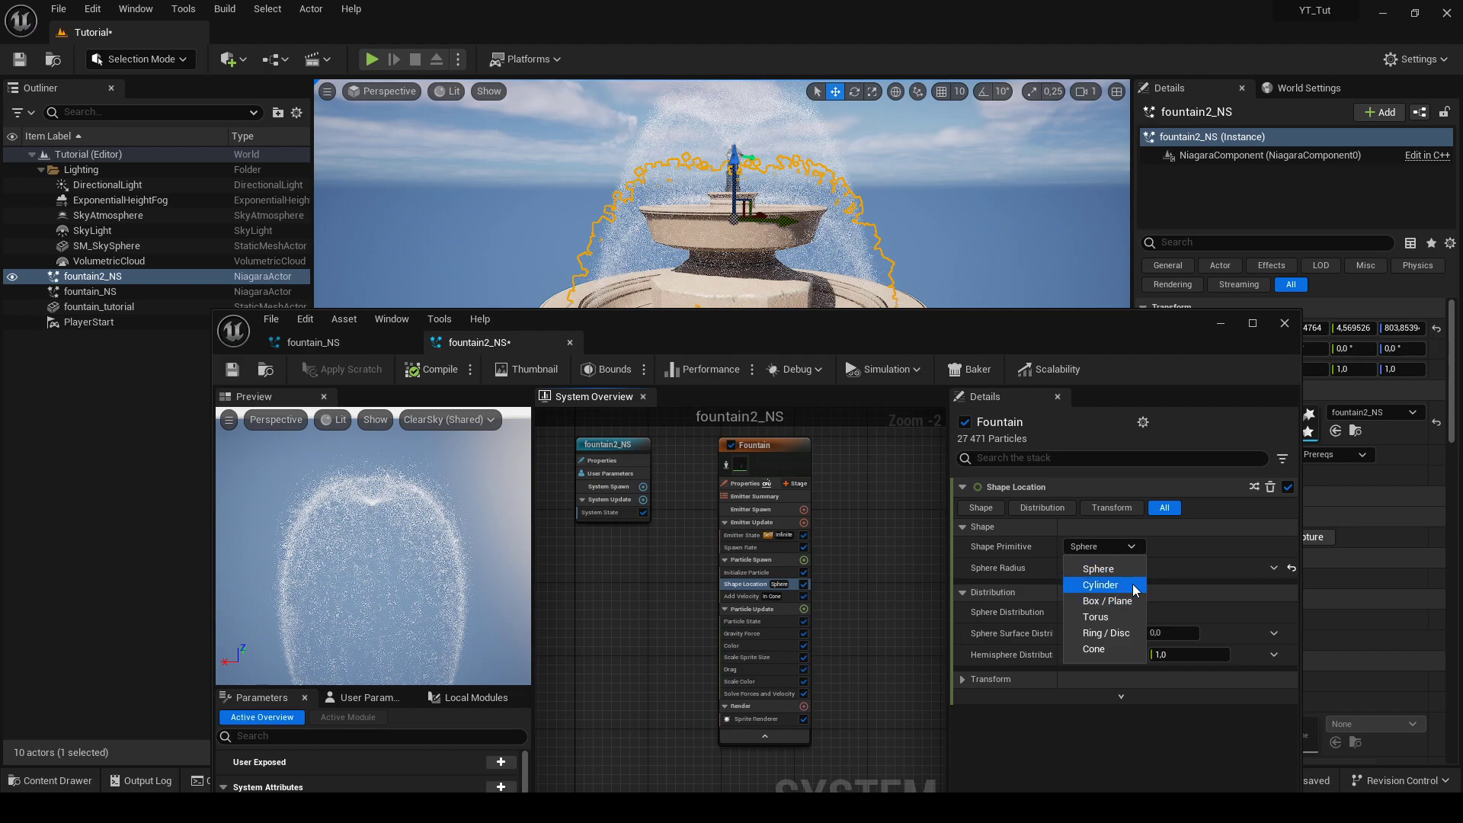
pyautogui.click(1133, 591)
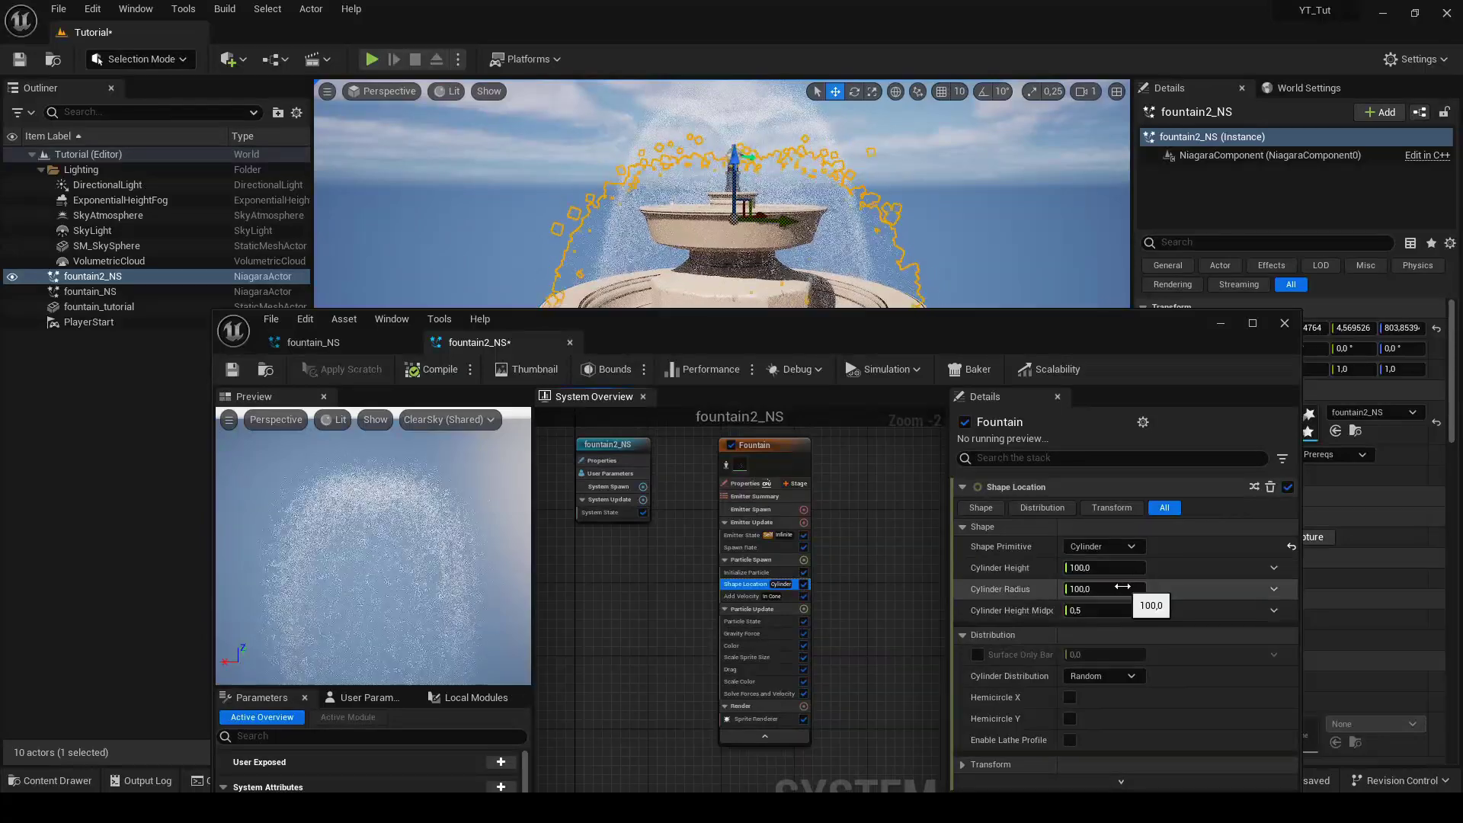
# Try cone angles of 10 in fountain2_NS's Add Velocity with a speed minimum of 800 and maximum of 820
pyautogui.click(745, 596)
pyautogui.click(1095, 695)
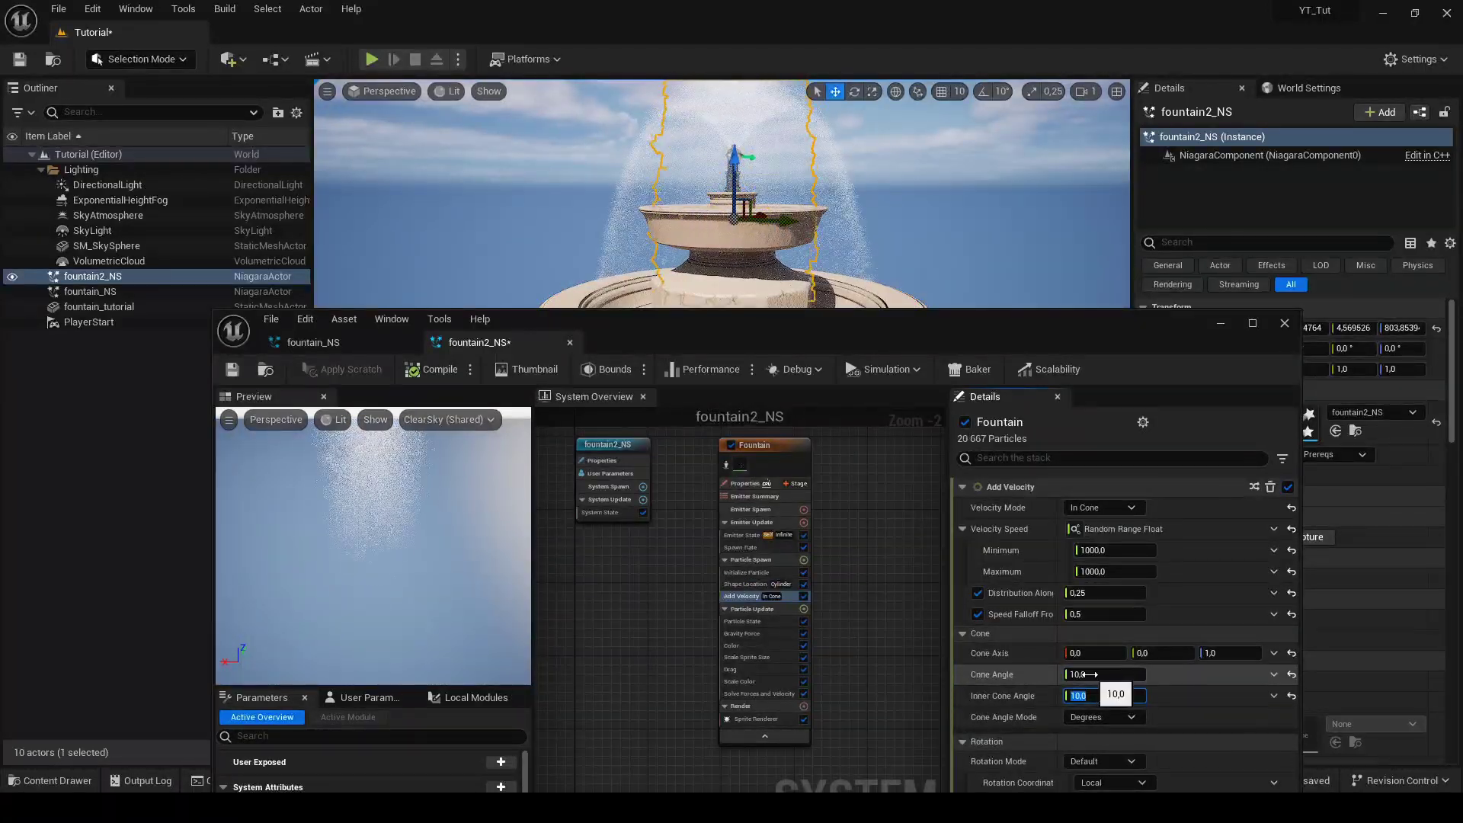
pyautogui.click(1112, 550)
pyautogui.write('82')
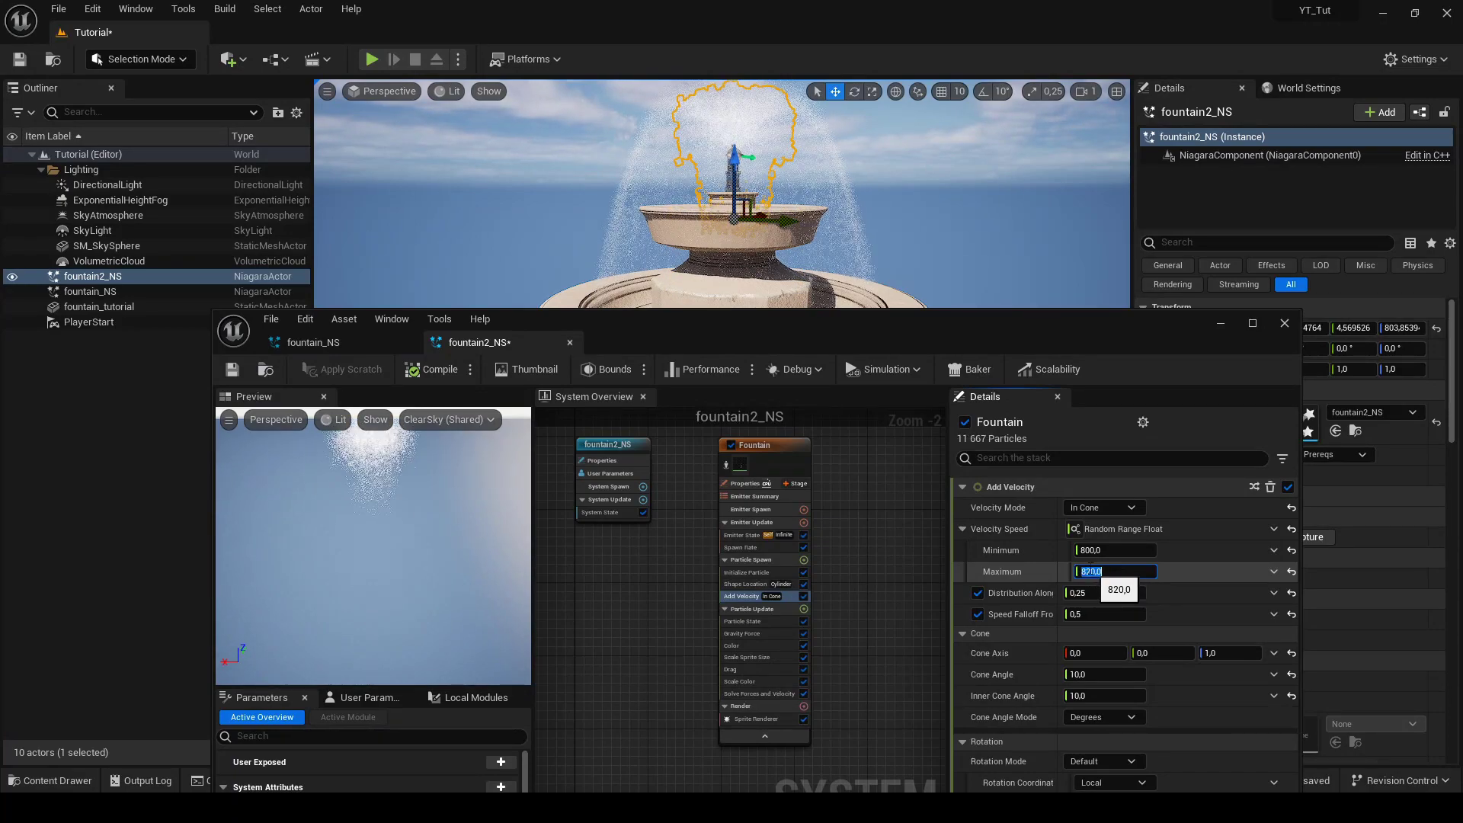
# Set both the Cone Angle and the Inner Cone Angle in fountain2_NS's Add Velocity to 20
pyautogui.click(1086, 673)
pyautogui.write('20')
pyautogui.click(1103, 694)
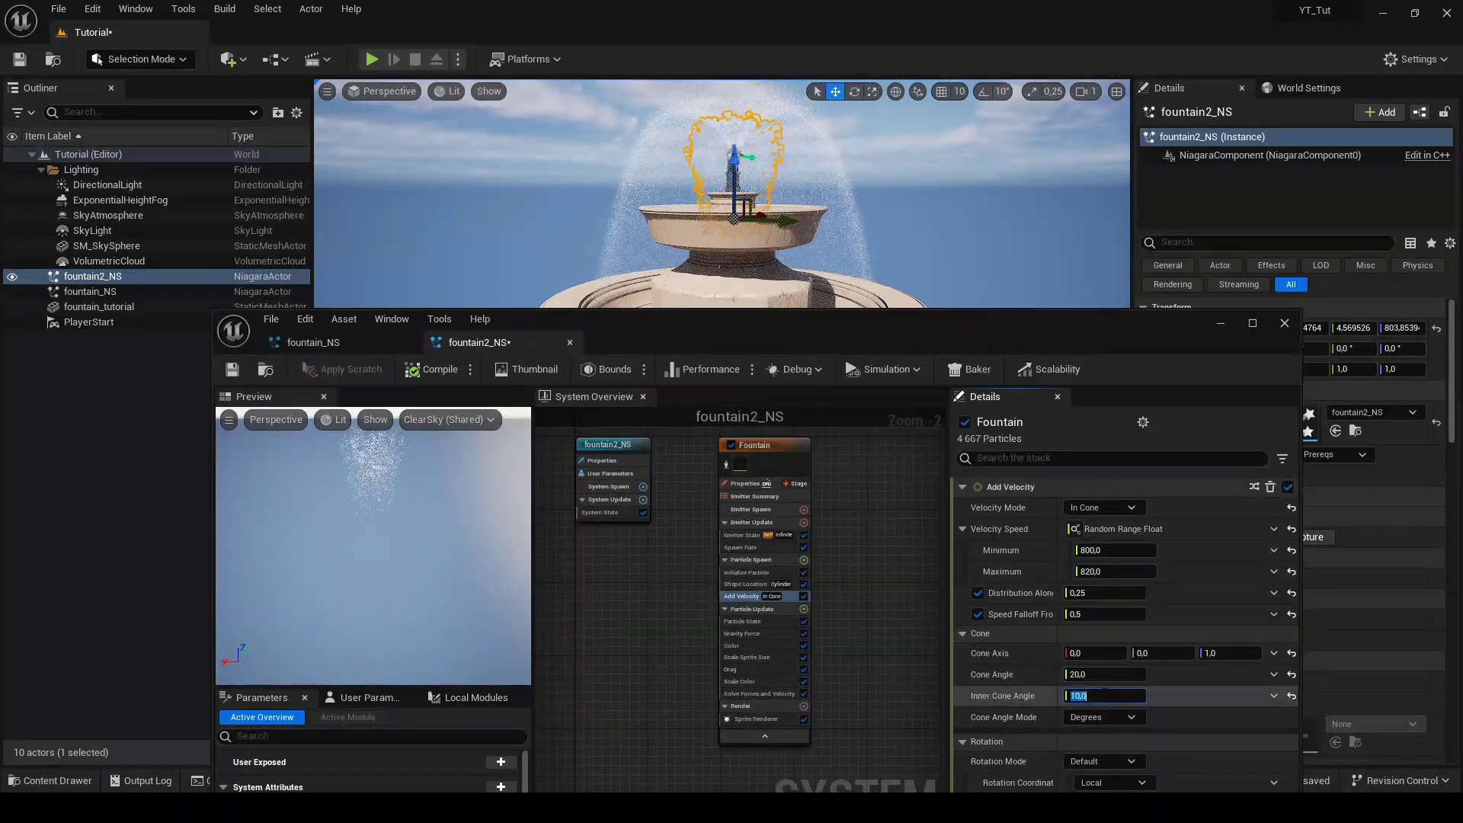
pyautogui.write('20')
pyautogui.press('Return')
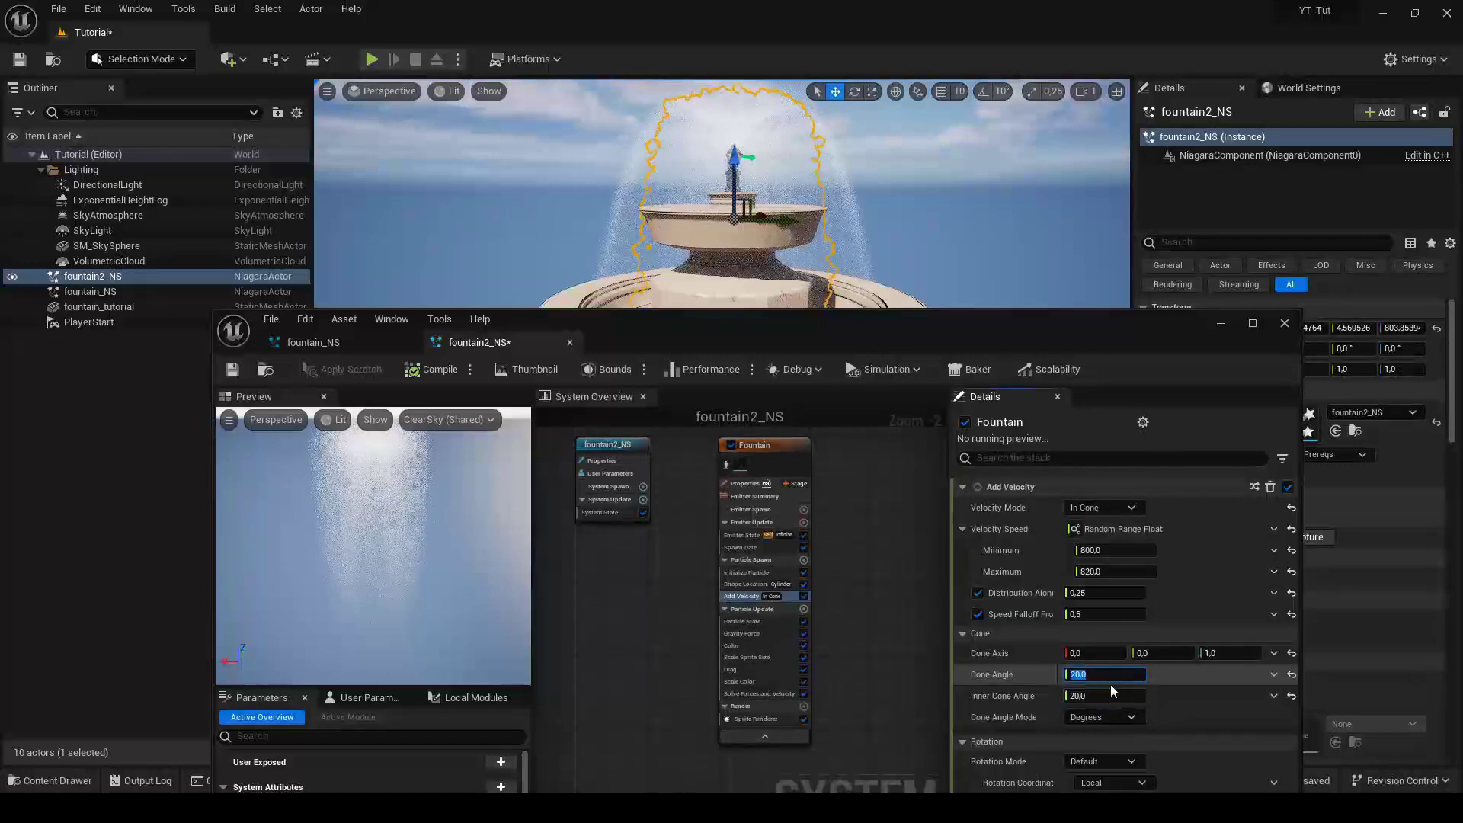
# Try a Cylinder Radius of 150 in the Shape Location module of fountain2_NS
pyautogui.click(745, 583)
pyautogui.click(1120, 589)
pyautogui.write('152')
pyautogui.press('BackSpace')
pyautogui.write('0')
pyautogui.press('Return')
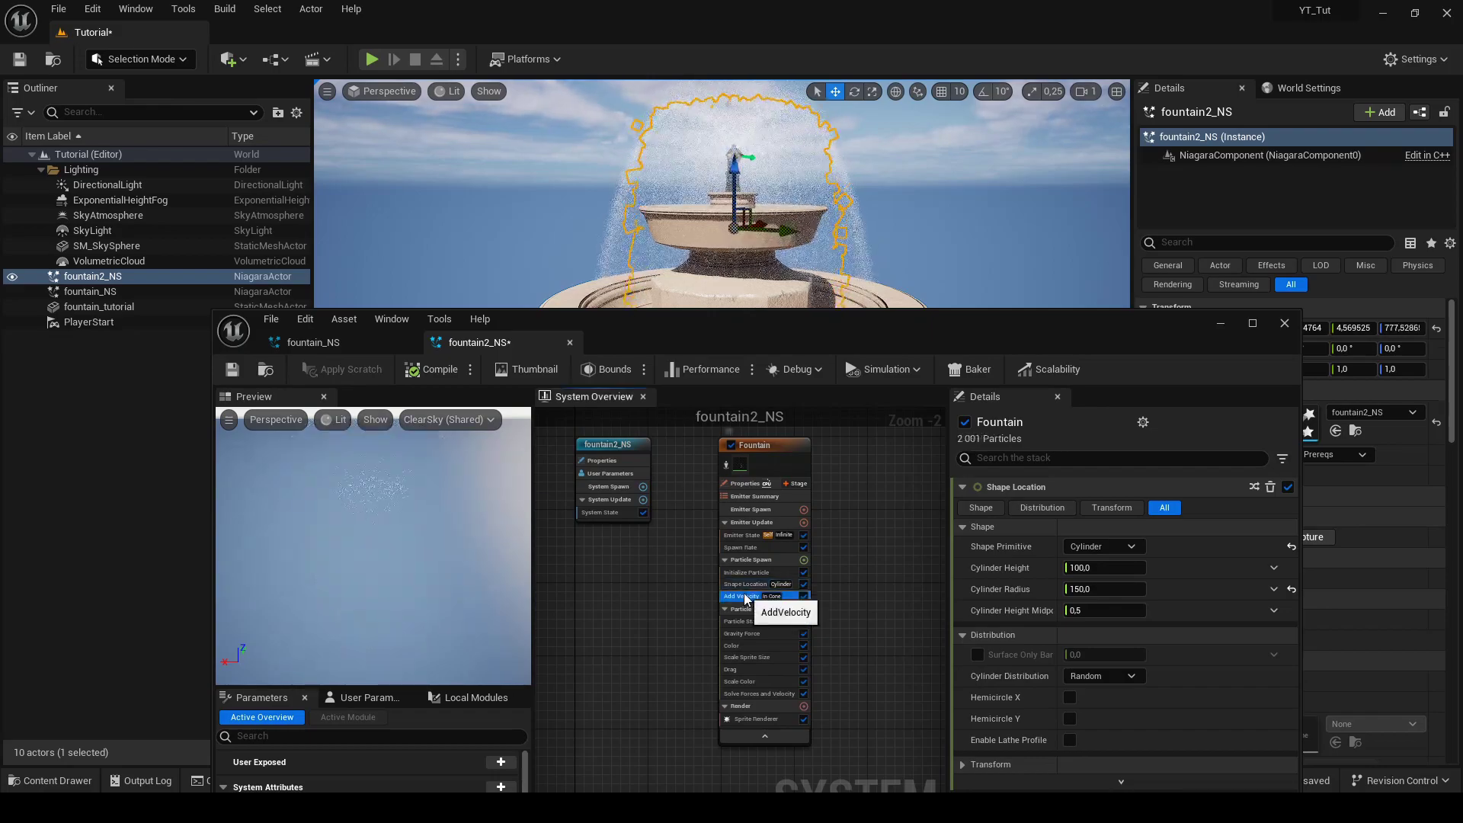
# Set Add Velocity's minimum and maximum speed to 200 and raise fountain2_NS to about Z 824 in the level
pyautogui.click(746, 598)
pyautogui.click(1120, 572)
pyautogui.write('200')
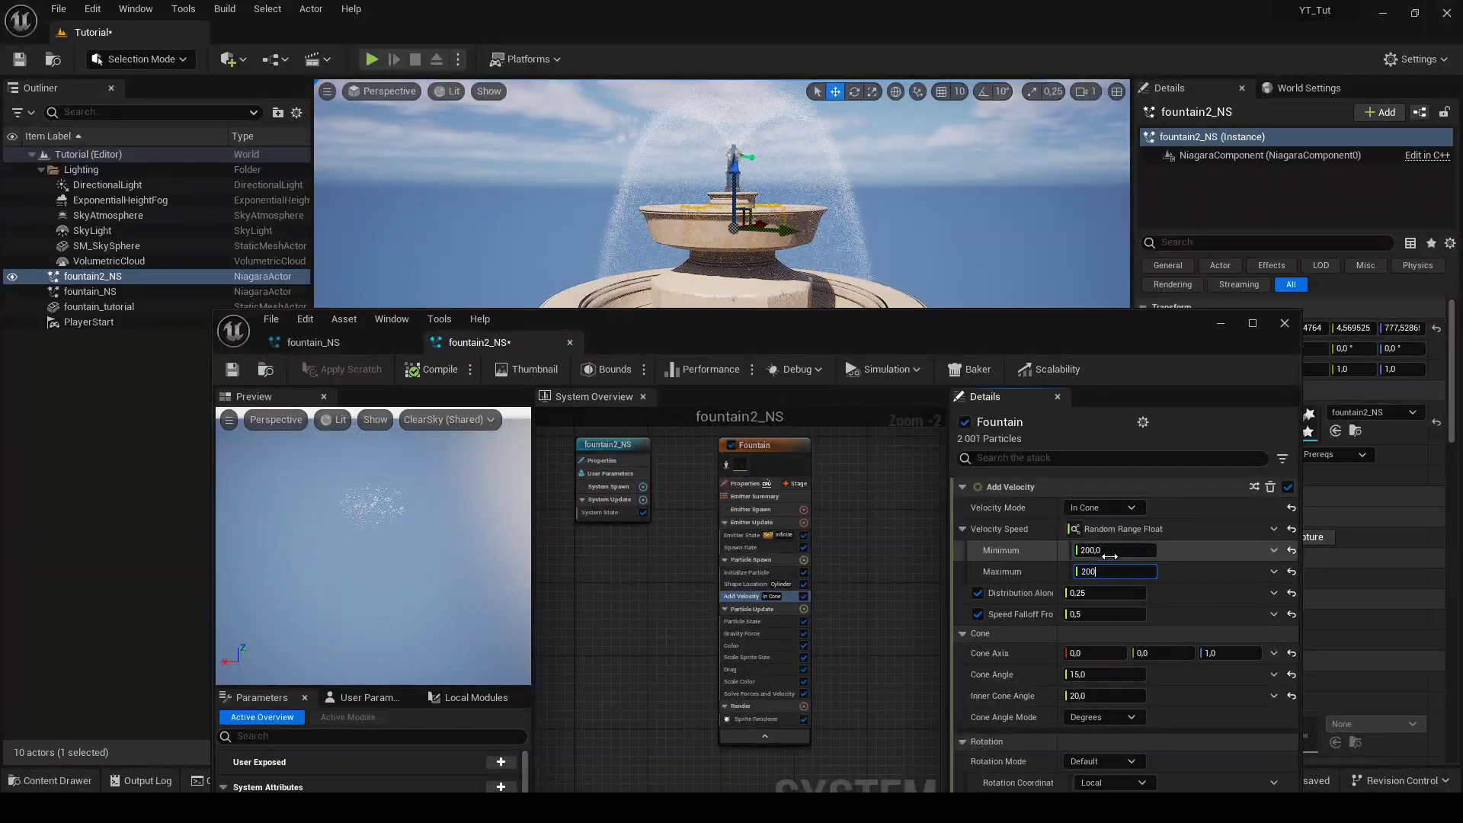
pyautogui.moveTo(734, 180); pyautogui.dragTo(733, 161)
pyautogui.moveTo(734, 162); pyautogui.dragTo(733, 210, button='right')
# Try a Cylinder Radius of 275 in fountain2_NS's Shape Location, and settle on a radius of 300
pyautogui.click(746, 584)
pyautogui.click(1098, 589)
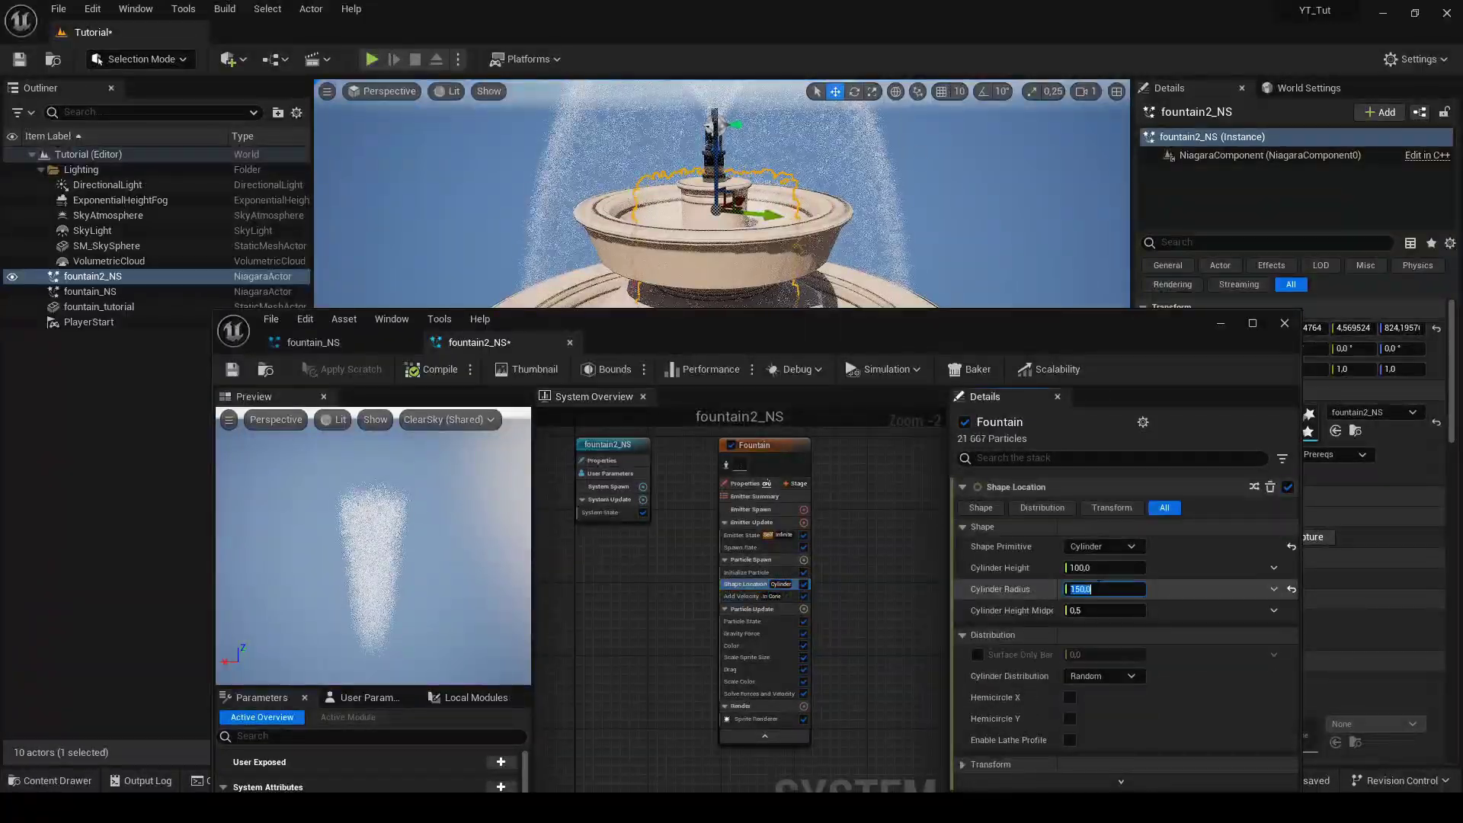
pyautogui.press('Return')
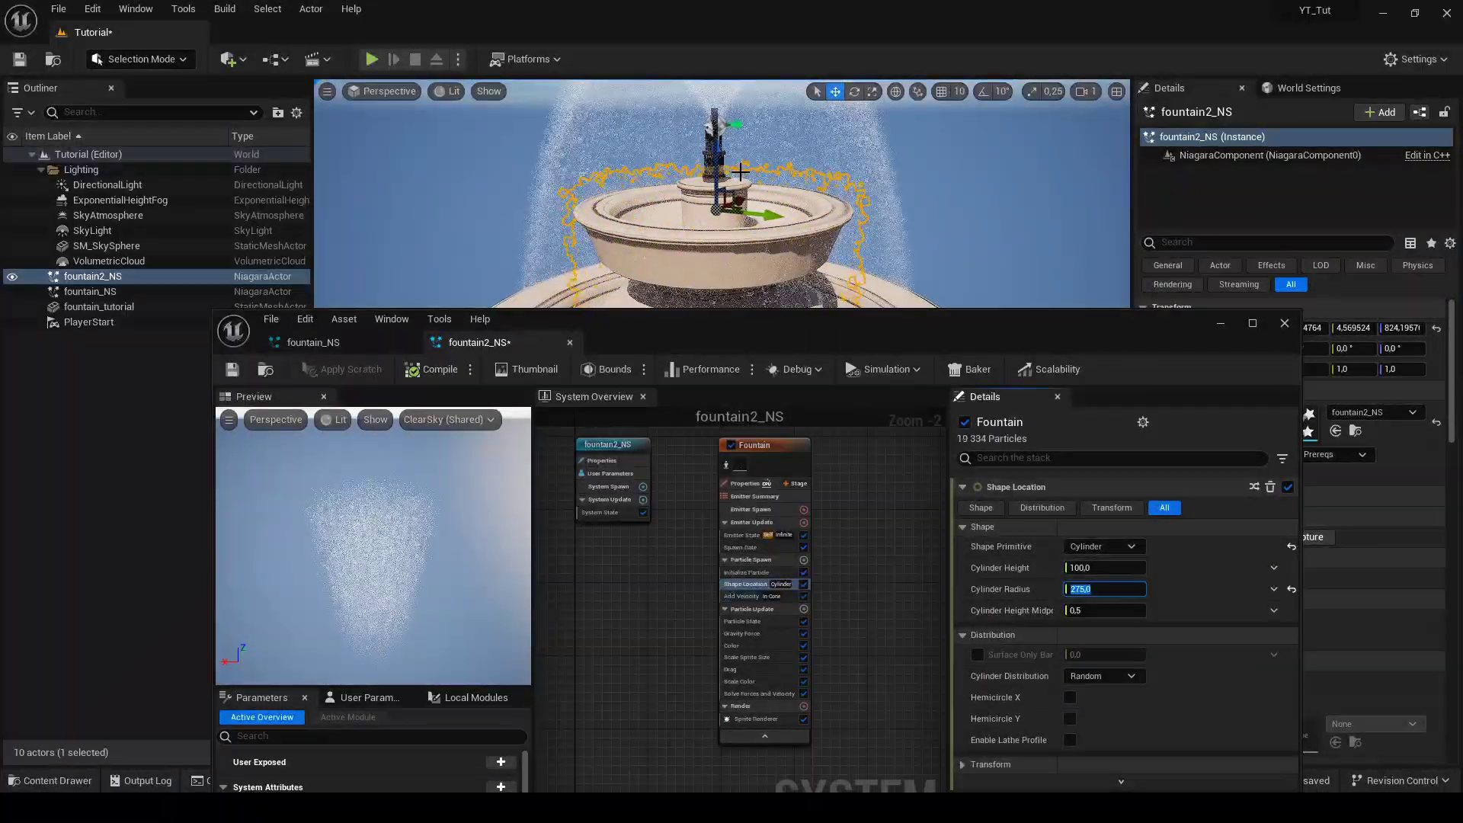
pyautogui.moveTo(722, 193); pyautogui.dragTo(722, 252, button='right')
pyautogui.click(1102, 589)
pyautogui.write('300')
pyautogui.press('Return')
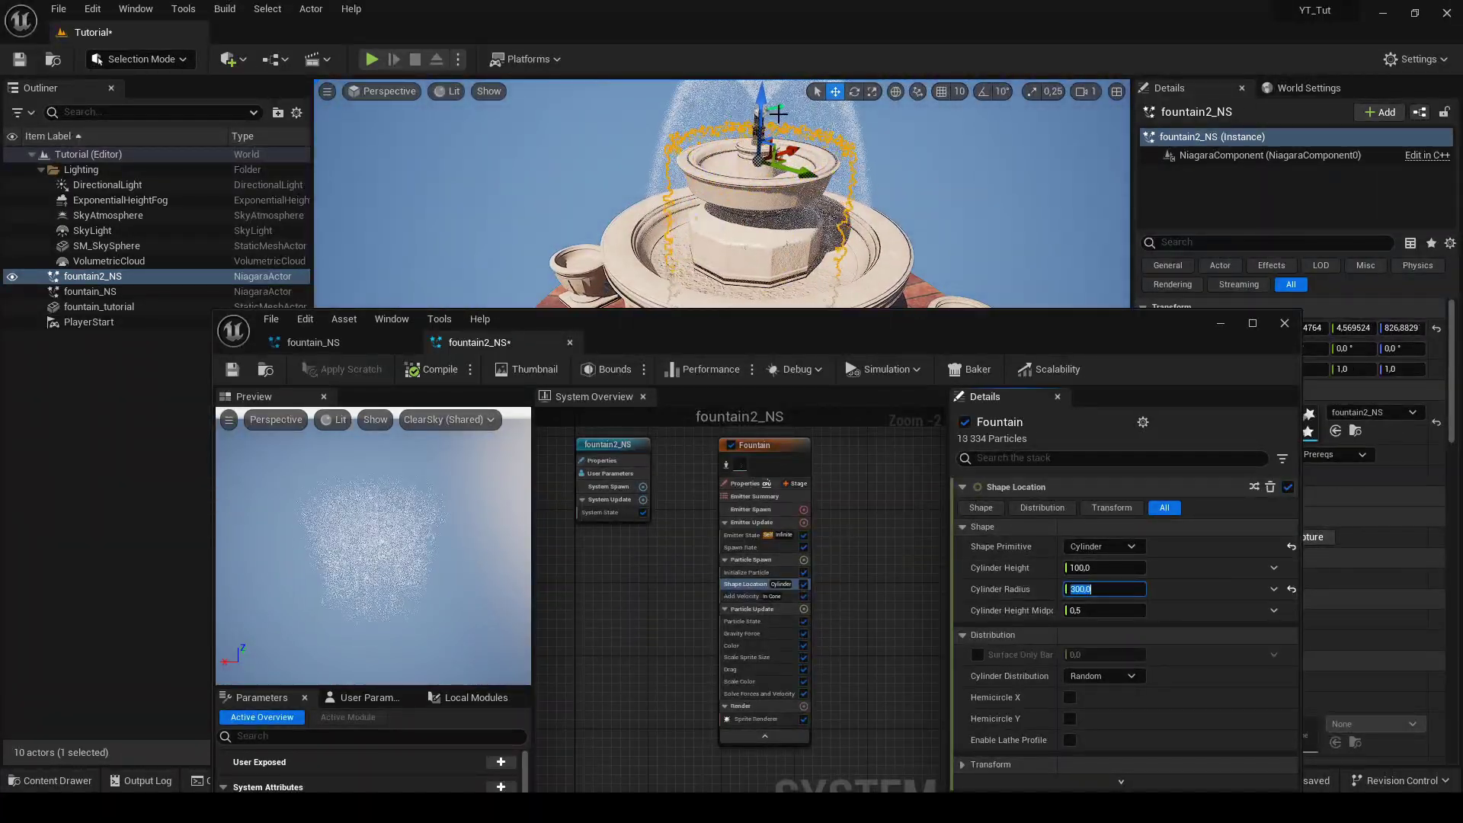
# Compile fountain2_NS, close its editor and view the whole fountain with both water effects
pyautogui.moveTo(1015, 206)
pyautogui.mouseDown(button='right')
pyautogui.moveTo(1015, 259)
pyautogui.moveTo(1015, 190)
pyautogui.mouseUp(button='right')
pyautogui.click(1016, 205)
pyautogui.click(431, 370)
pyautogui.click(1285, 323)
pyautogui.moveTo(973, 303); pyautogui.dragTo(938, 335, button='right')
pyautogui.moveTo(985, 267)
pyautogui.mouseDown(button='right')
pyautogui.moveTo(985, 206)
pyautogui.moveTo(985, 267)
pyautogui.mouseUp(button='right')
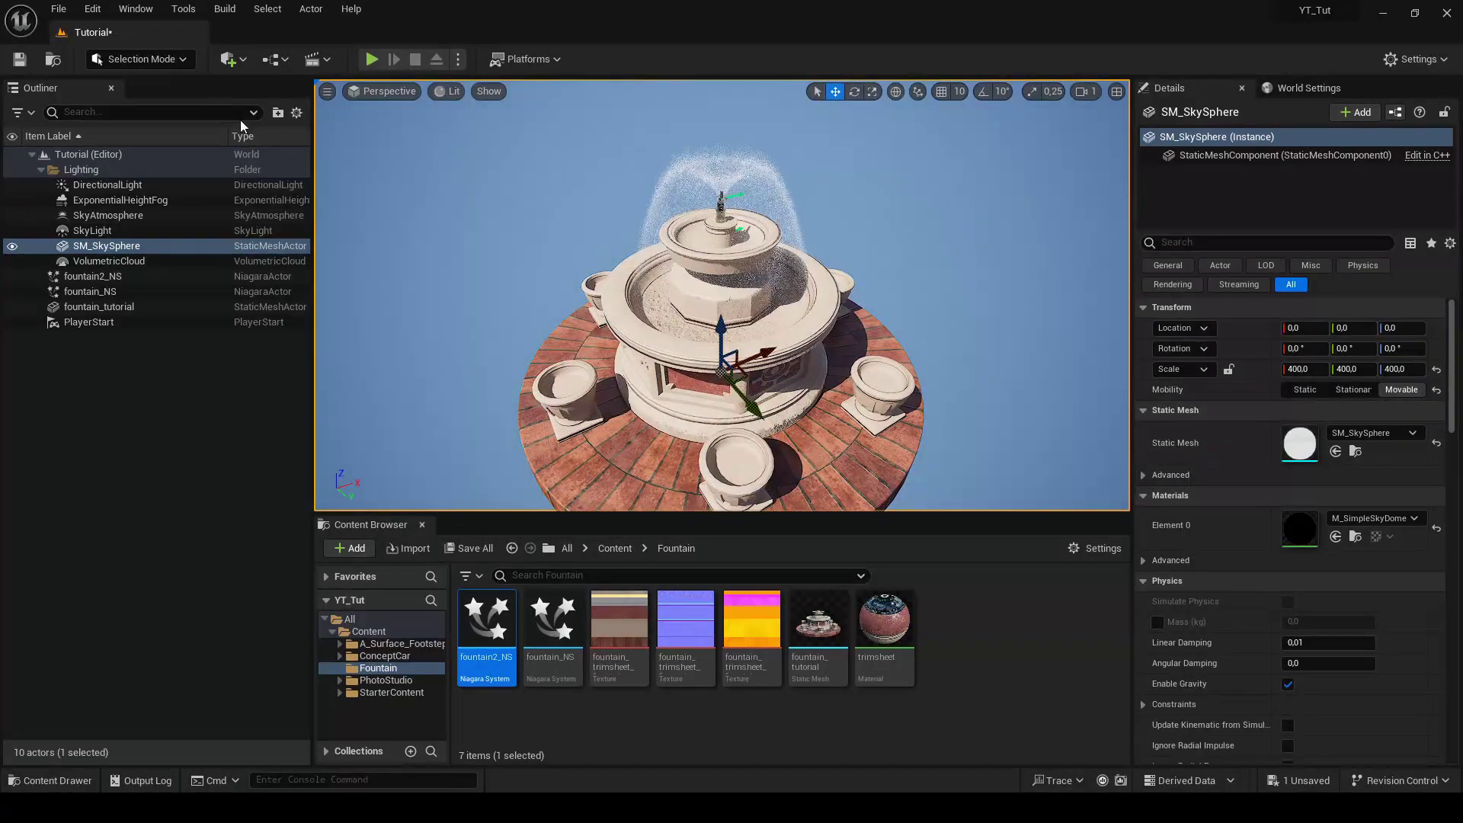
# In Modeling Mode, create a cylinder of radius 50 and height 200 on the fountain and move it to the large basin's outer rim
pyautogui.click(163, 60)
pyautogui.click(149, 147)
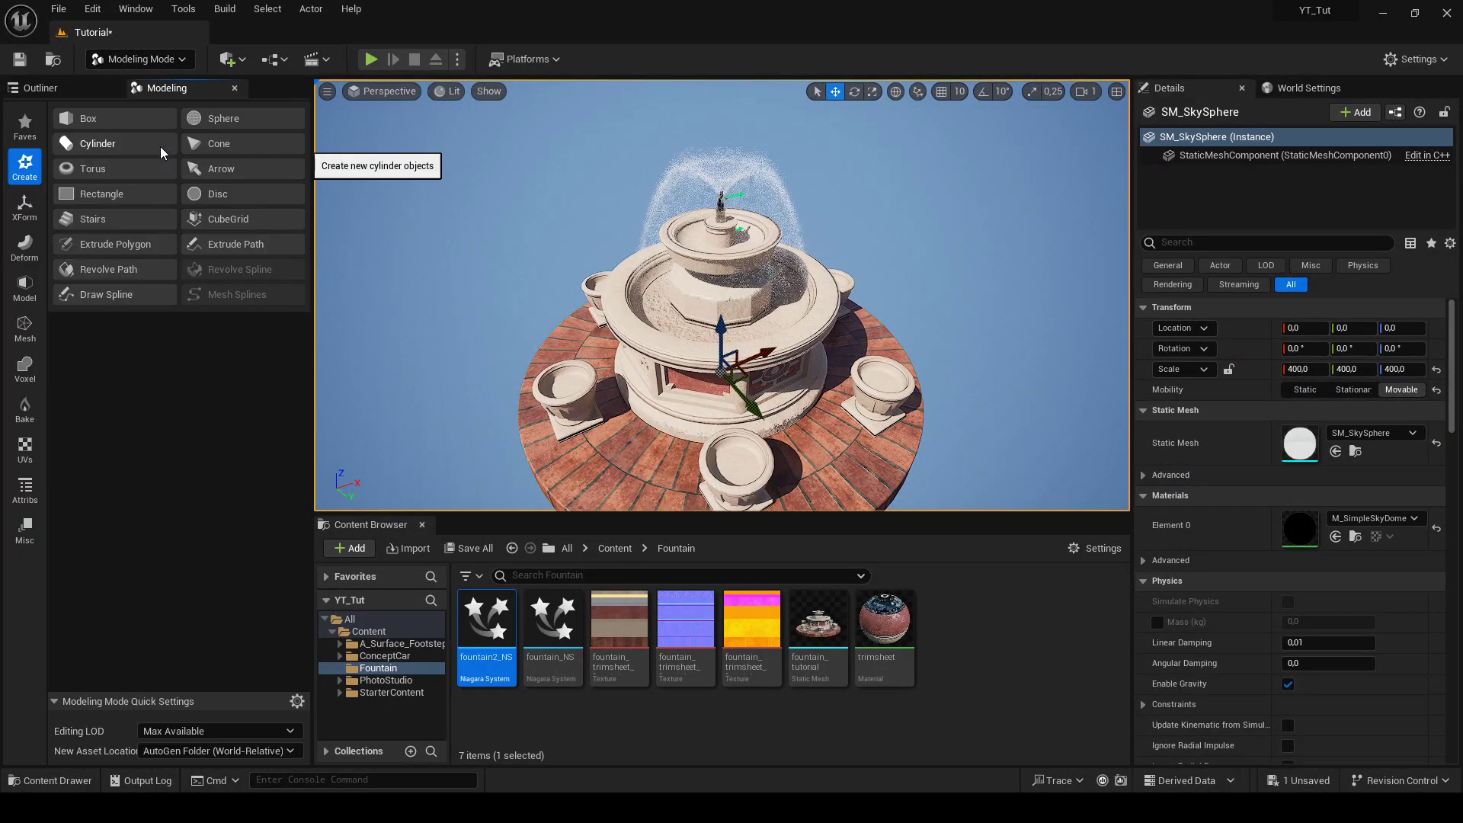
pyautogui.click(148, 146)
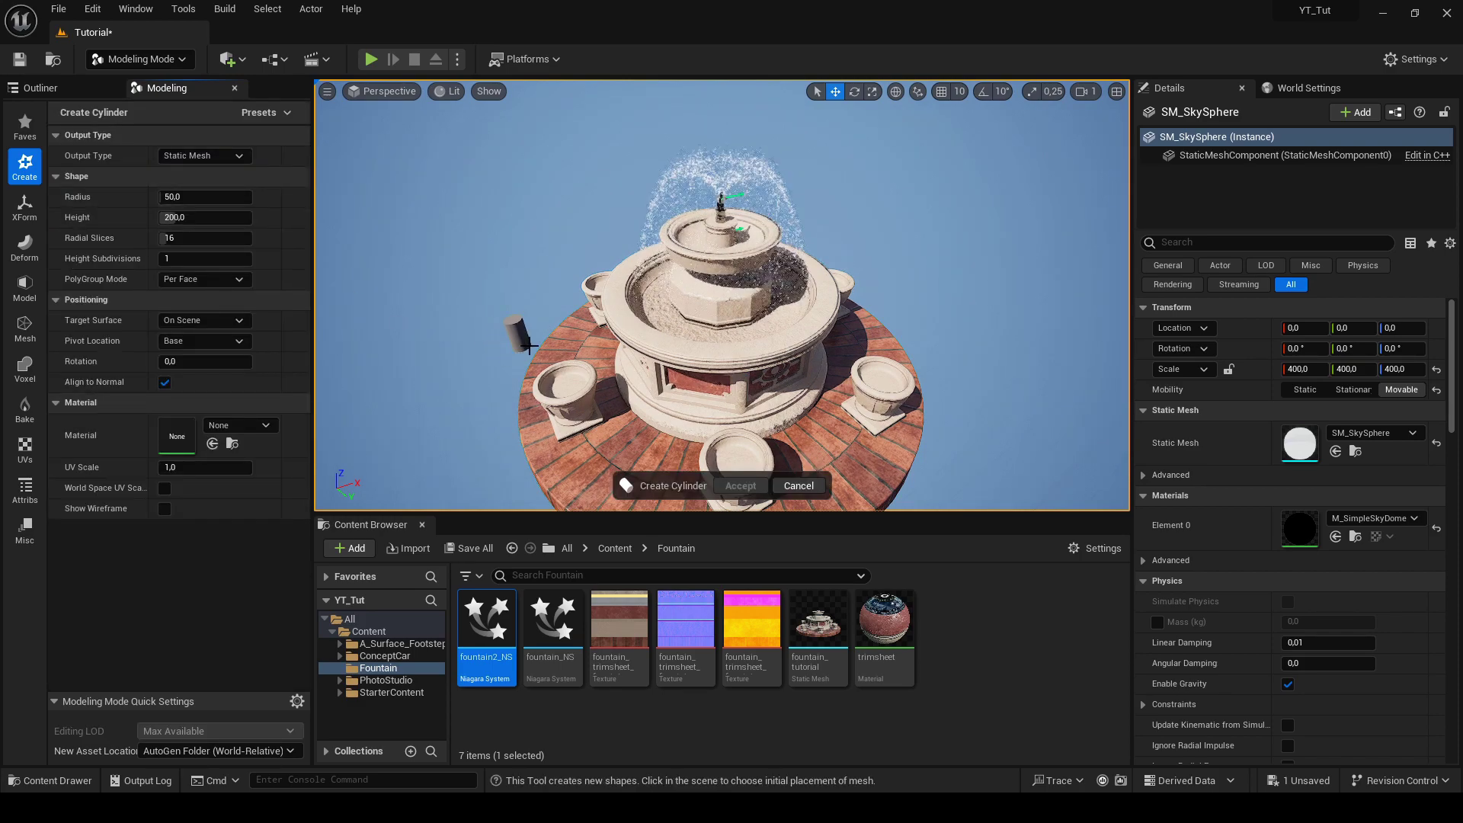
pyautogui.click(573, 344)
pyautogui.click(740, 486)
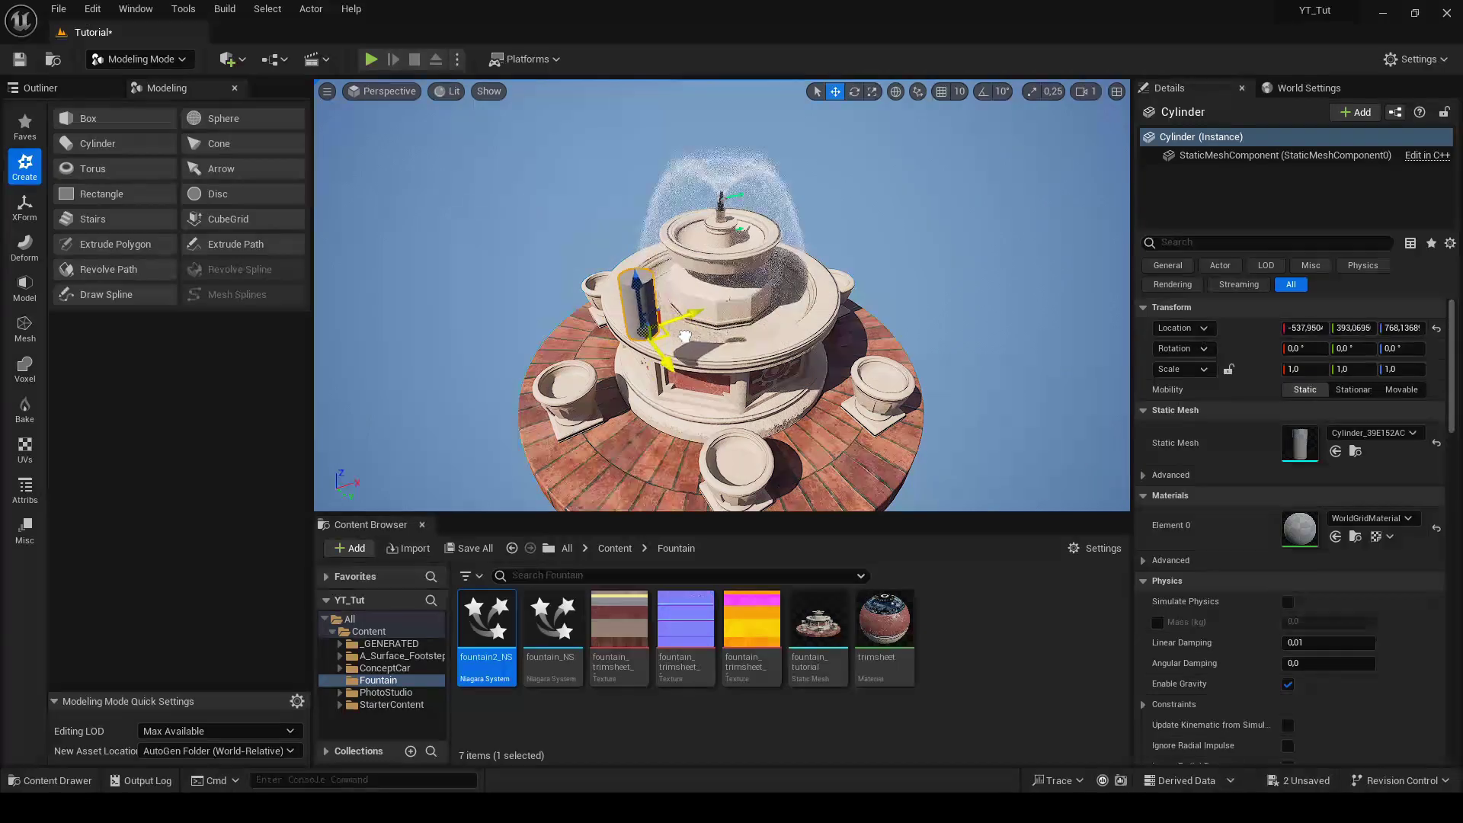
pyautogui.press('f')
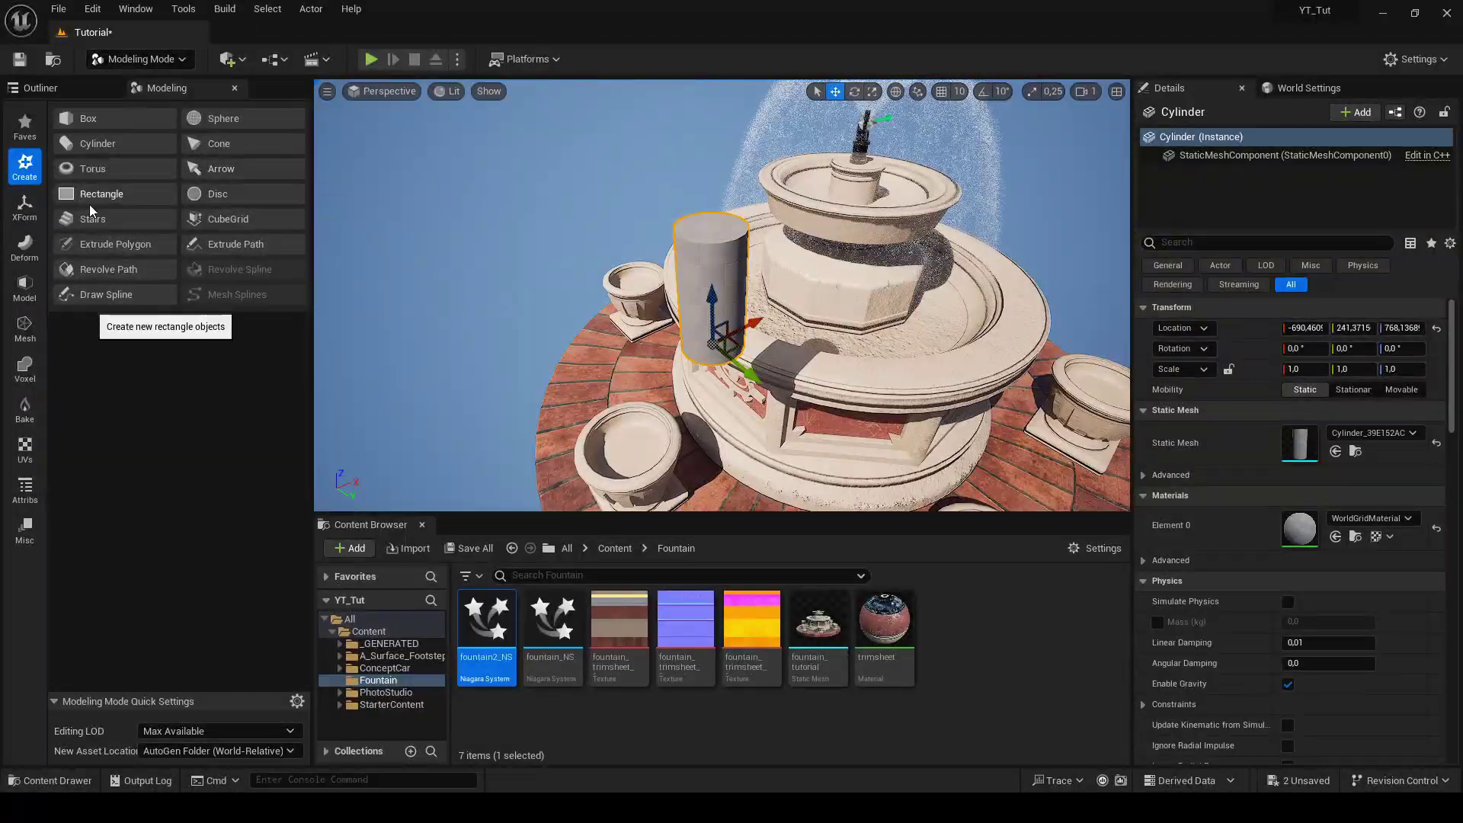
# Use PolyGroup Edit to delete the cylinder's side and bottom faces, keeping only its top disc
pyautogui.click(29, 287)
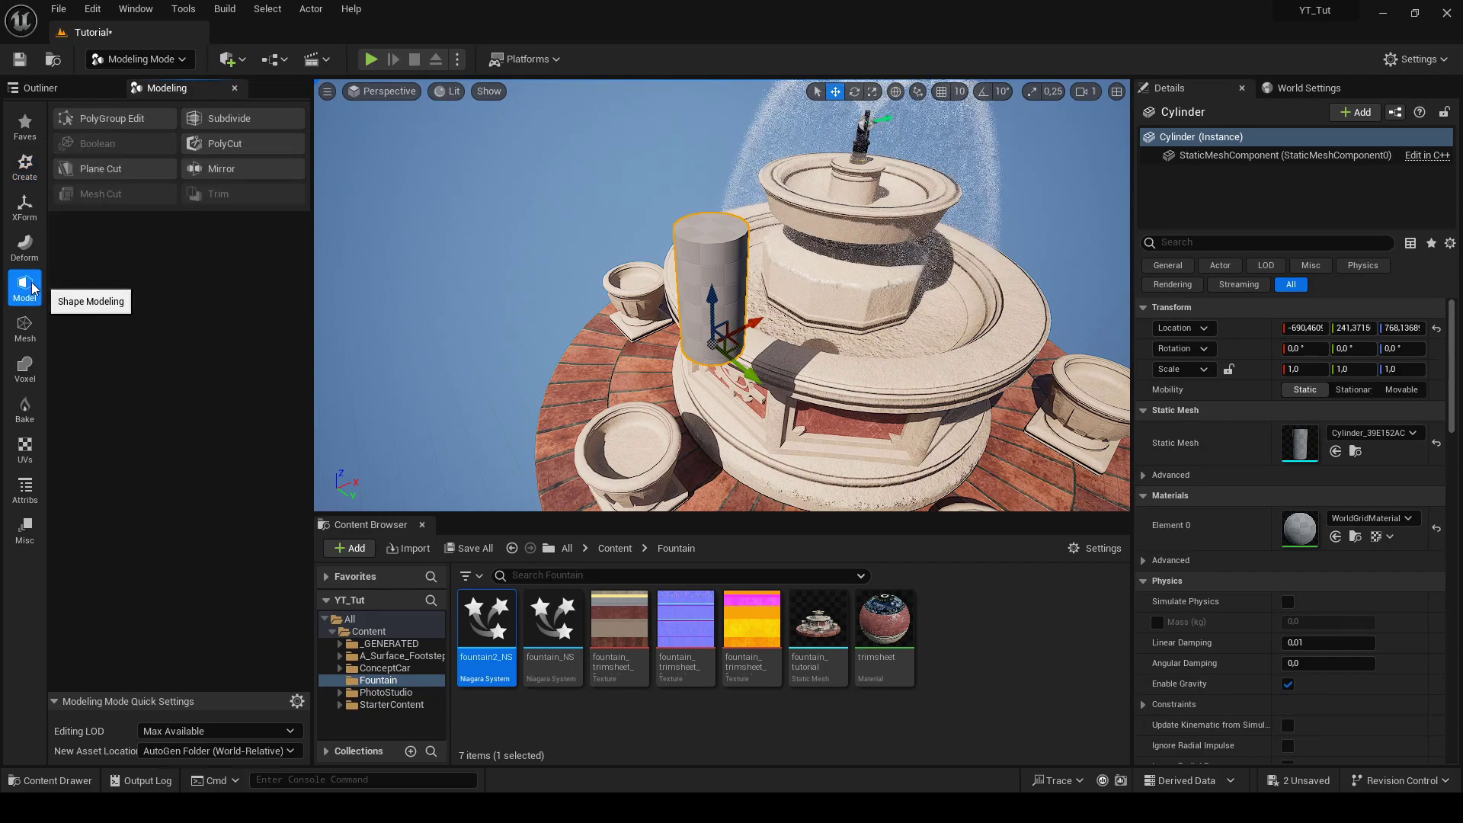
pyautogui.click(133, 128)
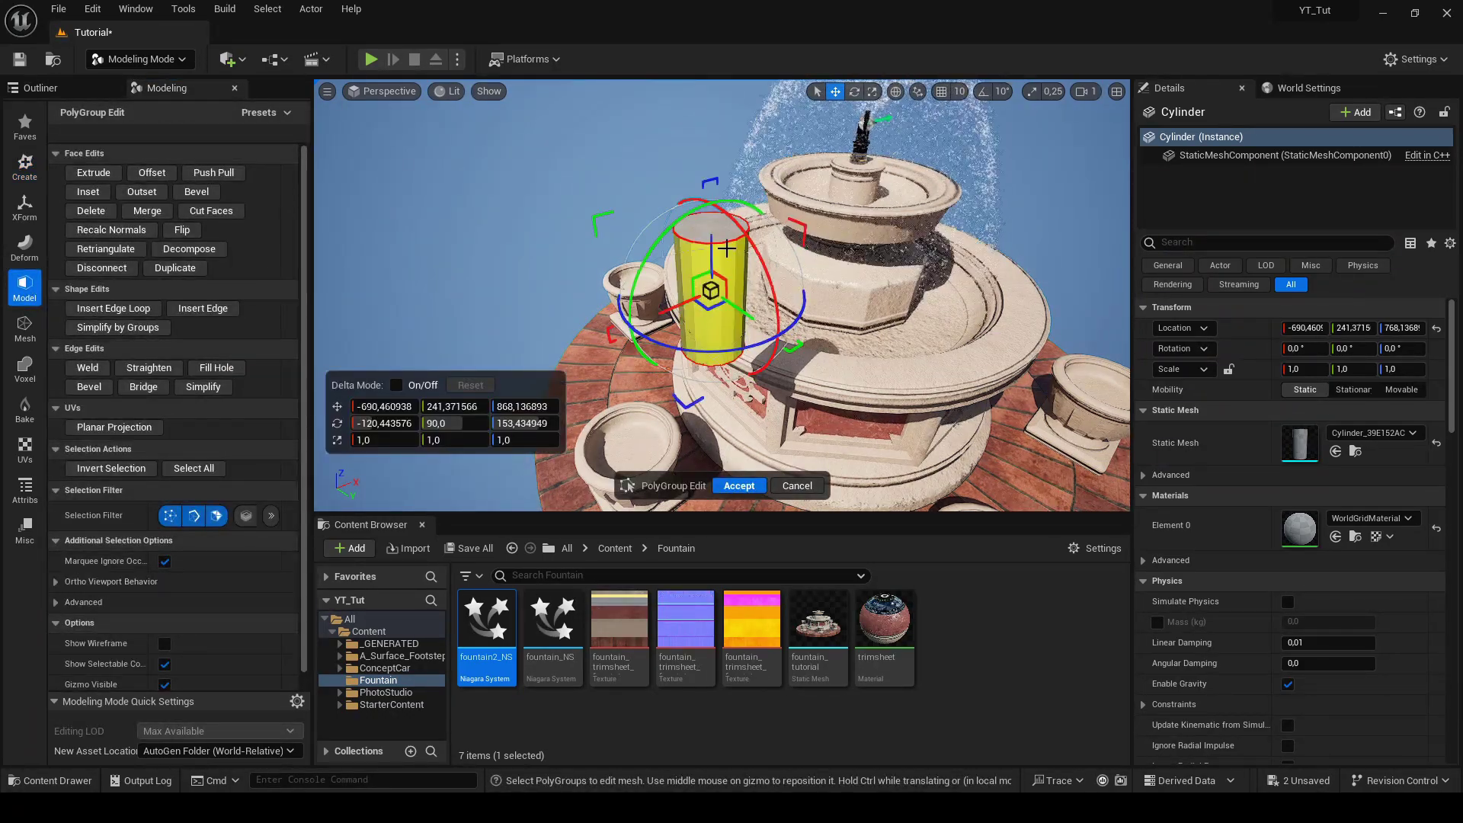
pyautogui.press('Delete')
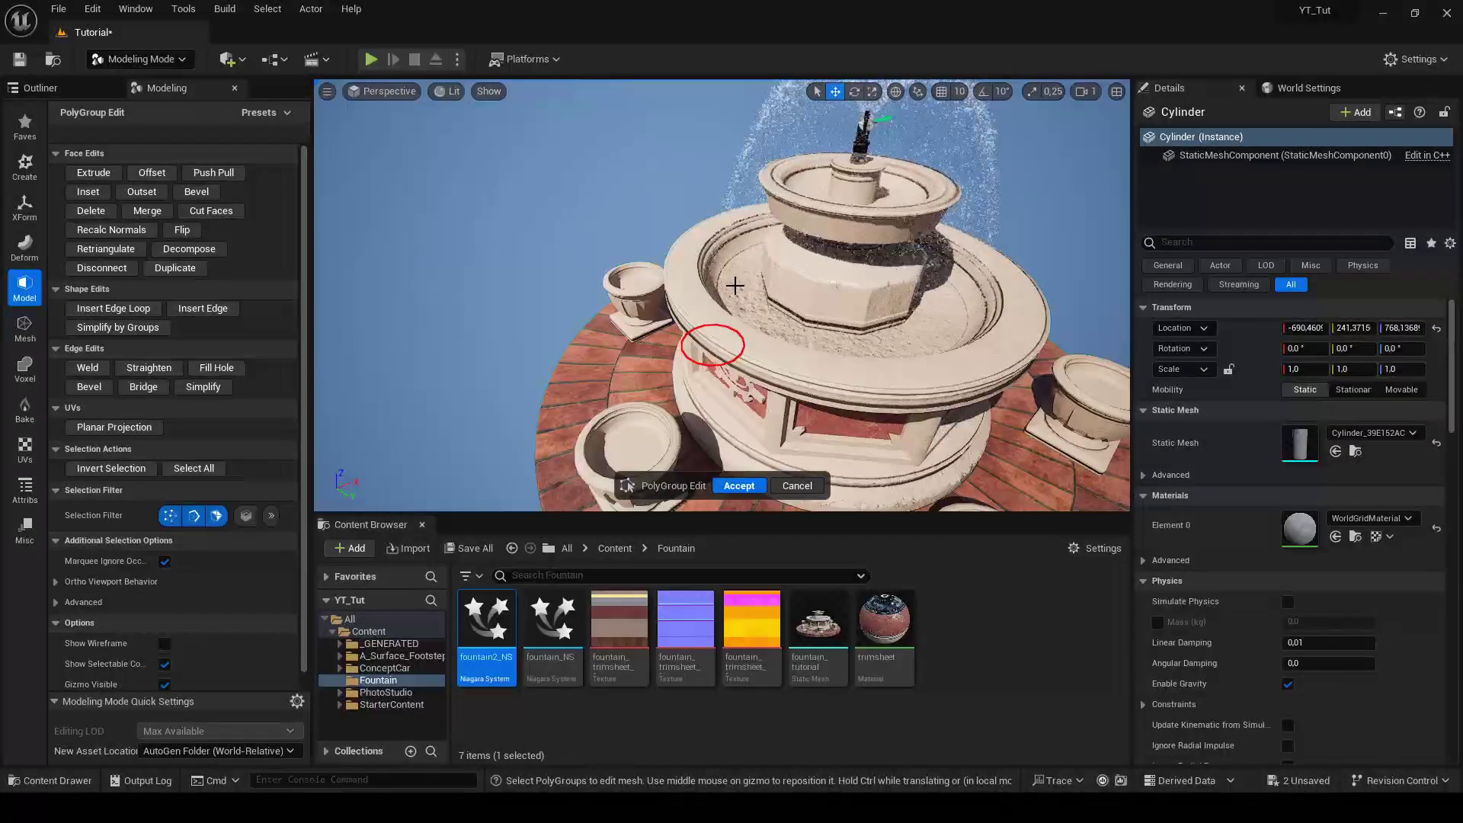
pyautogui.hotkey('ctrl', 'z')
pyautogui.press('Delete')
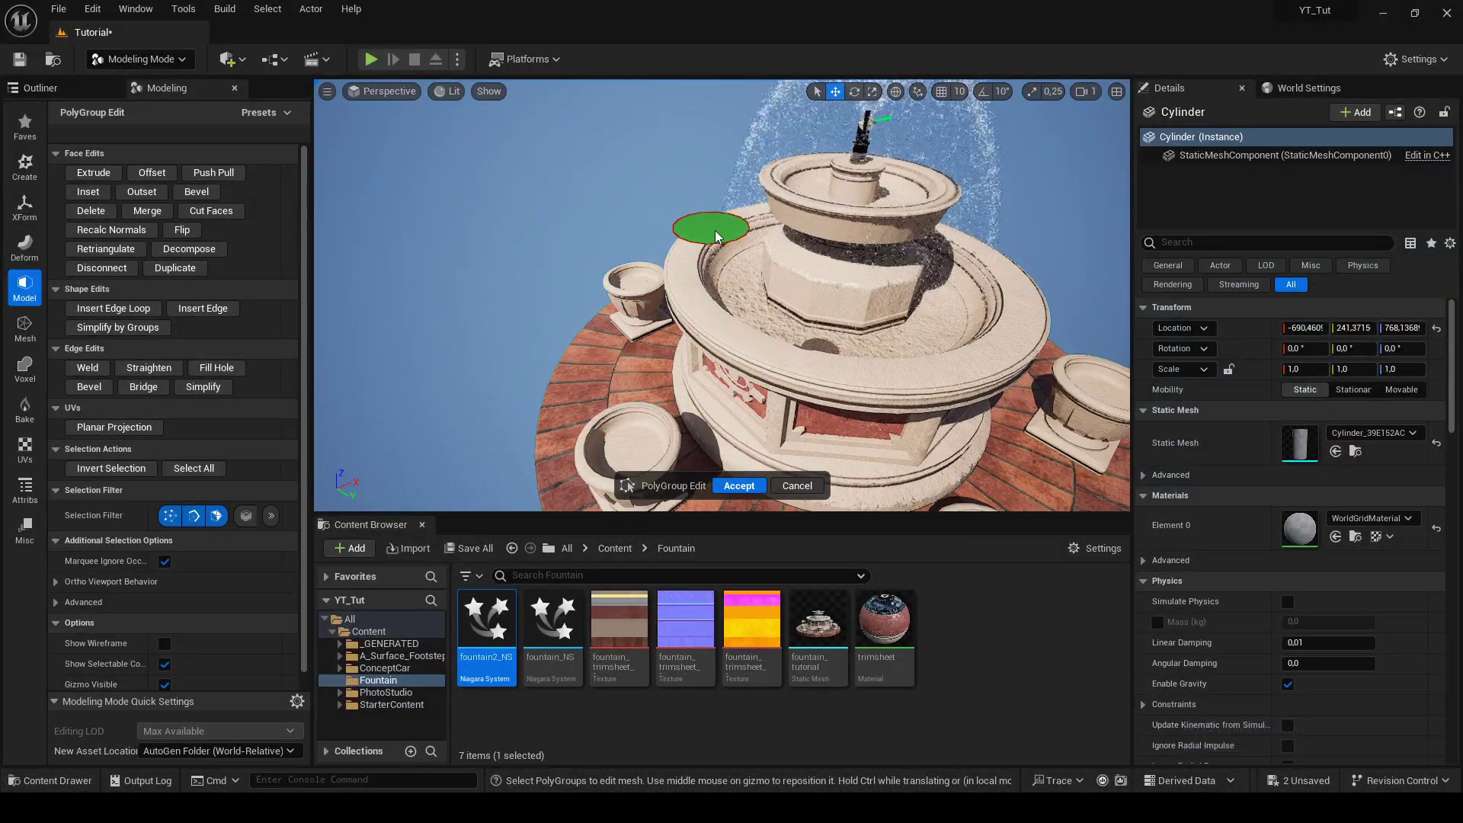
# Edit the disc's pivot, raising it from below to the disc's own surface at about Z 953
pyautogui.click(31, 215)
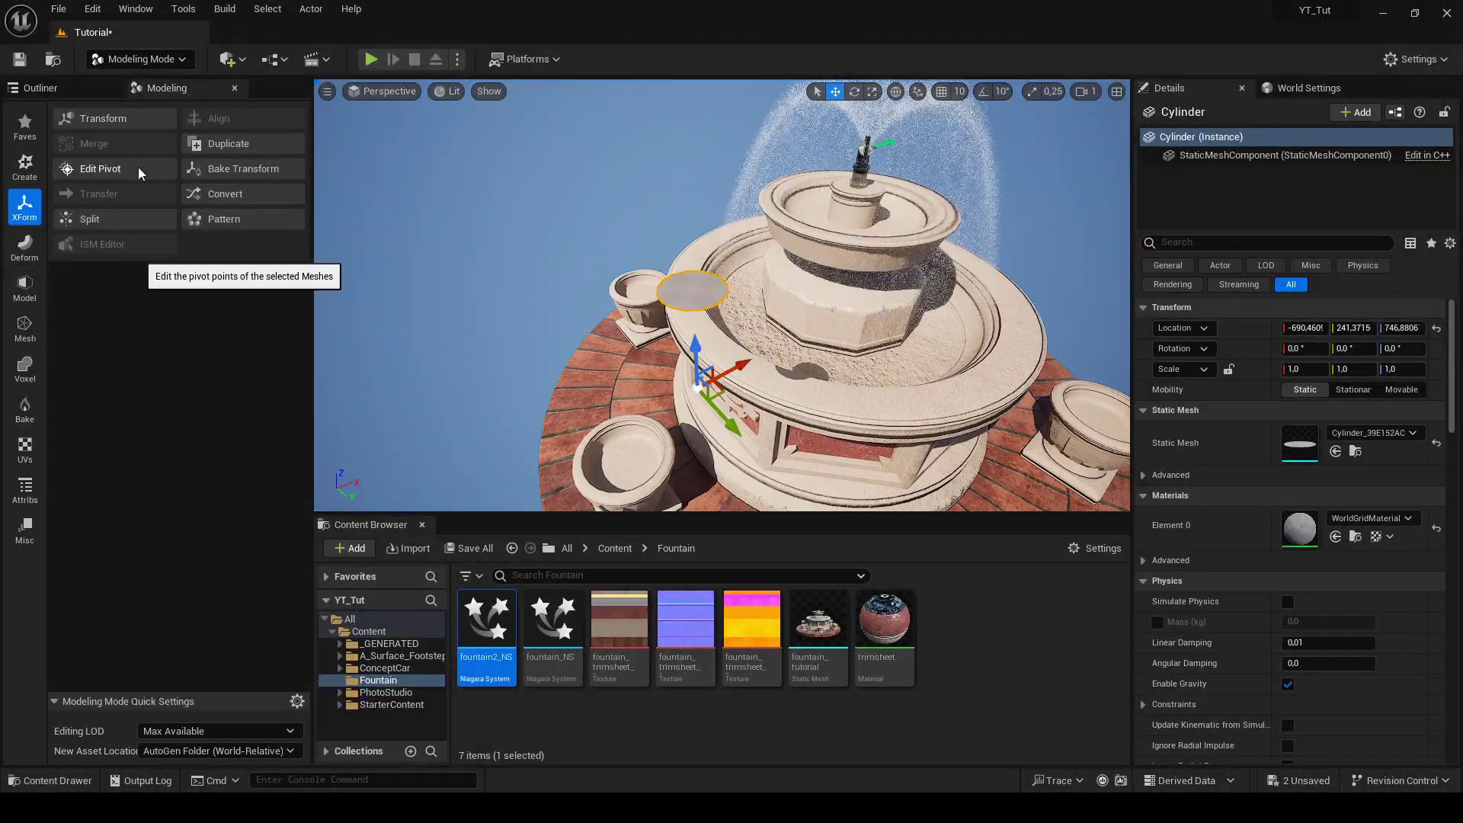
pyautogui.click(140, 171)
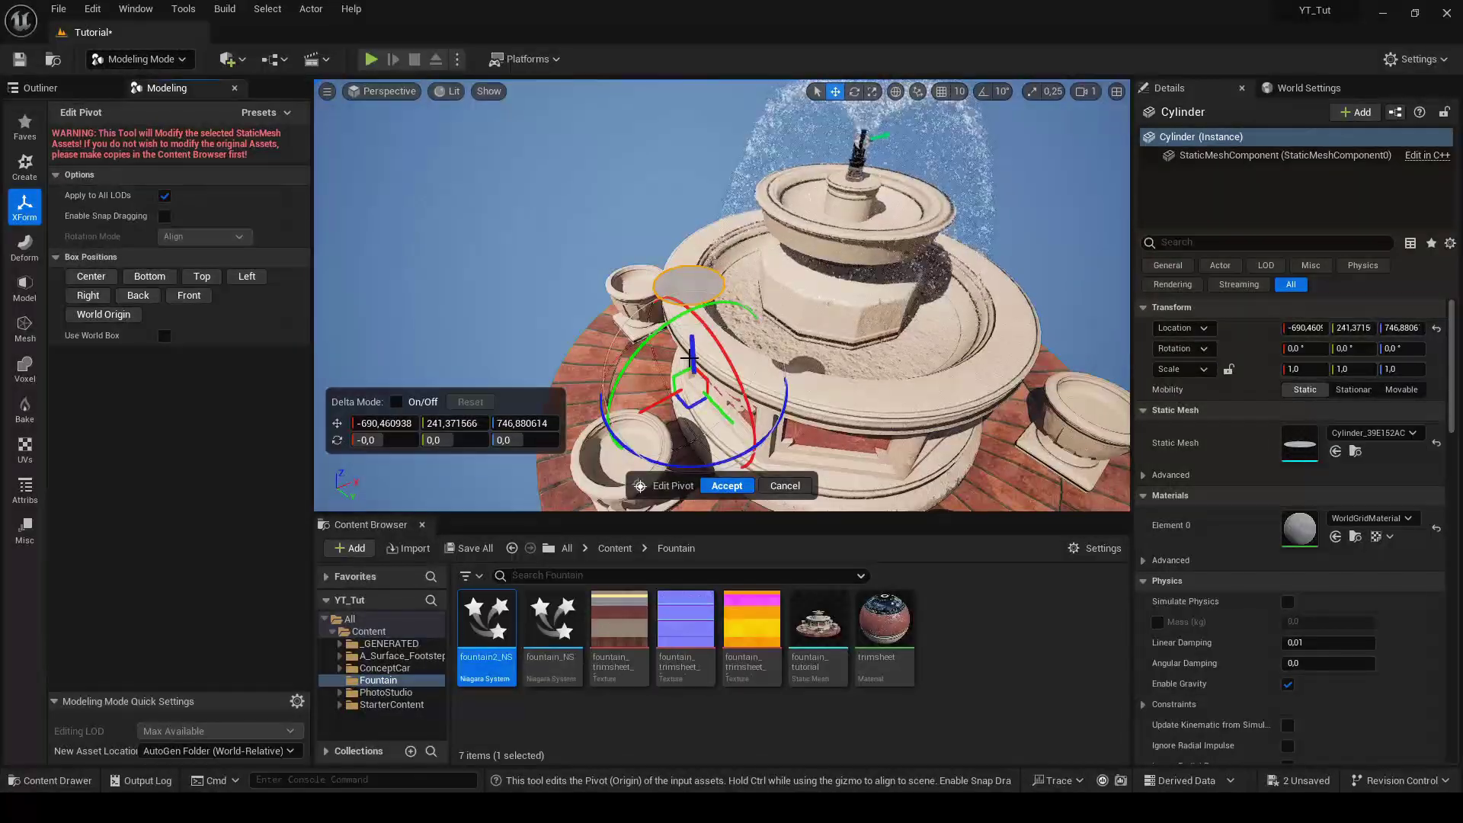
pyautogui.press('f')
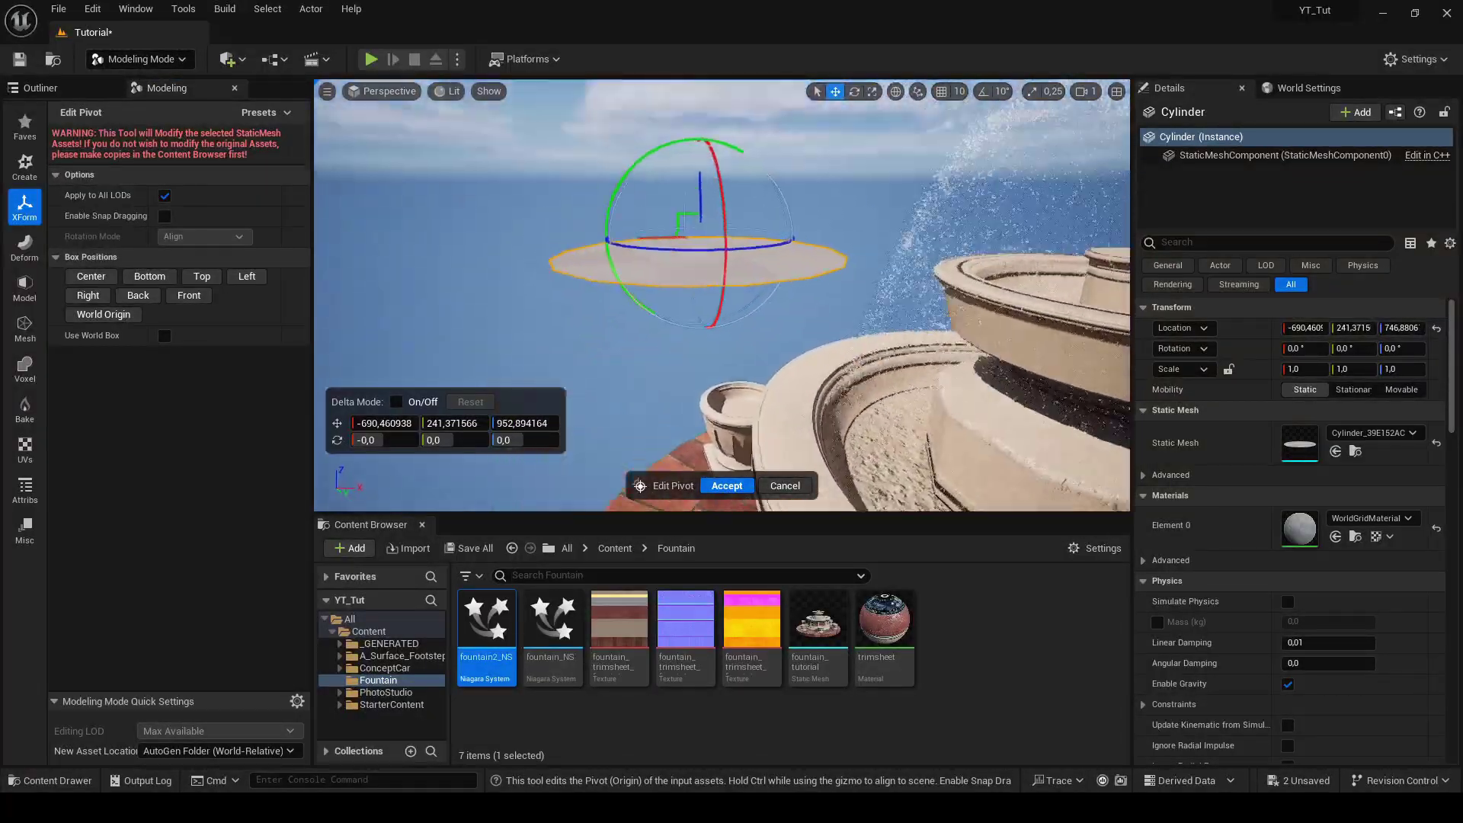
pyautogui.click(729, 485)
# Move the disc into the fountain's upper basin at about Z 833, scale it to about 4.15, and return to Selection Mode
pyautogui.moveTo(730, 346)
pyautogui.mouseDown(button='right')
pyautogui.moveTo(730, 289)
pyautogui.moveTo(730, 345)
pyautogui.mouseUp(button='right')
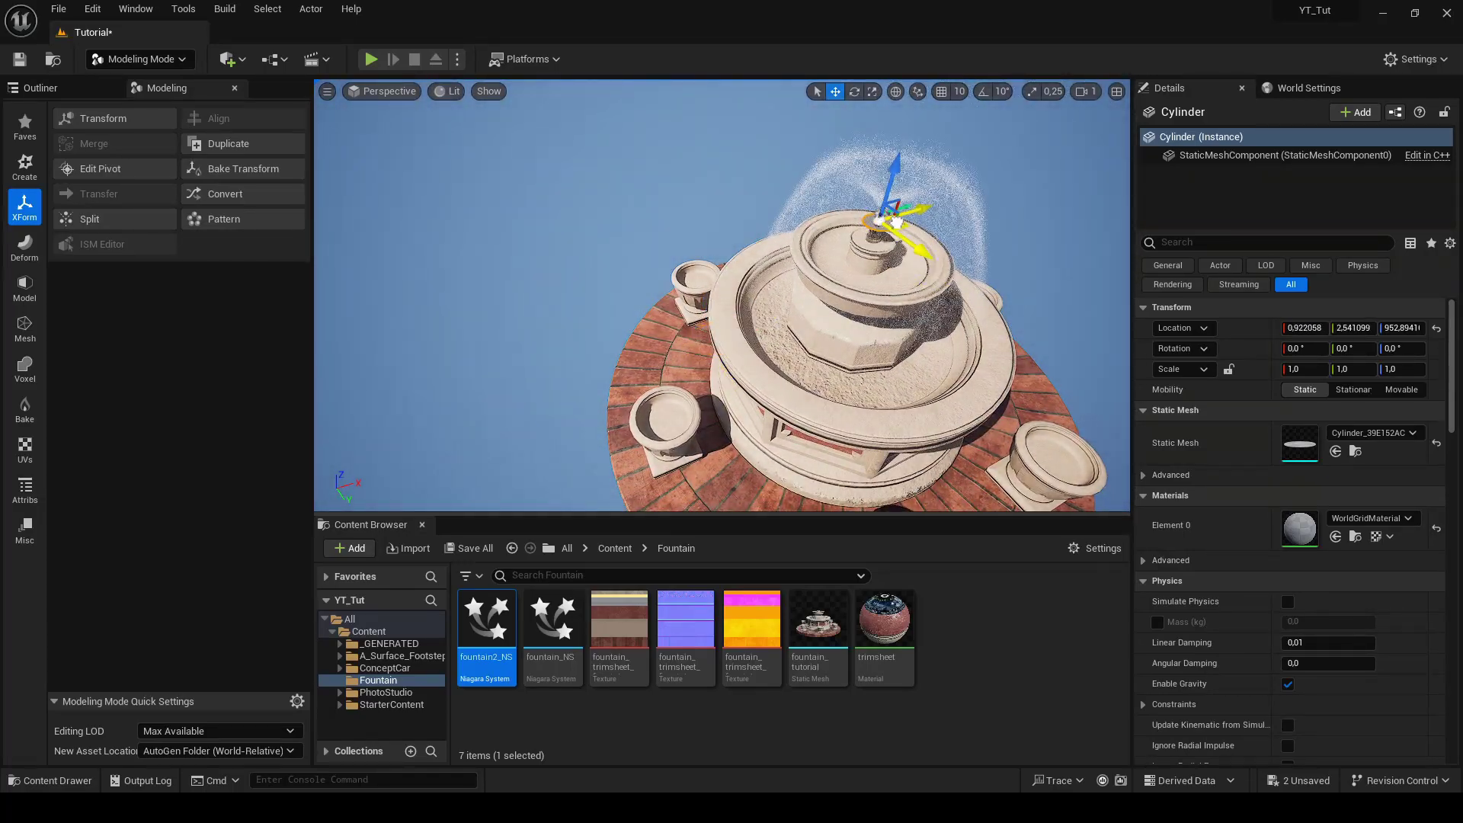
pyautogui.moveTo(796, 260); pyautogui.dragTo(864, 251, button='right')
pyautogui.press('w')
pyautogui.moveTo(703, 228); pyautogui.dragTo(703, 242)
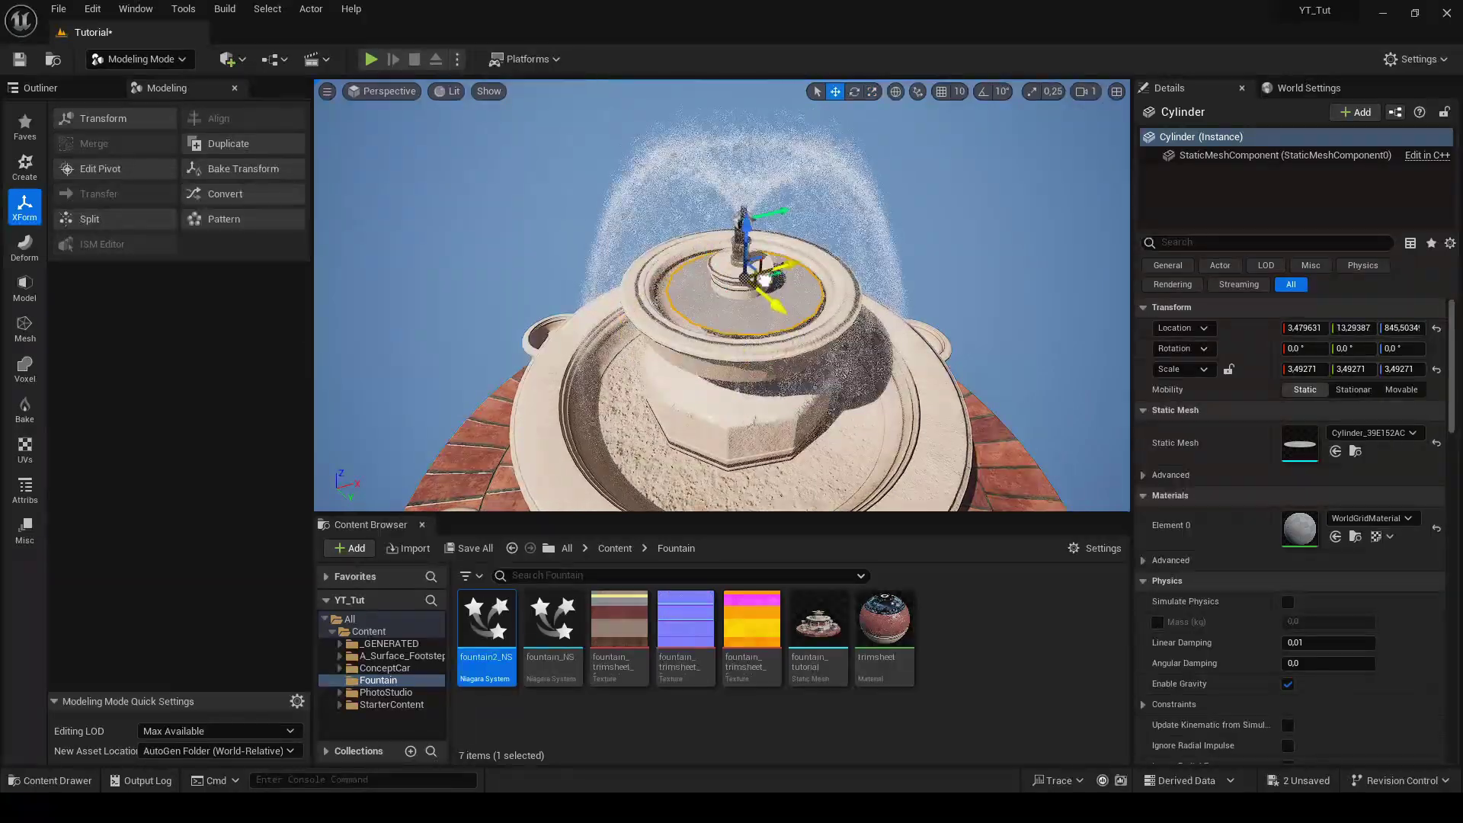
pyautogui.click(133, 59)
pyautogui.click(141, 82)
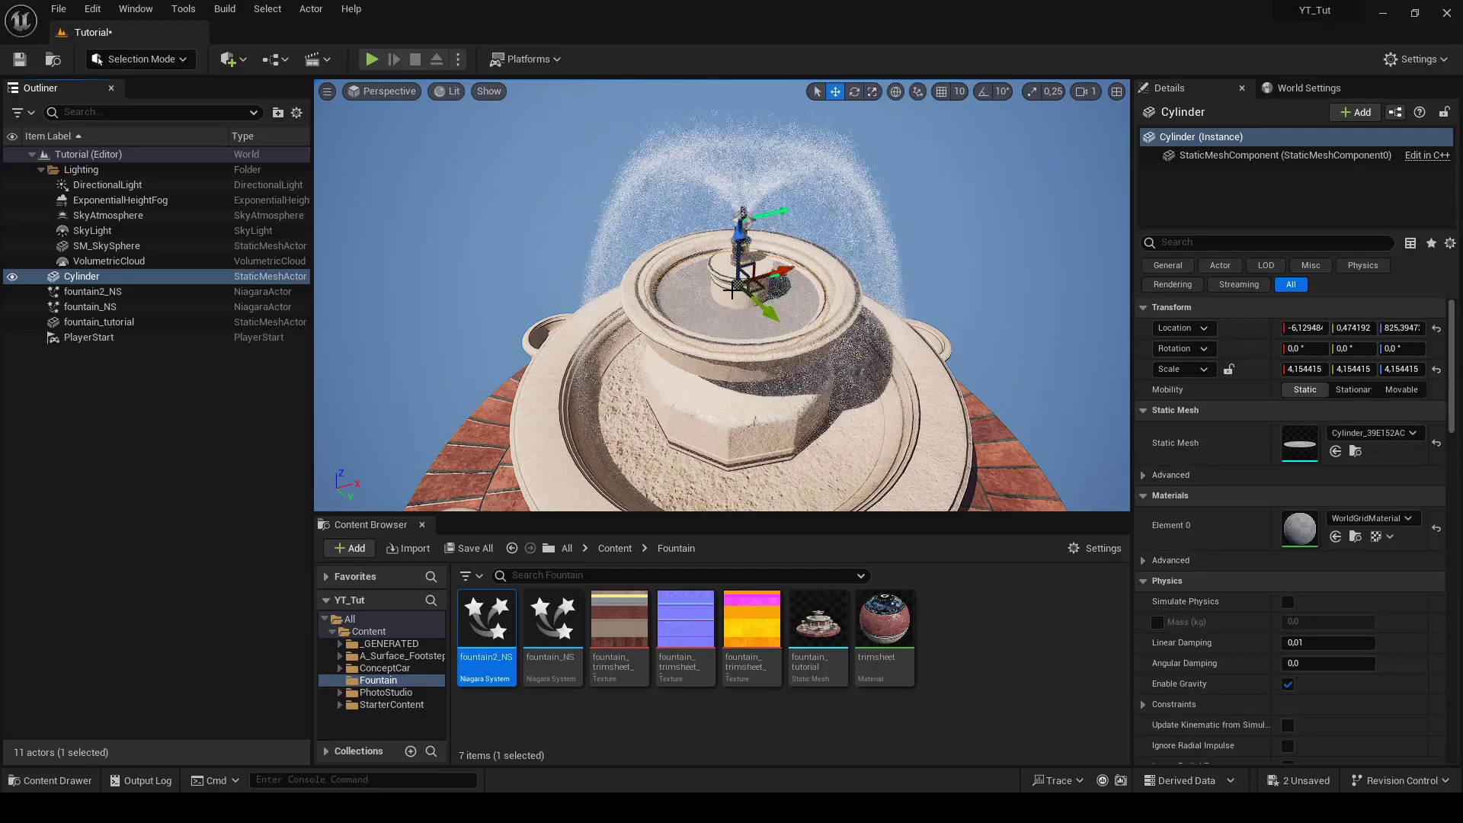
pyautogui.moveTo(767, 285); pyautogui.dragTo(752, 232)
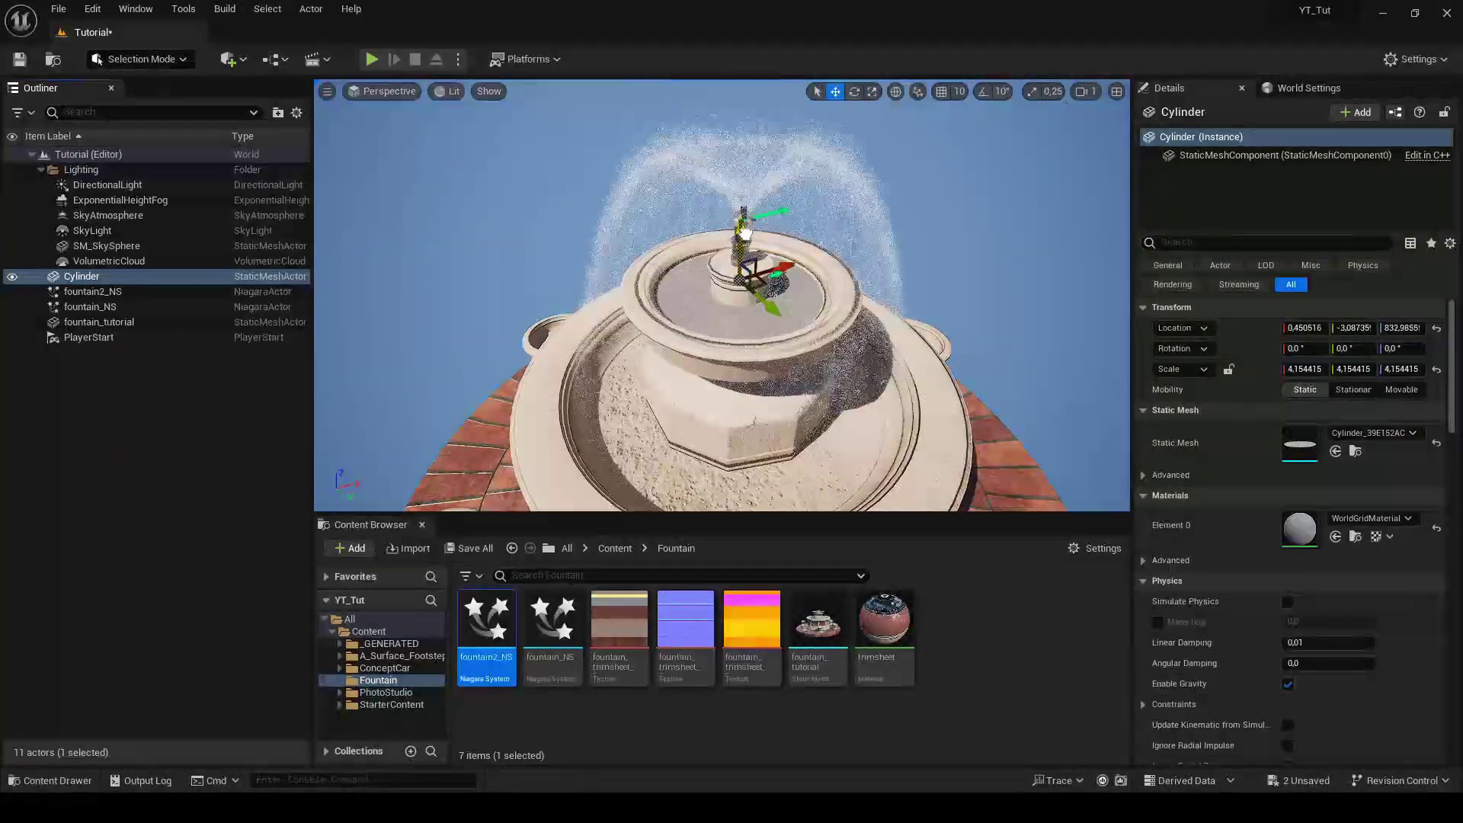
# Assign the M_Water_Ocean_2 material to the disc in the upper basin
pyautogui.click(1408, 518)
pyautogui.write('water')
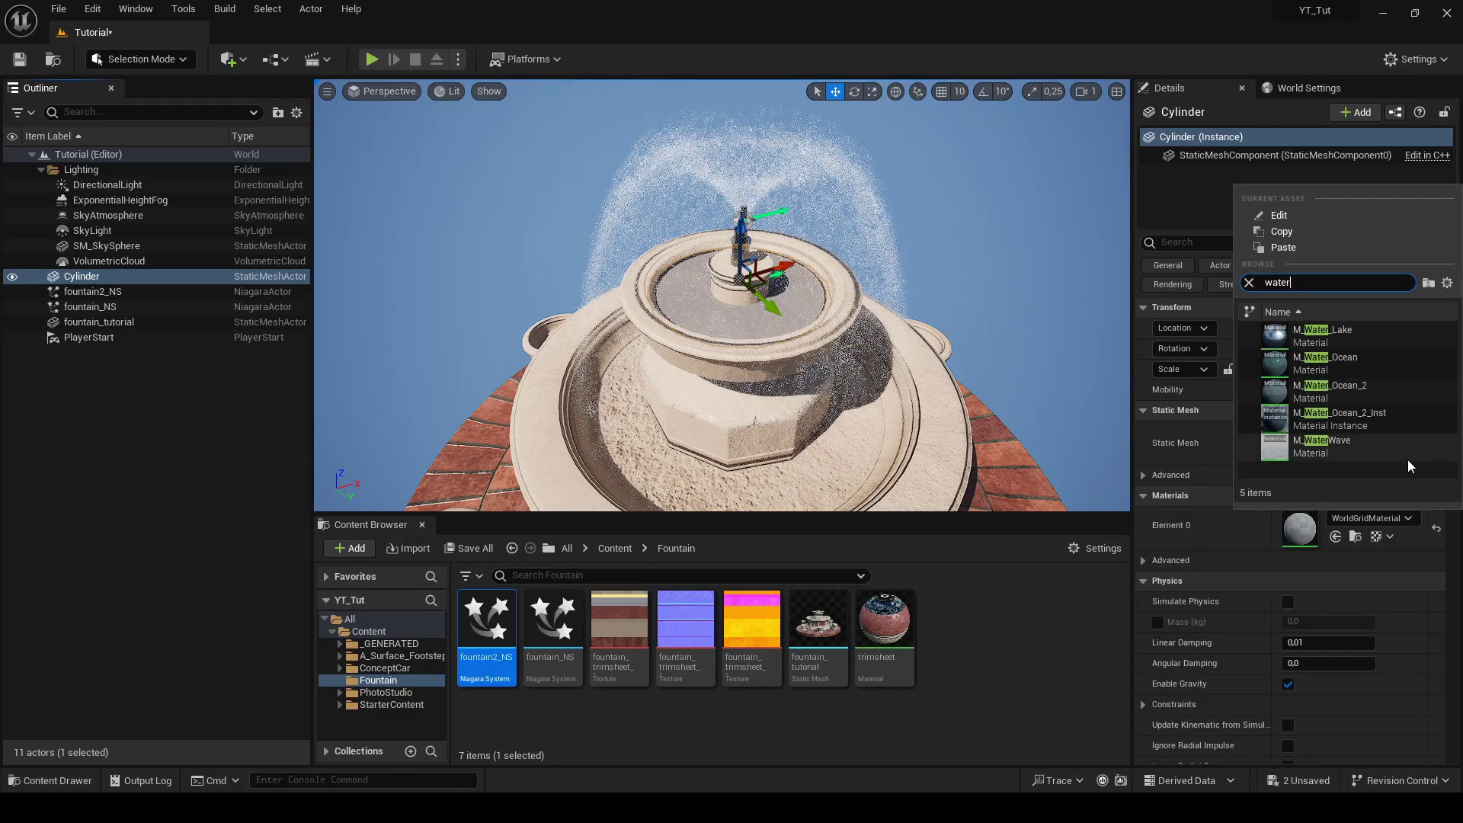
pyautogui.click(1384, 391)
pyautogui.moveTo(963, 370); pyautogui.dragTo(991, 352, button='right')
pyautogui.press('w')
pyautogui.scroll(-5, 722, 296)
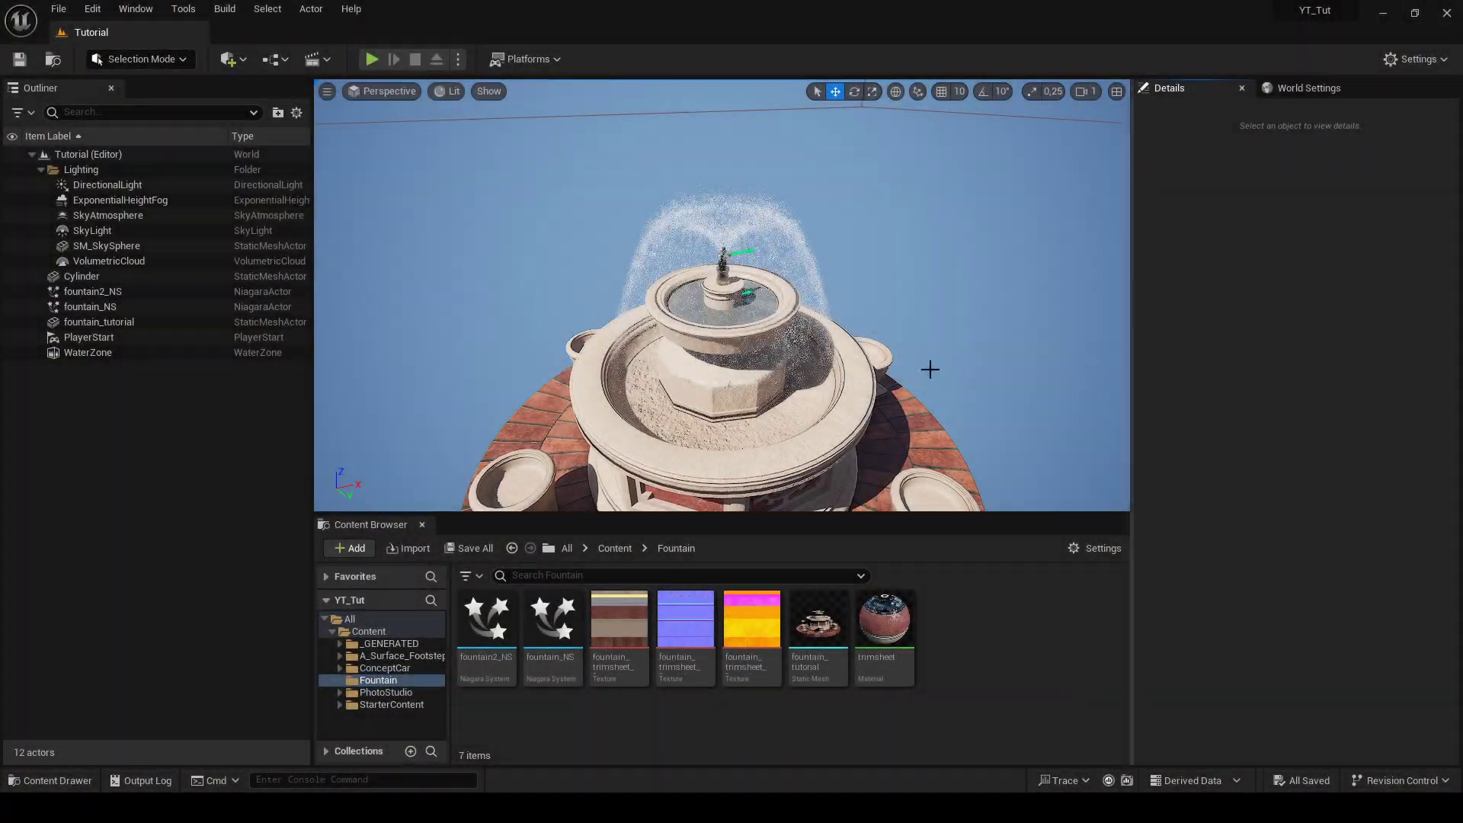
# In fountain_NS's Initialize Particle, set the uniform sprite size minimum to 30 and maximum to 40, and save the system
pyautogui.press('w')
pyautogui.moveTo(931, 369); pyautogui.dragTo(954, 338, button='right')
pyautogui.doubleClick(551, 619)
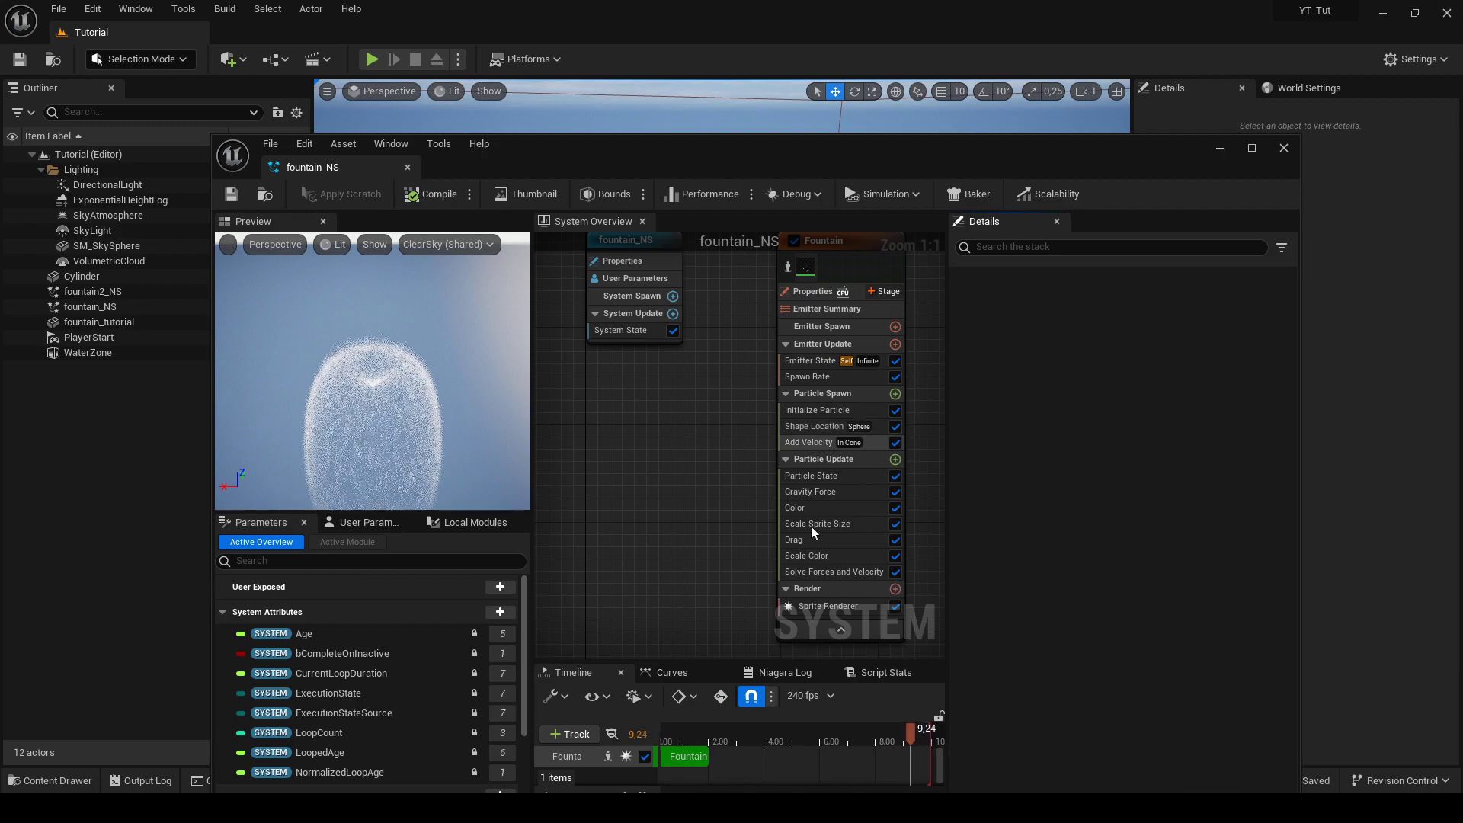
pyautogui.click(811, 366)
pyautogui.click(817, 410)
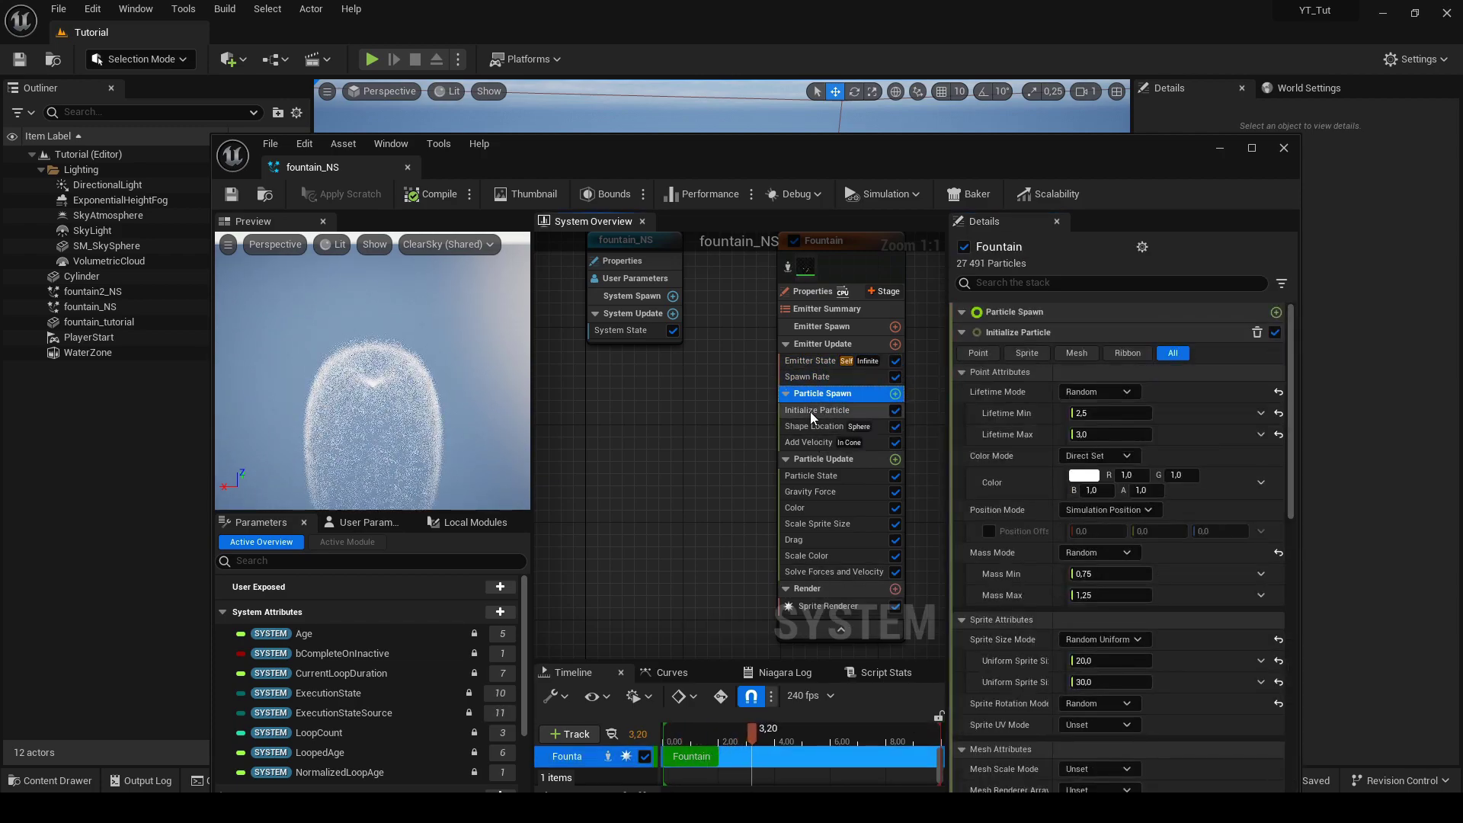
pyautogui.click(1115, 640)
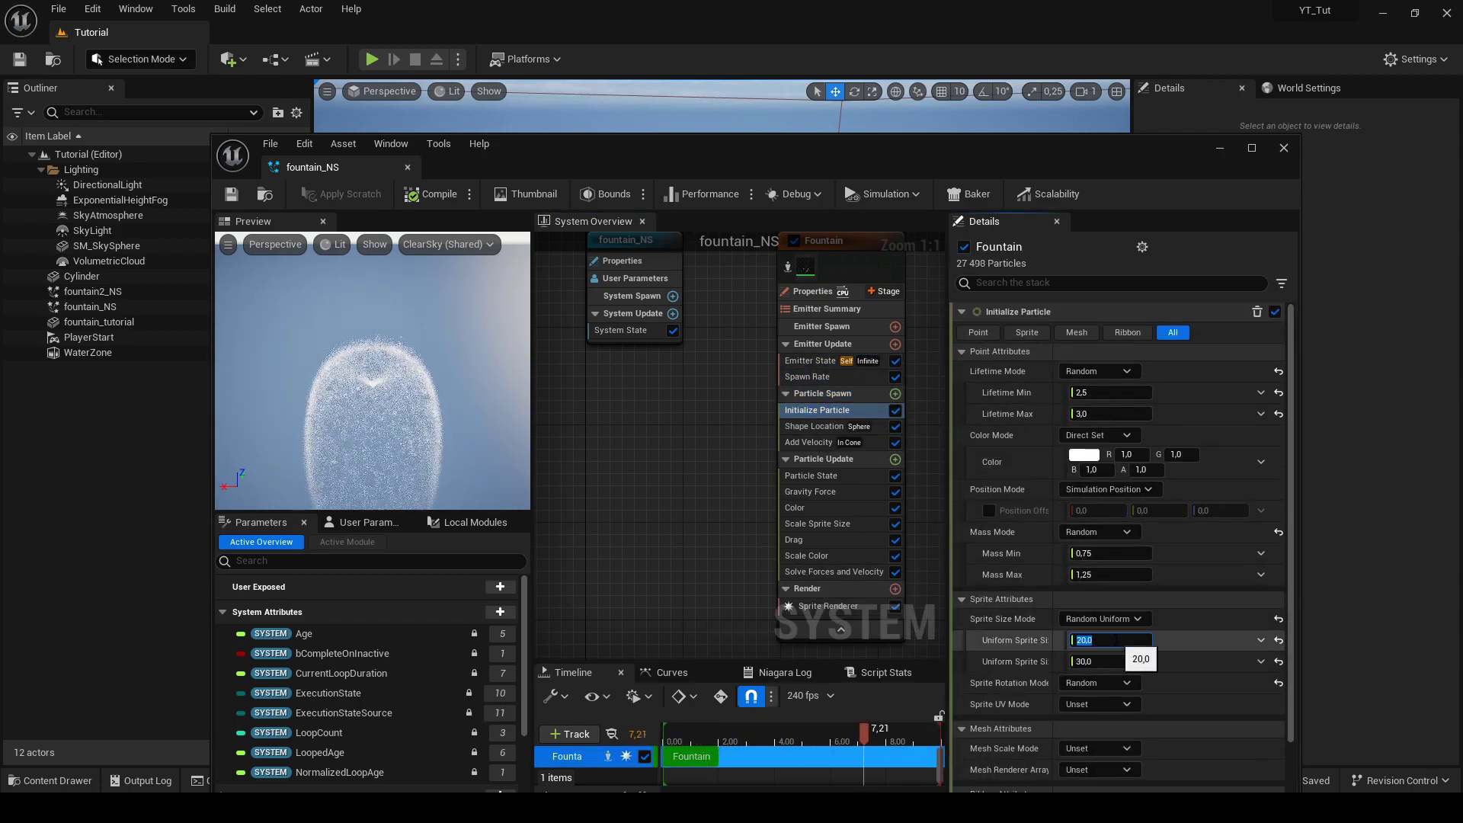
pyautogui.write('30')
pyautogui.press('Tab')
pyautogui.write('40')
pyautogui.press('Return')
pyautogui.moveTo(740, 166); pyautogui.dragTo(758, 248)
pyautogui.moveTo(1031, 244); pyautogui.dragTo(1043, 304)
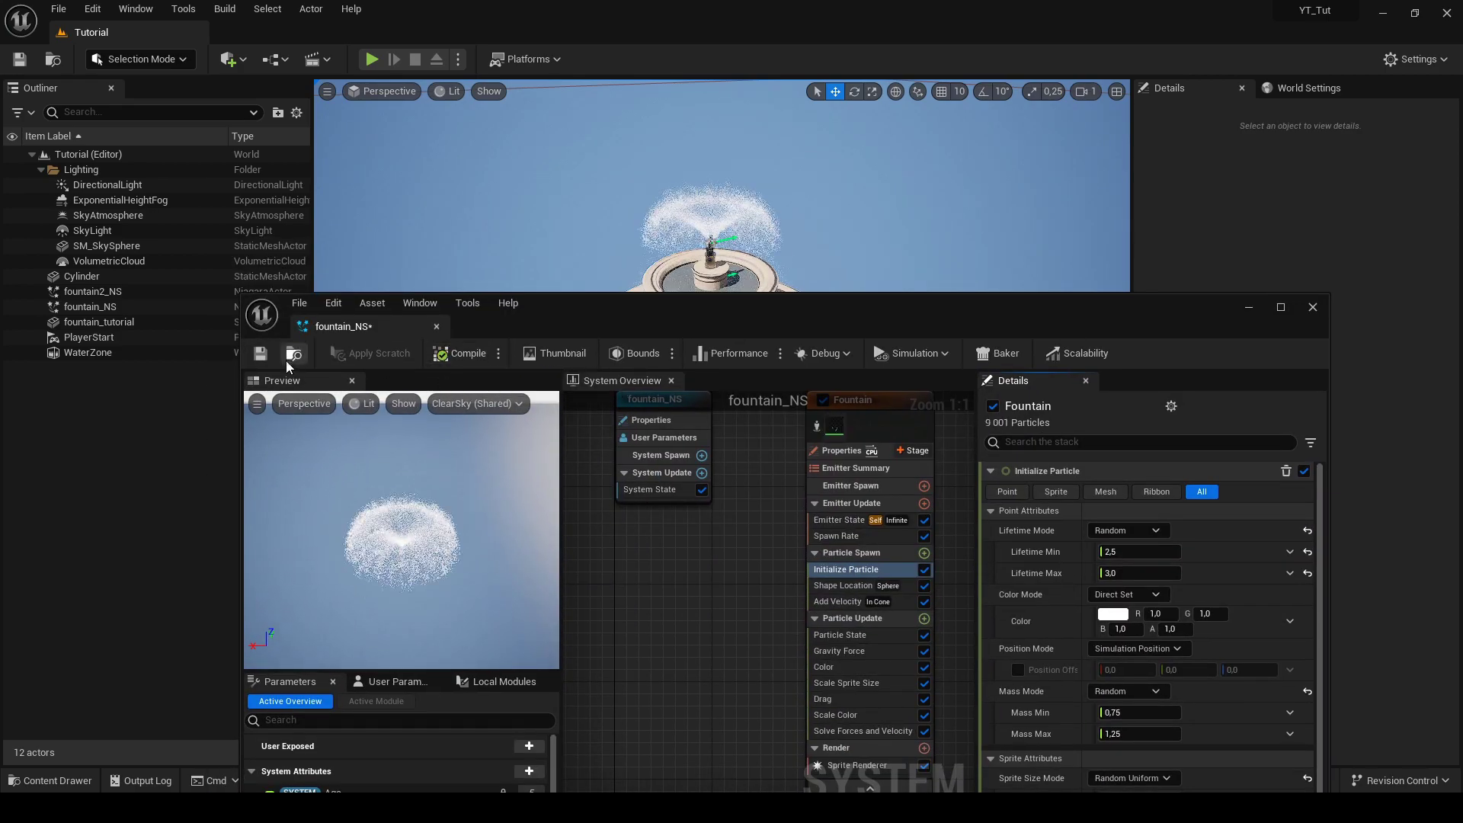
pyautogui.click(259, 353)
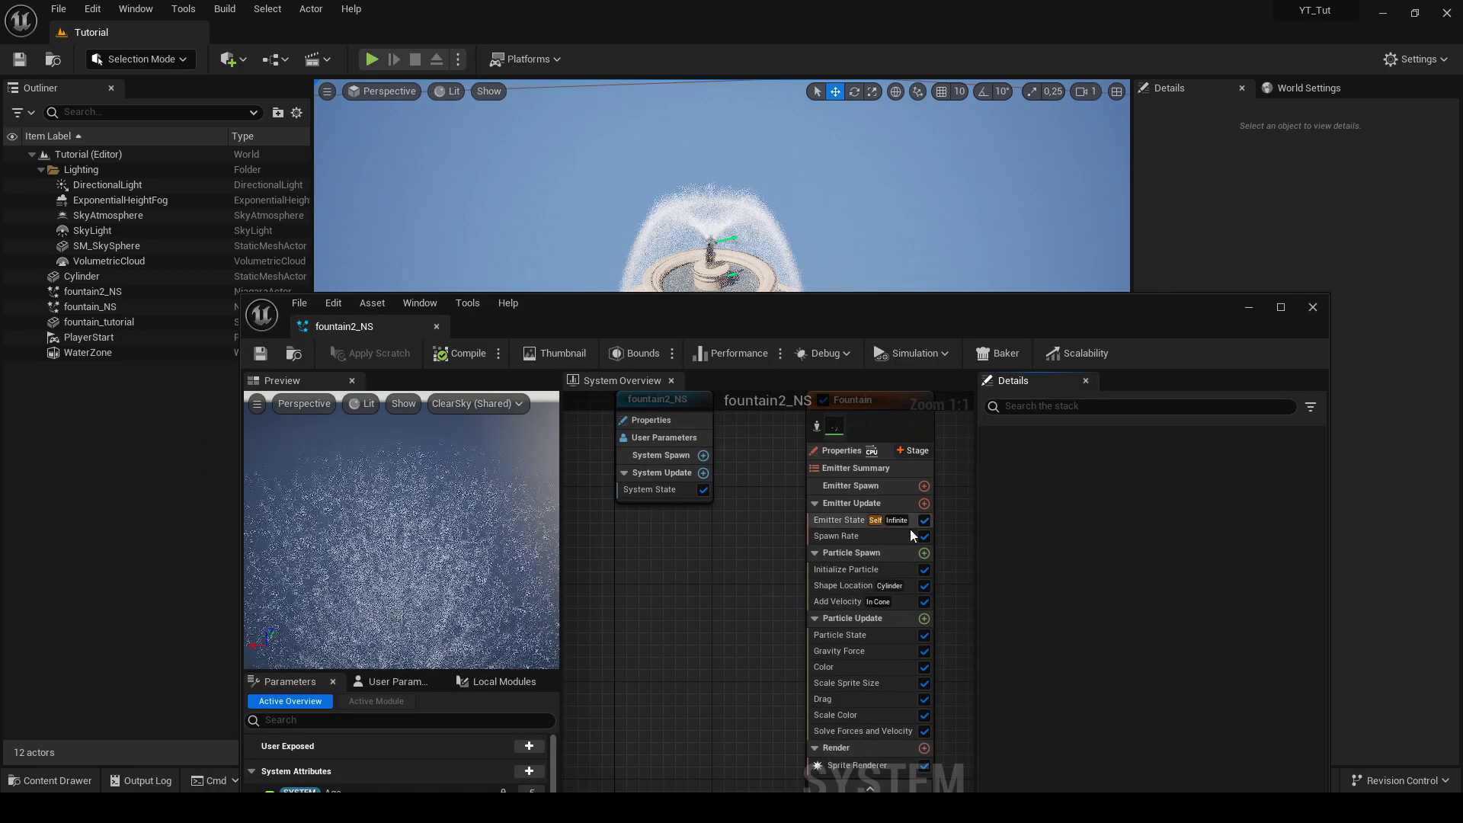
# In fountain2_NS's Initialize Particle, set the uniform sprite size minimum to 40 and maximum to 45, and close its editor
pyautogui.click(838, 602)
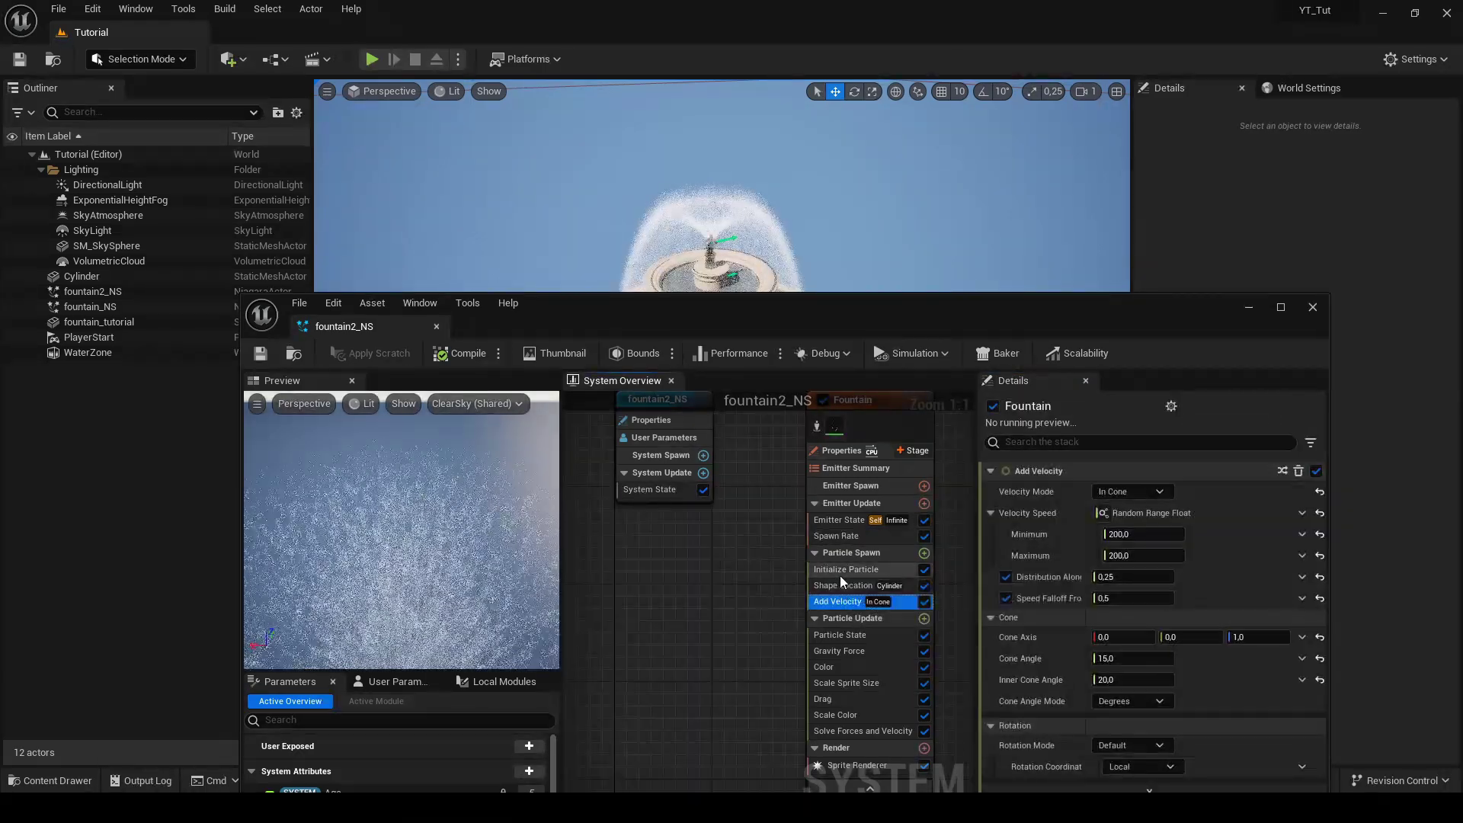
pyautogui.click(838, 585)
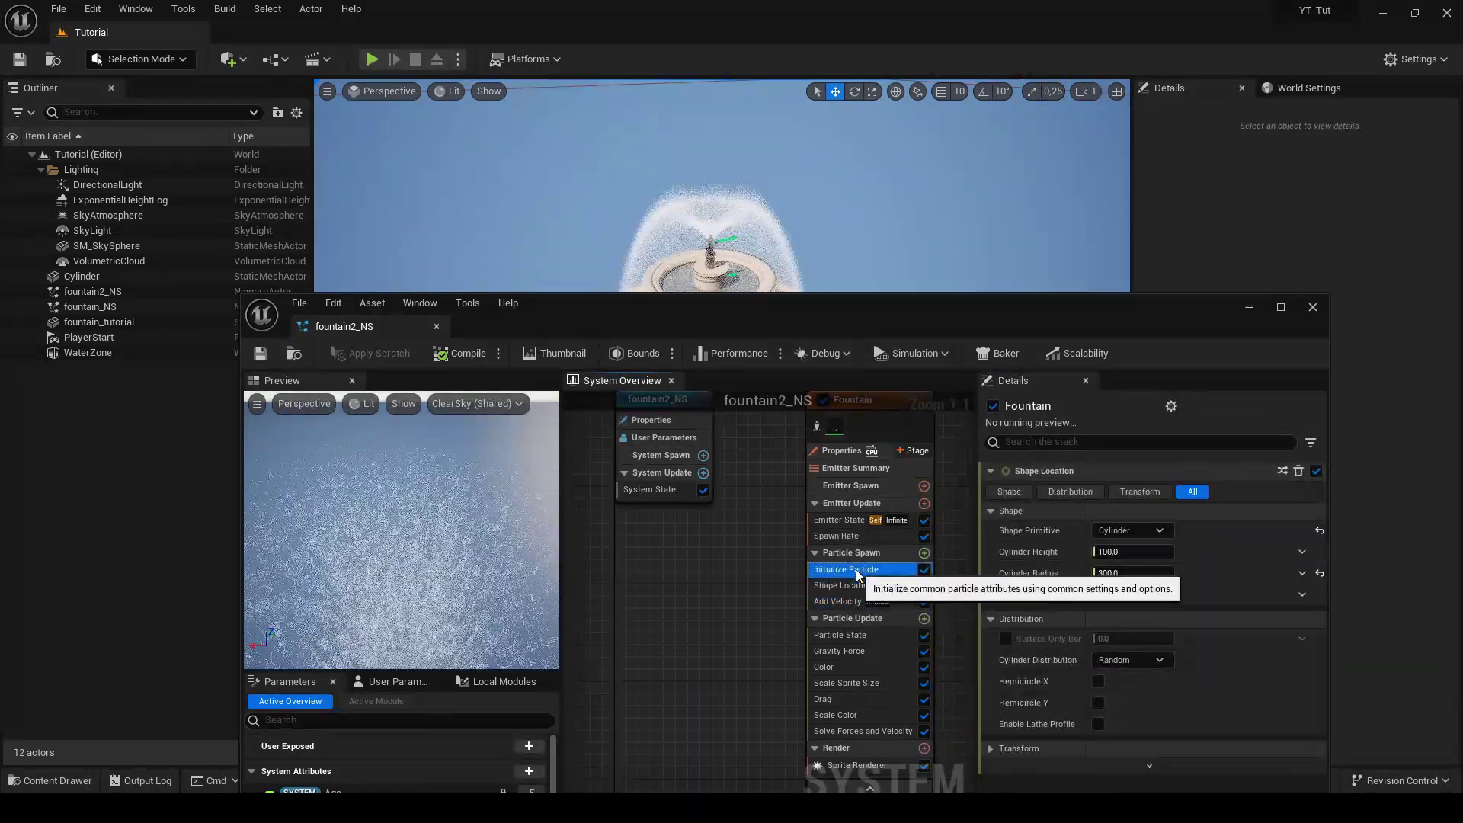
pyautogui.click(846, 569)
pyautogui.scroll(-5, 1066, 709)
pyautogui.click(1119, 724)
pyautogui.write('40')
pyautogui.press('Tab')
pyautogui.write('45')
pyautogui.press('Return')
pyautogui.moveTo(991, 309); pyautogui.dragTo(968, 441)
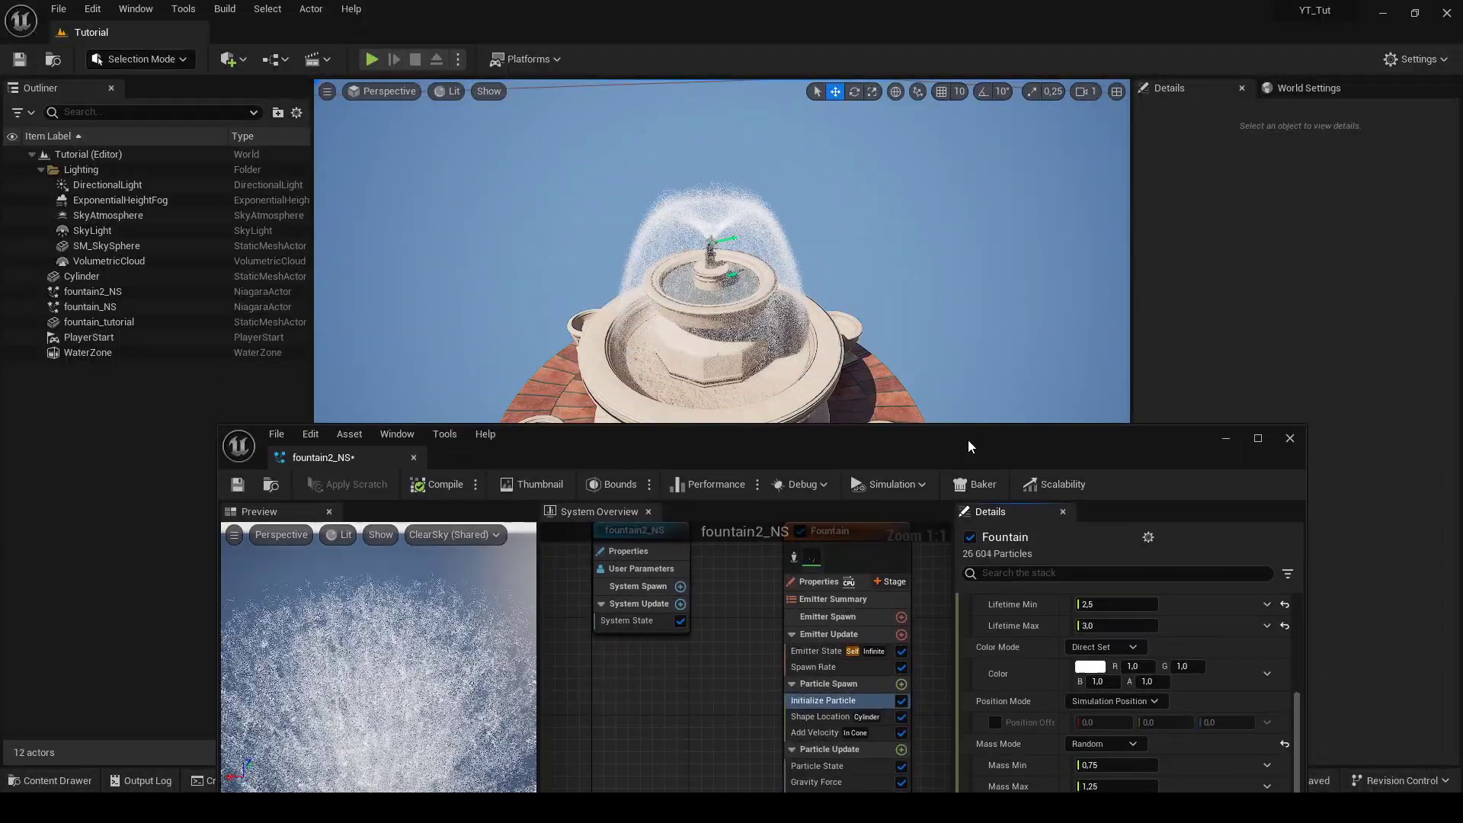
pyautogui.click(1290, 438)
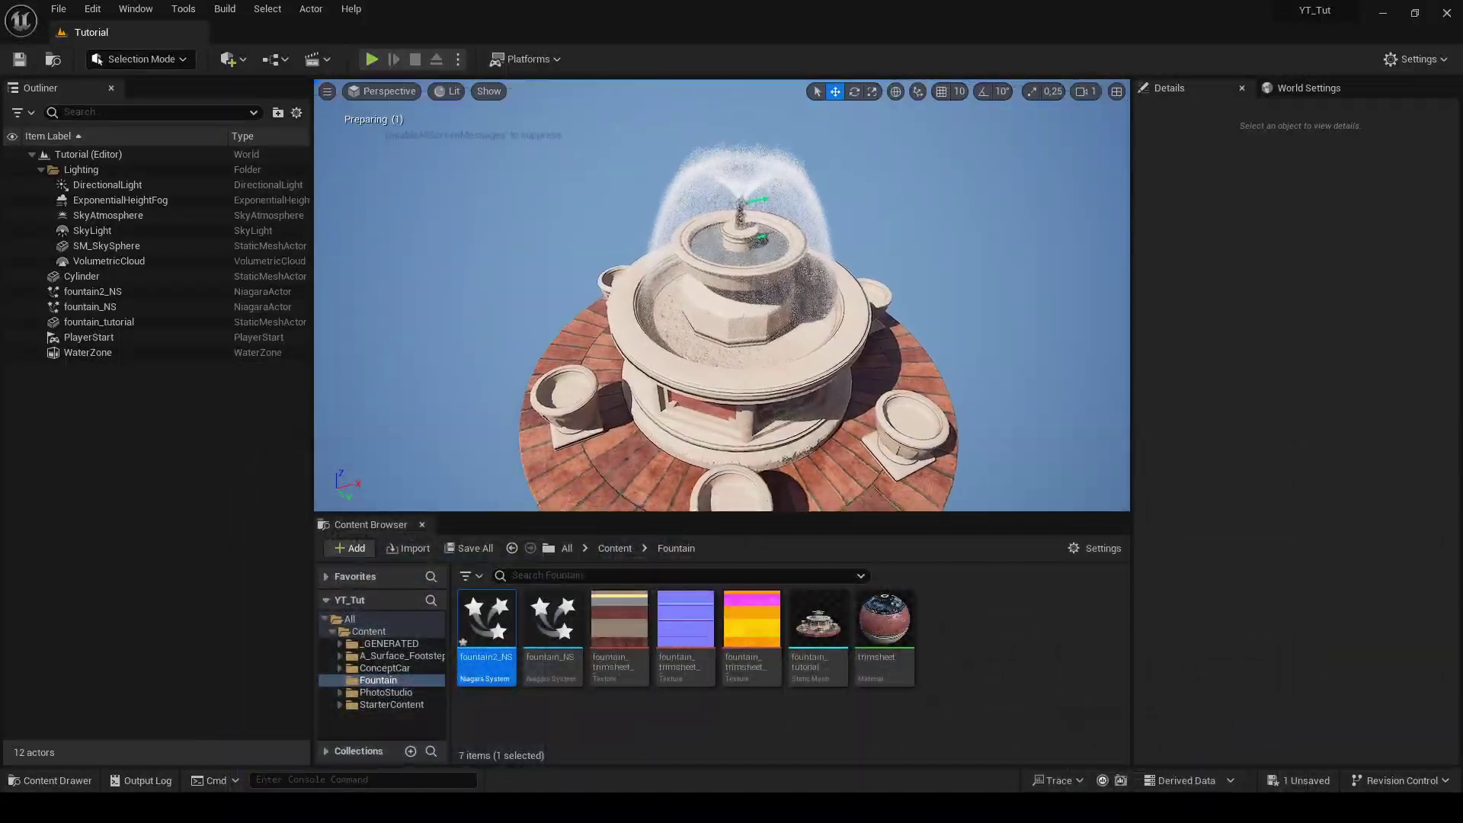
# Add a Water Body Custom actor to the level at the fountain
pyautogui.moveTo(1002, 325)
pyautogui.mouseDown(button='right')
pyautogui.moveTo(1001, 297)
pyautogui.moveTo(1001, 326)
pyautogui.mouseUp(button='right')
pyautogui.click(243, 67)
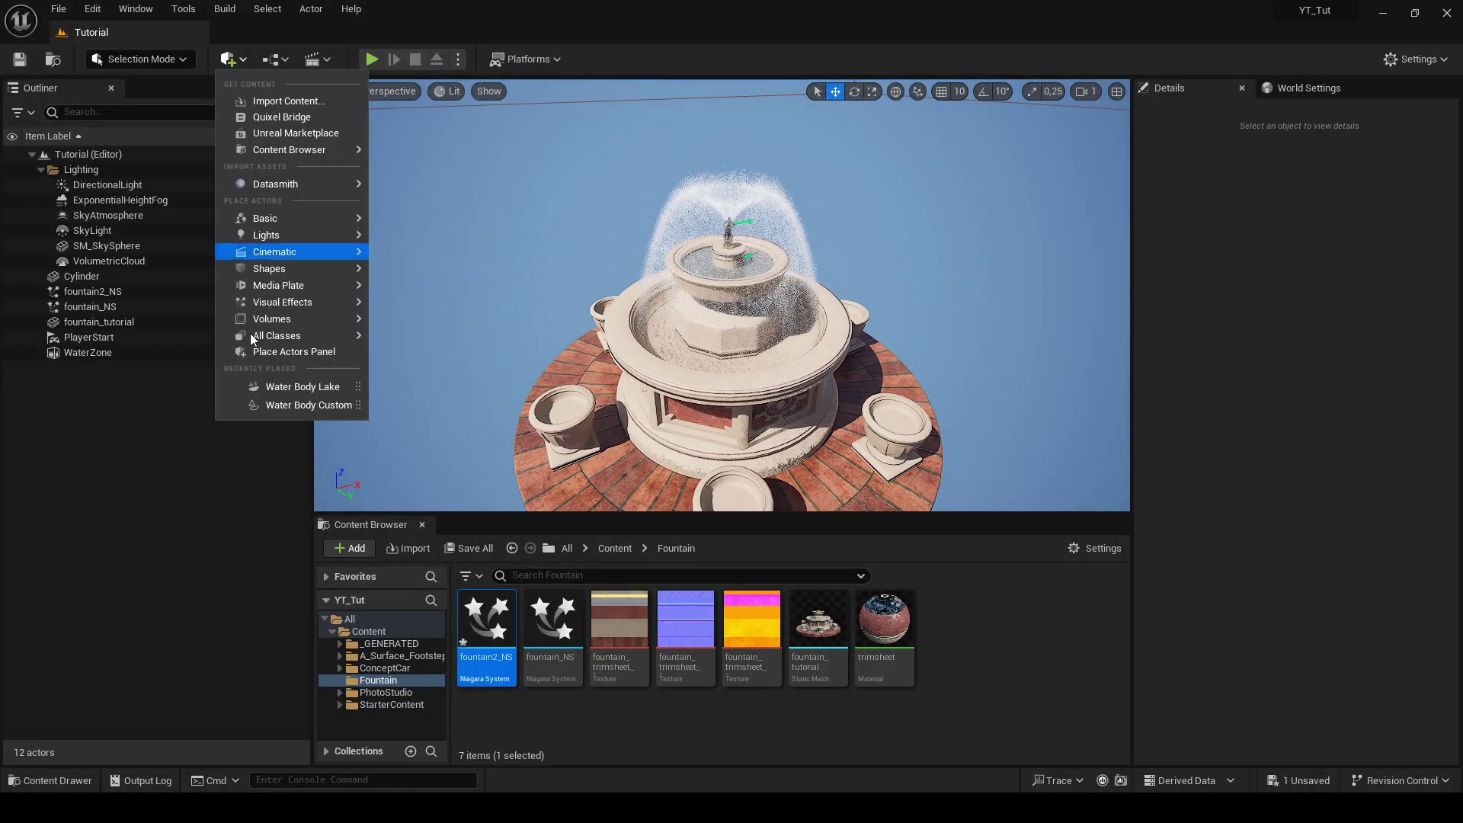
pyautogui.moveTo(271, 337)
pyautogui.write('wate')
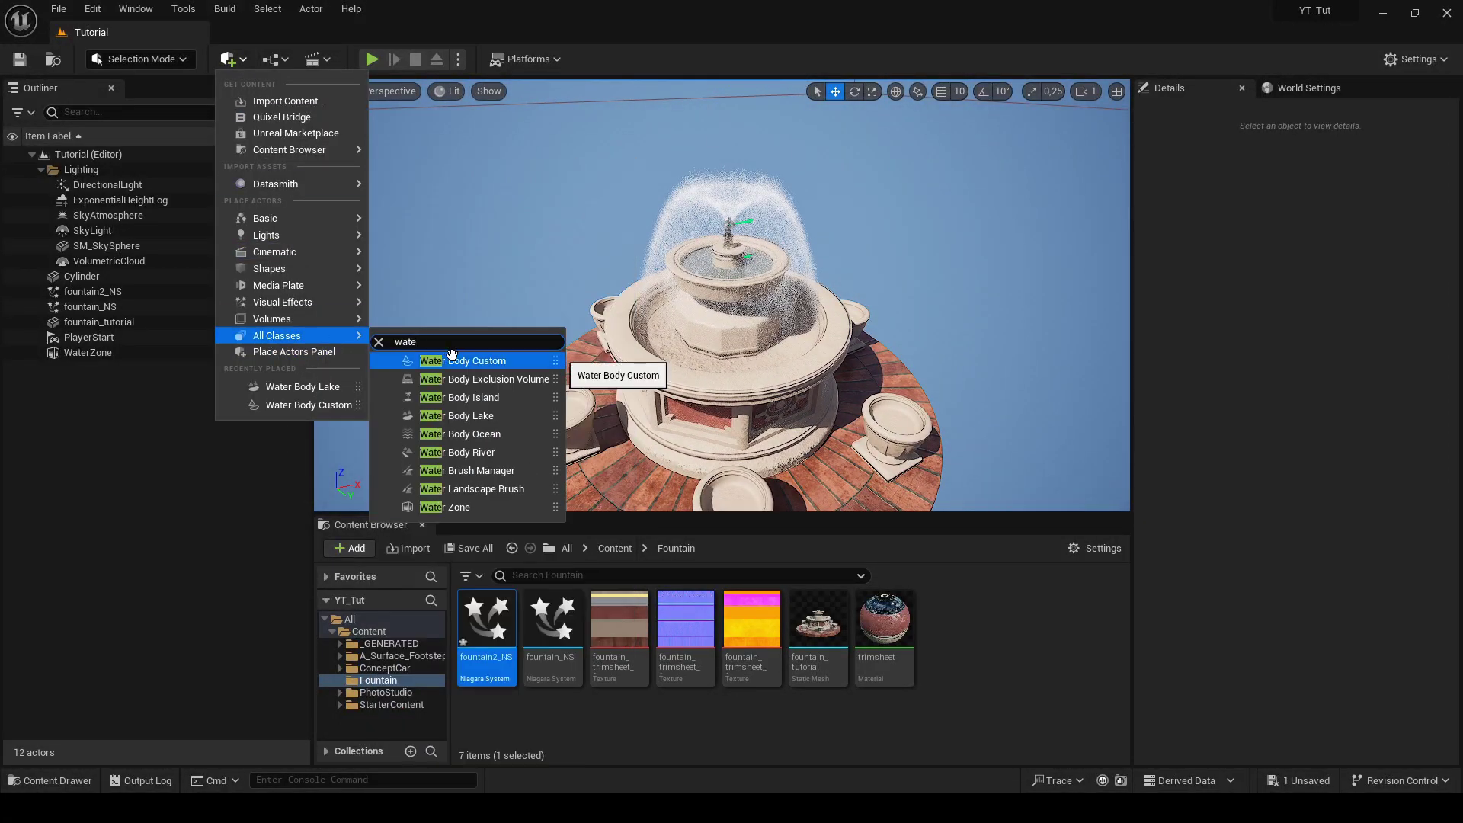
pyautogui.click(461, 360)
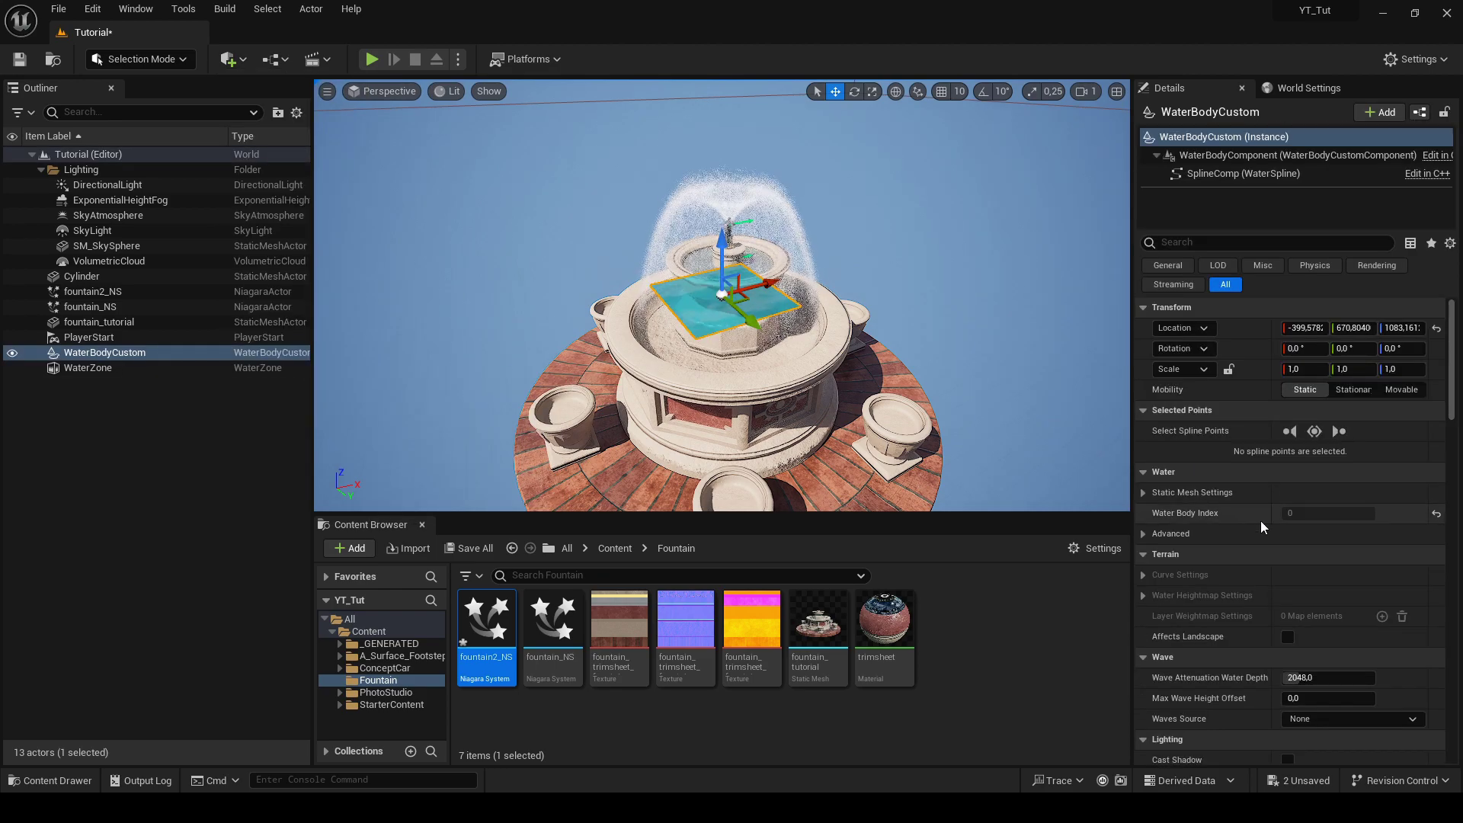
# Set the water body's Water Mesh Override to Cylinder_39E152AC and delete the separate Cylinder actor from the level
pyautogui.scroll(-15, 1260, 519)
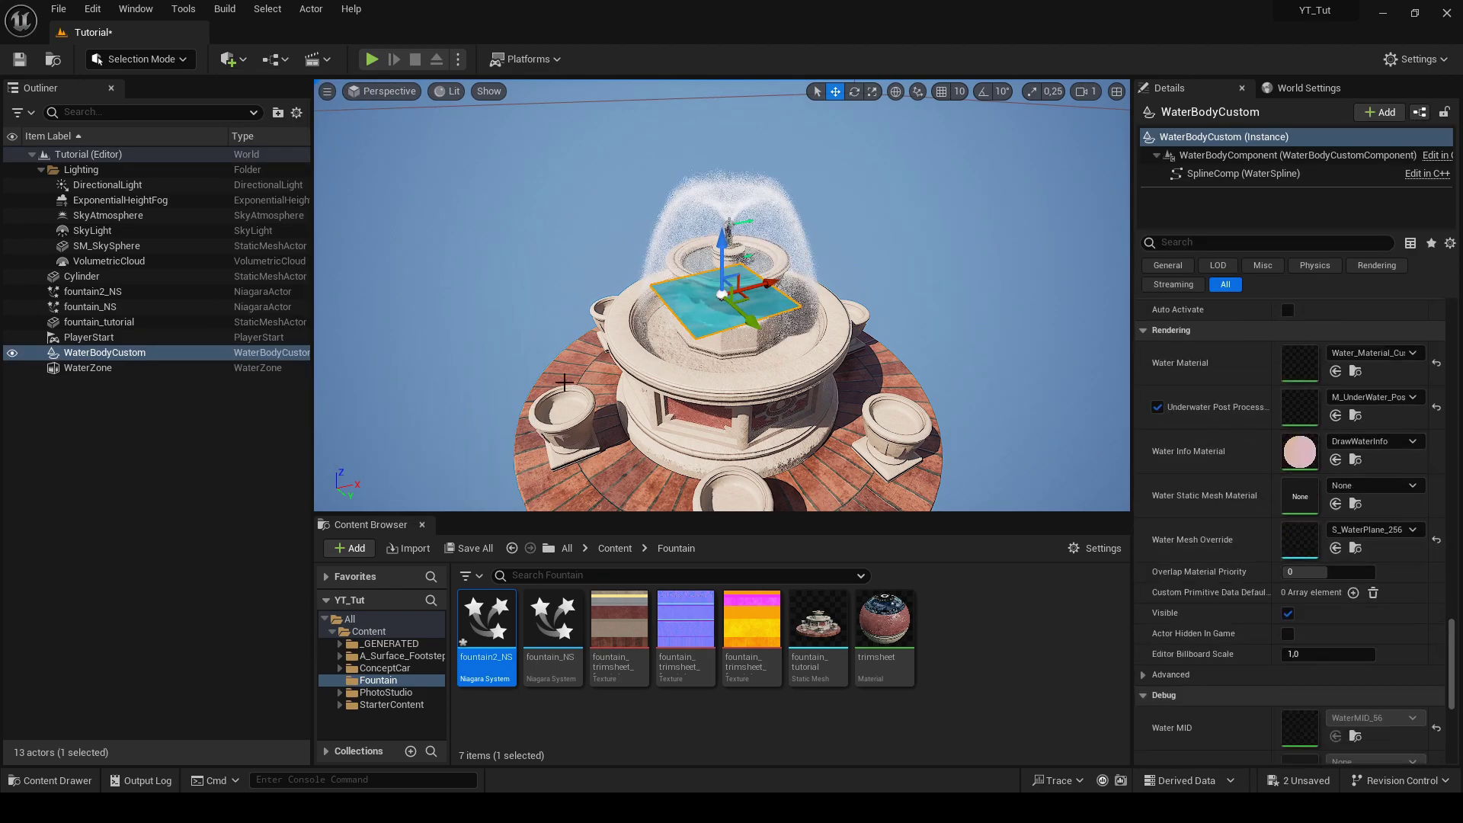
pyautogui.click(1372, 529)
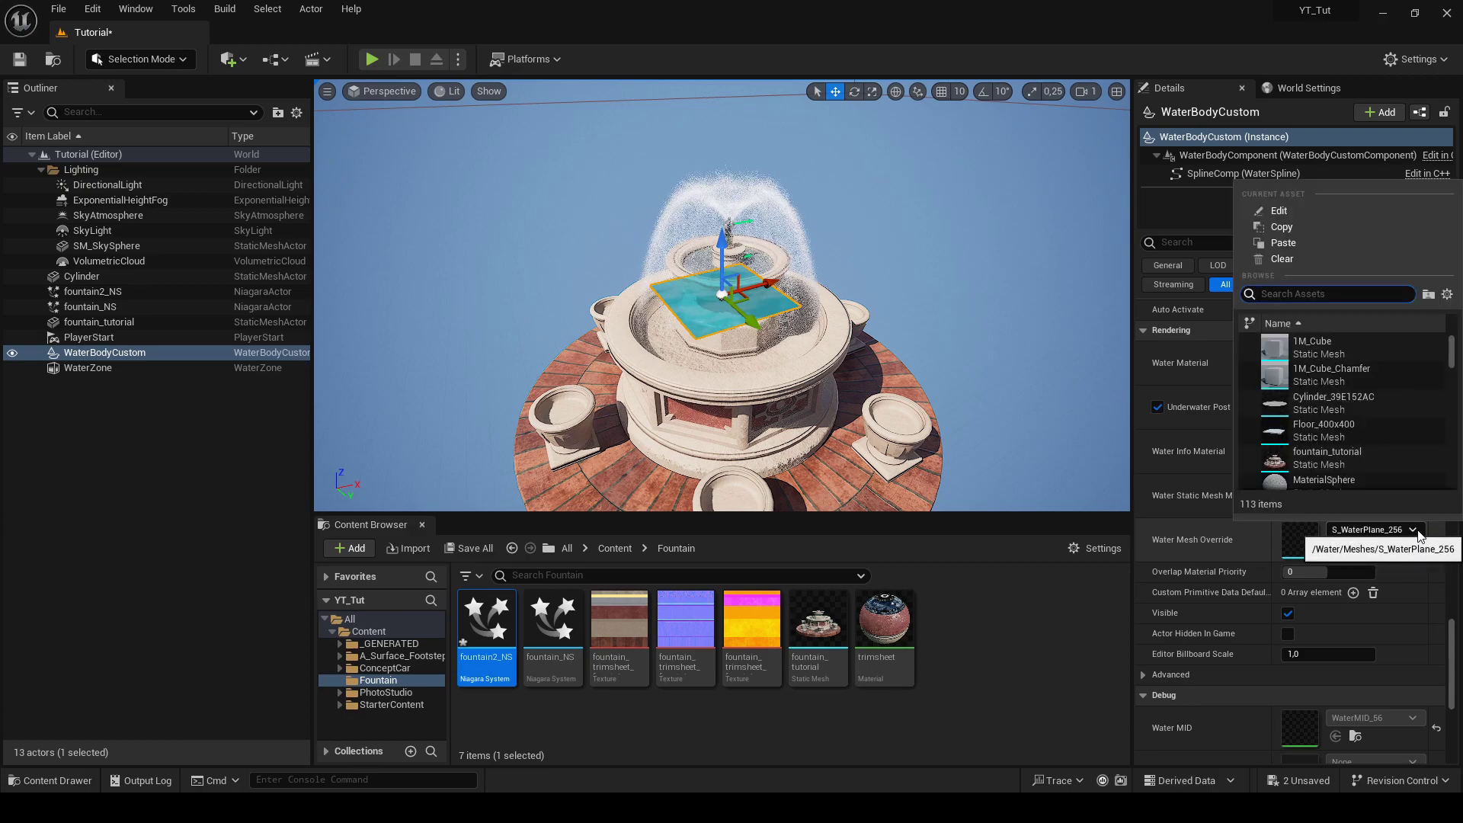
pyautogui.click(1404, 413)
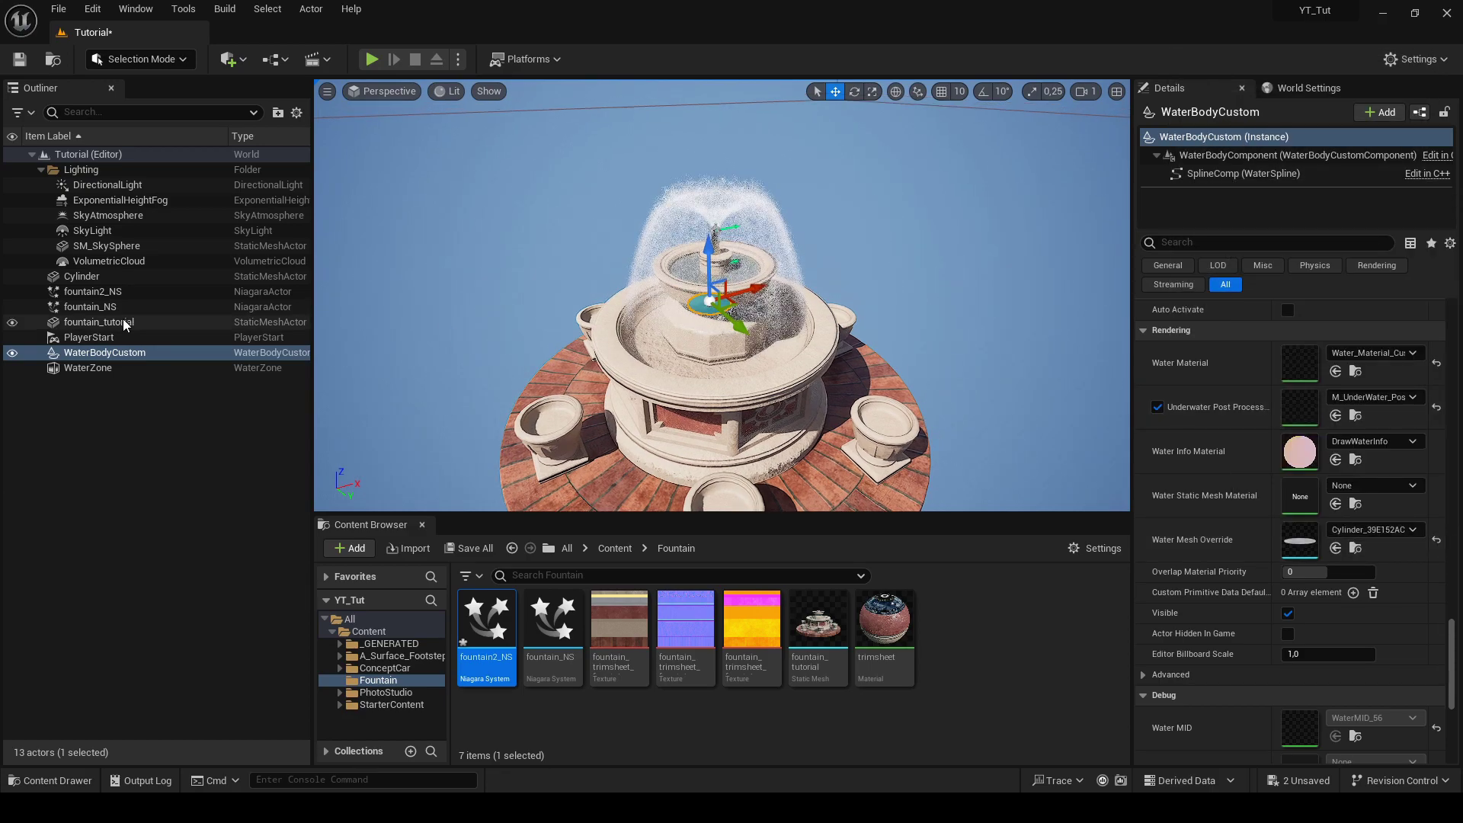
pyautogui.click(81, 277)
pyautogui.press('Delete')
# Move WaterBodyCustom into the fountain's upper basin and scale it up to fill the basin inside the rim
pyautogui.click(105, 337)
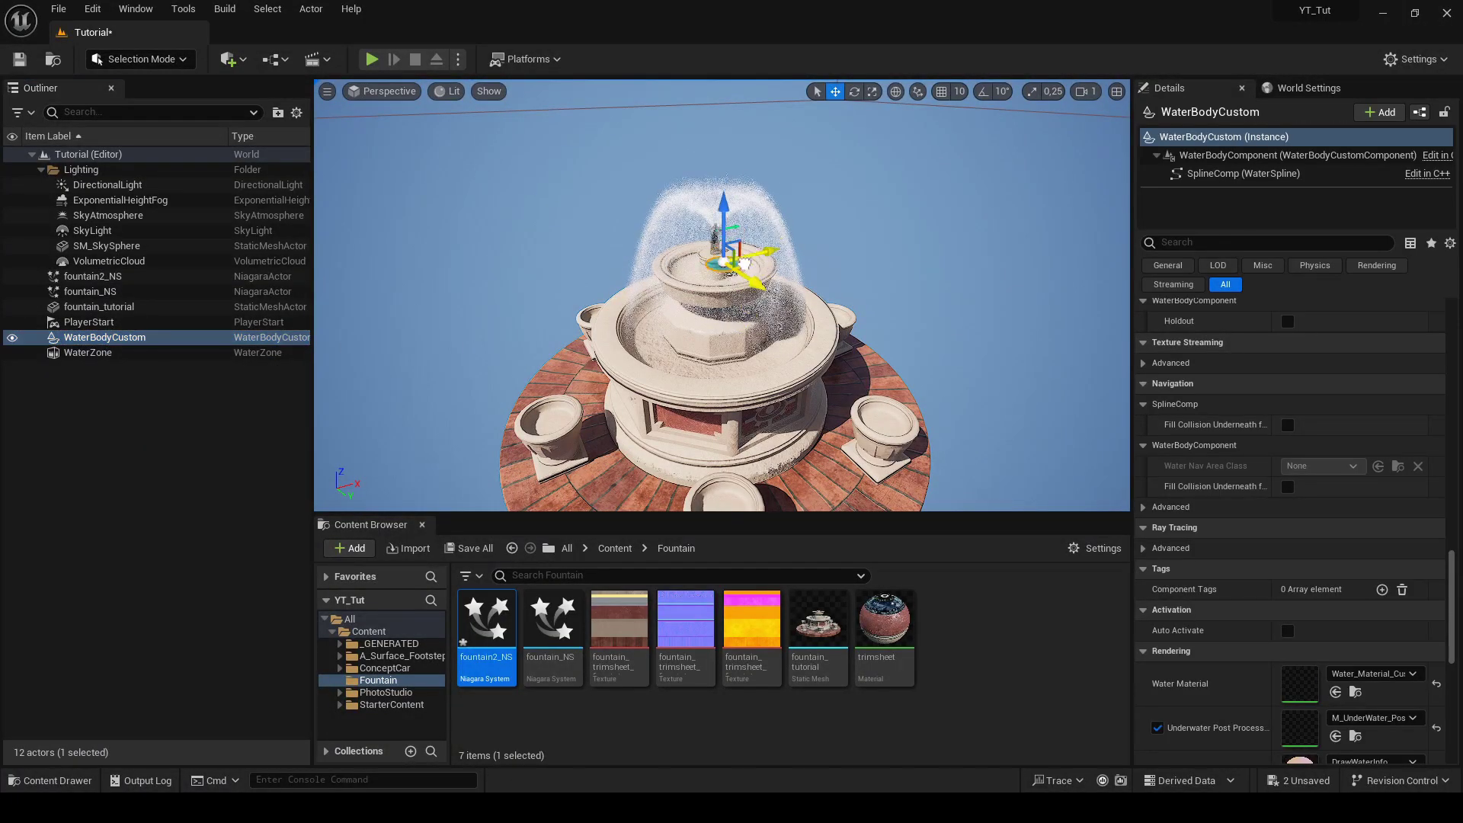
pyautogui.press('f')
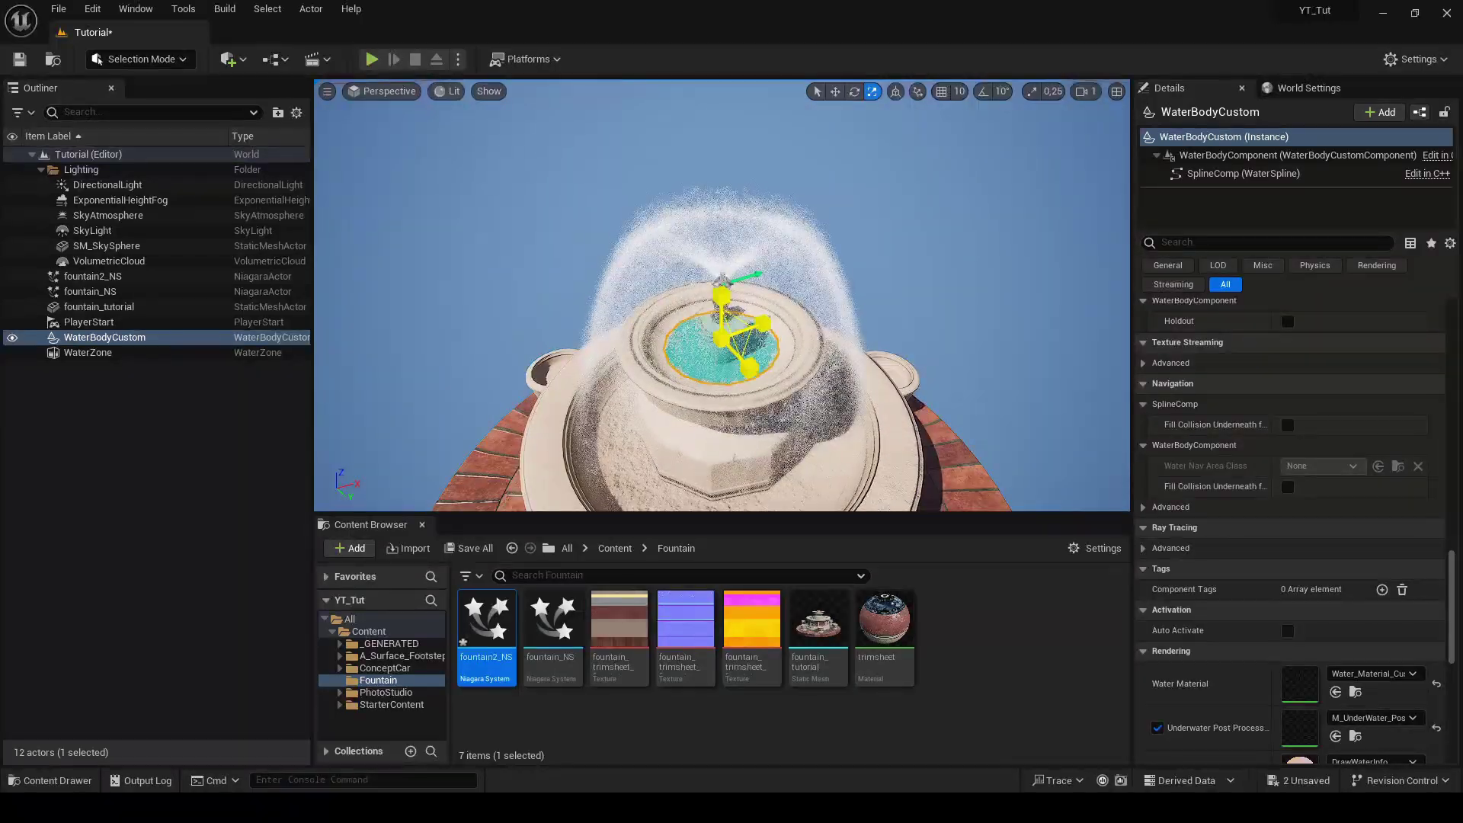
pyautogui.scroll(5, 757, 434)
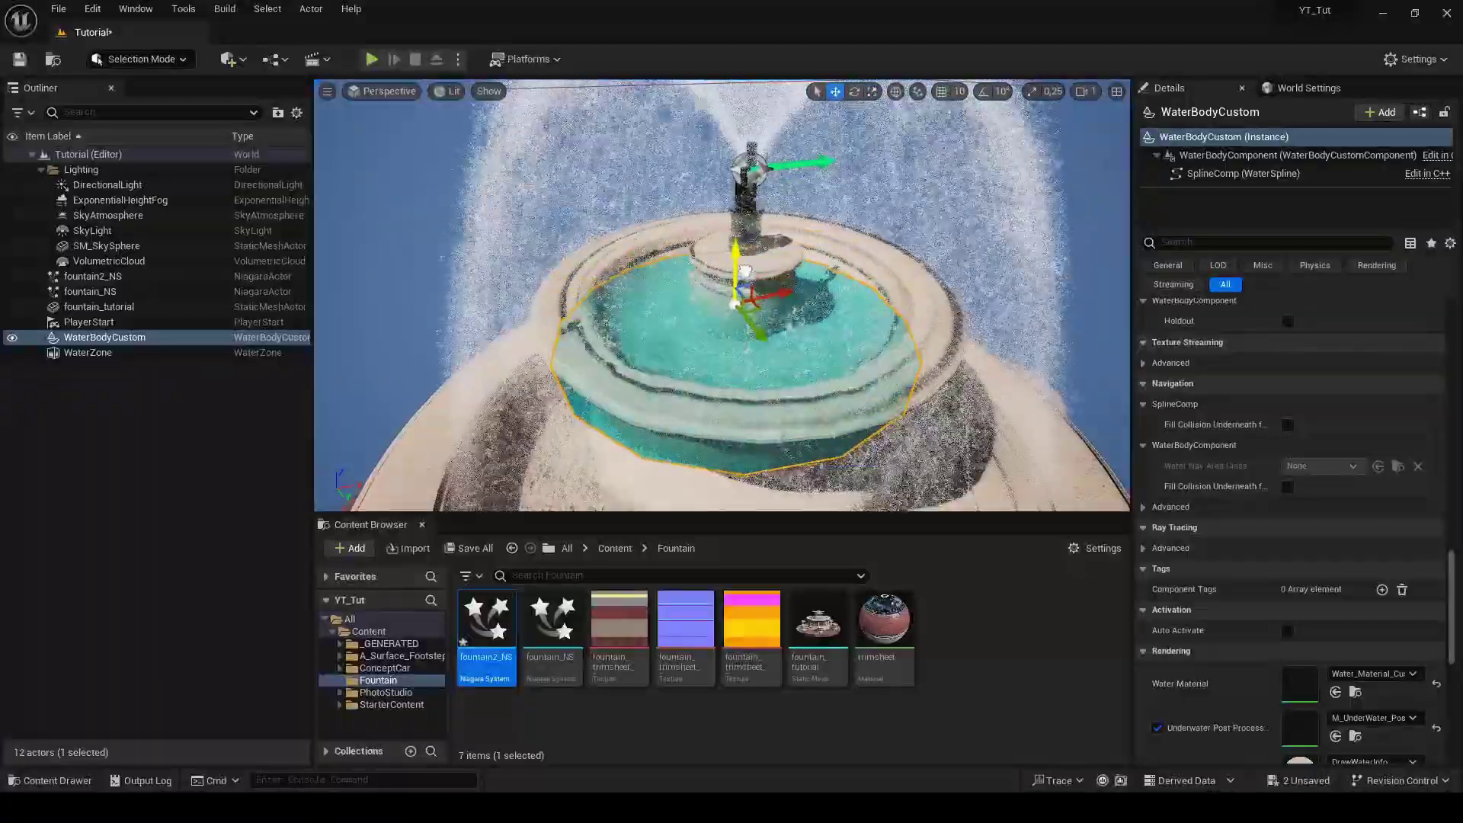
pyautogui.keyDown('alt'); pyautogui.moveTo(766, 265); pyautogui.dragTo(732, 311); pyautogui.keyUp('alt')
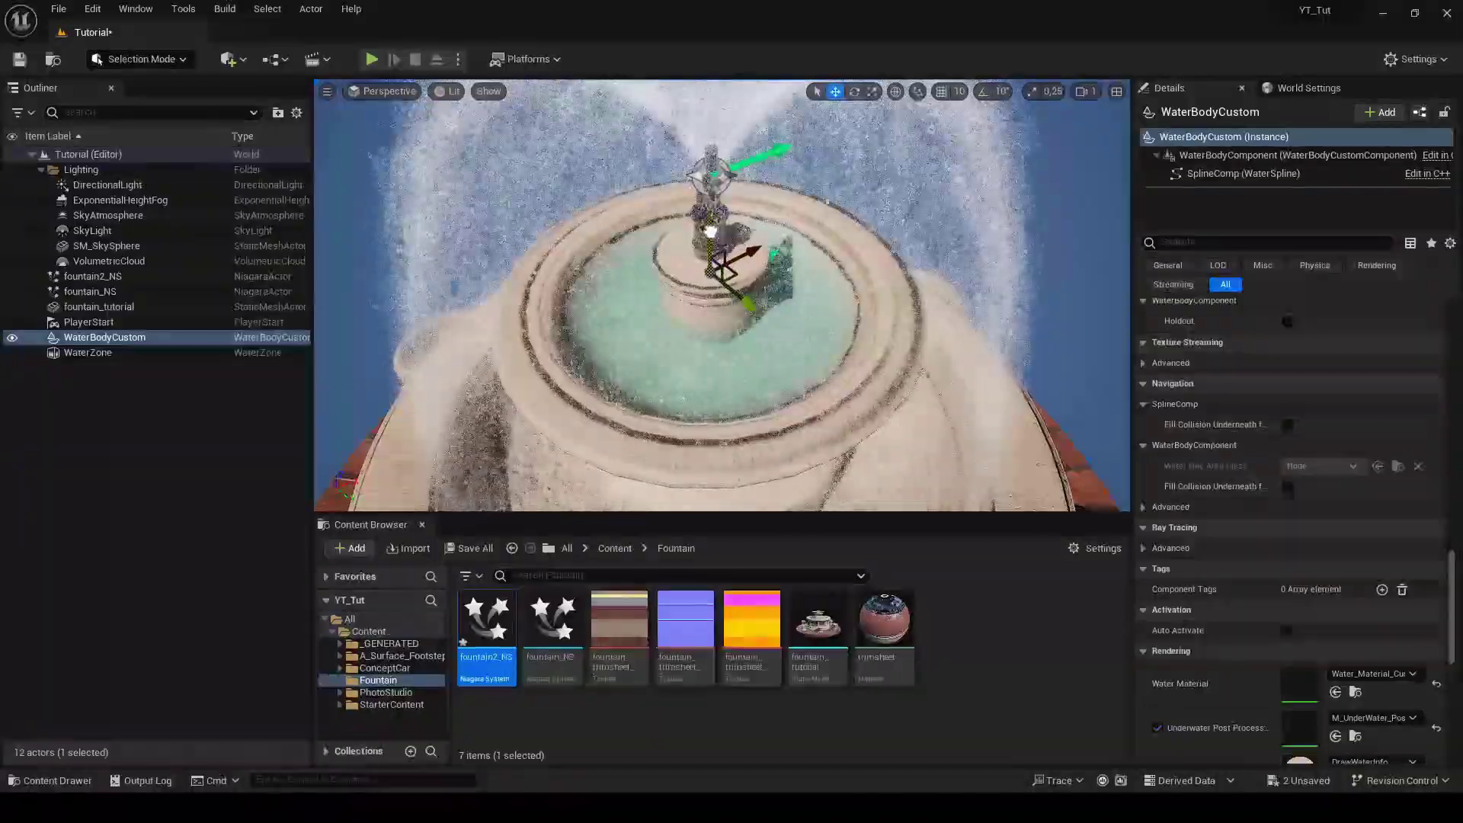
# Duplicate WaterBodyCustom, then lower and enlarge the copy to fill the fountain's large basin
pyautogui.click(938, 356)
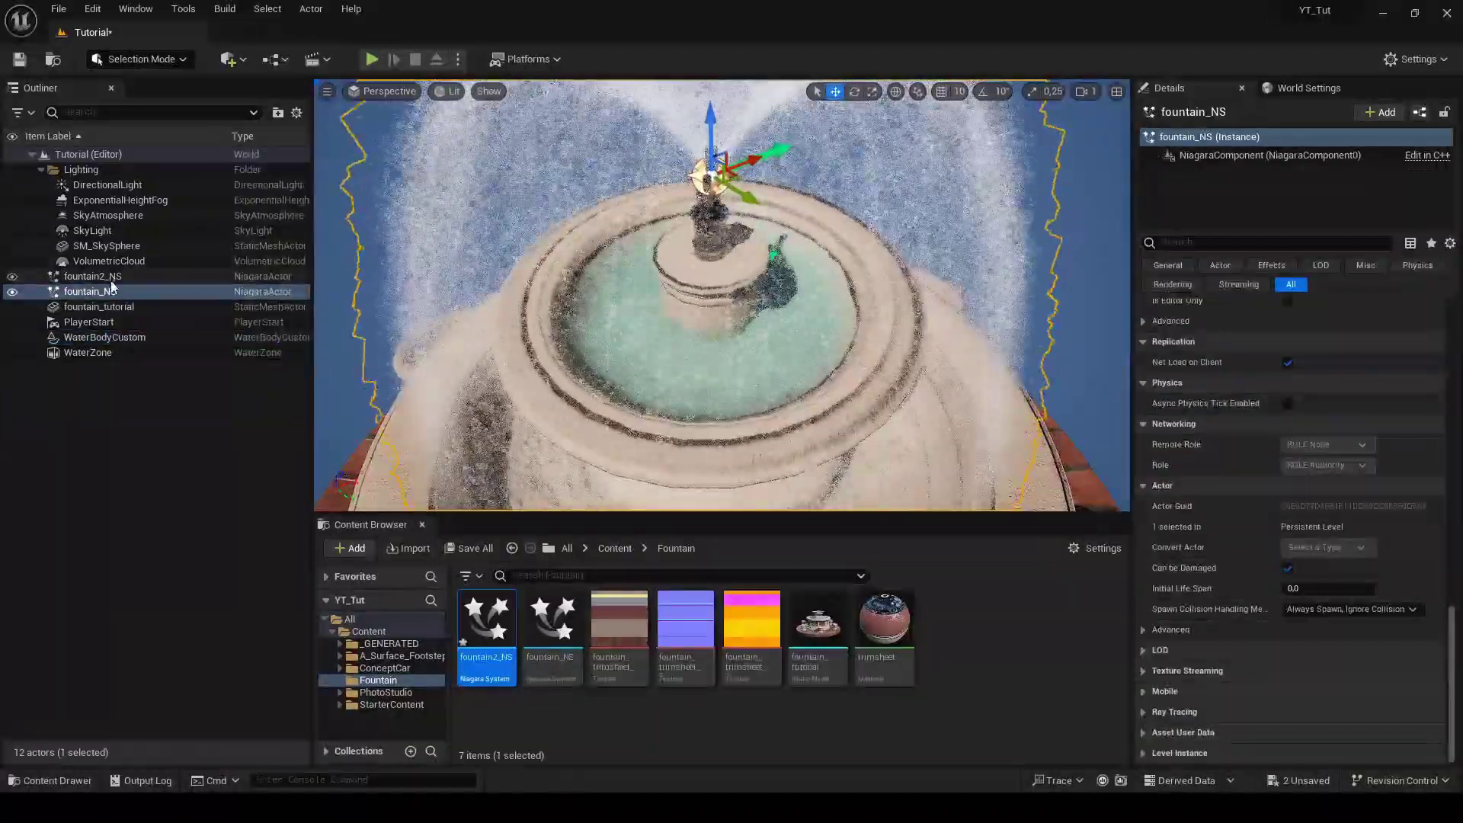
pyautogui.click(114, 345)
pyautogui.press('f')
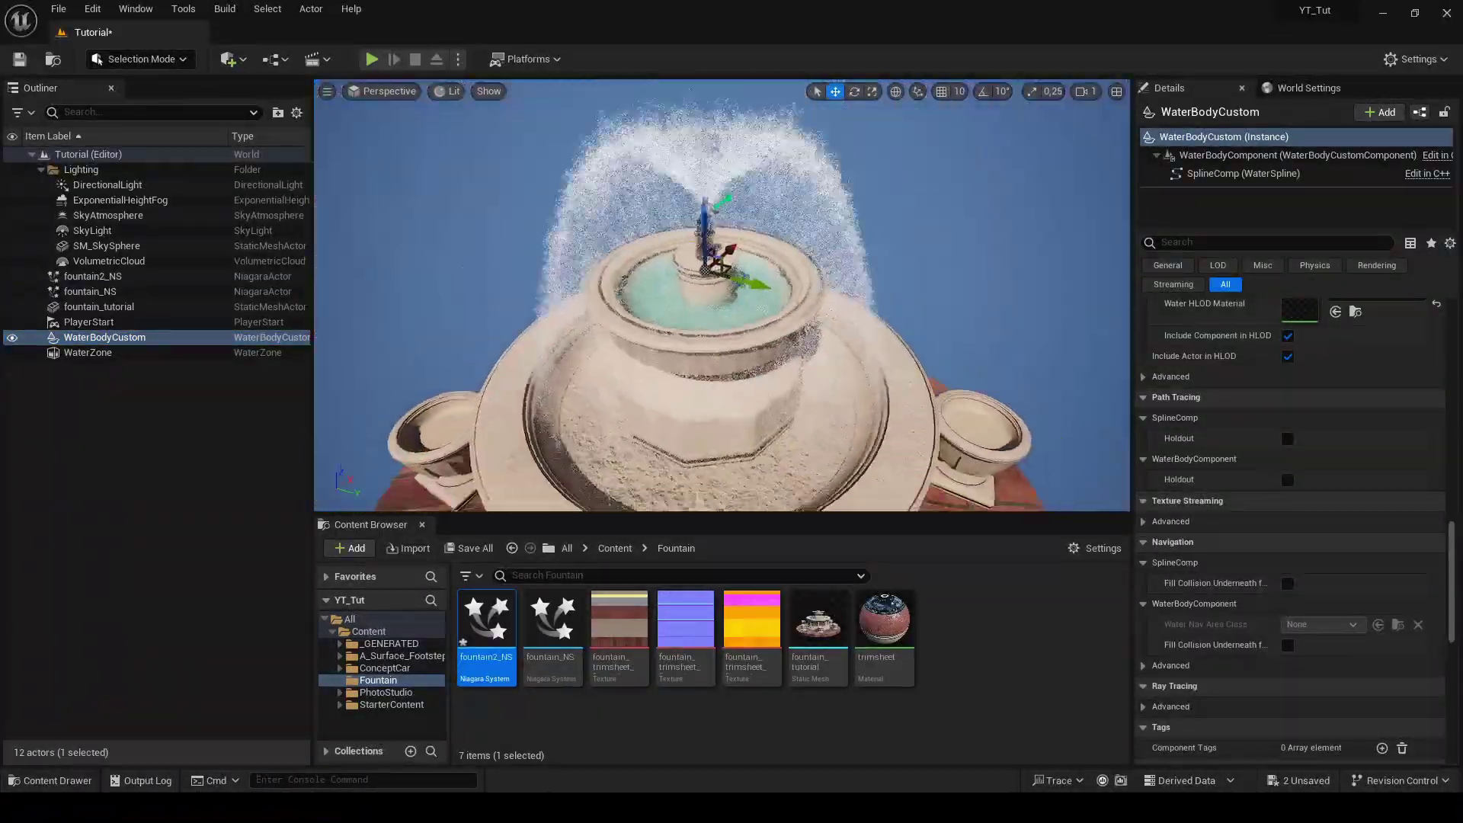
pyautogui.hotkey('ctrl', 'd')
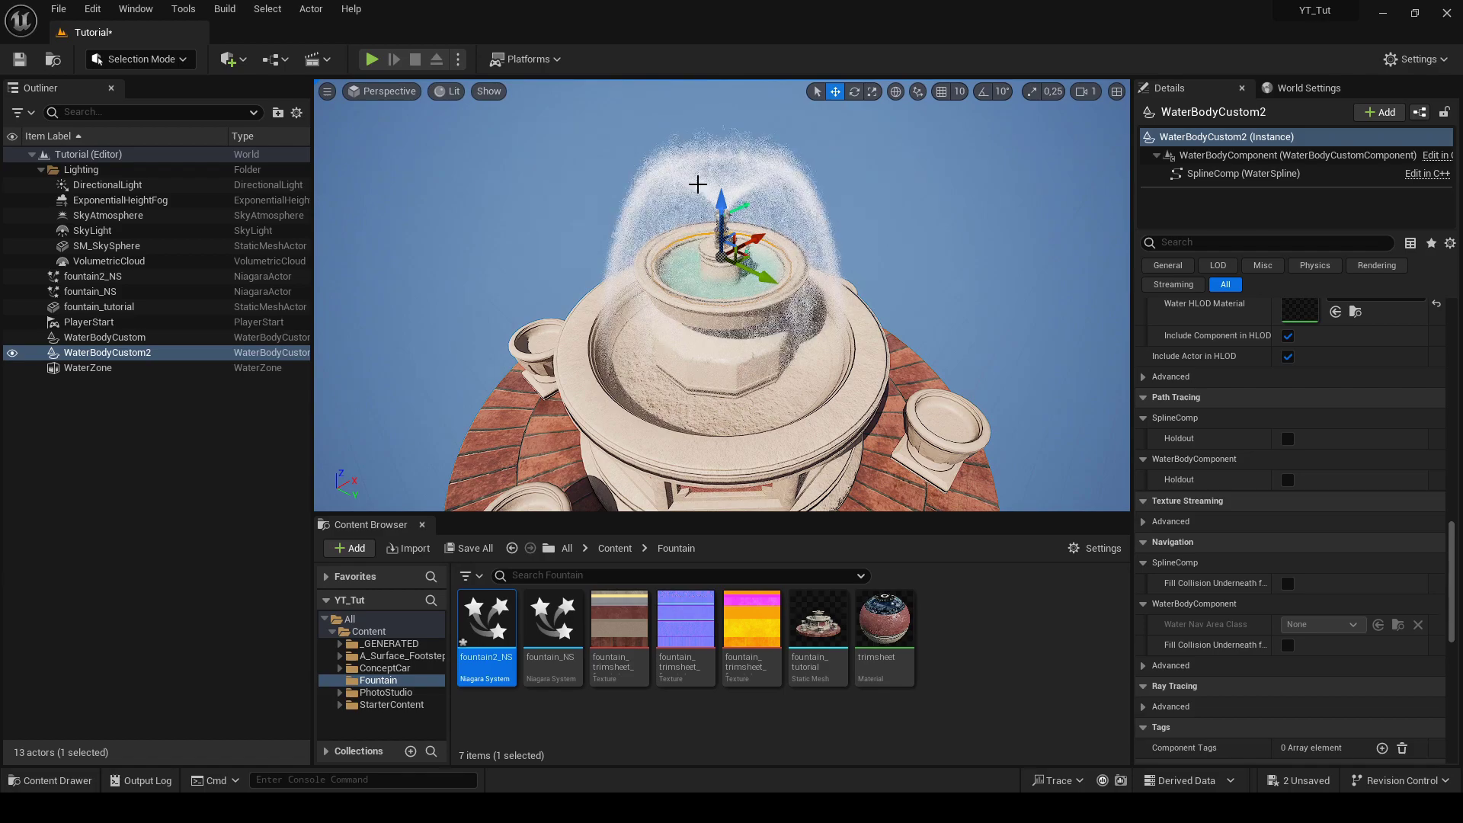
pyautogui.press('r')
pyautogui.press('w')
pyautogui.moveTo(741, 313)
pyautogui.mouseDown(button='right')
pyautogui.moveTo(838, 396)
pyautogui.moveTo(762, 358)
pyautogui.moveTo(701, 297)
pyautogui.moveTo(807, 305)
pyautogui.moveTo(762, 297)
pyautogui.moveTo(747, 389)
pyautogui.moveTo(741, 297)
pyautogui.mouseUp(button='right')
pyautogui.moveTo(1452, 567); pyautogui.dragTo(1452, 341)
pyautogui.moveTo(955, 358)
pyautogui.mouseDown(button='right')
pyautogui.moveTo(983, 389)
pyautogui.moveTo(955, 358)
pyautogui.mouseUp(button='right')
pyautogui.click(955, 358)
# Examine the whole fountain with its water surfaces and sprays from near and far, without editor overlays
pyautogui.moveTo(1078, 229)
pyautogui.mouseDown(button='right')
pyautogui.moveTo(1032, 239)
pyautogui.moveTo(1105, 238)
pyautogui.mouseUp(button='right')
pyautogui.press('Escape')
pyautogui.moveTo(722, 295); pyautogui.dragTo(710, 226, button='right')
pyautogui.press('w')
pyautogui.press('s')
pyautogui.moveTo(959, 319); pyautogui.dragTo(949, 321, button='right')
pyautogui.press('g')
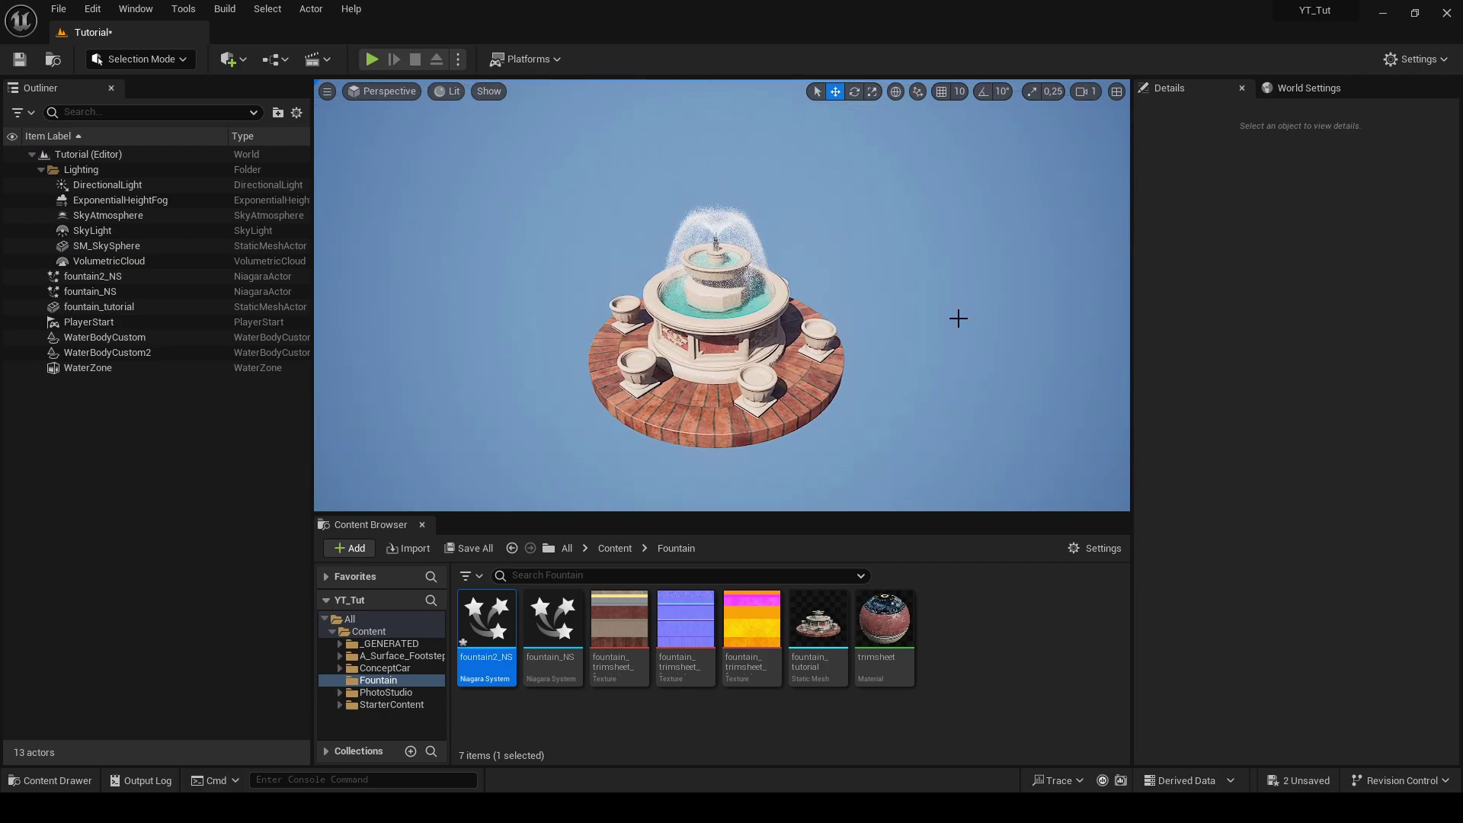